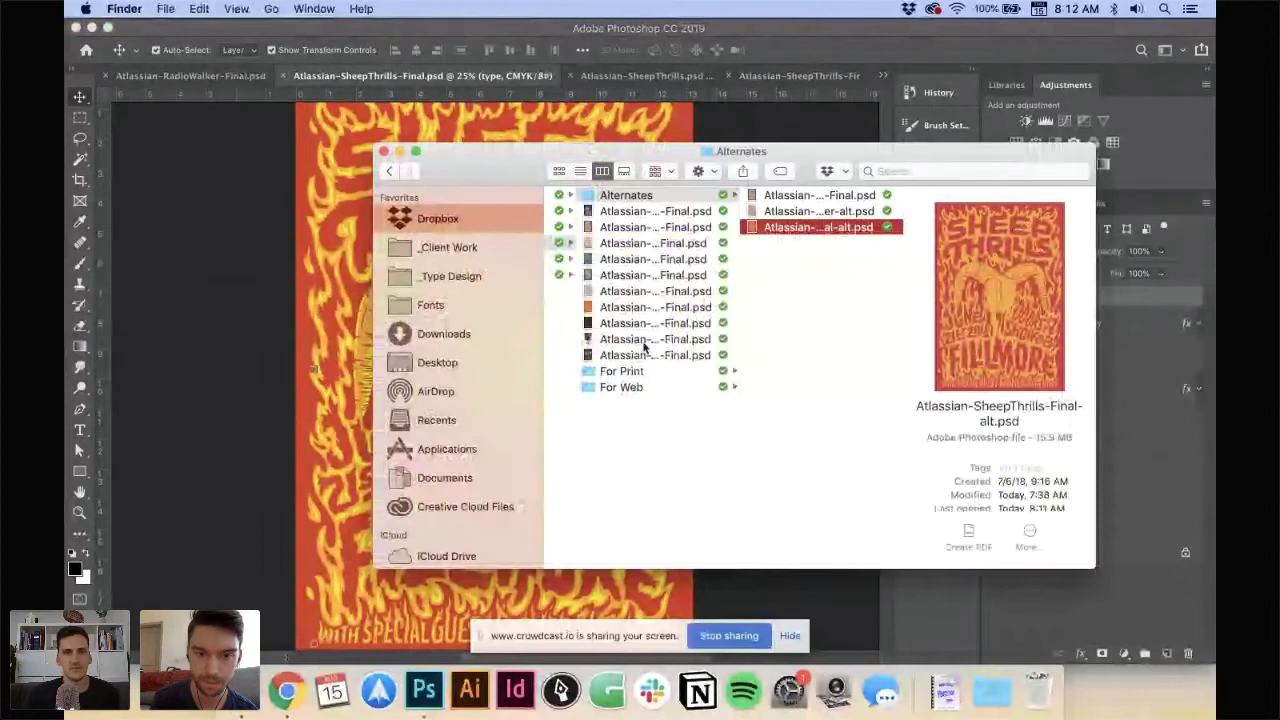
- Switch to the Sketches folder in Finder and open the sketch file Atlassian-RadioWalker.psd in Photoshop
{"action": "key", "text": "Left"}
{"action": "left_click", "coordinate": [622, 291]}
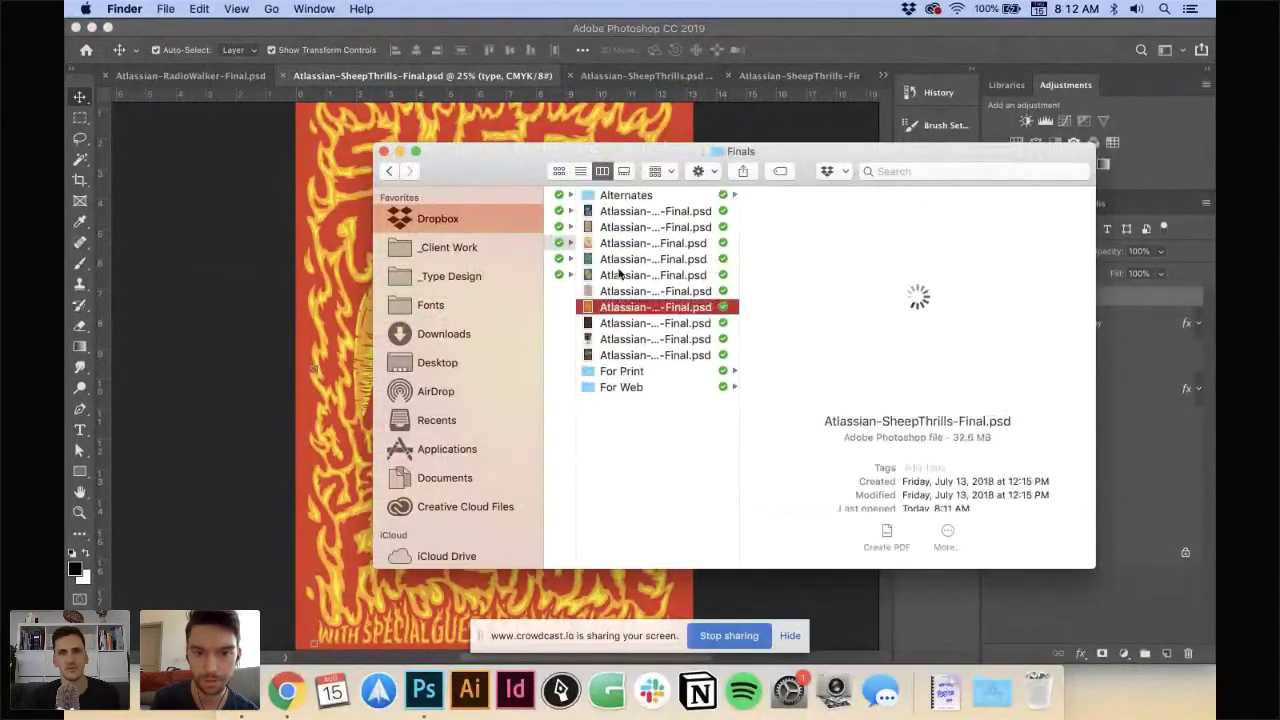
{"action": "scroll", "coordinate": [620, 290], "scroll_direction": "left", "scroll_amount": 5}
{"action": "left_click", "coordinate": [600, 260]}
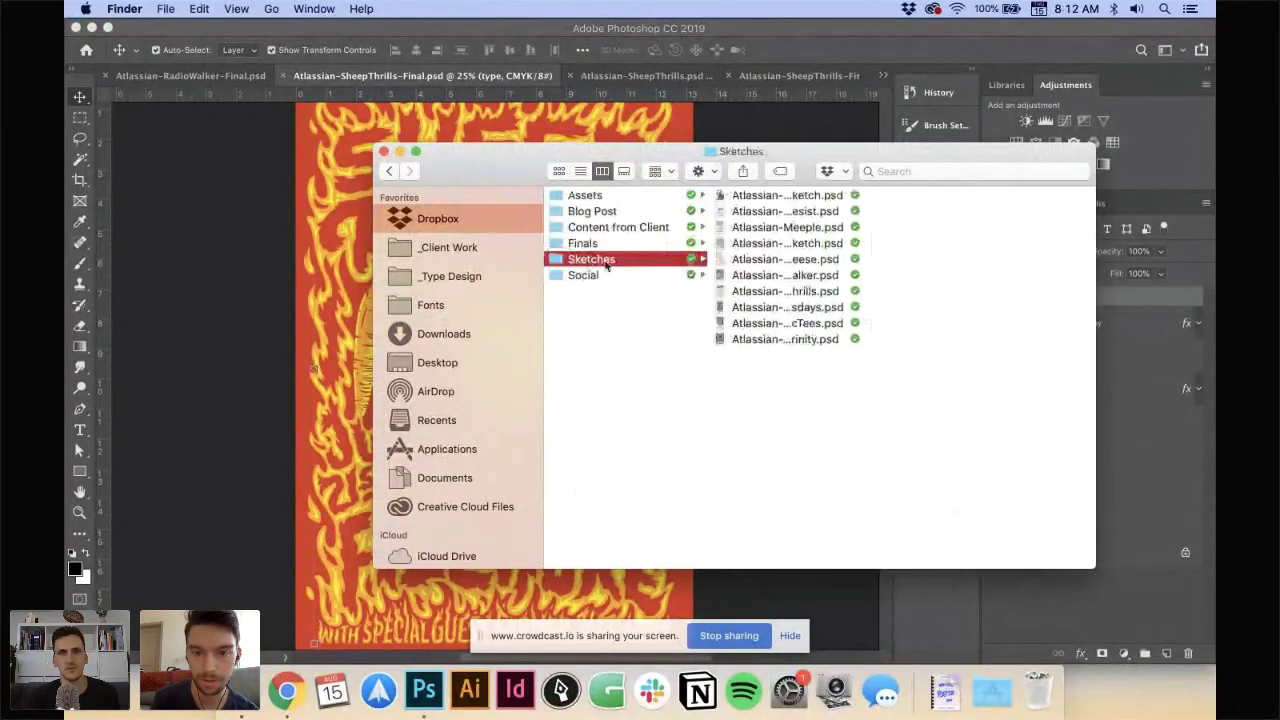
{"action": "left_click", "coordinate": [764, 291]}
{"action": "key", "text": "Up"}
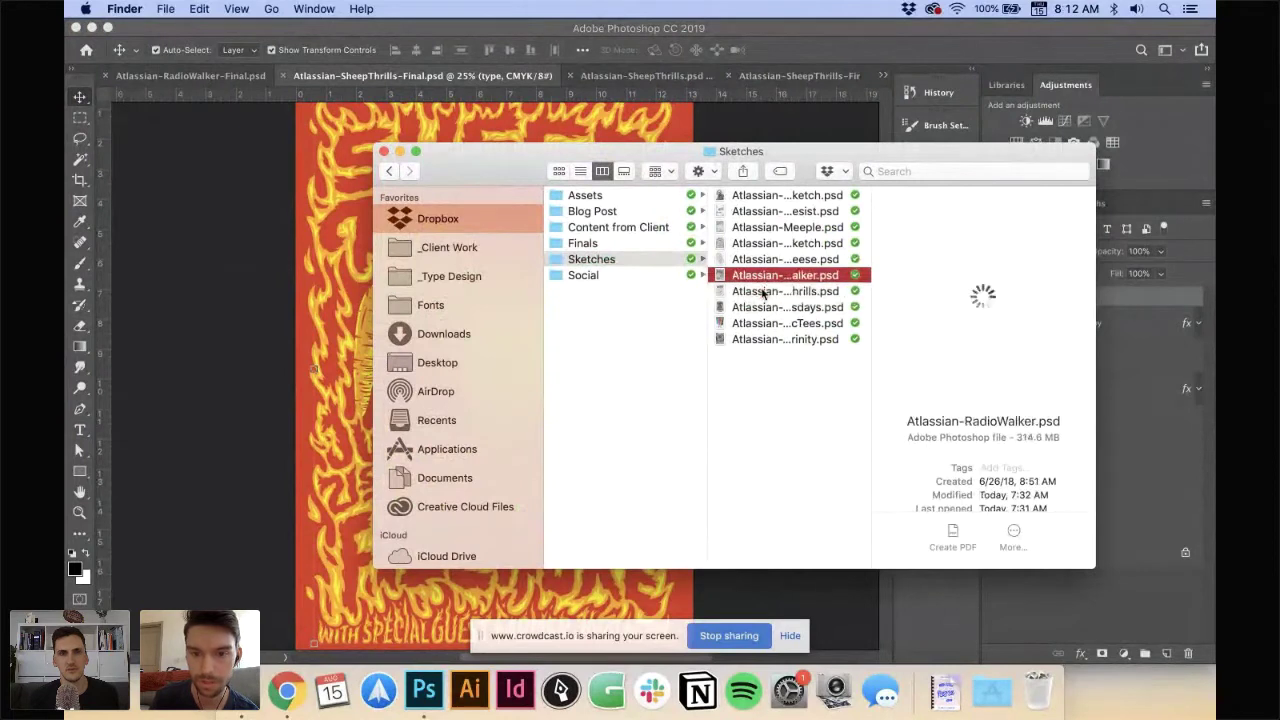
{"action": "key", "text": "super+Tab"}
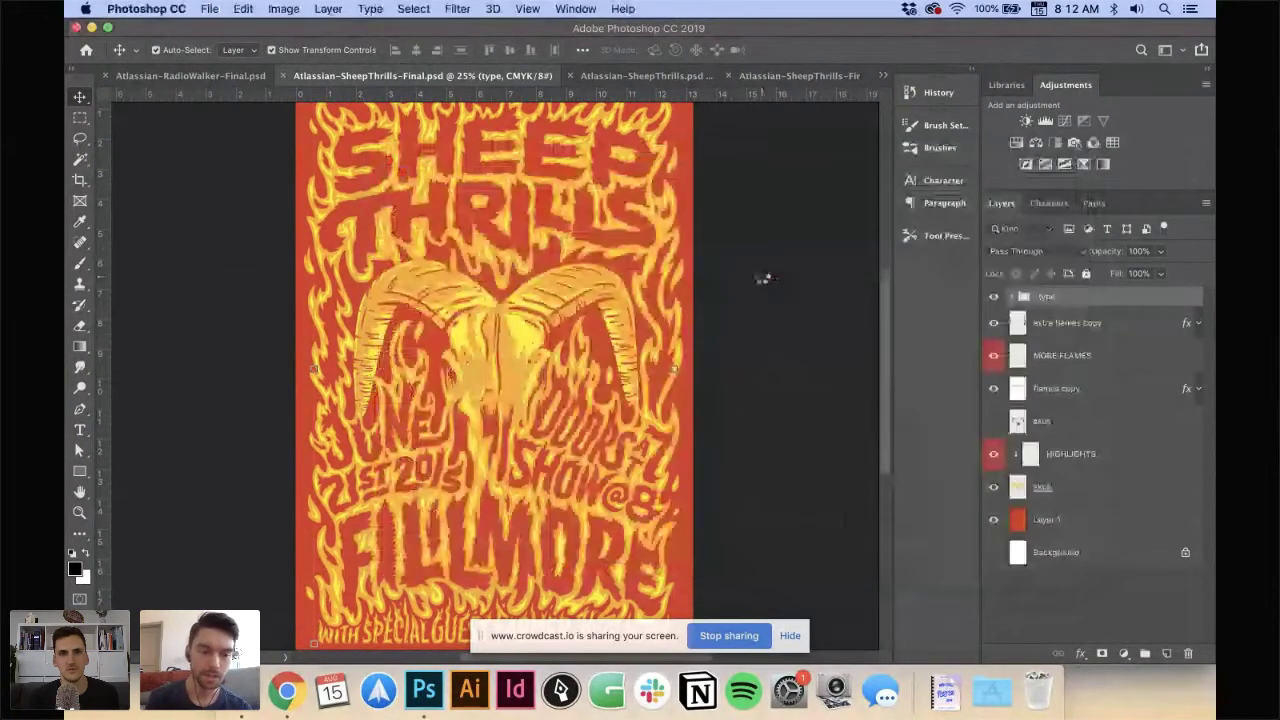
- Switch to Chrome and review the Radio Walker entry in the Atlassian Band Posters document
{"action": "left_click", "coordinate": [288, 692]}
{"action": "key", "text": "ctrl+shift+Tab"}
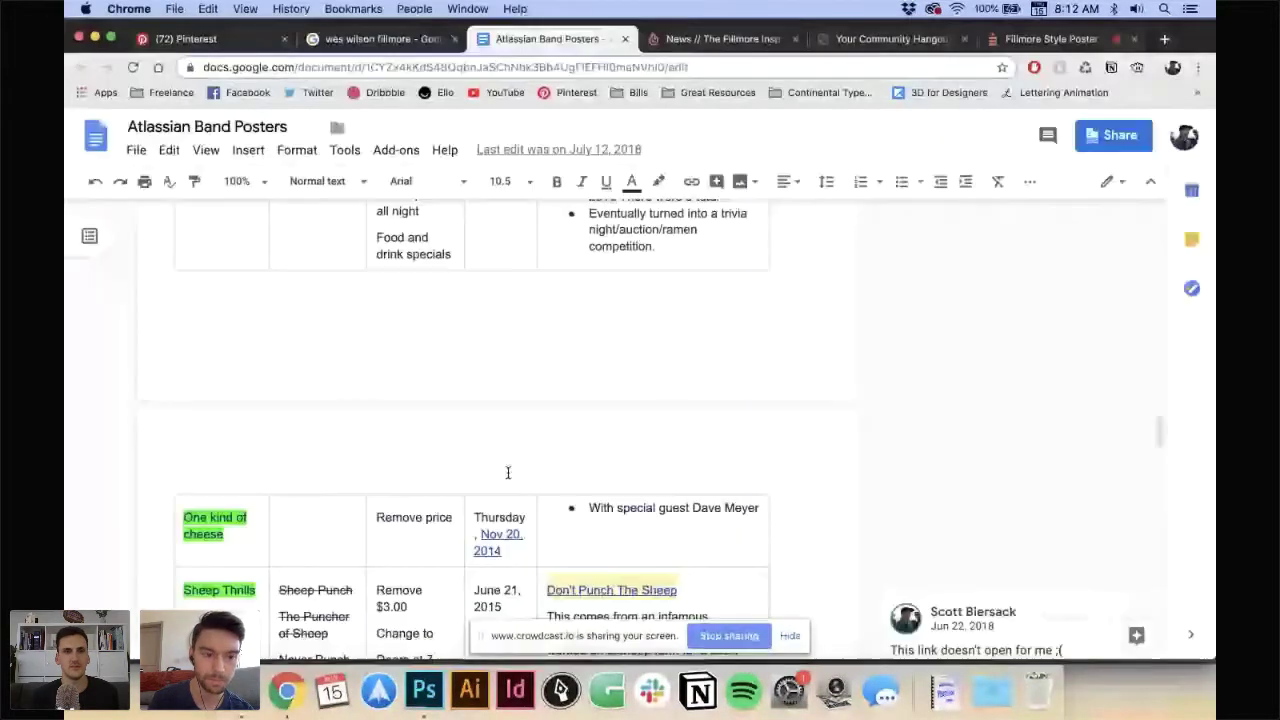
{"action": "scroll", "coordinate": [507, 472], "scroll_direction": "down", "scroll_amount": 10}
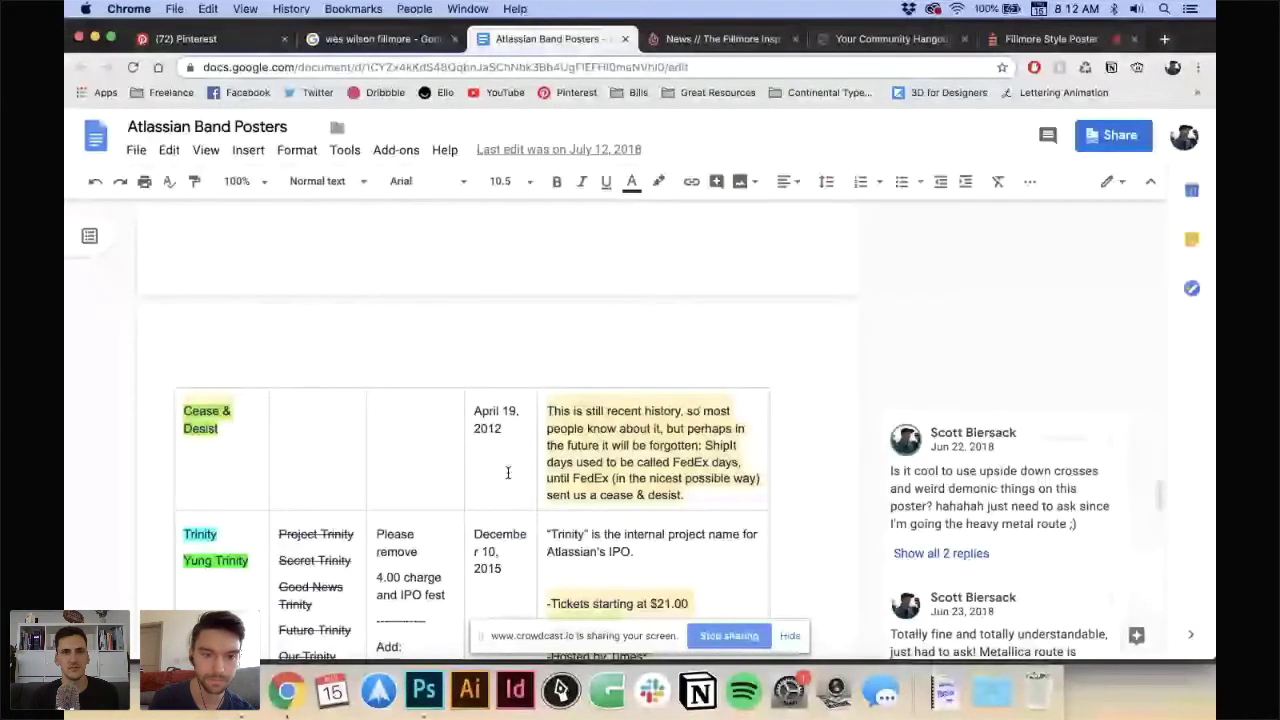
{"action": "scroll", "coordinate": [507, 472], "scroll_direction": "up", "scroll_amount": 5}
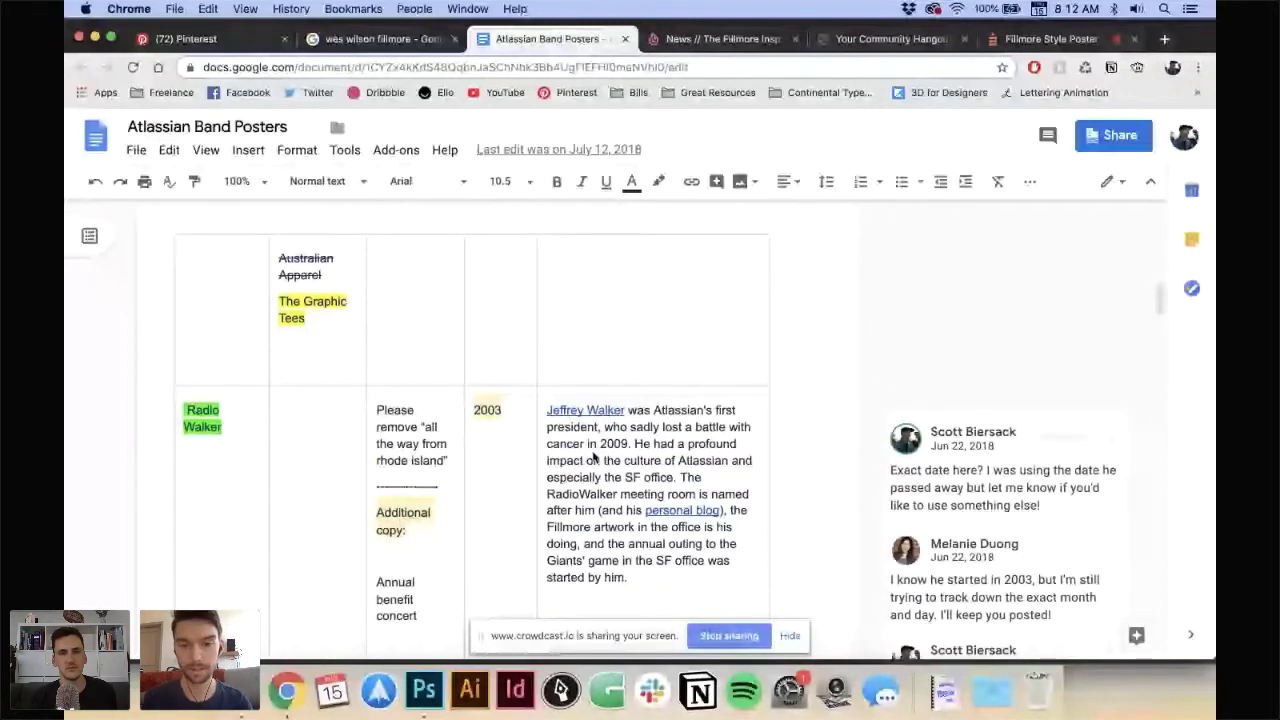
{"action": "scroll", "coordinate": [594, 457], "scroll_direction": "down", "scroll_amount": 2}
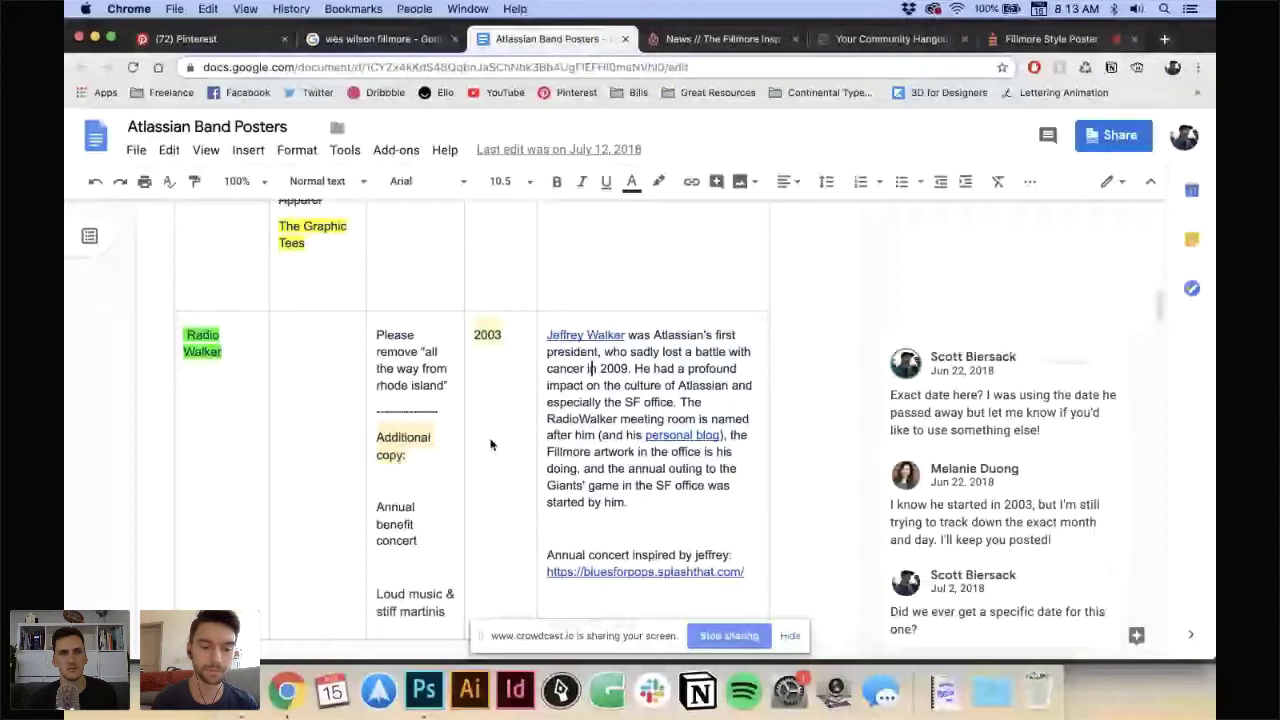
- Return to Photoshop and examine the Layer 1 background image of the RadioWalker sketch on its own, with Layer 11 hidden
{"action": "left_click", "coordinate": [424, 690]}
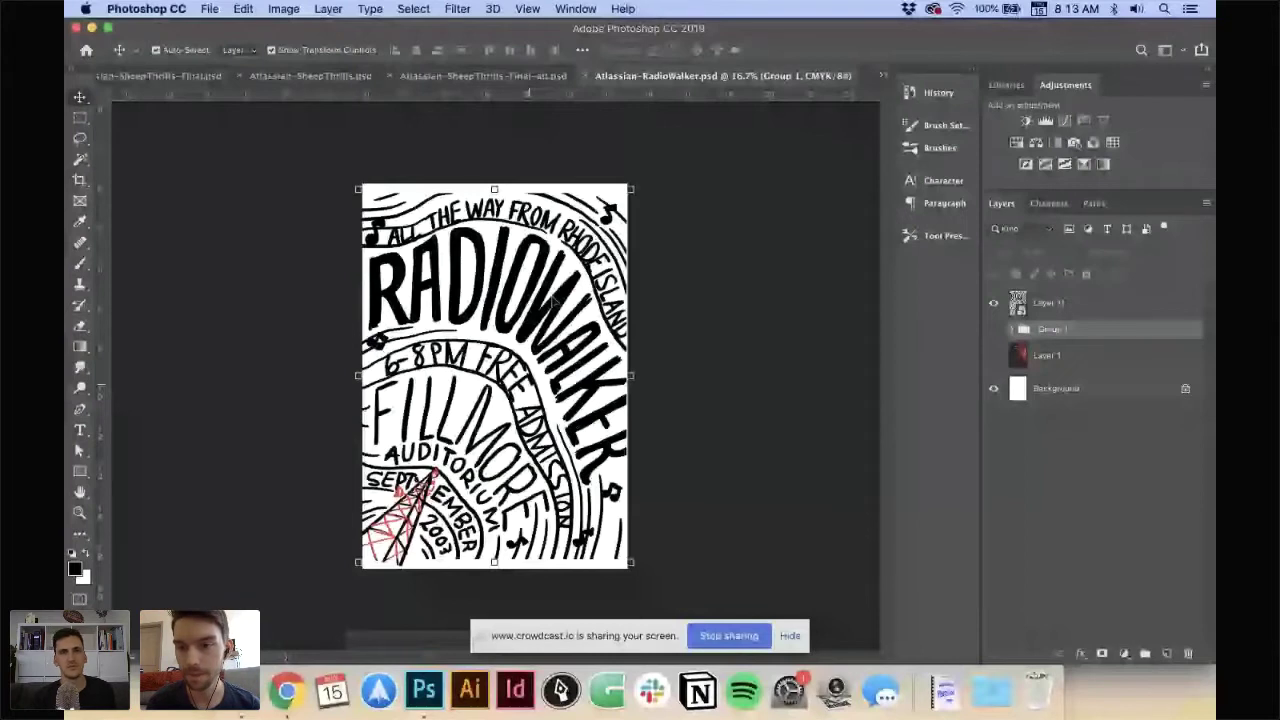
{"action": "left_click", "coordinate": [993, 302]}
{"action": "left_click", "coordinate": [994, 329]}
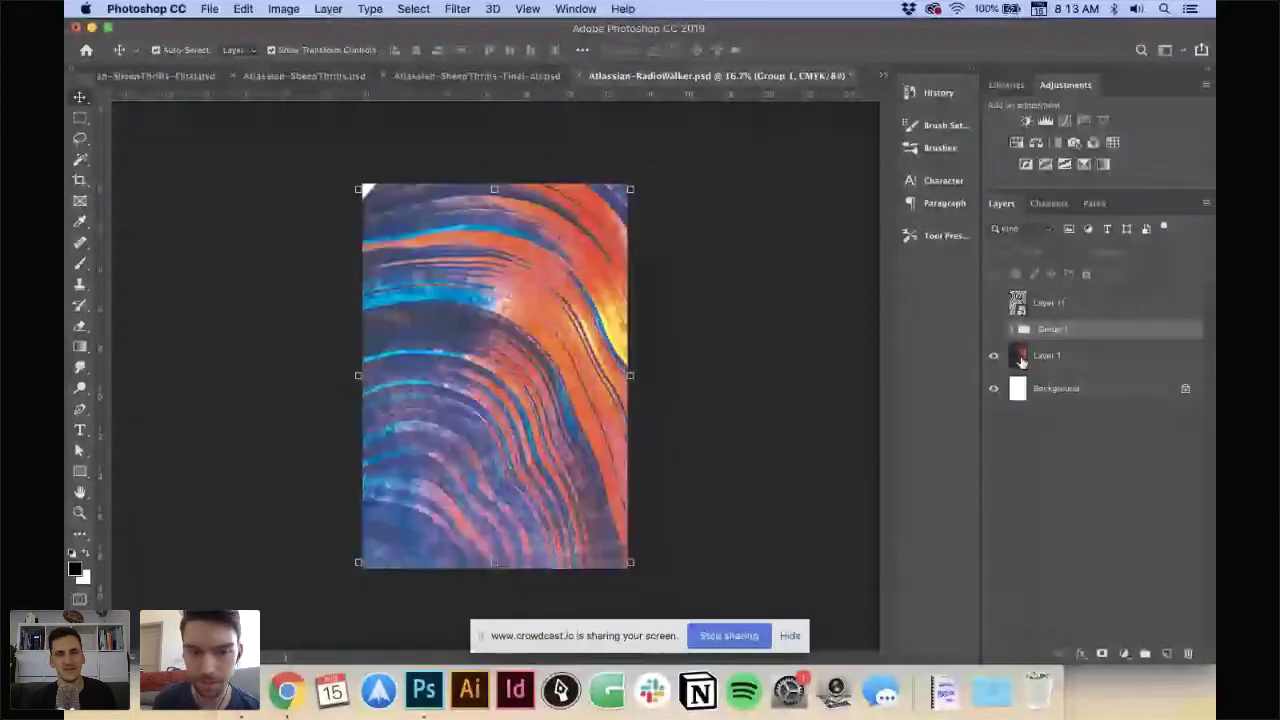
{"action": "left_click", "coordinate": [596, 380]}
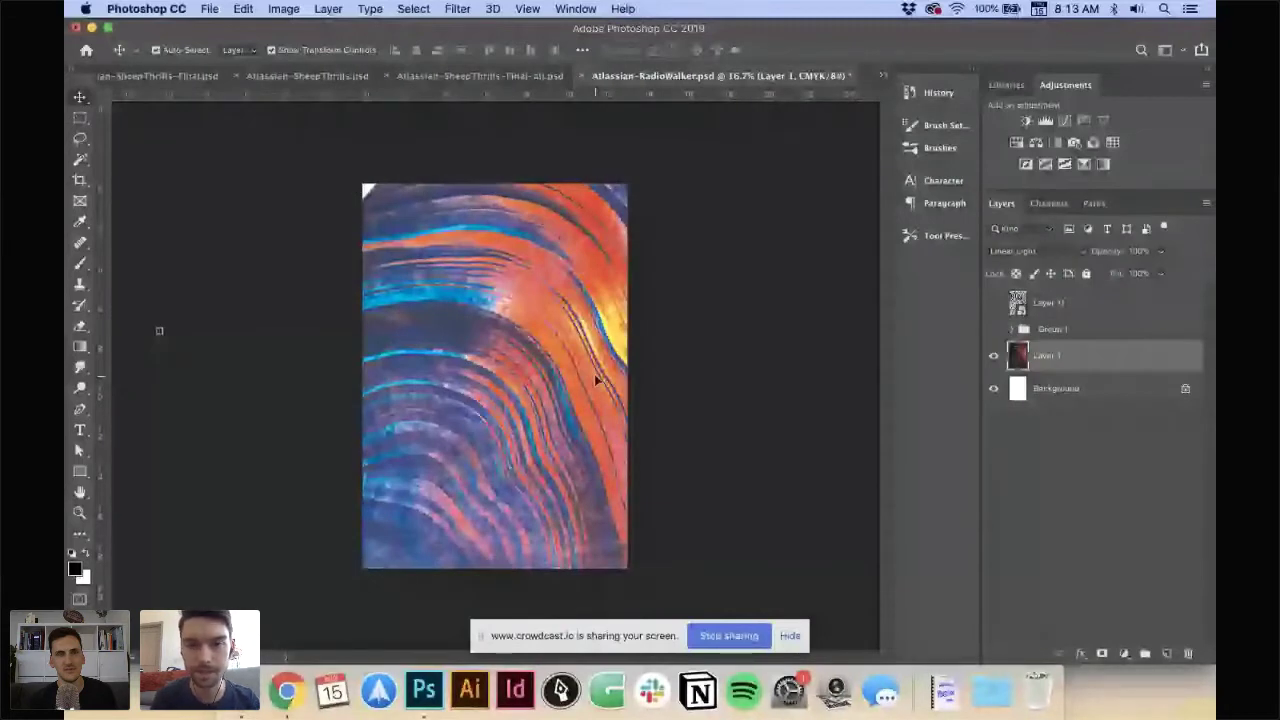
{"action": "scroll", "coordinate": [767, 107], "scroll_direction": "down", "scroll_amount": 3}
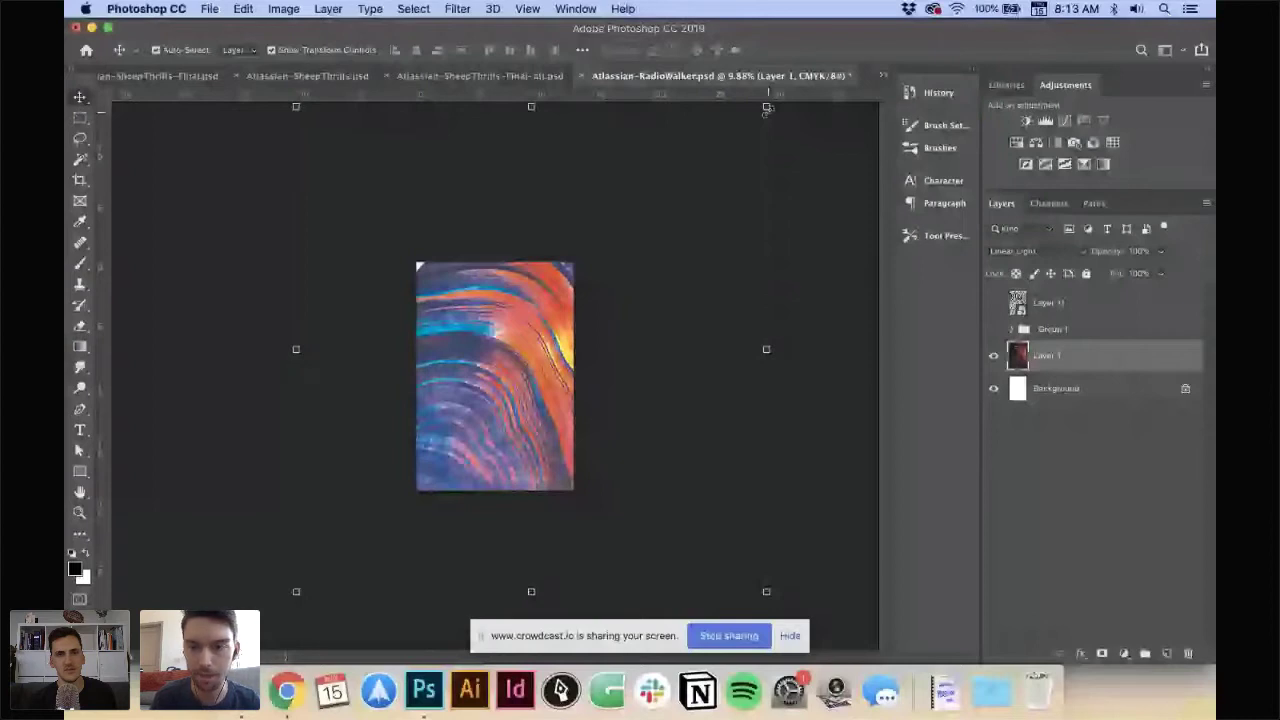
- Show the Group 1 lettering sketch and reduce the Layer 1 background image to 30% opacity
{"action": "left_click", "coordinate": [993, 329]}
{"action": "left_click", "coordinate": [994, 357]}
{"action": "key", "text": "super+0"}
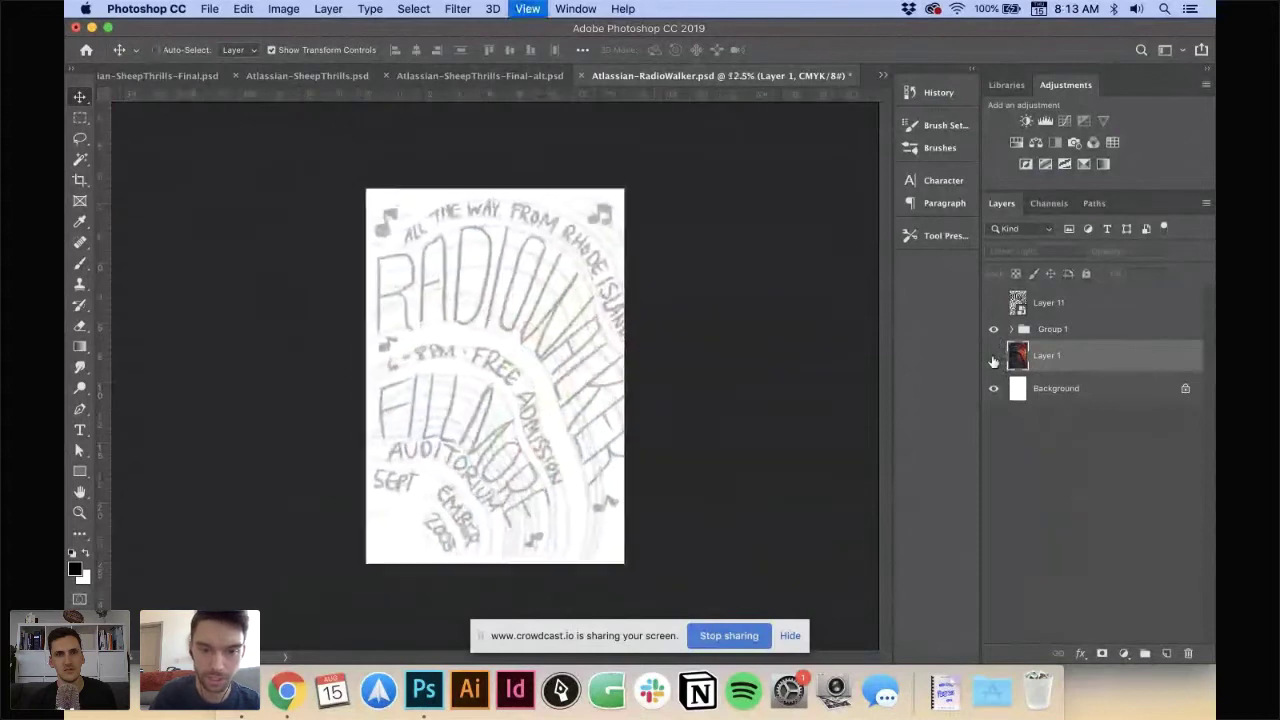
{"action": "left_click", "coordinate": [994, 357]}
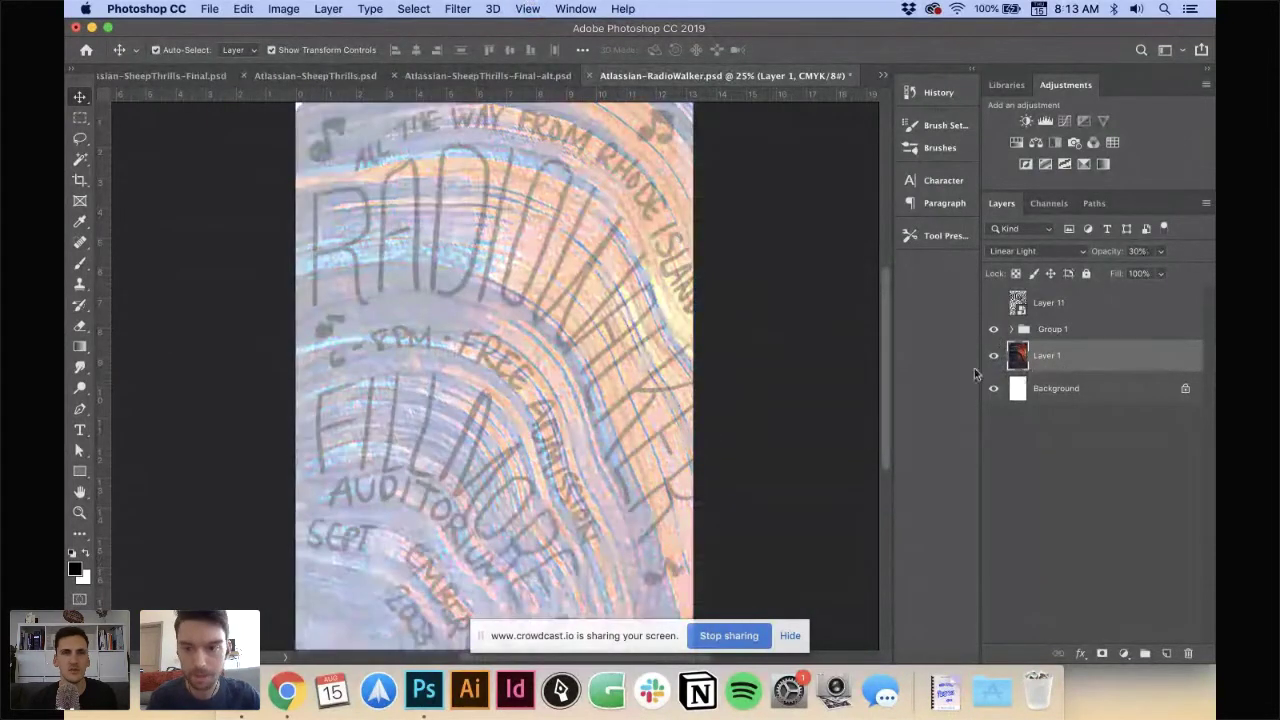
- Hide Layer 1 and Group 1 and show the inked lettering on Layer 11
{"action": "left_click", "coordinate": [994, 357]}
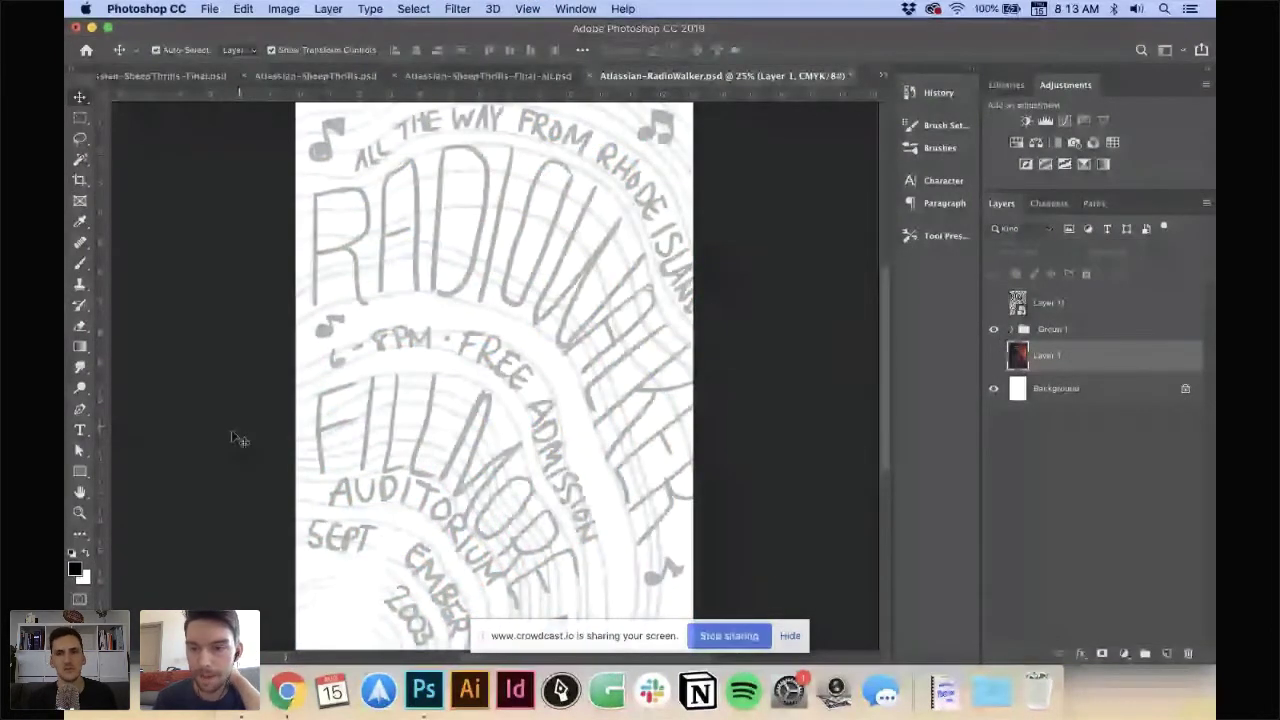
{"action": "left_click", "coordinate": [993, 302]}
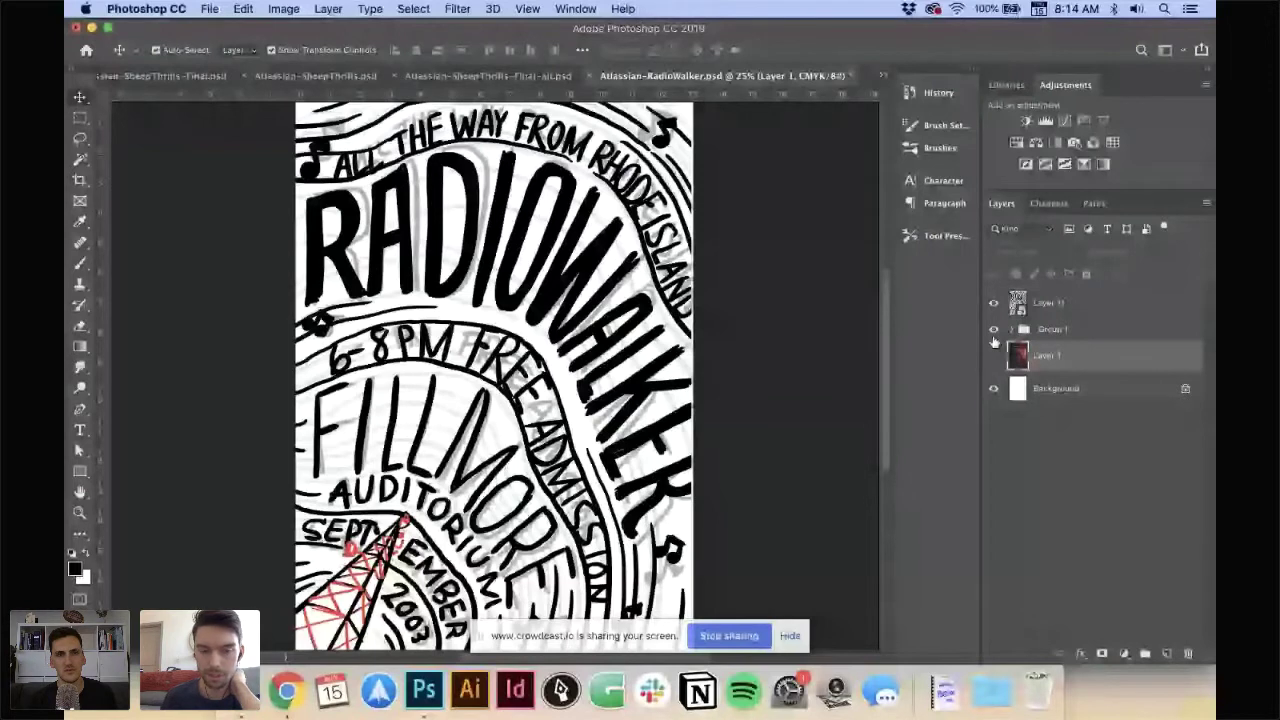
{"action": "left_click", "coordinate": [993, 330]}
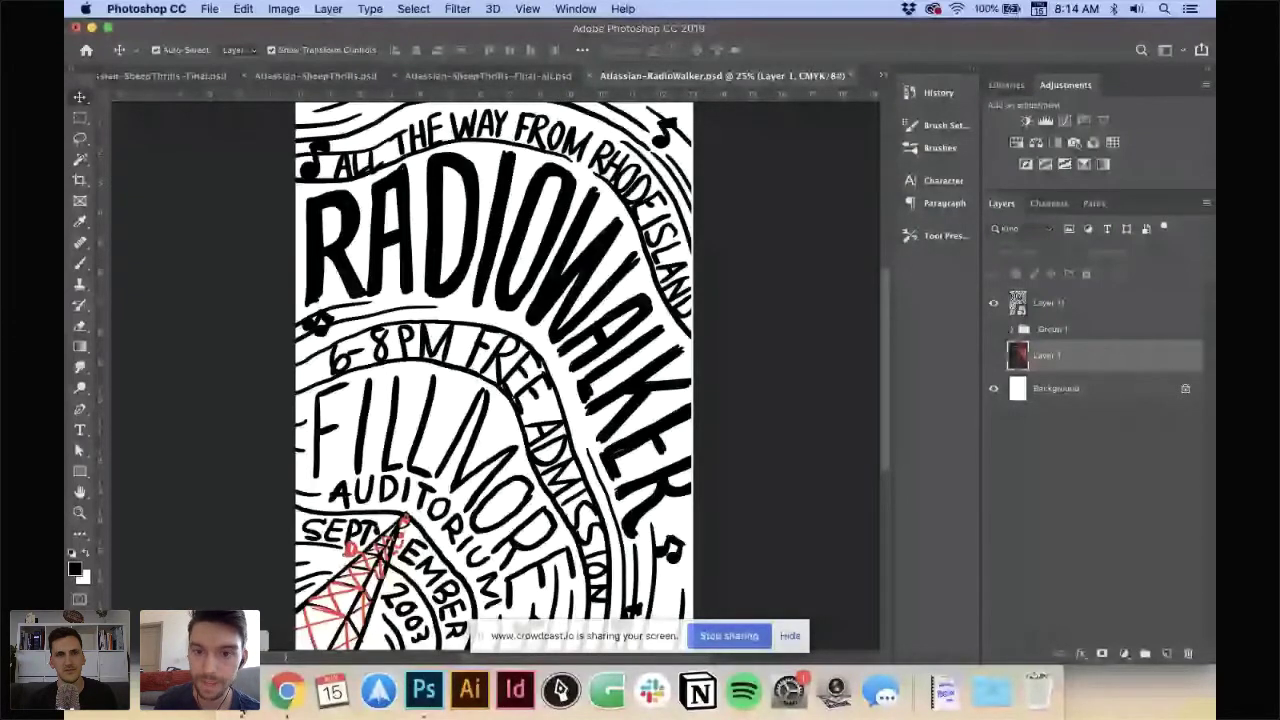
- Open Atlassian-RadioWalker-alt.psd from the Alternates folder inside Finals and examine the poster both up close and as a whole
{"action": "key", "text": "super+Tab"}
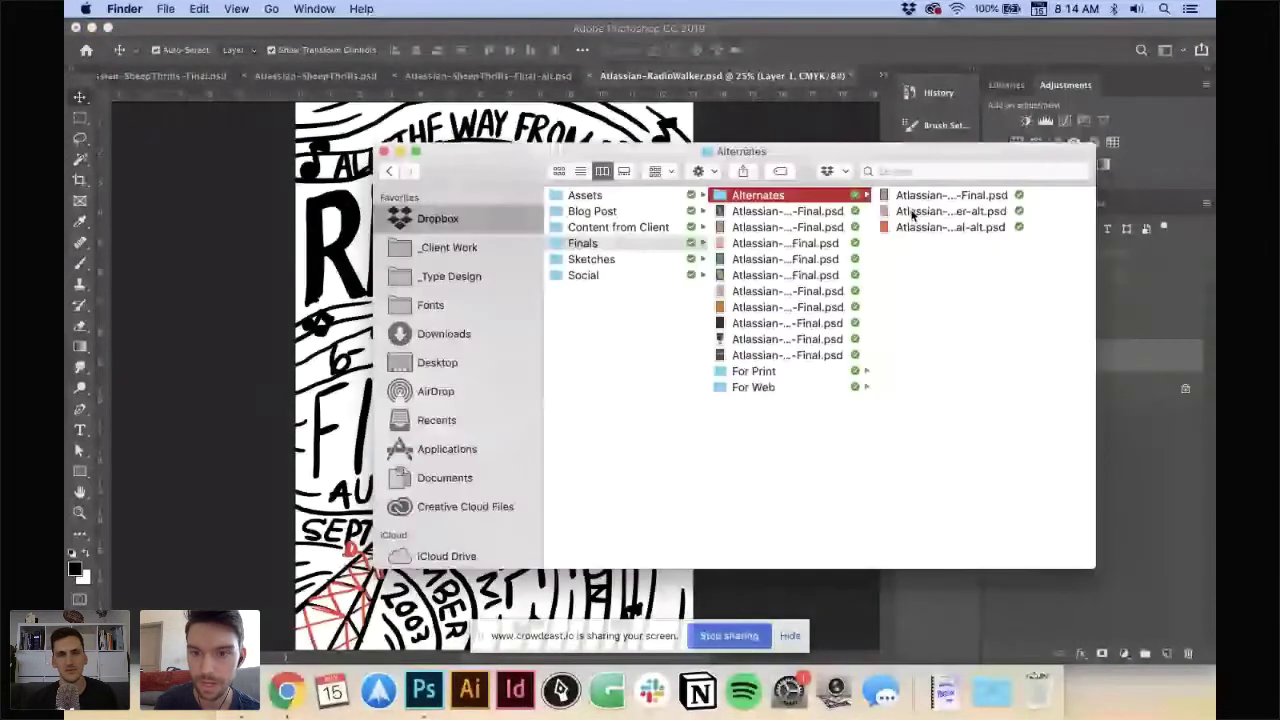
{"action": "left_click", "coordinate": [912, 212]}
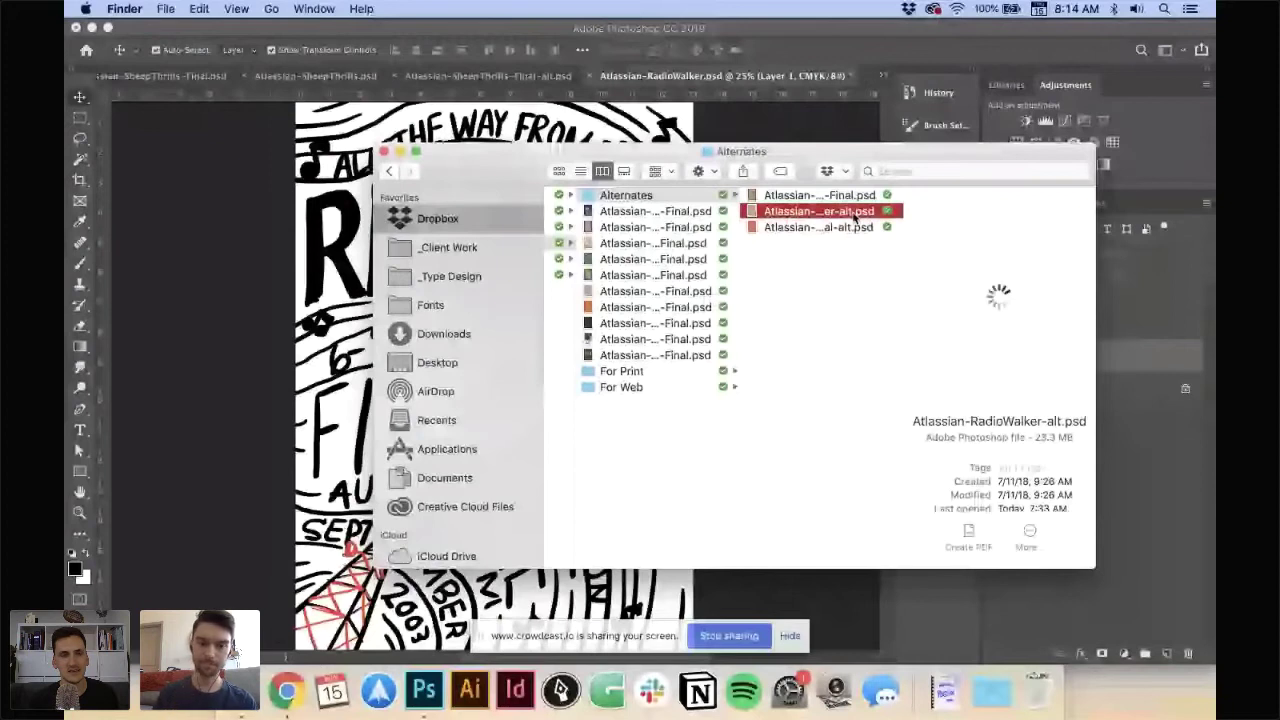
{"action": "double_click", "coordinate": [855, 212]}
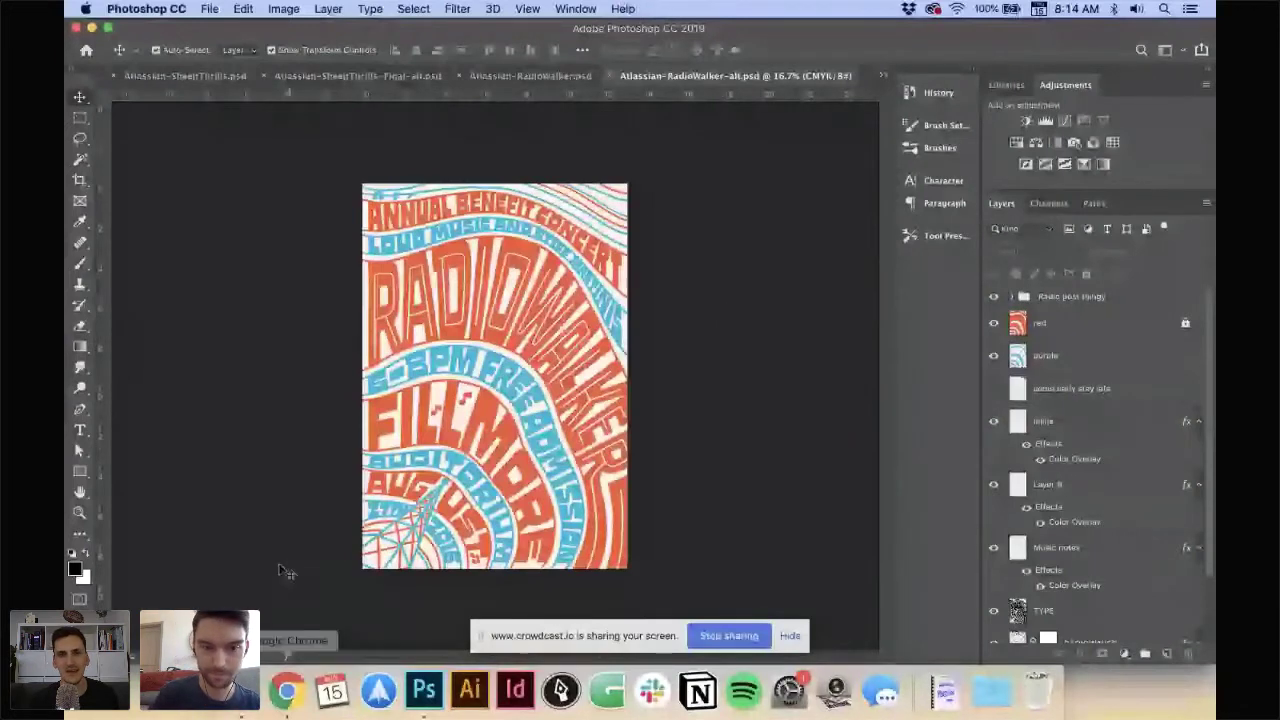
{"action": "key", "text": "super+equal"}
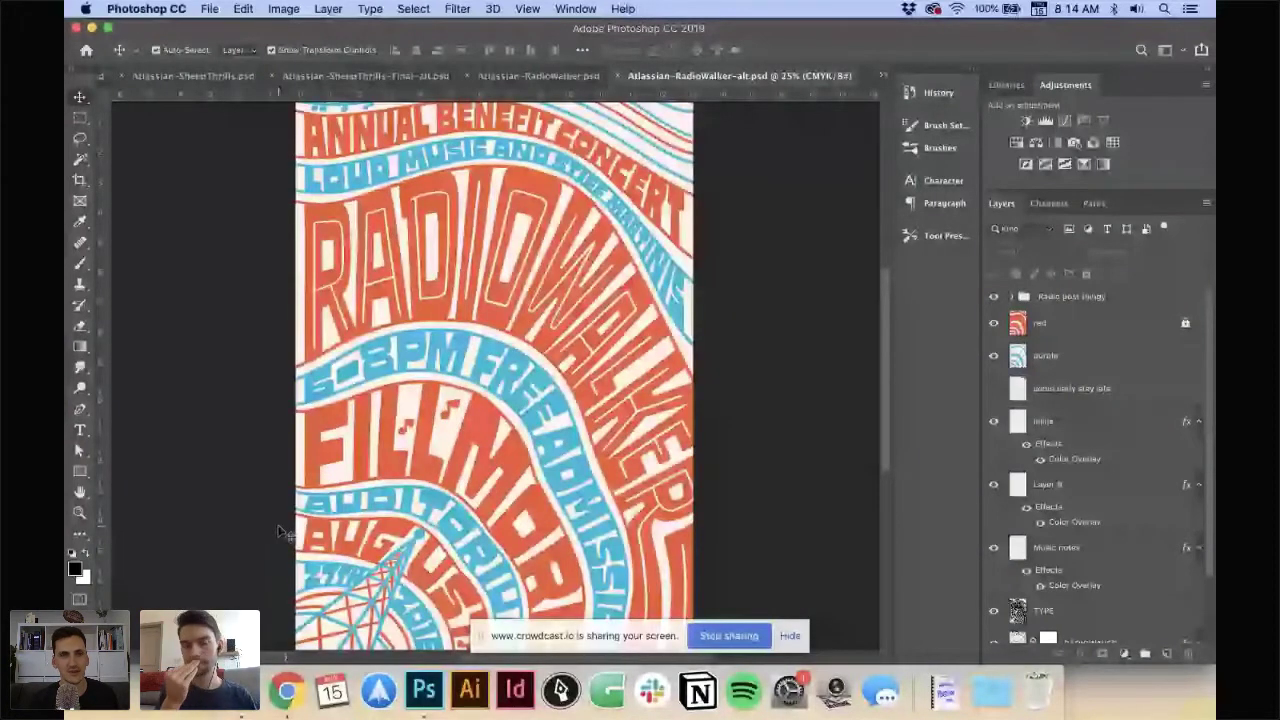
{"action": "key", "text": "super+minus"}
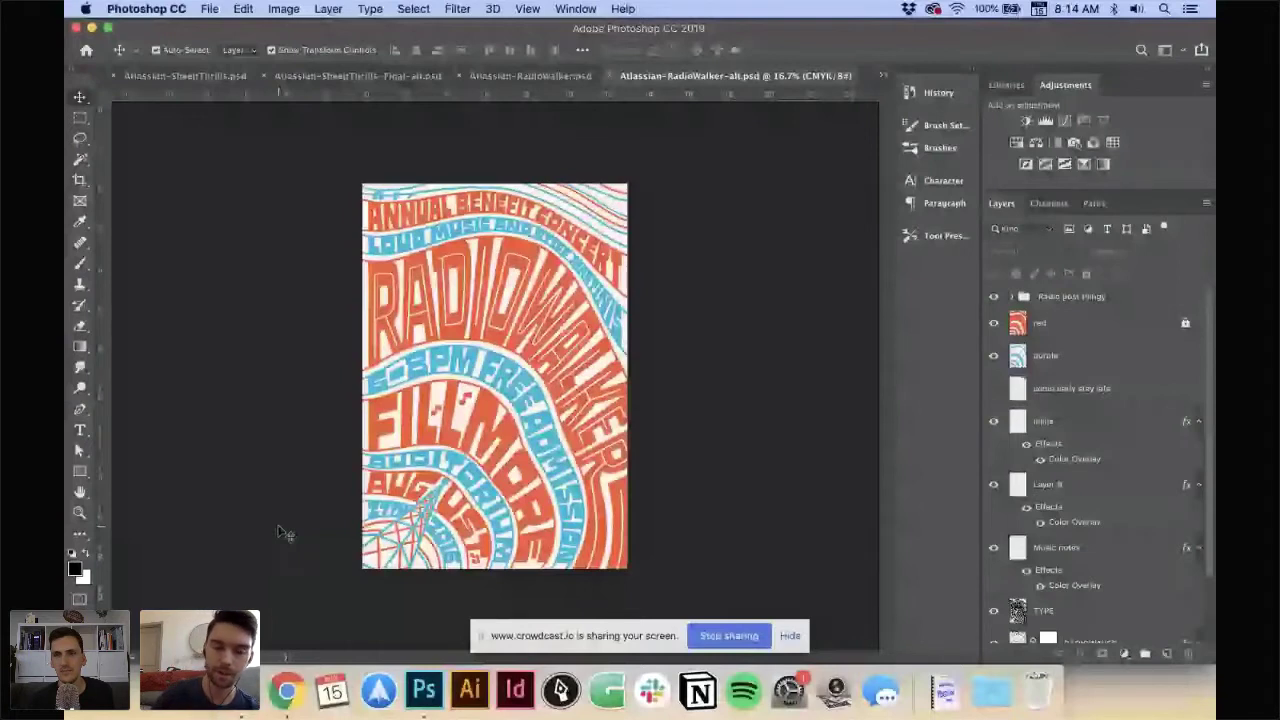
{"action": "key", "text": "super+equal"}
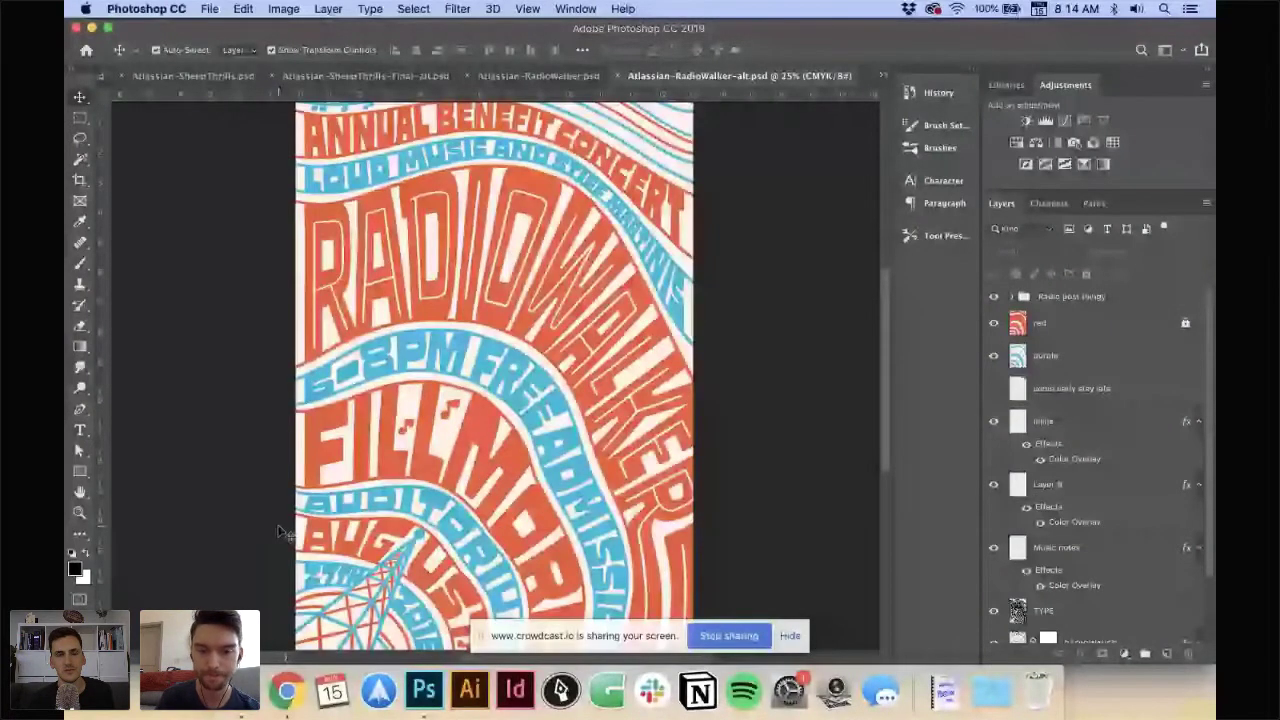
{"action": "scroll", "coordinate": [257, 443], "scroll_direction": "down", "scroll_amount": 1}
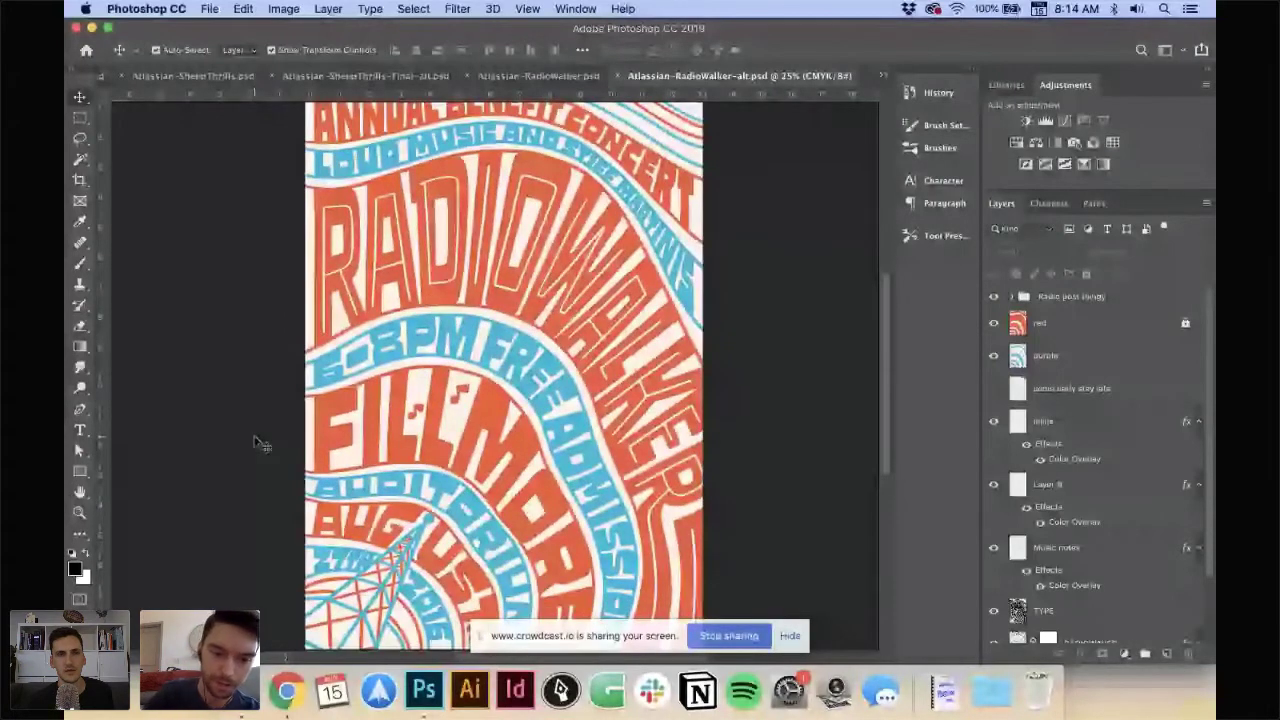
{"action": "key", "text": "super+minus"}
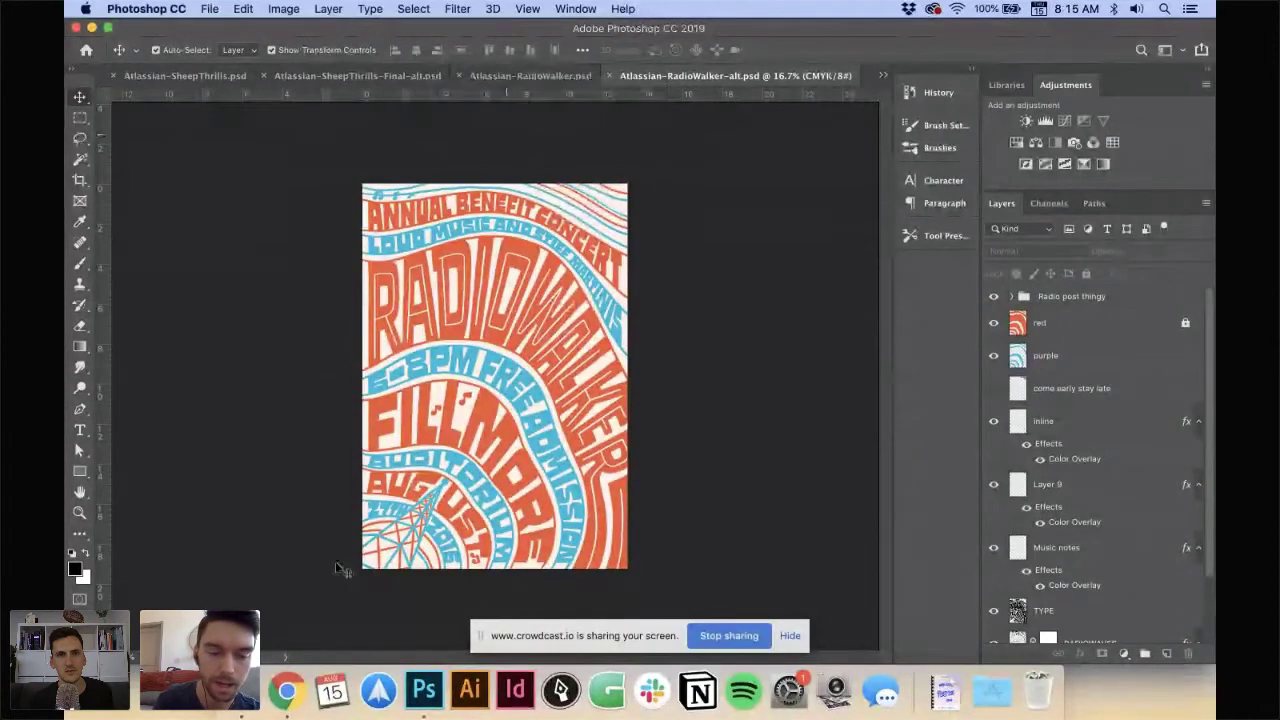
- Switch to Chrome and browse the Fillmore Posters board on Pinterest for the reference posters
{"action": "left_click", "coordinate": [287, 690]}
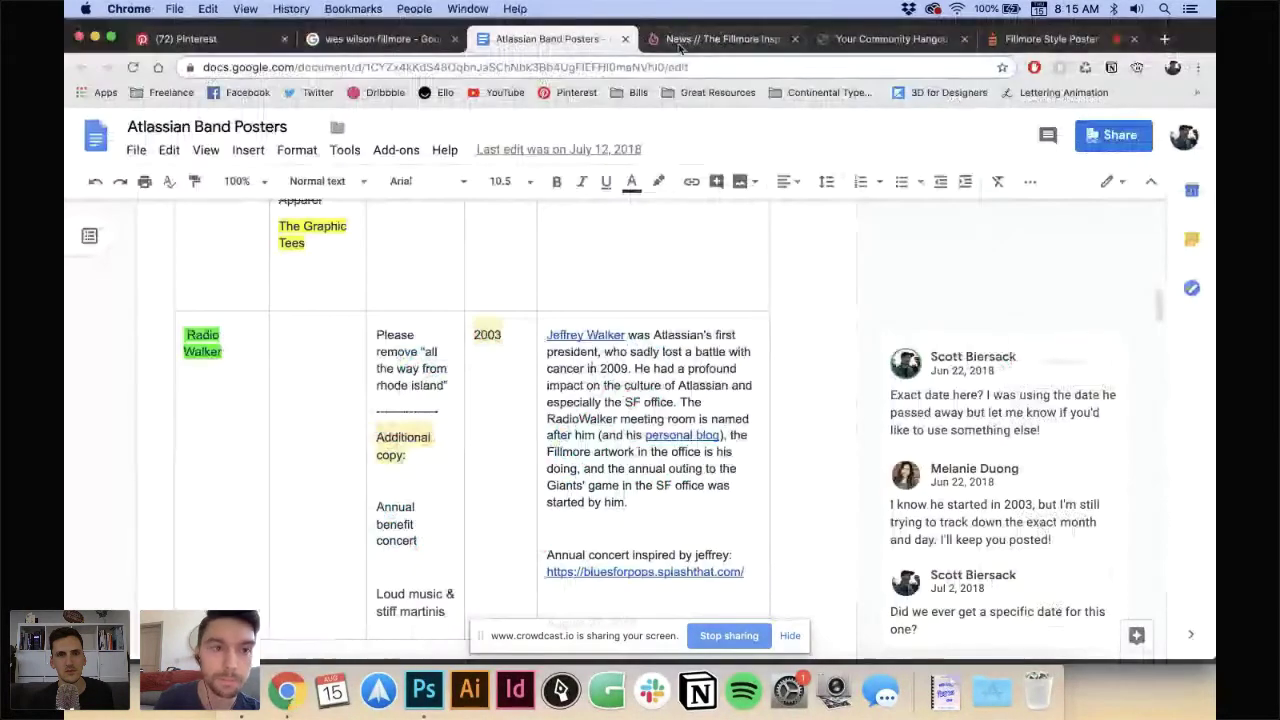
{"action": "left_click", "coordinate": [197, 47]}
{"action": "scroll", "coordinate": [484, 408], "scroll_direction": "down", "scroll_amount": 5}
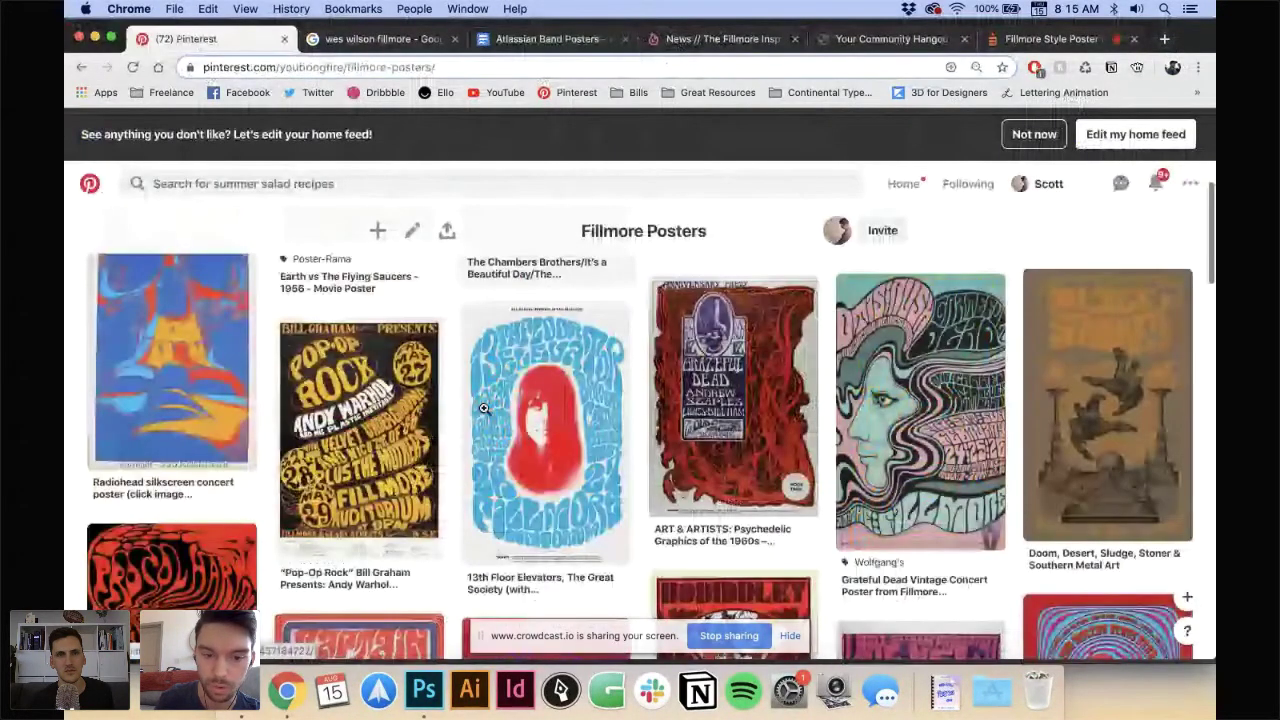
{"action": "scroll", "coordinate": [484, 408], "scroll_direction": "down", "scroll_amount": 5}
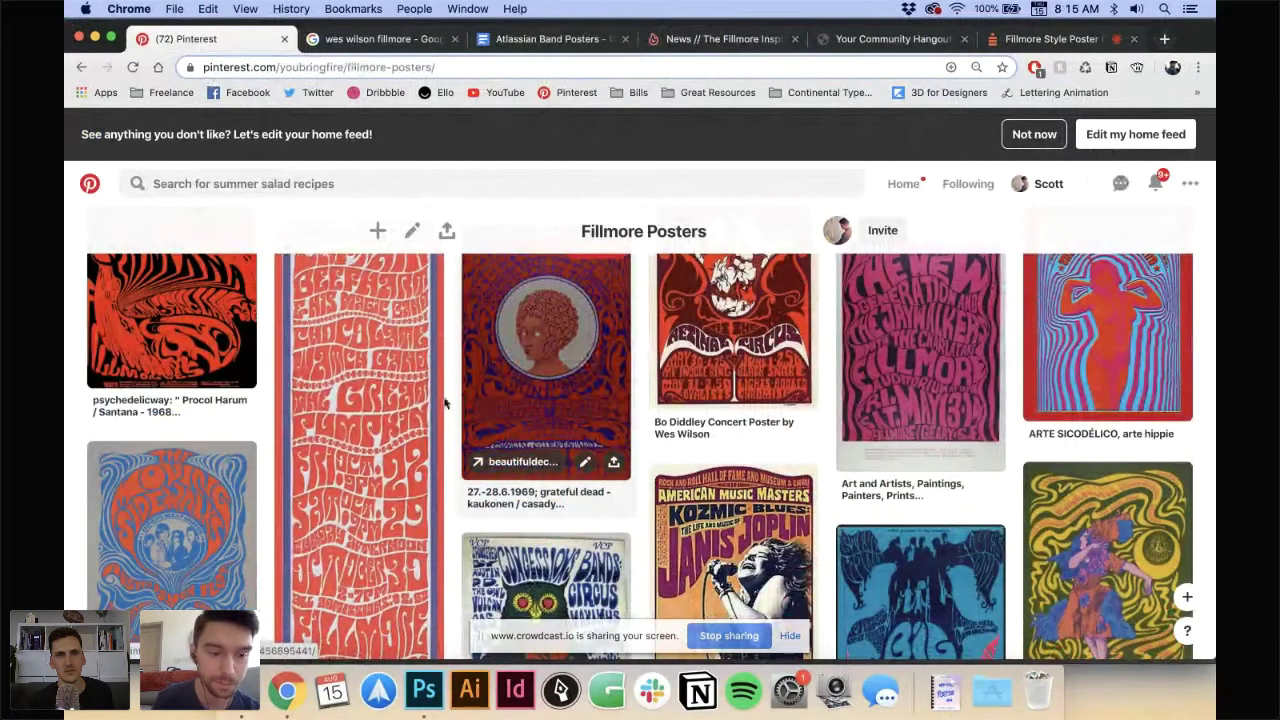
{"action": "scroll", "coordinate": [274, 388], "scroll_direction": "down", "scroll_amount": 3}
{"action": "scroll", "coordinate": [260, 360], "scroll_direction": "down", "scroll_amount": 1}
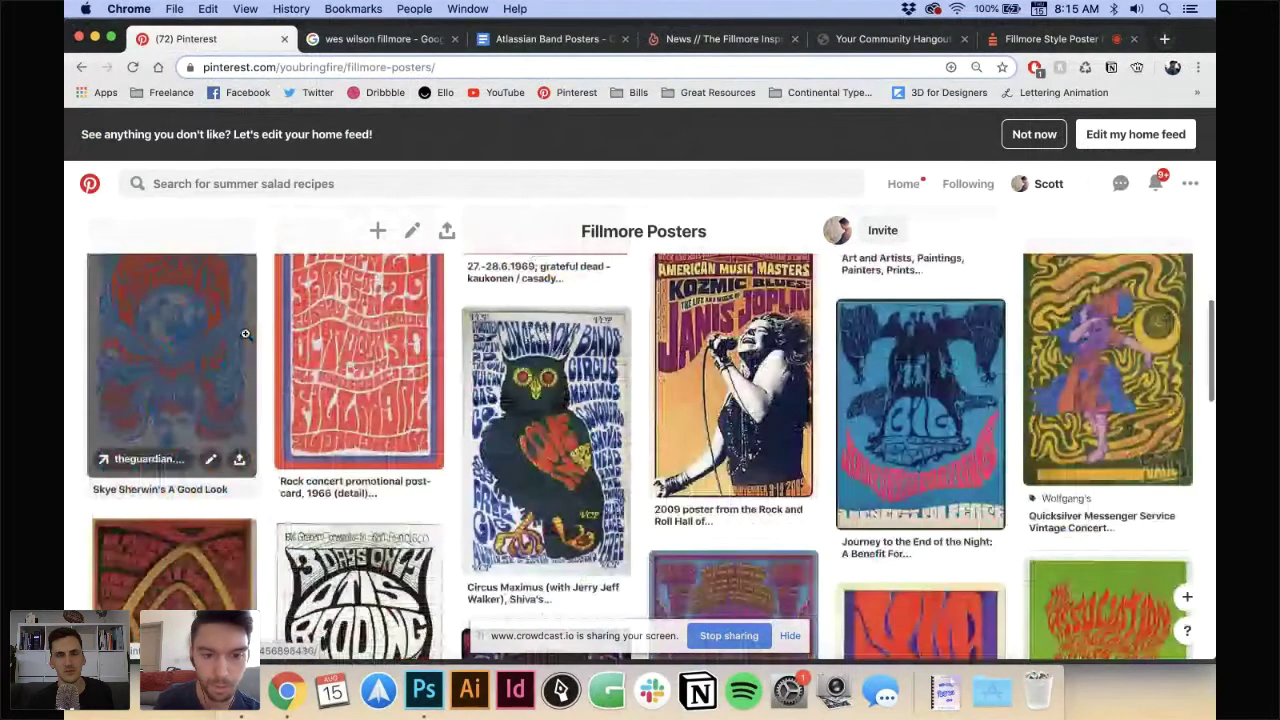
{"action": "scroll", "coordinate": [583, 508], "scroll_direction": "down", "scroll_amount": 4}
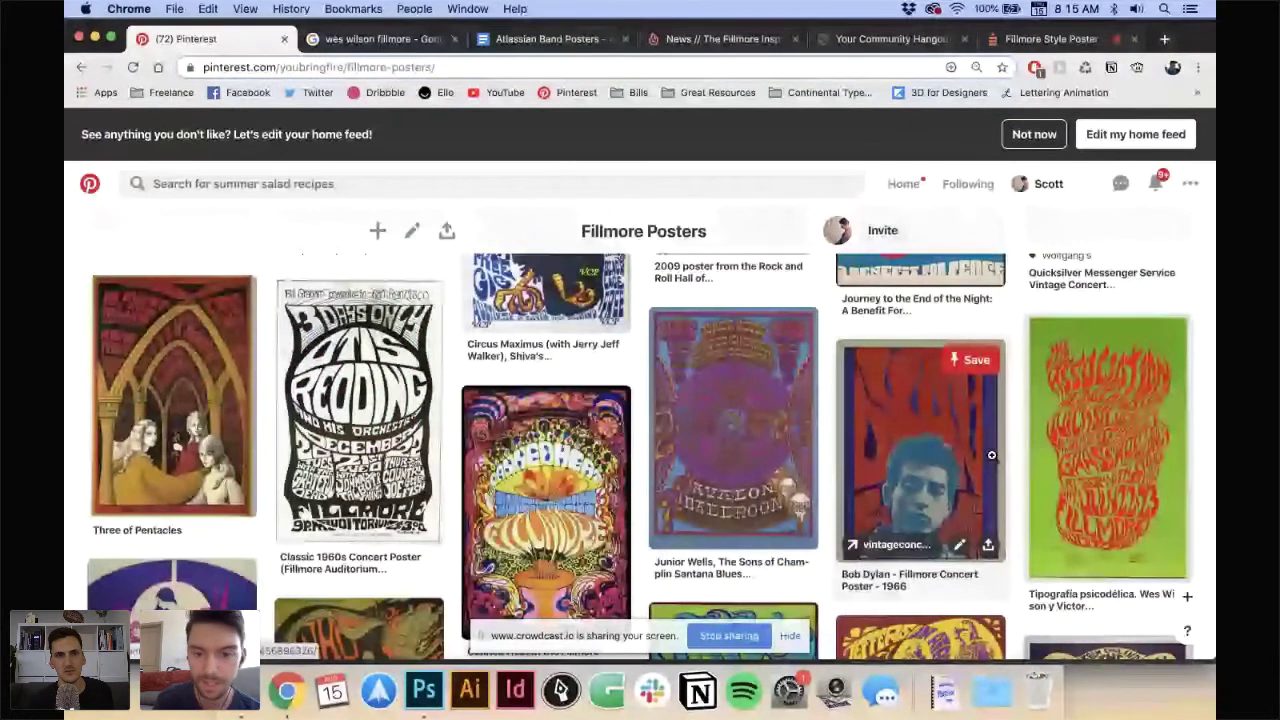
{"action": "scroll", "coordinate": [560, 400], "scroll_direction": "down", "scroll_amount": 5}
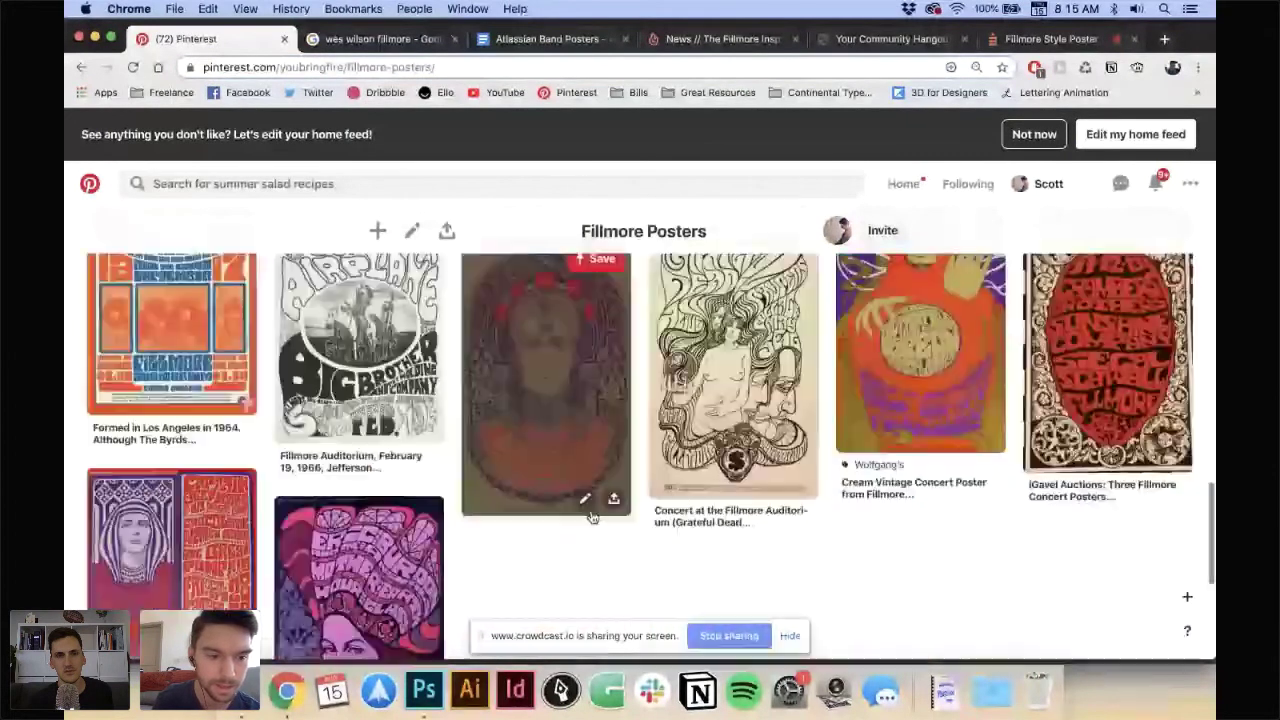
{"action": "scroll", "coordinate": [140, 448], "scroll_direction": "down", "scroll_amount": 1}
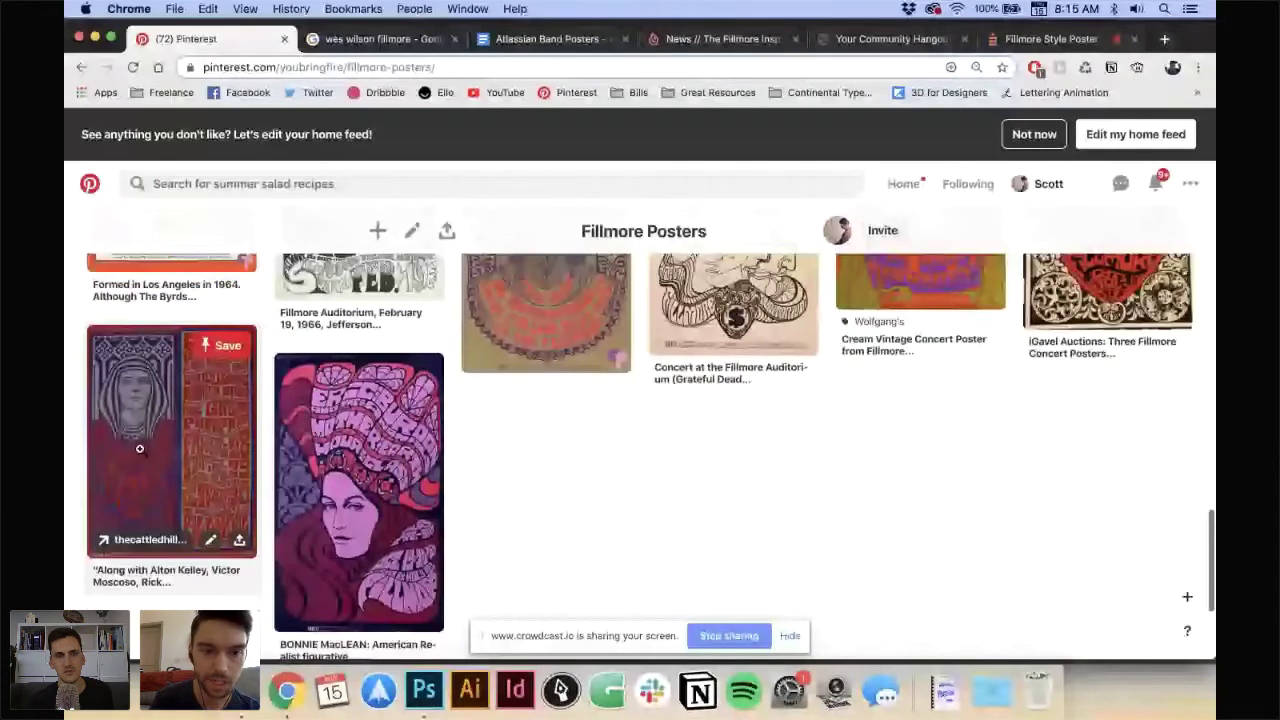
- Switch to the Finals folder in Finder and open Atlassian-RadioWalker-Final.psd in Photoshop
{"action": "key", "text": "super+Tab"}
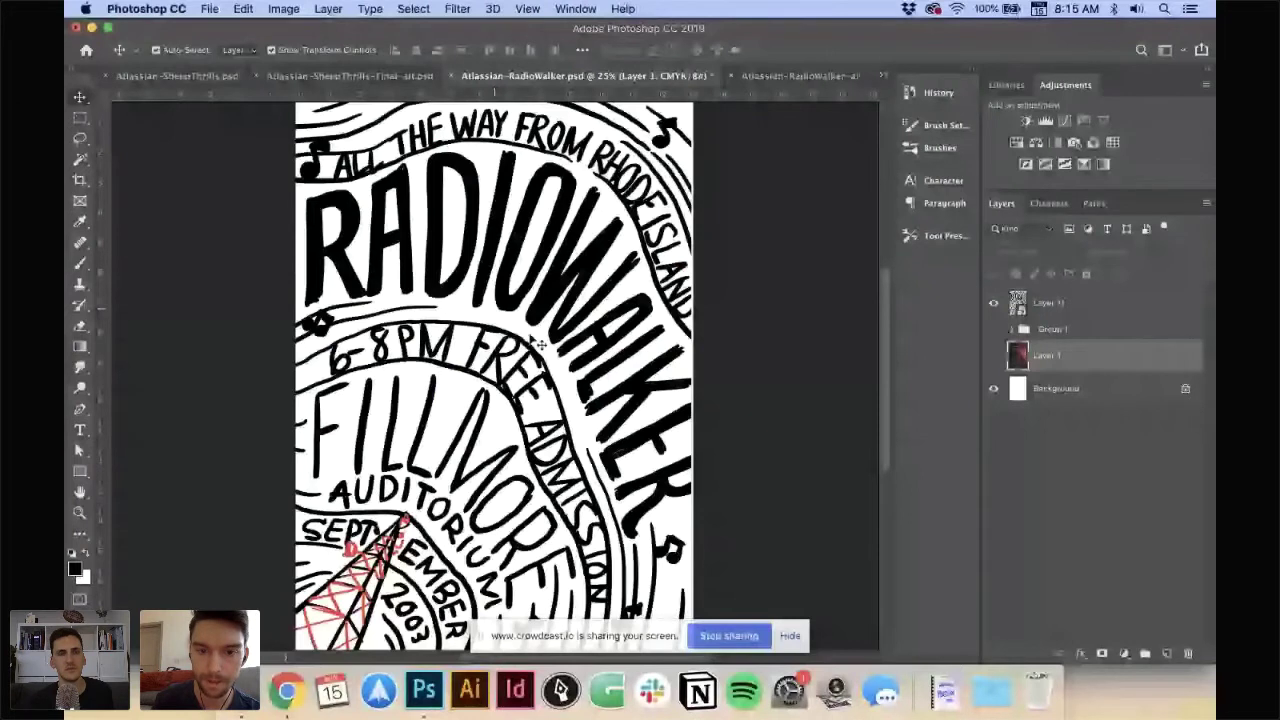
{"action": "key", "text": "super+Tab"}
{"action": "left_click", "coordinate": [665, 291]}
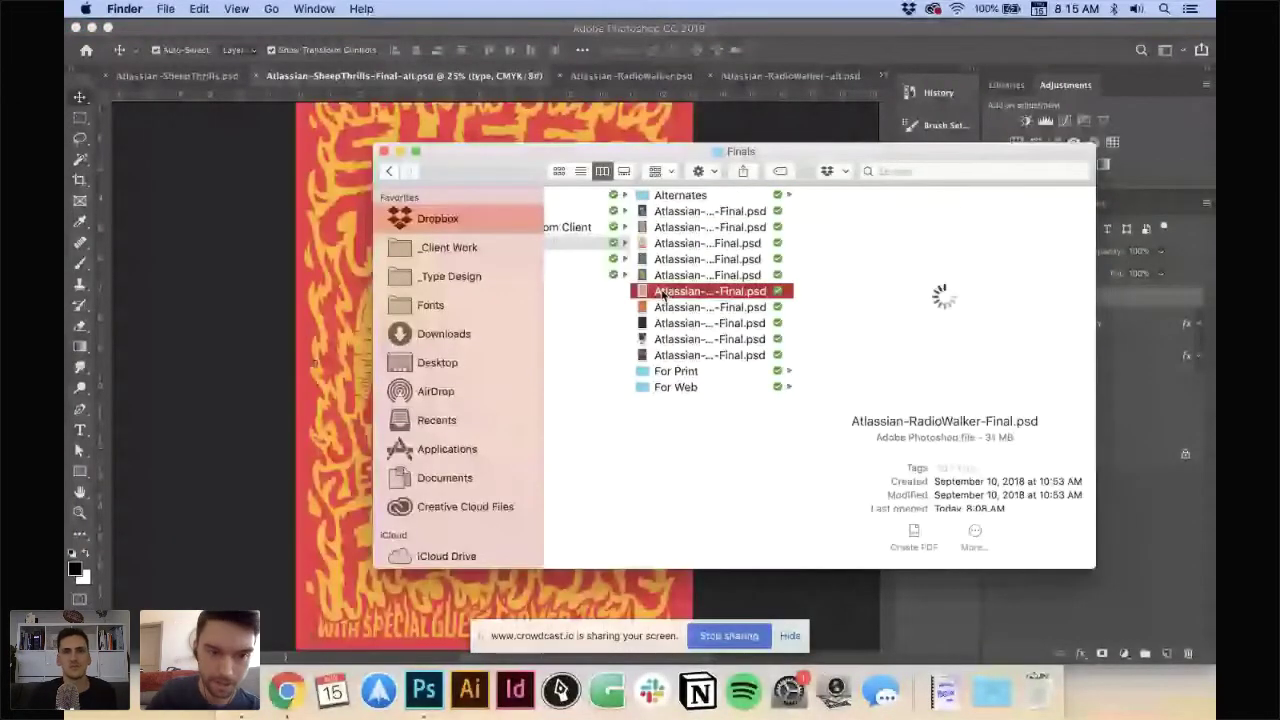
{"action": "double_click", "coordinate": [663, 292]}
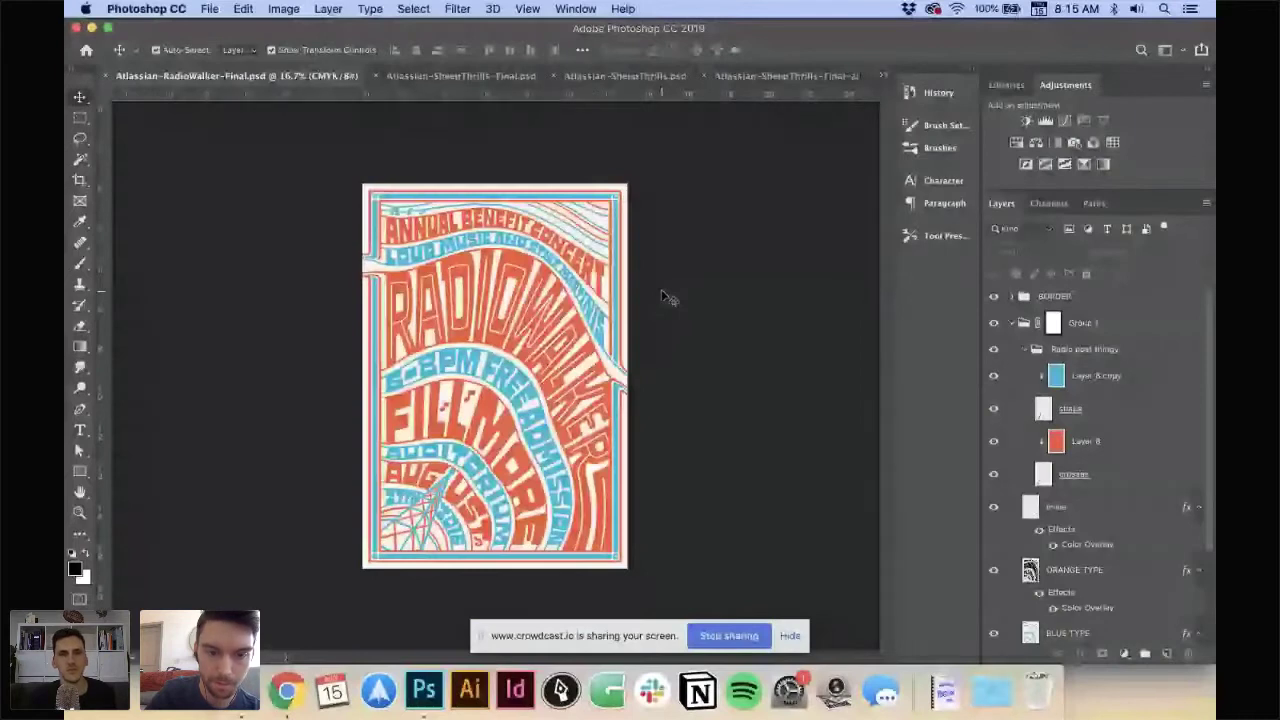
- Switch to Finder and open Atlassian-YungTrinity.psd from the Sketches folder and Atlassian-YungTrinity-Final.psd from the Finals folder in Photoshop
{"action": "key", "text": "super+equal"}
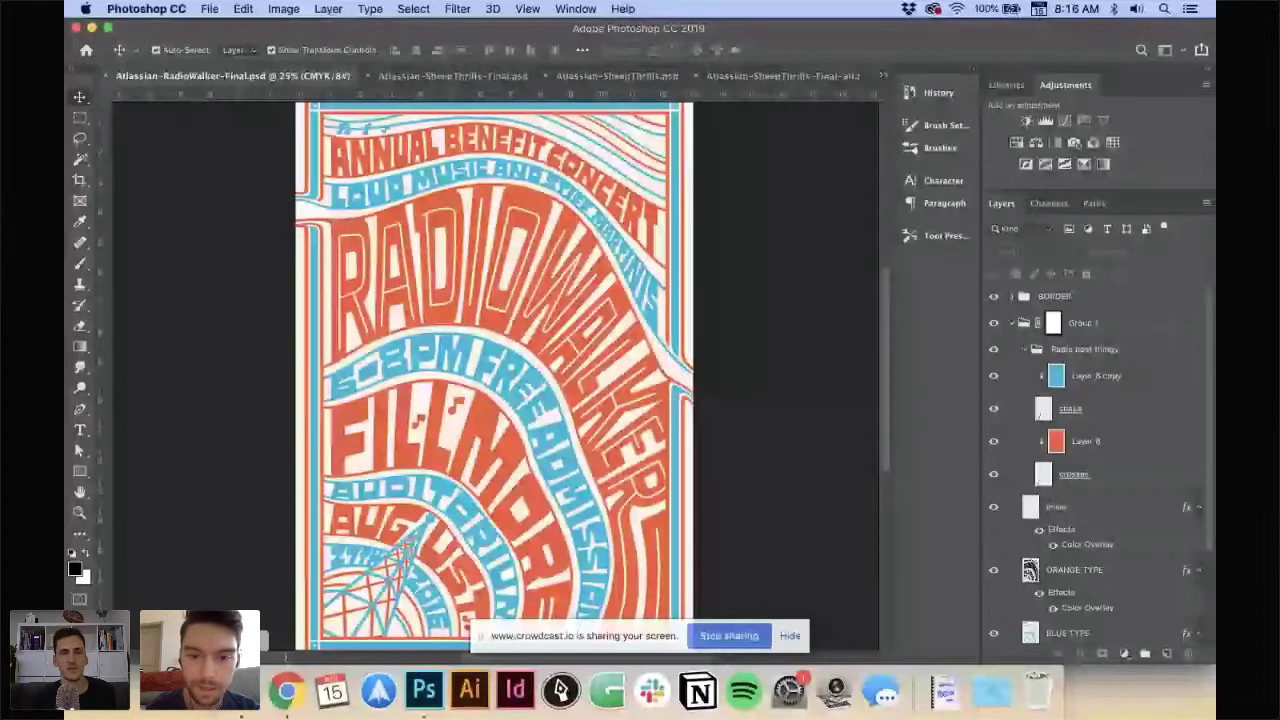
{"action": "key", "text": "super+Tab"}
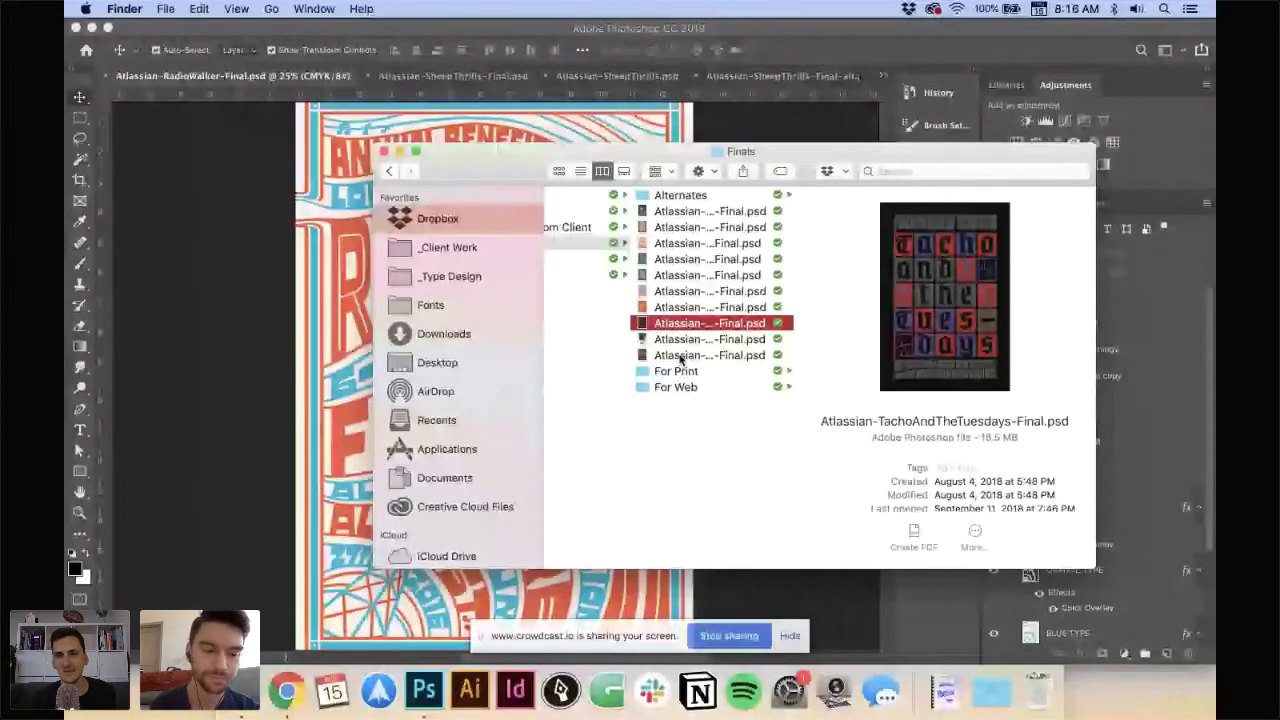
{"action": "left_click", "coordinate": [700, 355]}
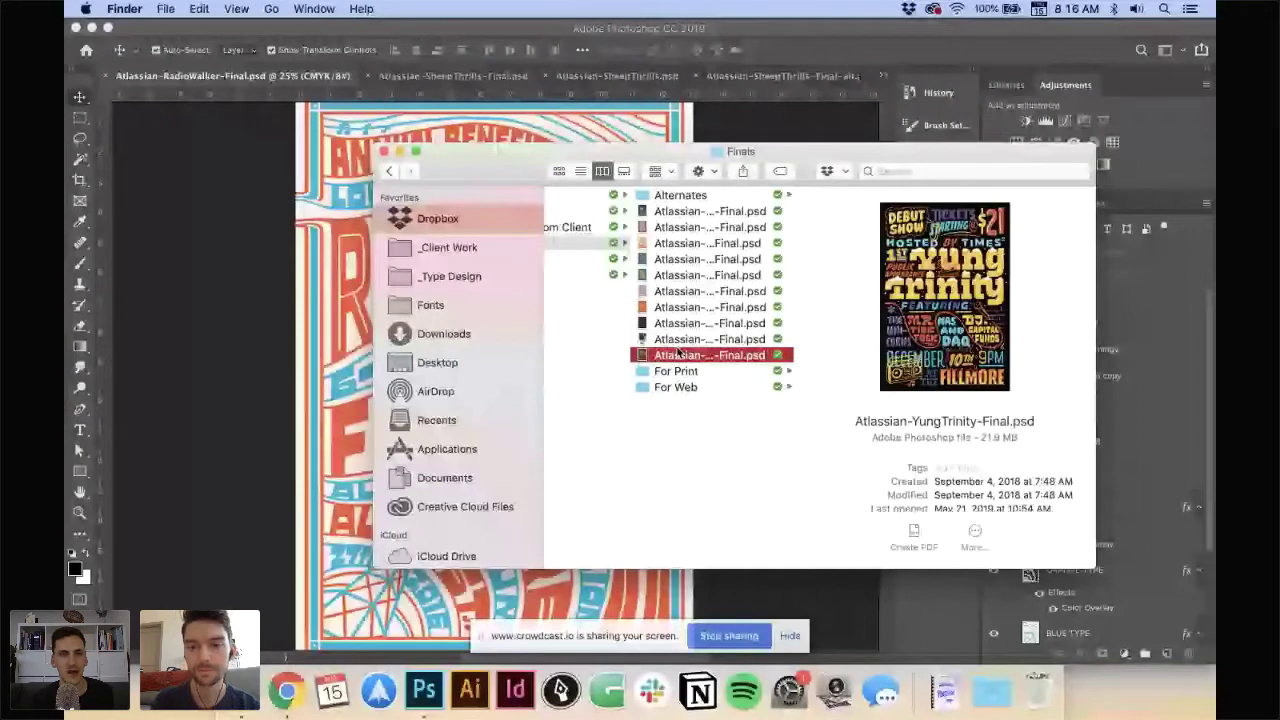
{"action": "left_click", "coordinate": [570, 259]}
{"action": "left_click", "coordinate": [766, 339]}
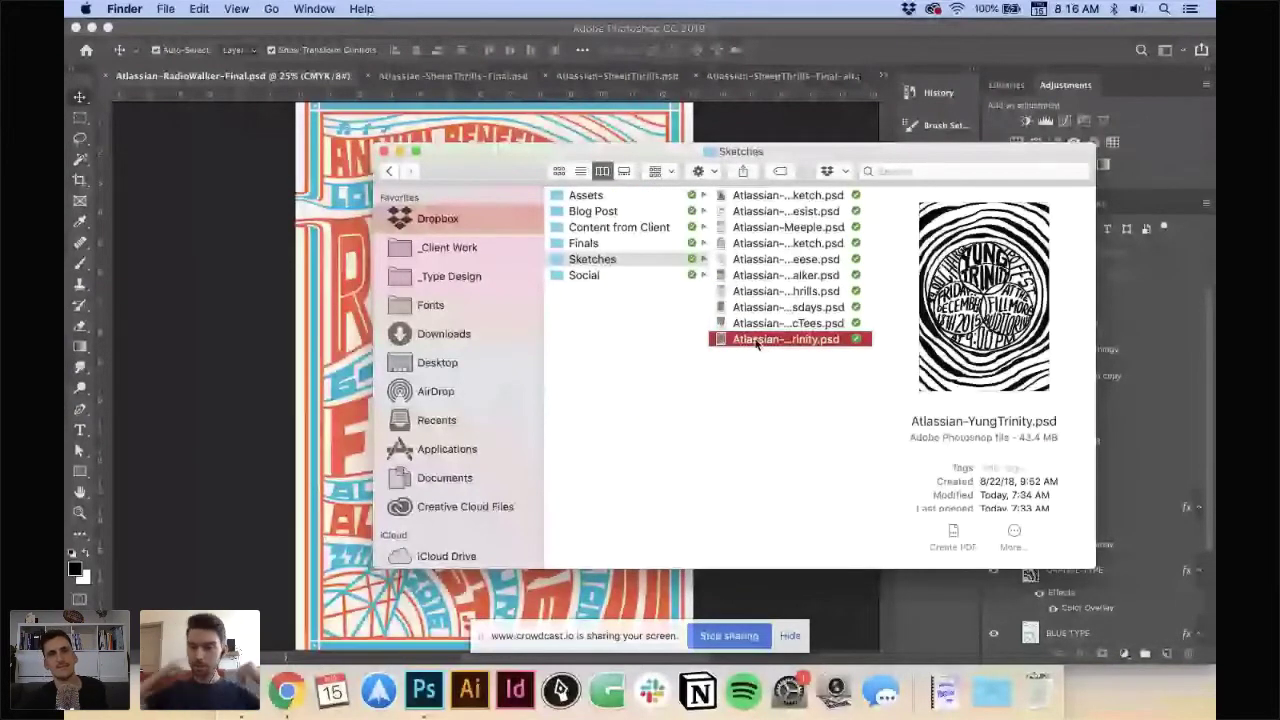
{"action": "double_click", "coordinate": [757, 341]}
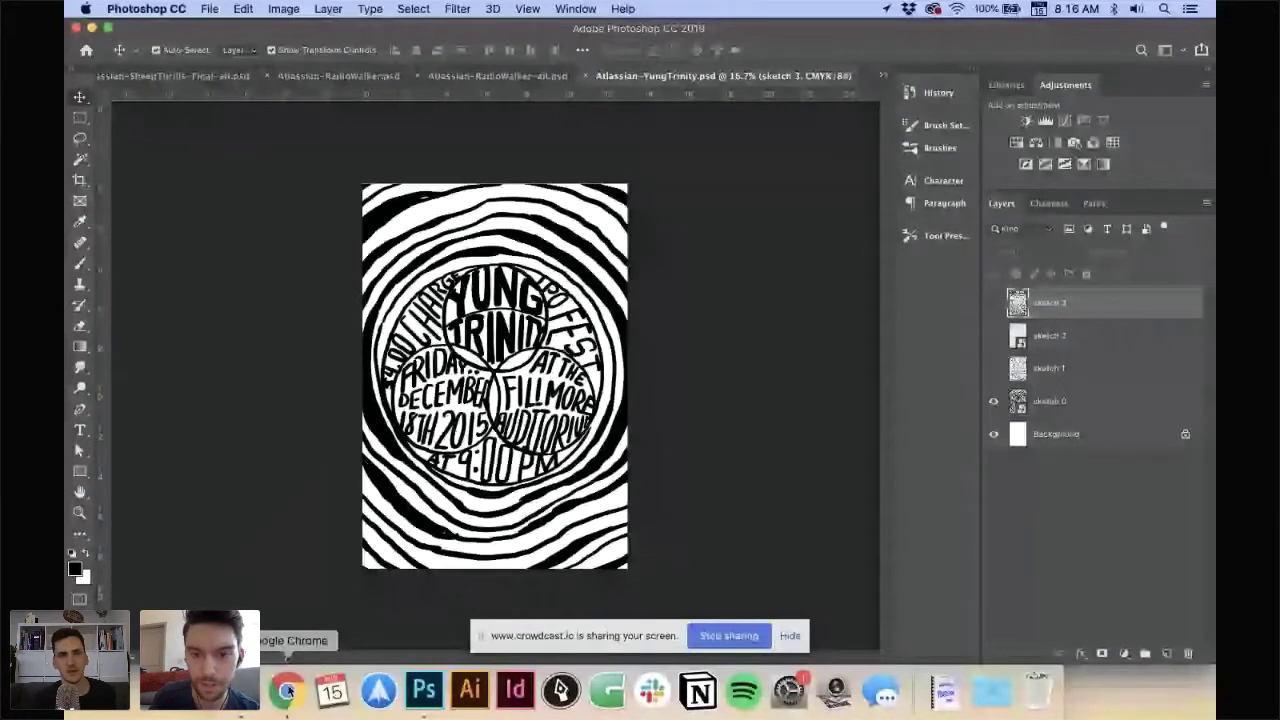
{"action": "key", "text": "super+Tab"}
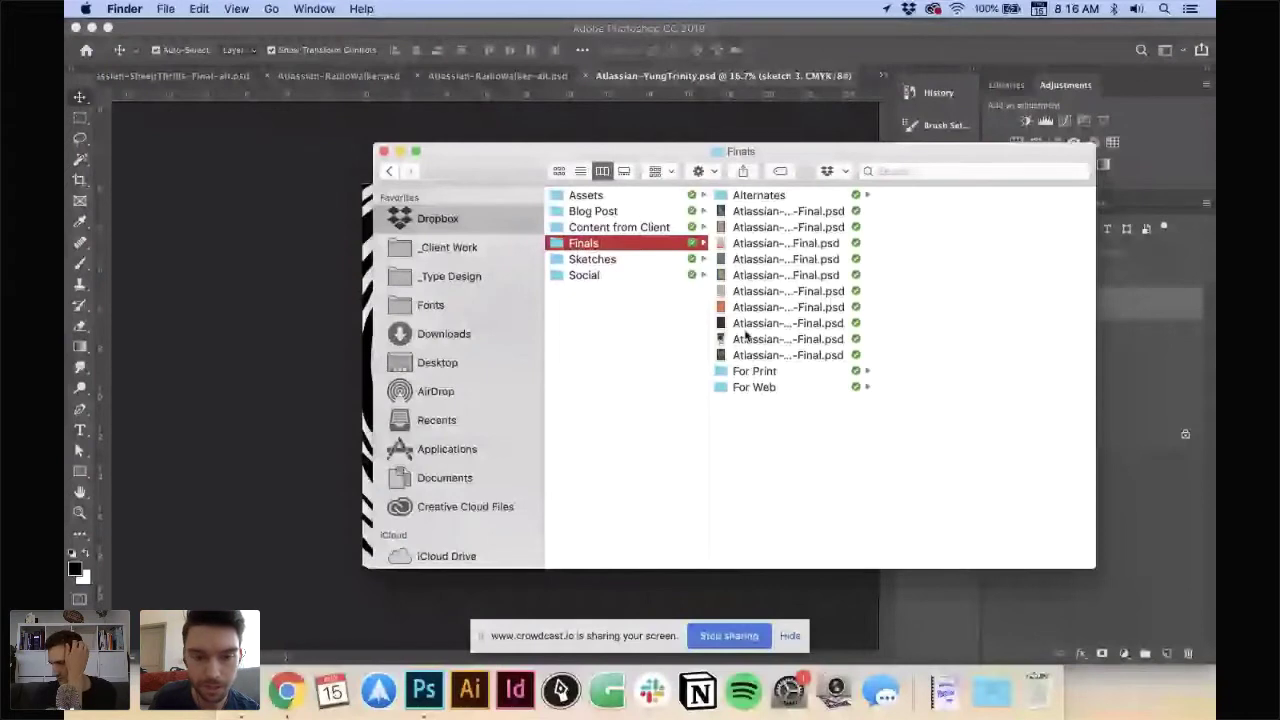
{"action": "double_click", "coordinate": [745, 337]}
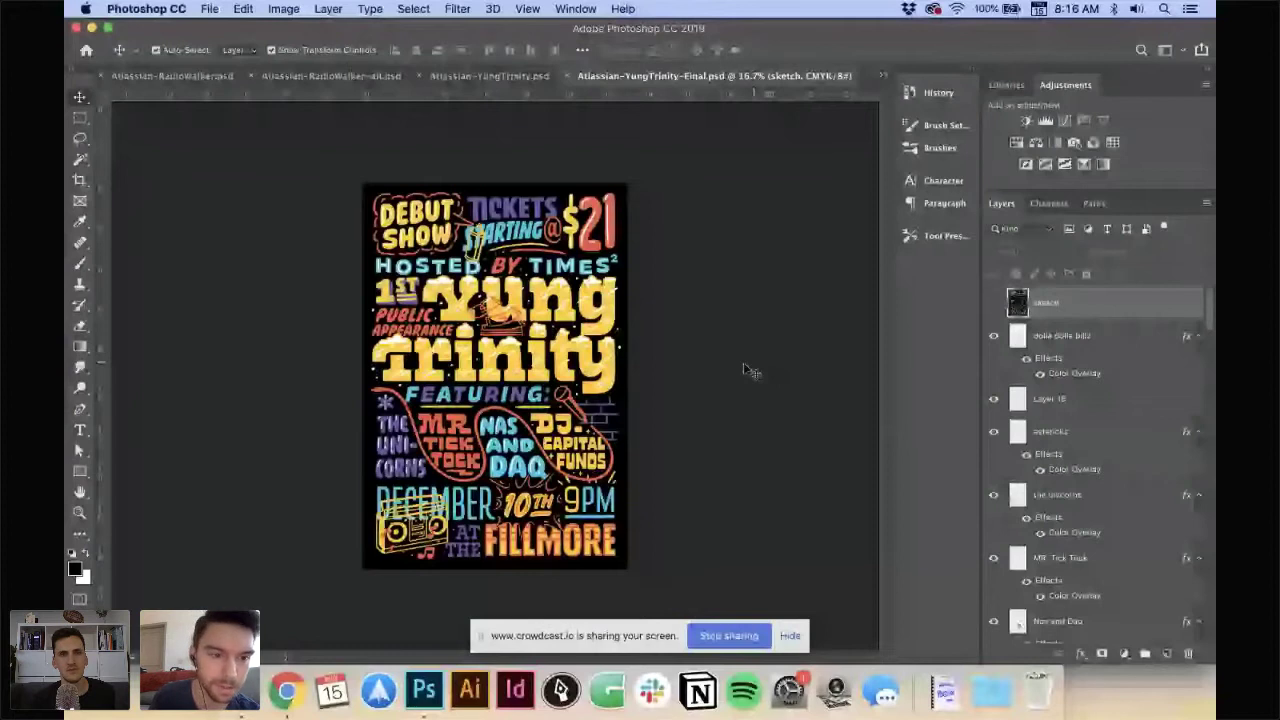
- Switch to Chrome and read the client's Yung Trinity notes in the Atlassian Band Posters document
{"action": "key", "text": "super+Tab"}
{"action": "scroll", "coordinate": [371, 477], "scroll_direction": "up", "scroll_amount": 10}
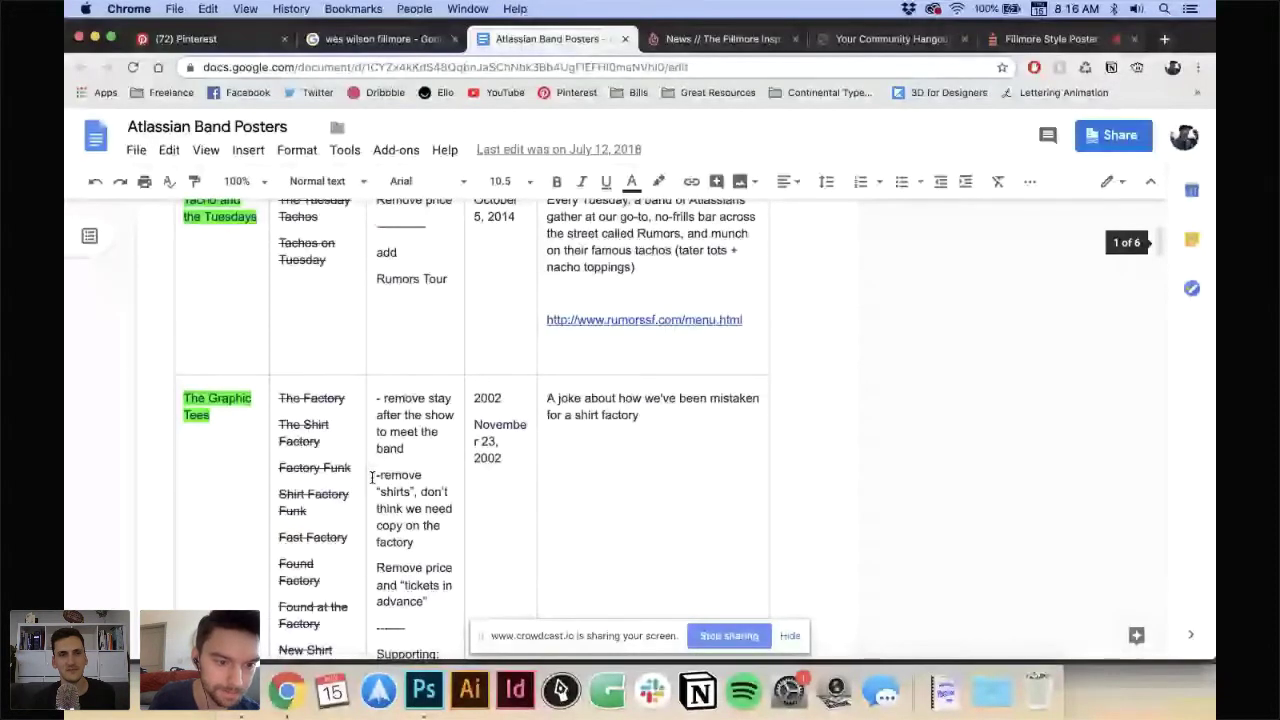
{"action": "scroll", "coordinate": [371, 477], "scroll_direction": "down", "scroll_amount": 20}
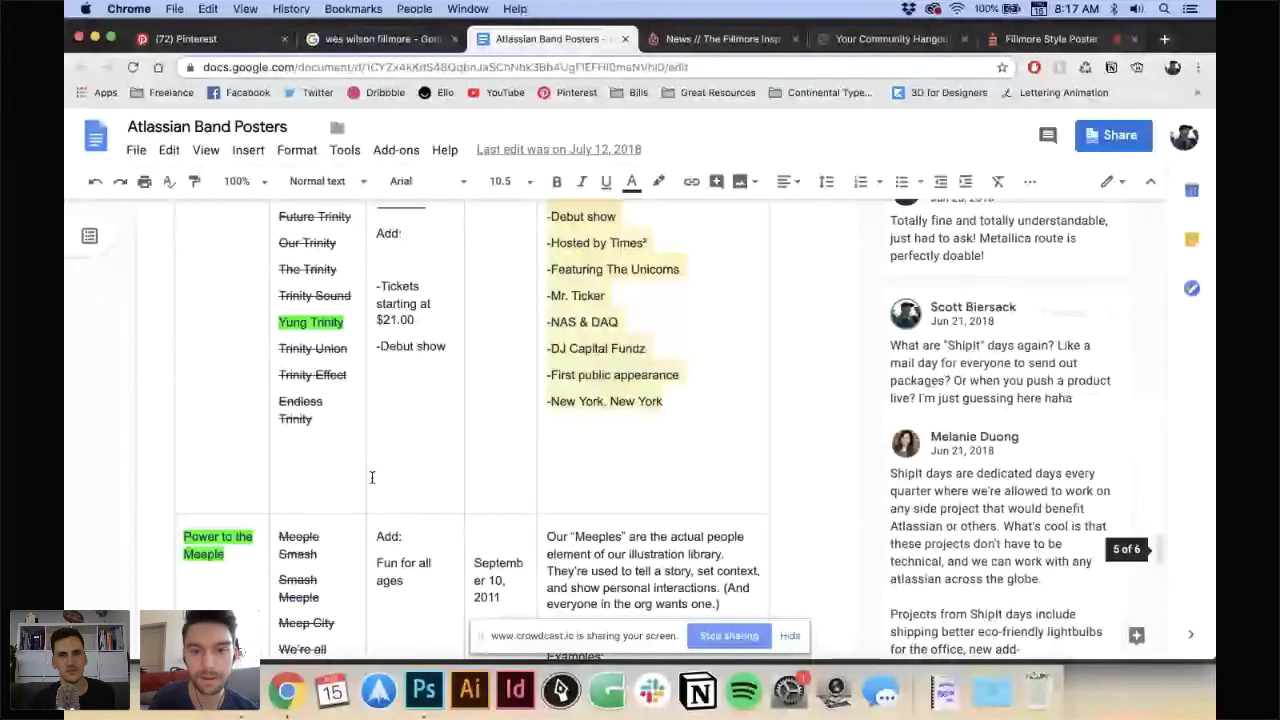
{"action": "scroll", "coordinate": [371, 477], "scroll_direction": "up", "scroll_amount": 3}
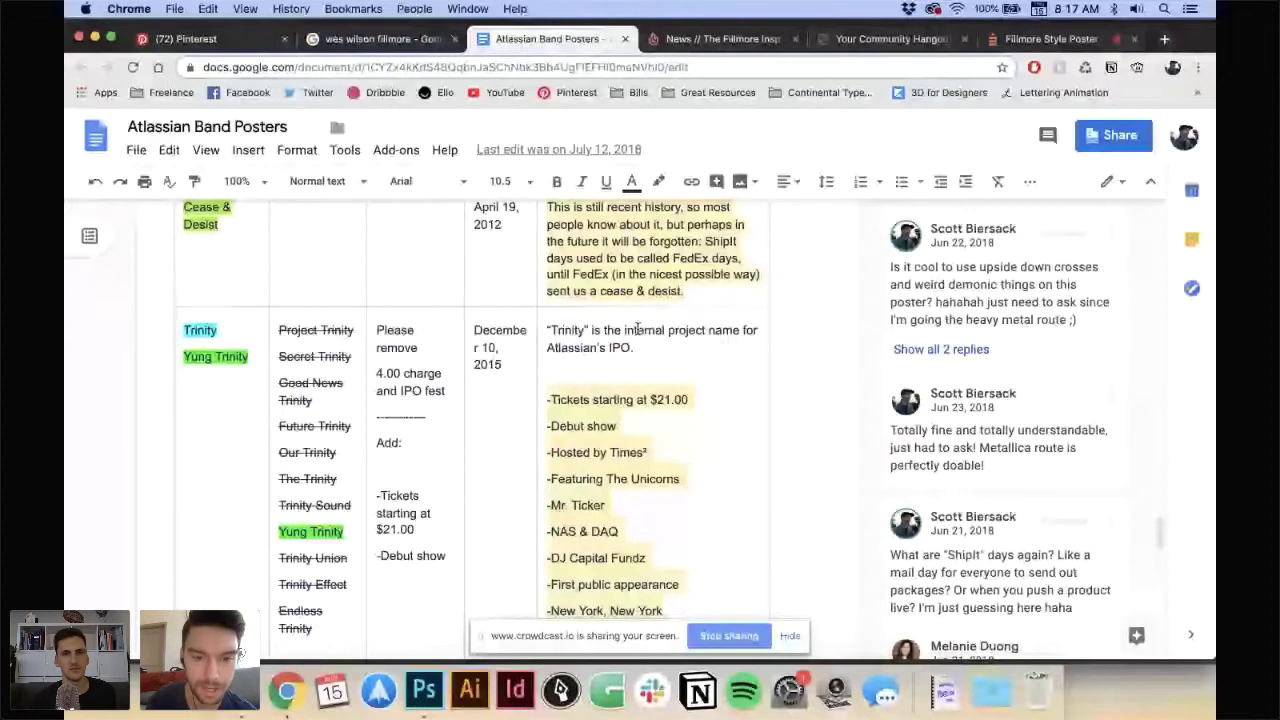
{"action": "scroll", "coordinate": [637, 328], "scroll_direction": "down", "scroll_amount": 1}
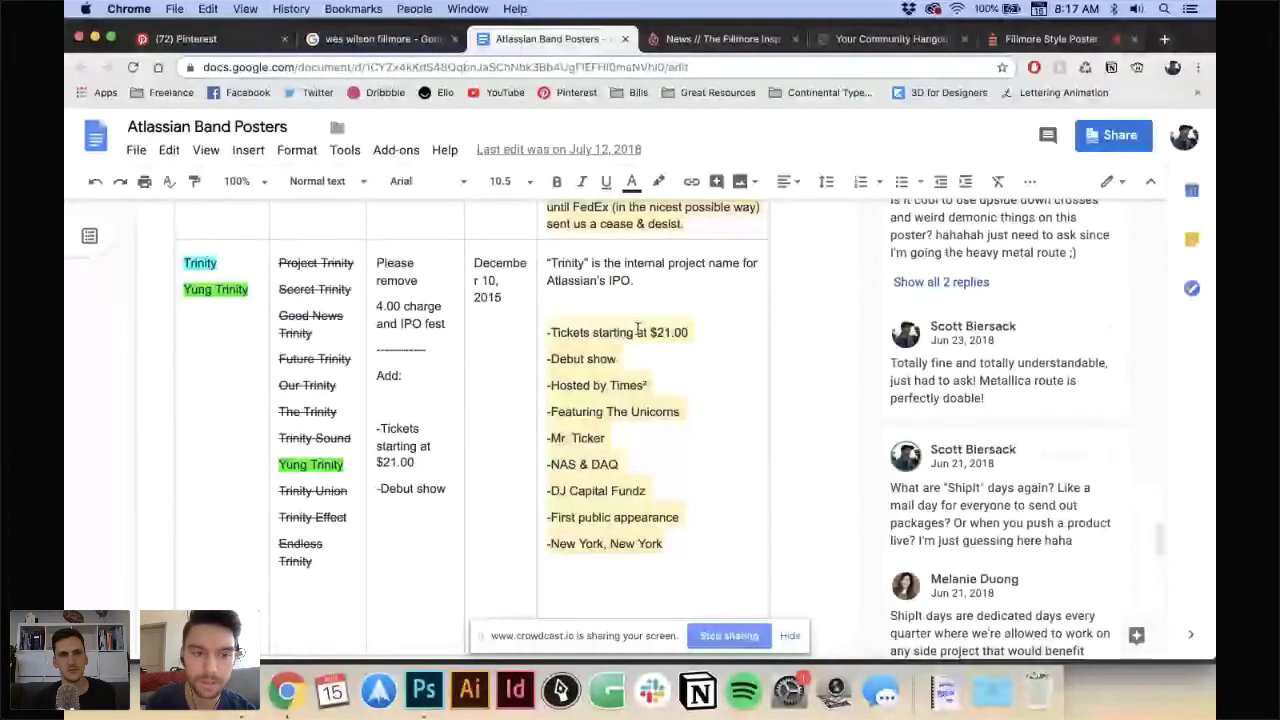
{"action": "scroll", "coordinate": [637, 328], "scroll_direction": "down", "scroll_amount": 1}
{"action": "scroll", "coordinate": [637, 328], "scroll_direction": "down", "scroll_amount": 2}
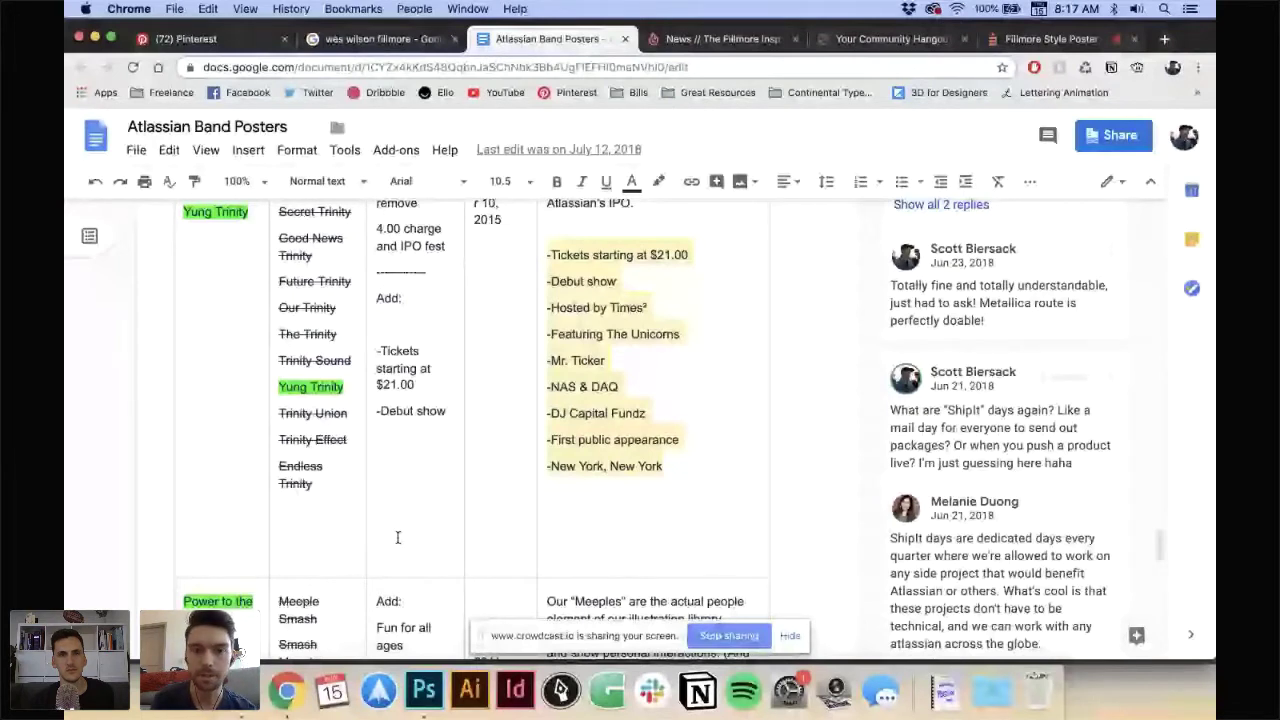
- Switch to Photoshop and examine the circular lettering sketch in Atlassian-YungTrinity.psd up close and as a whole
{"action": "left_click", "coordinate": [412, 695]}
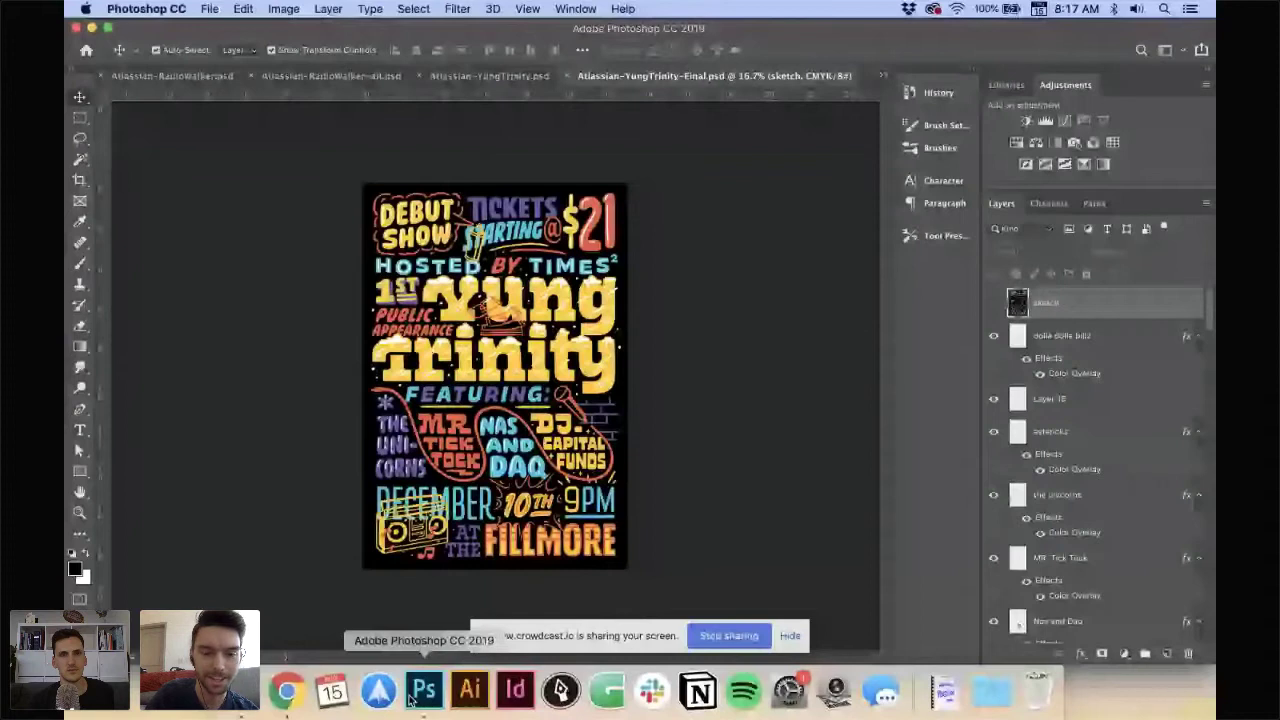
{"action": "key", "text": "ctrl+shift+Tab"}
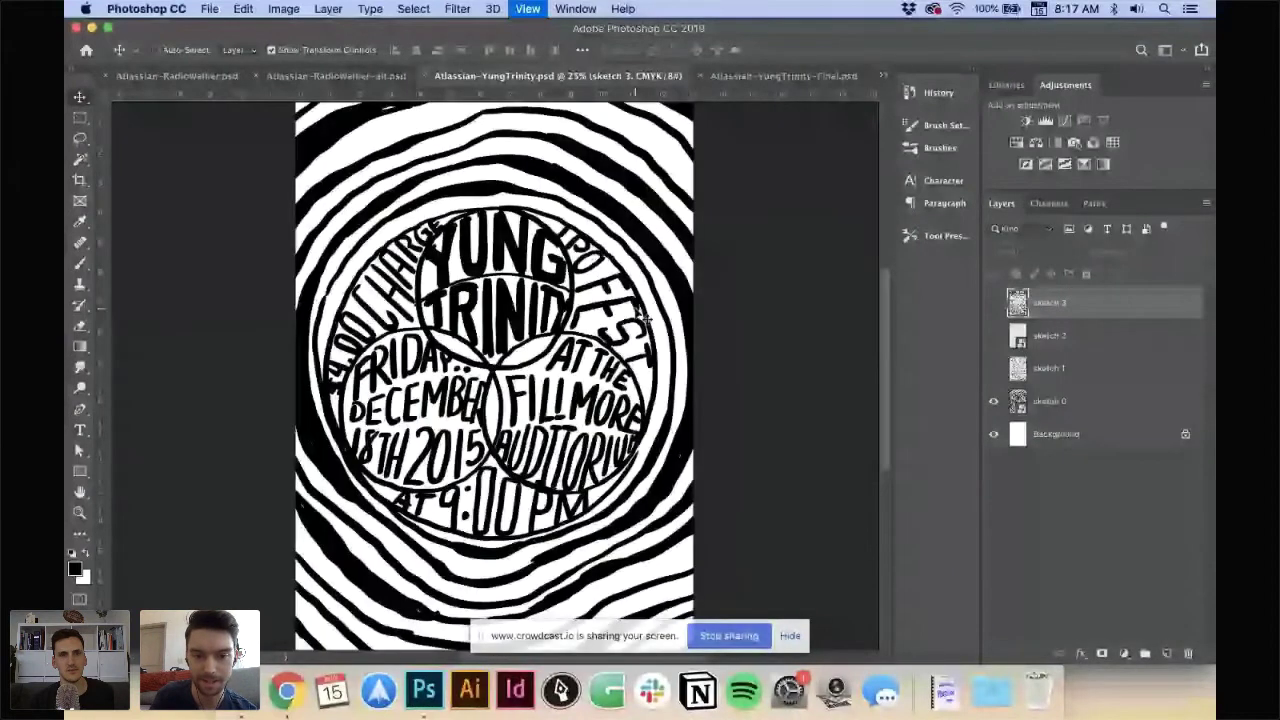
{"action": "key", "text": "super+minus"}
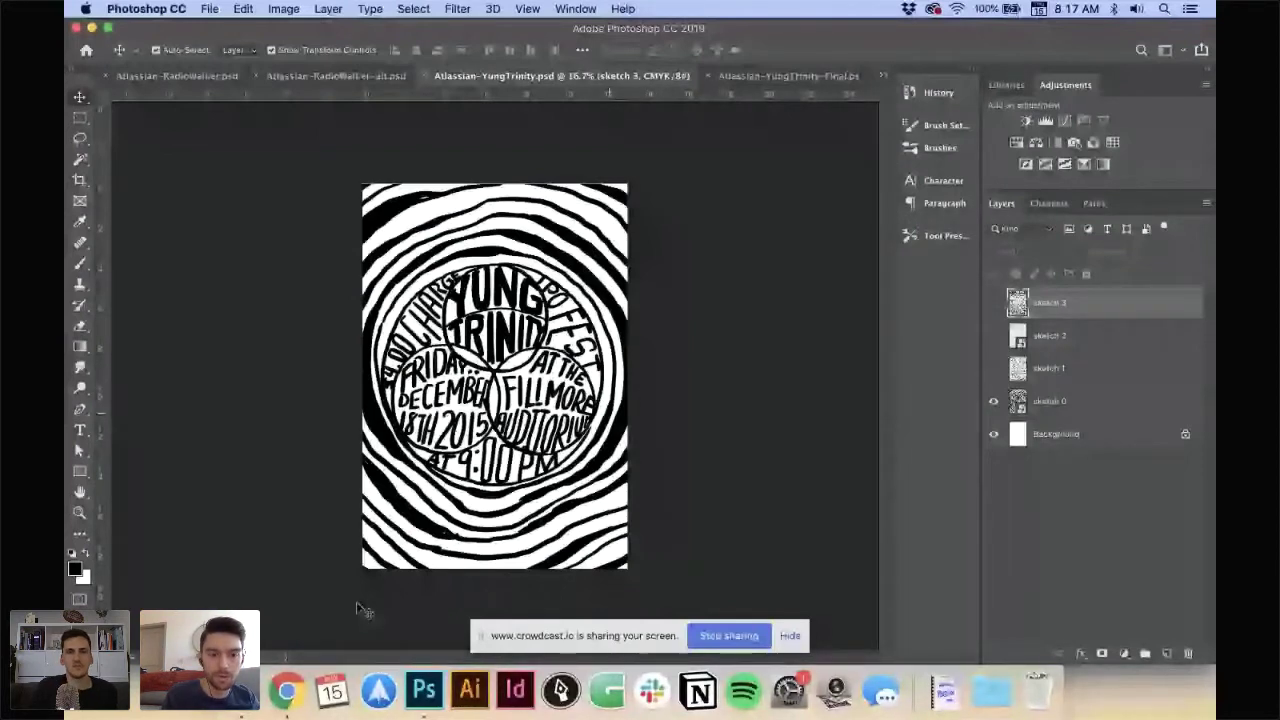
- Switch to Chrome and browse the upper part of the Fillmore Posters board on Pinterest
{"action": "key", "text": "super+Tab"}
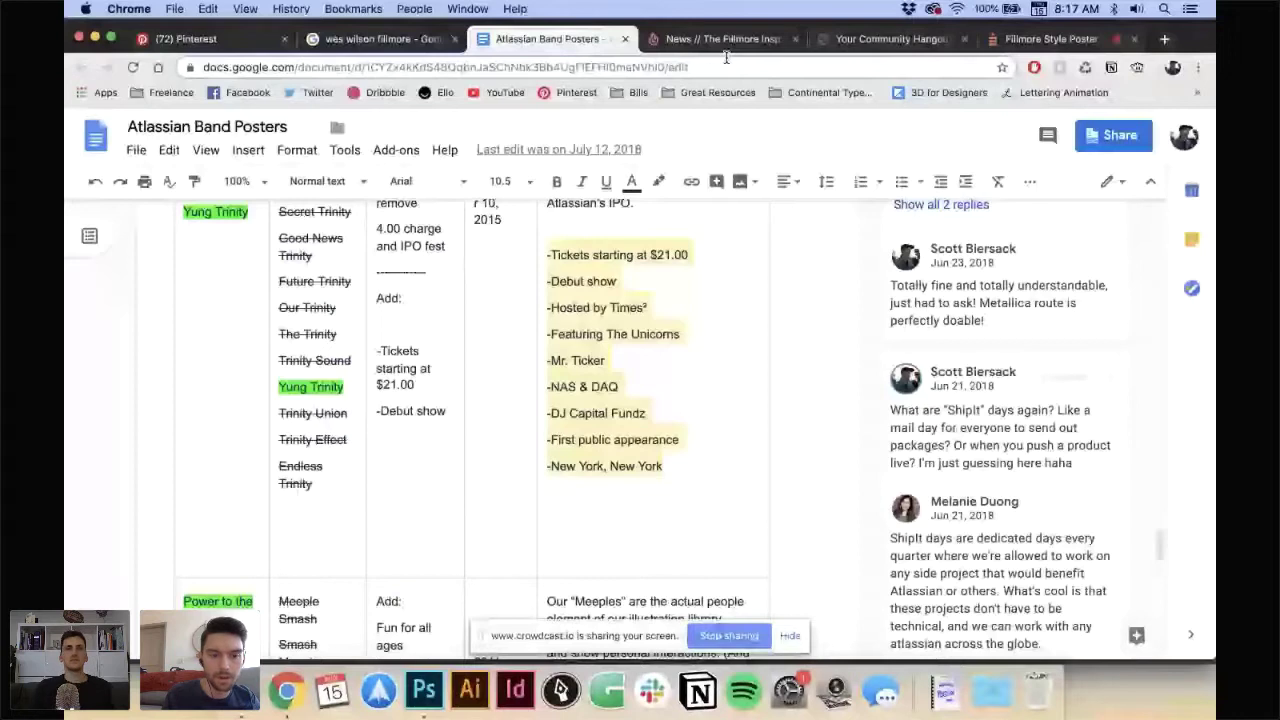
{"action": "left_click", "coordinate": [229, 45]}
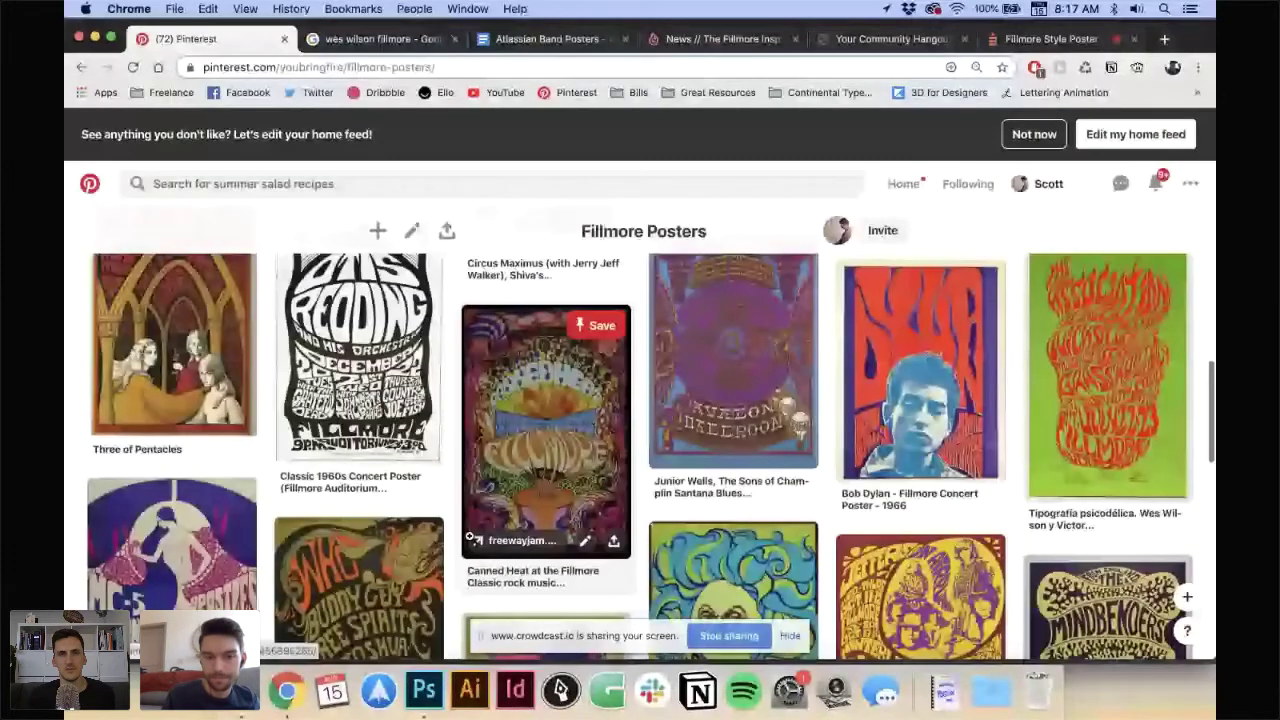
{"action": "scroll", "coordinate": [469, 537], "scroll_direction": "up", "scroll_amount": 5}
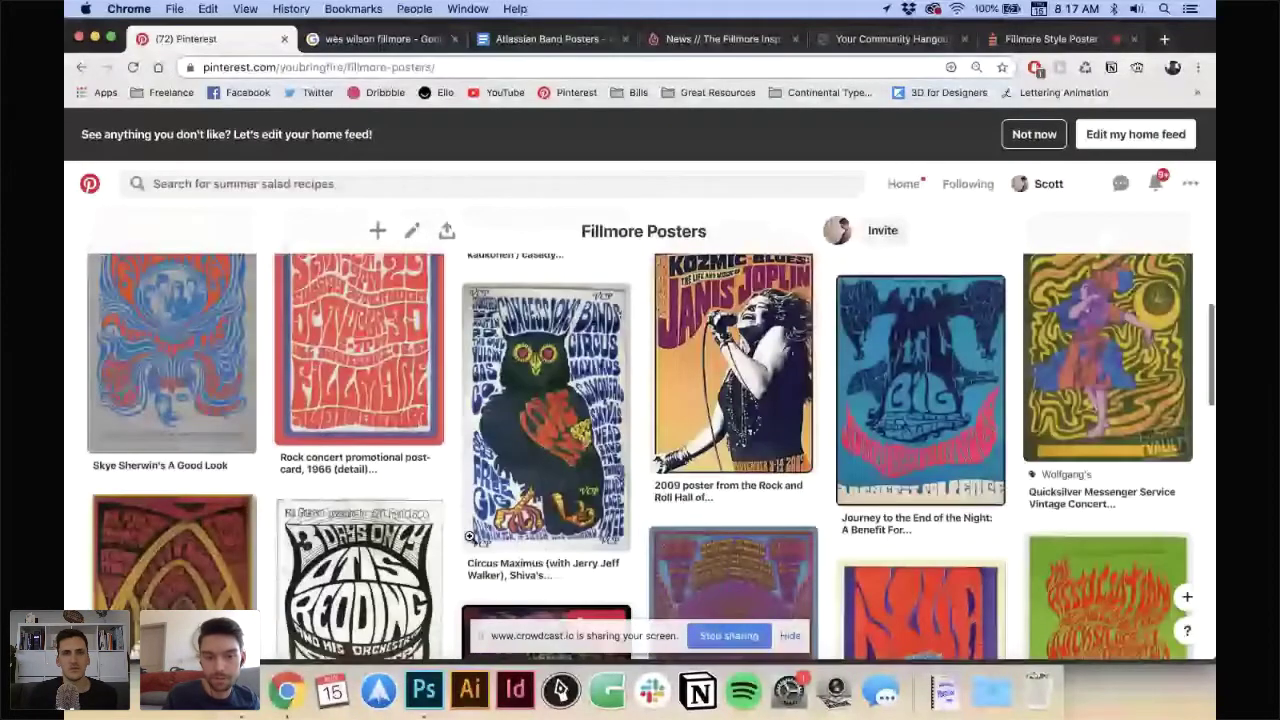
{"action": "scroll", "coordinate": [469, 537], "scroll_direction": "up", "scroll_amount": 10}
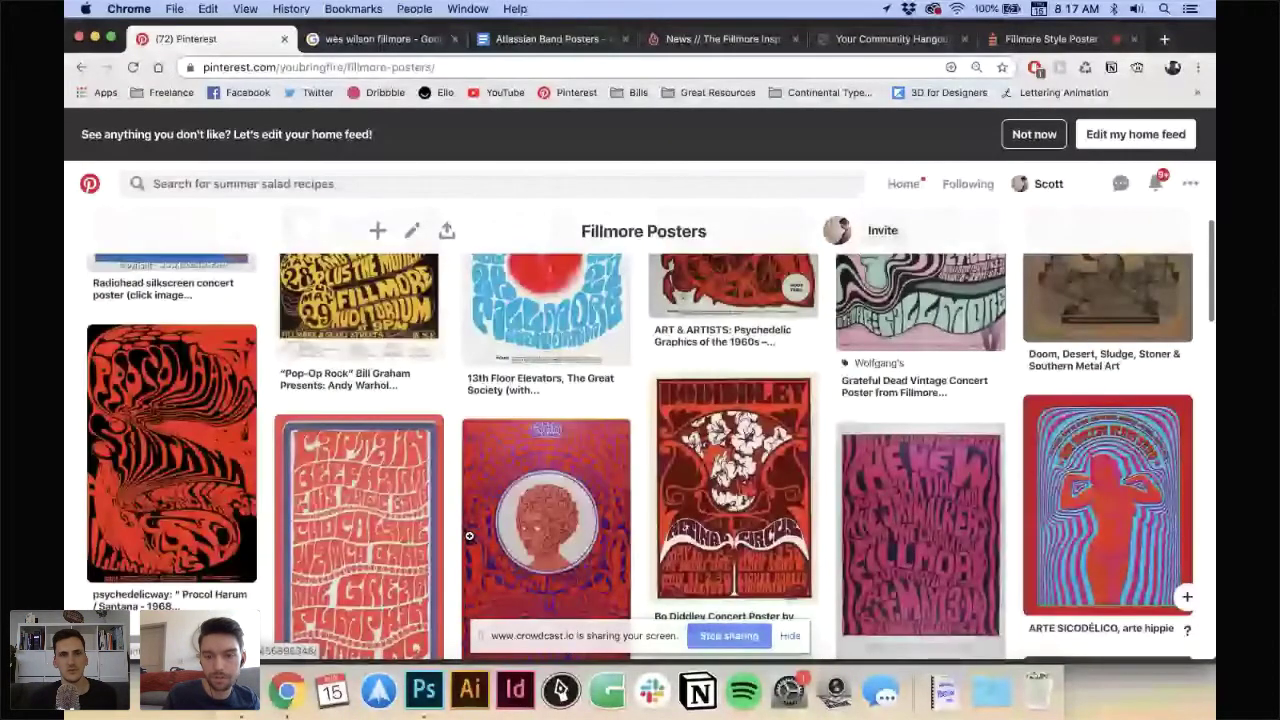
{"action": "scroll", "coordinate": [469, 537], "scroll_direction": "up", "scroll_amount": 5}
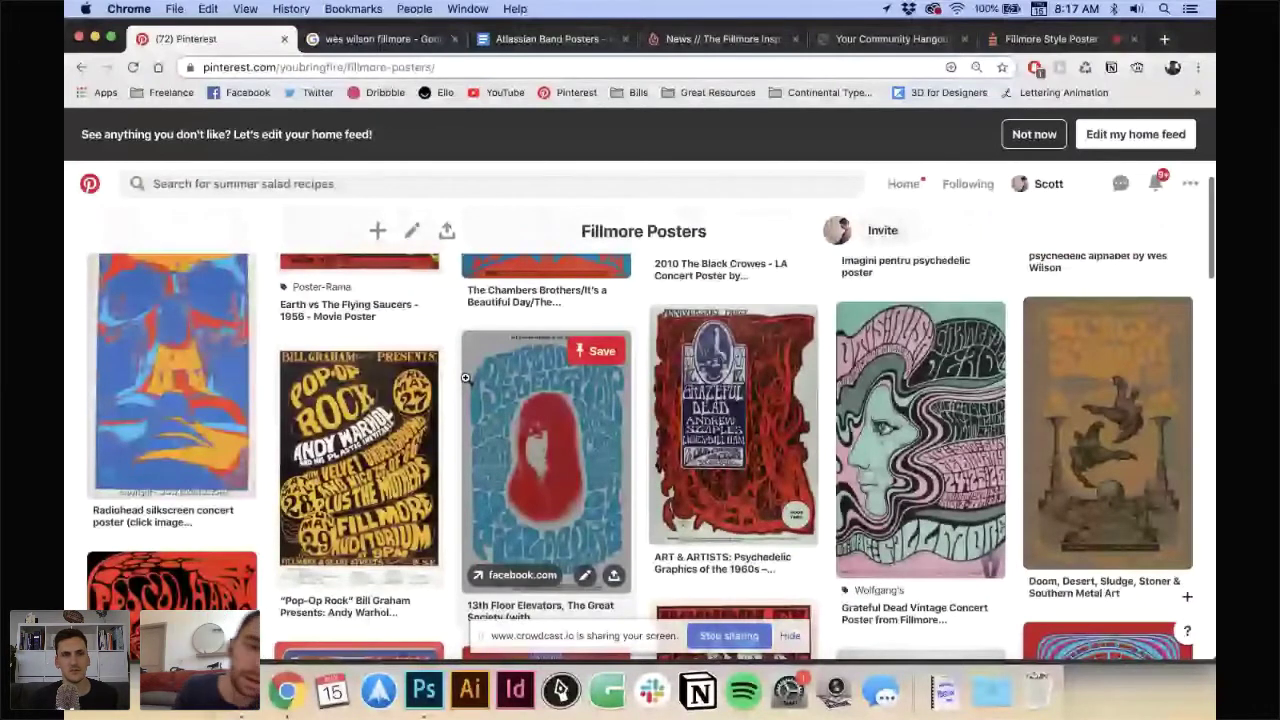
{"action": "scroll", "coordinate": [465, 377], "scroll_direction": "up", "scroll_amount": 2}
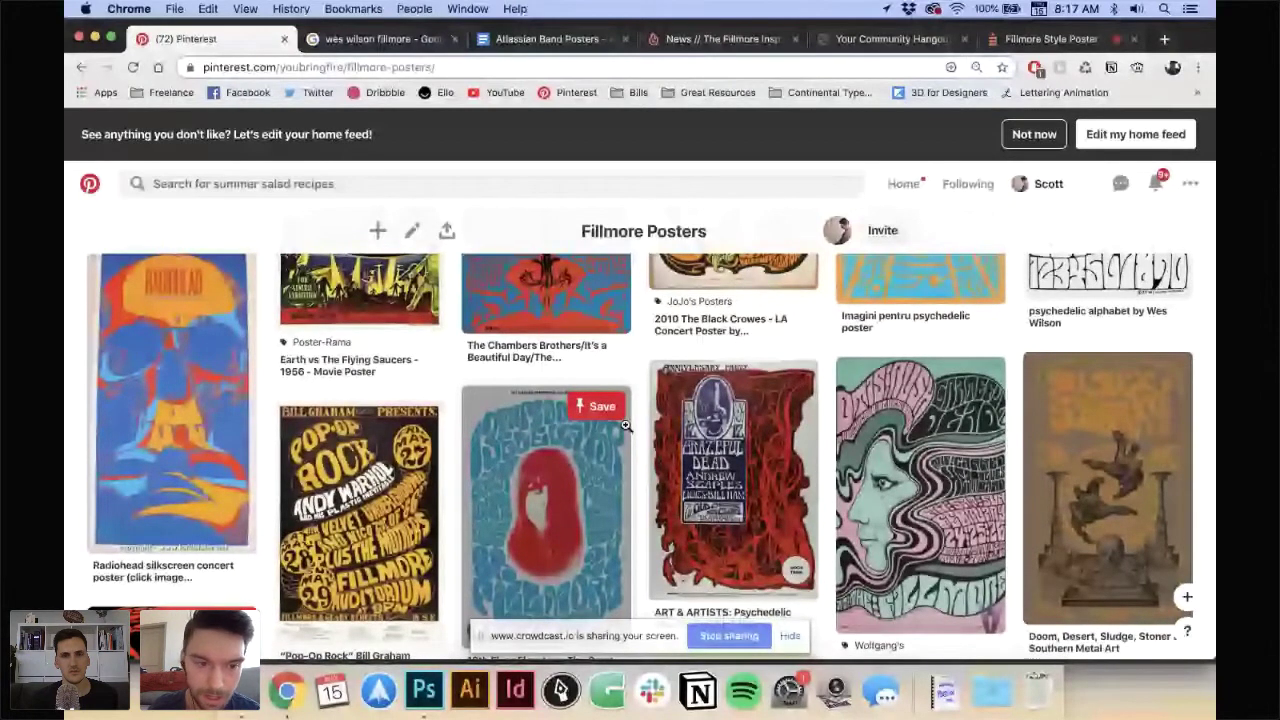
- View the 1966 rock concert promotional postcard pin and The New Generation and The Jaywalkers poster pin, returning to the board after each
{"action": "scroll", "coordinate": [485, 417], "scroll_direction": "down", "scroll_amount": 5}
{"action": "left_click", "coordinate": [359, 421]}
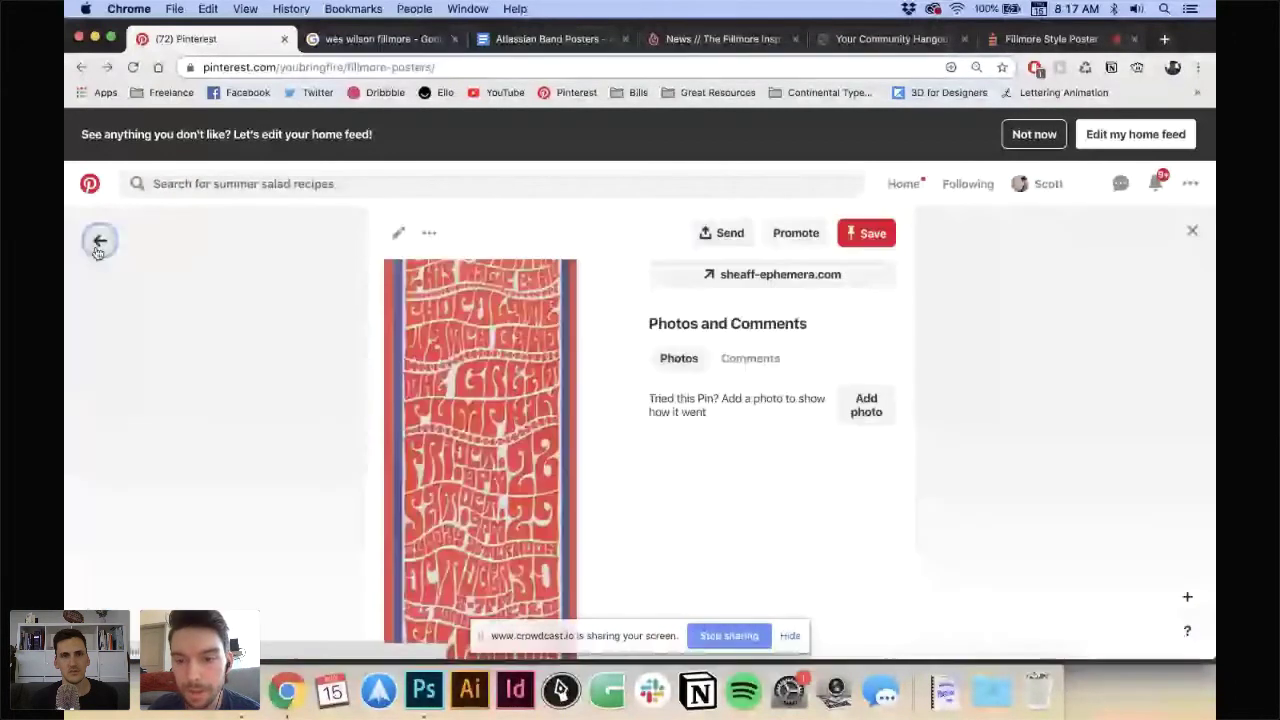
{"action": "left_click", "coordinate": [99, 244]}
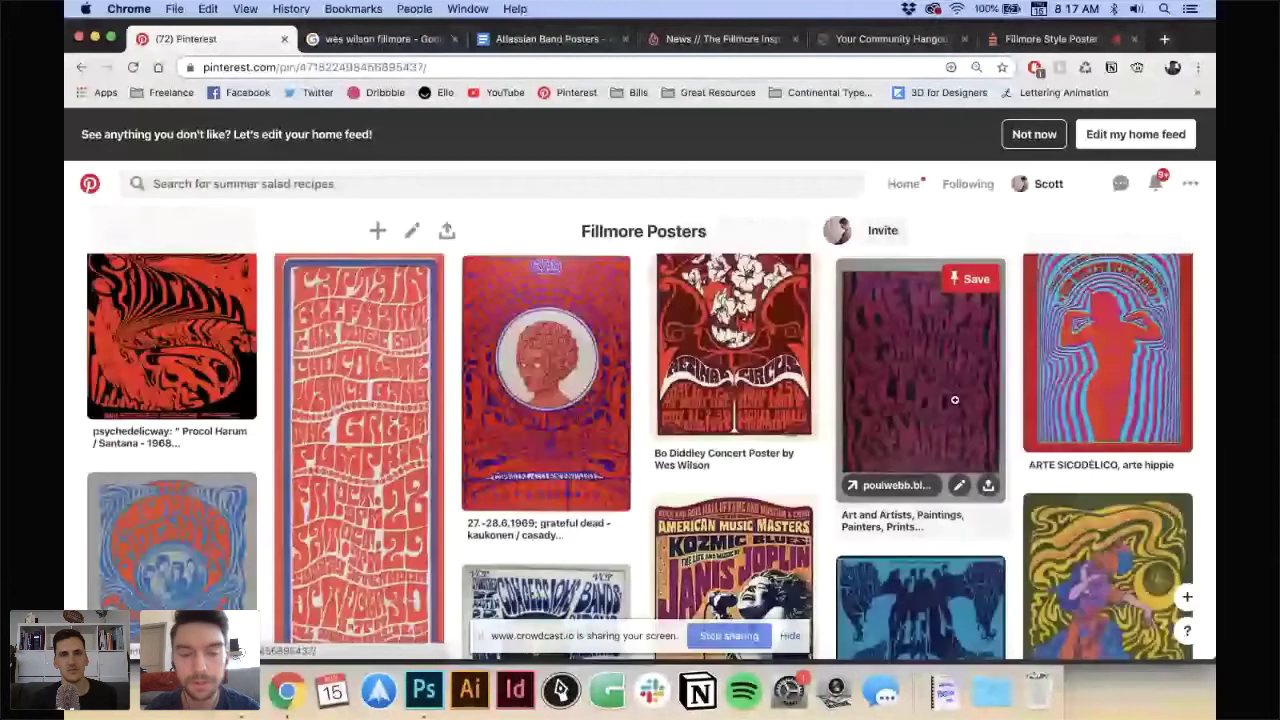
{"action": "left_click", "coordinate": [915, 380]}
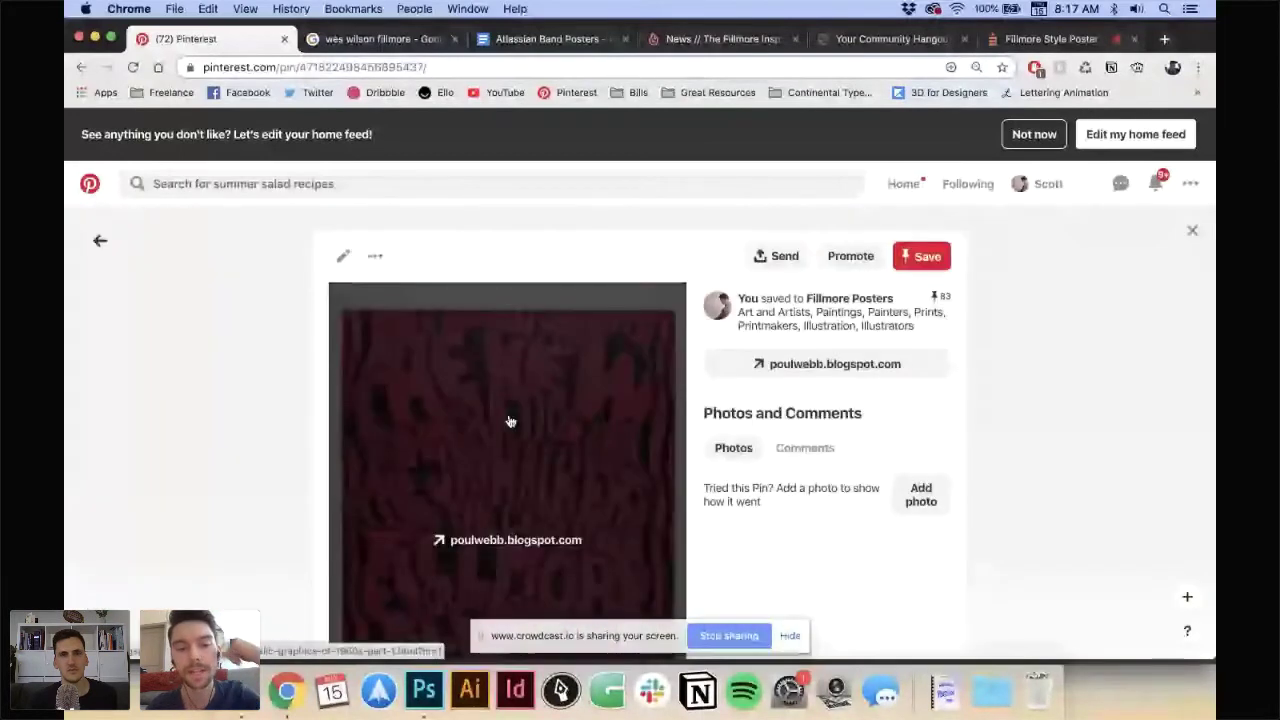
{"action": "scroll", "coordinate": [280, 381], "scroll_direction": "down", "scroll_amount": 1}
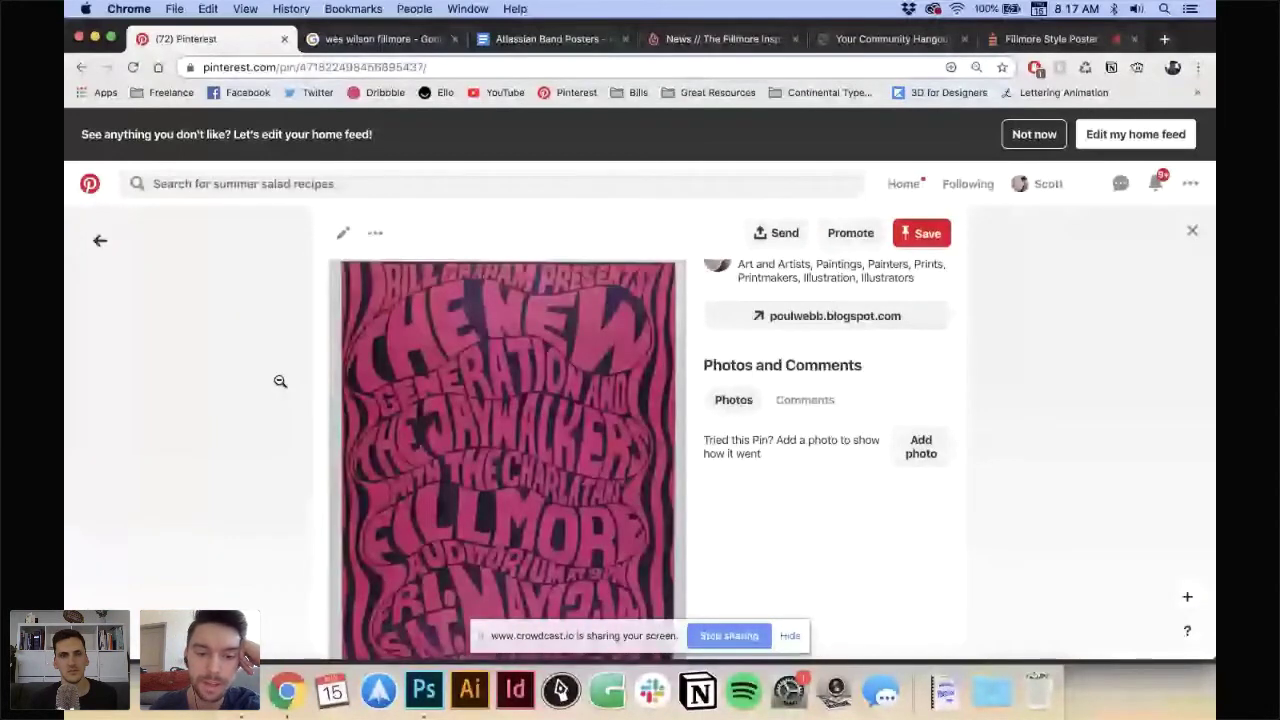
{"action": "scroll", "coordinate": [280, 381], "scroll_direction": "down", "scroll_amount": 2}
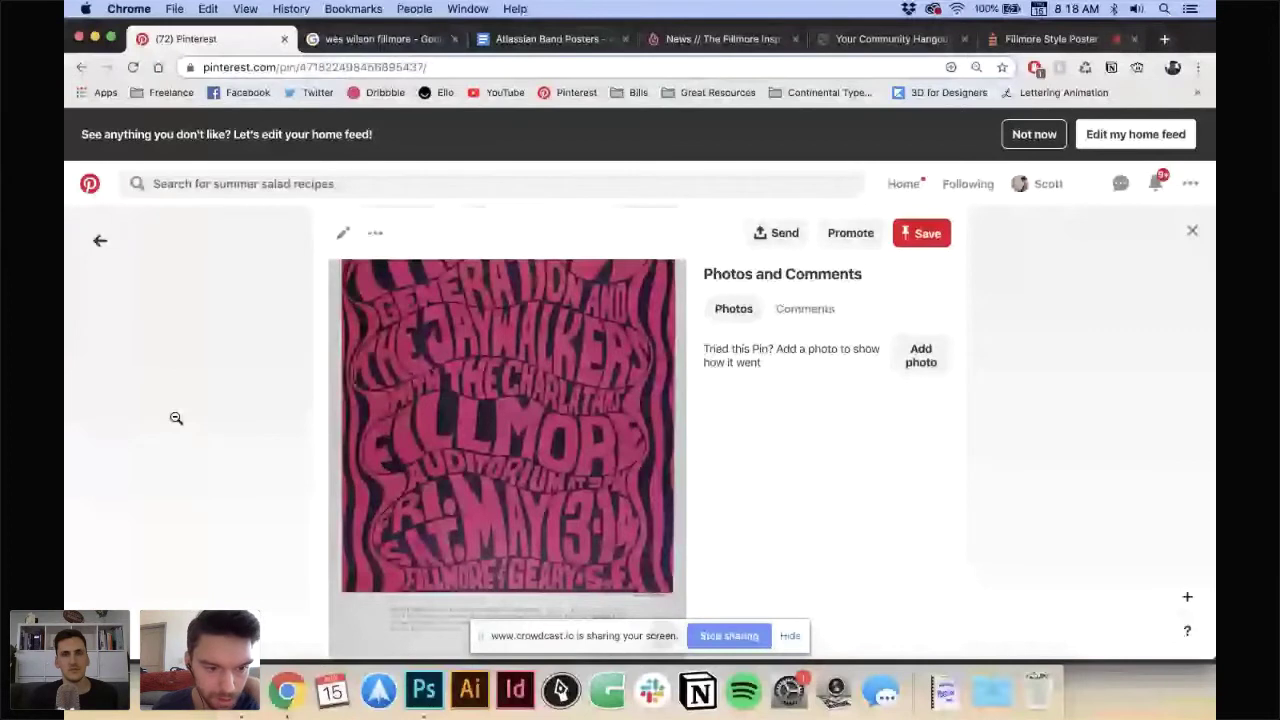
{"action": "left_click", "coordinate": [176, 418]}
- Find the black-and-white Otis Redding poster on the board, view its pin and return to the board
{"action": "scroll", "coordinate": [303, 371], "scroll_direction": "down", "scroll_amount": 3}
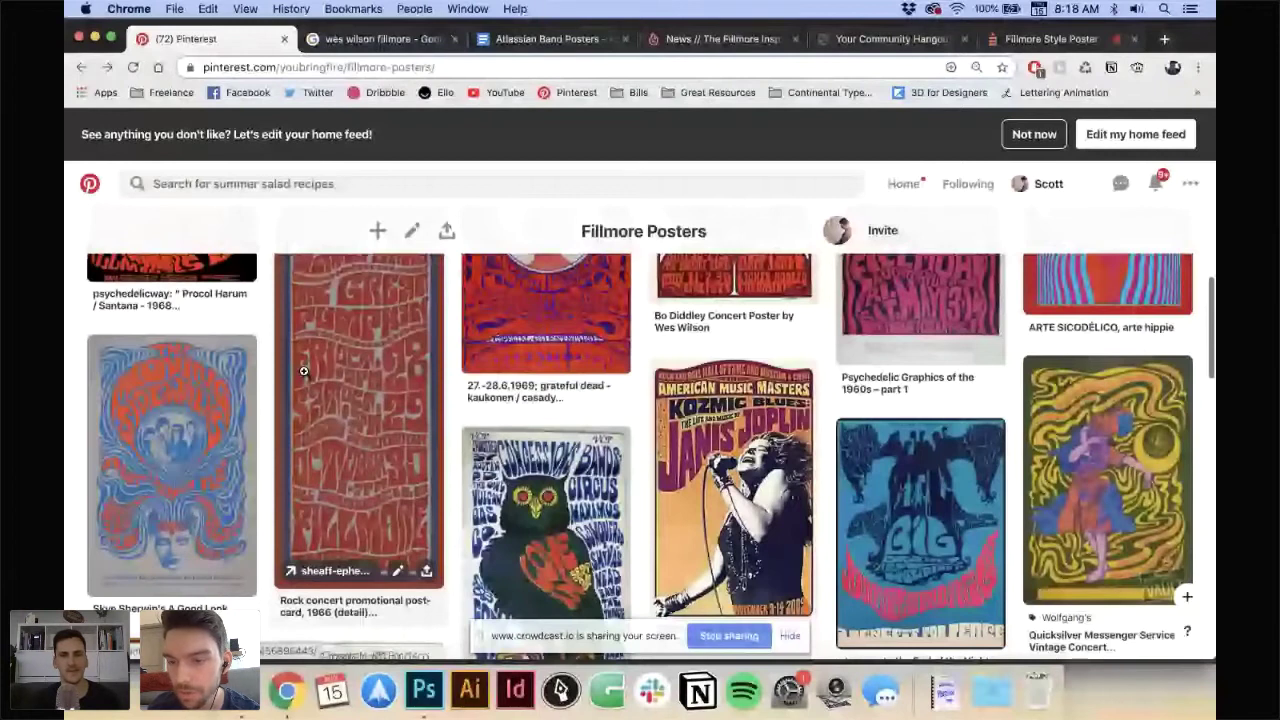
{"action": "scroll", "coordinate": [1036, 356], "scroll_direction": "down", "scroll_amount": 2}
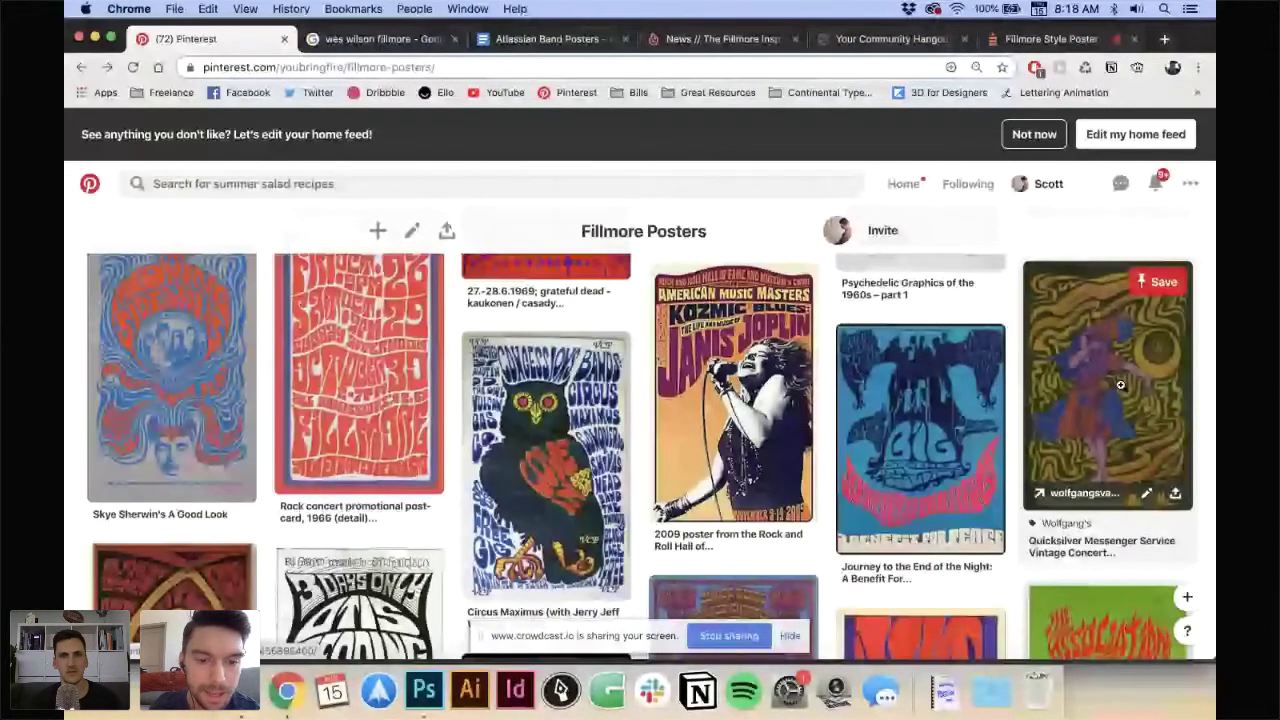
{"action": "scroll", "coordinate": [1120, 385], "scroll_direction": "down", "scroll_amount": 5}
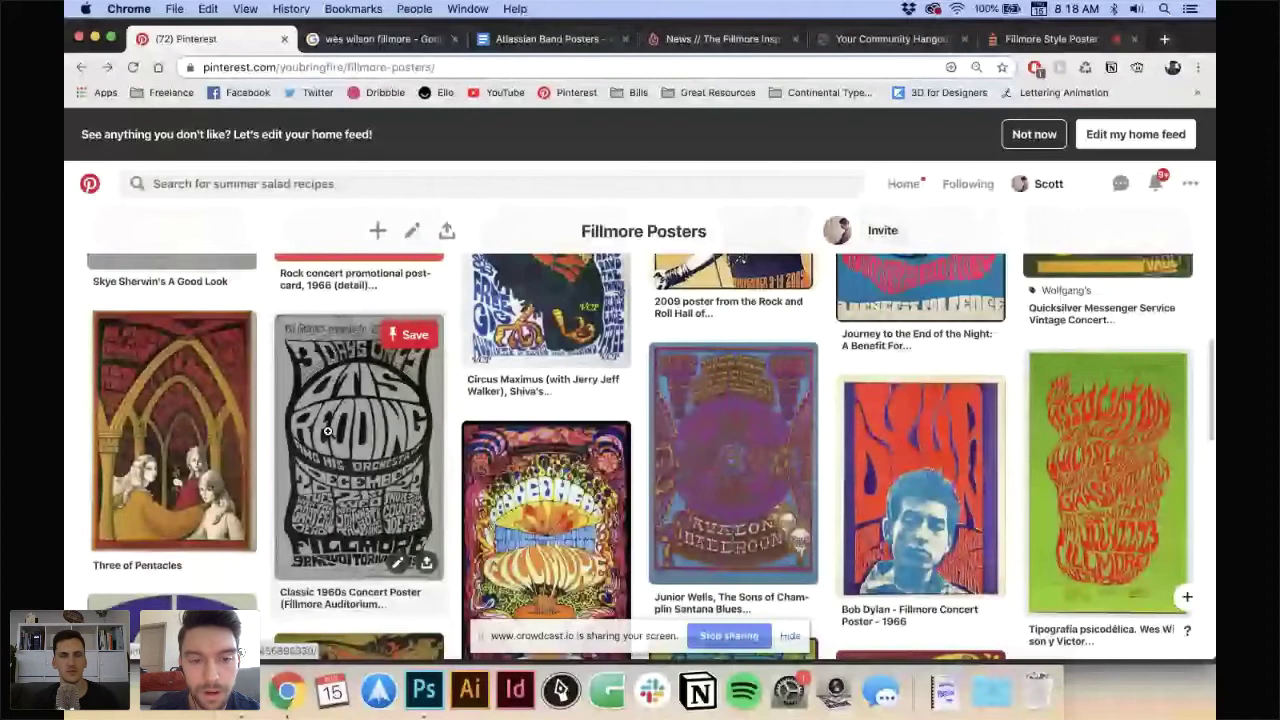
{"action": "left_click", "coordinate": [327, 431]}
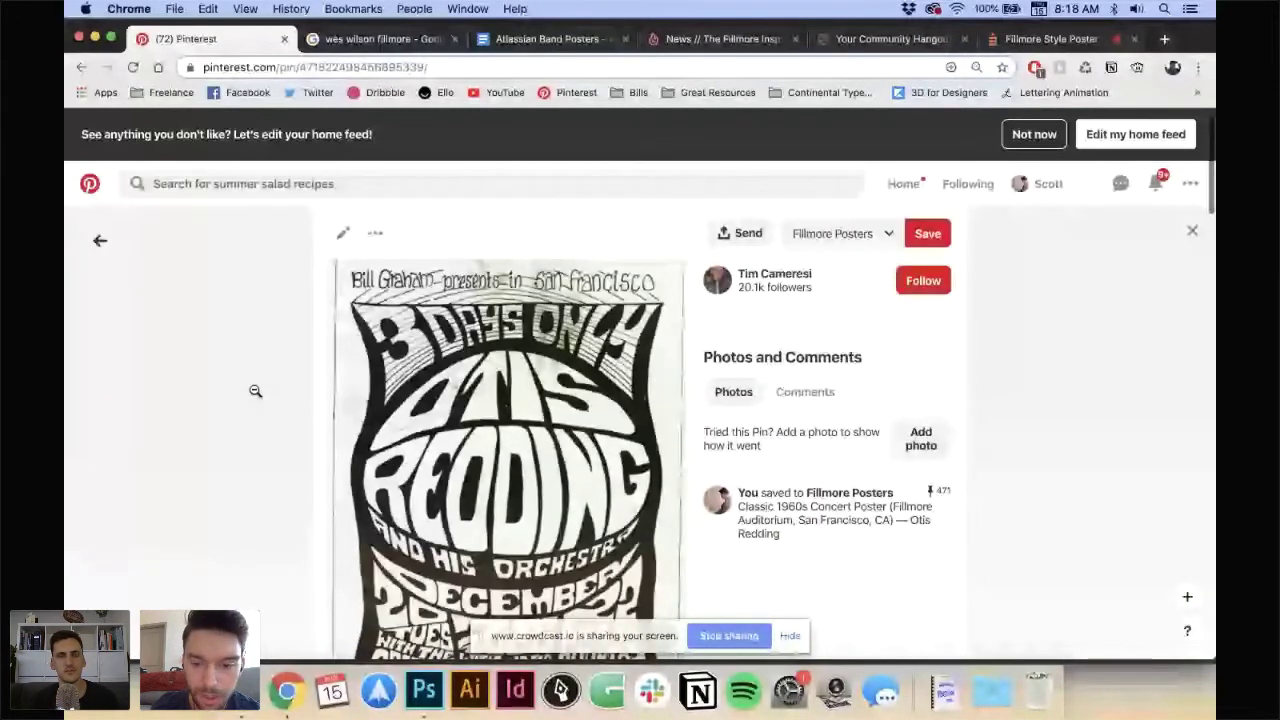
{"action": "left_click", "coordinate": [255, 391]}
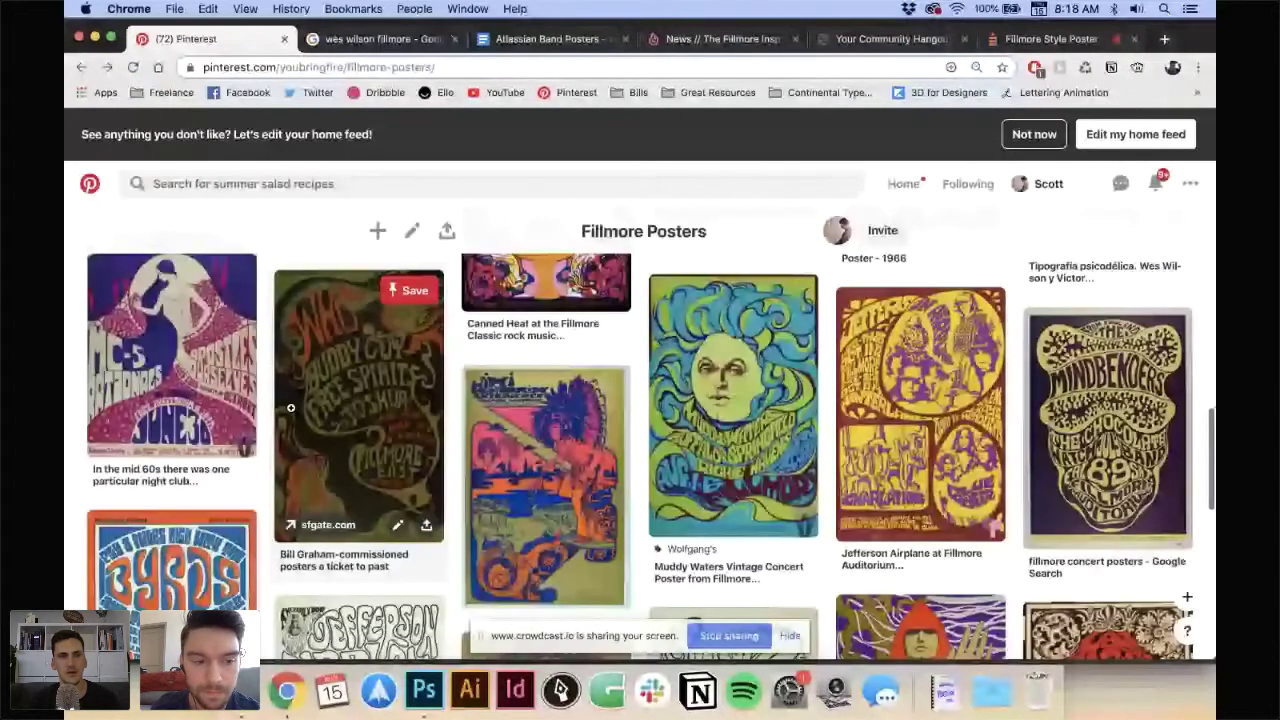
- Browse the posters farther down the Fillmore Posters board, around the Byrds and Jefferson Airplane designs
{"action": "scroll", "coordinate": [500, 405], "scroll_direction": "down", "scroll_amount": 1}
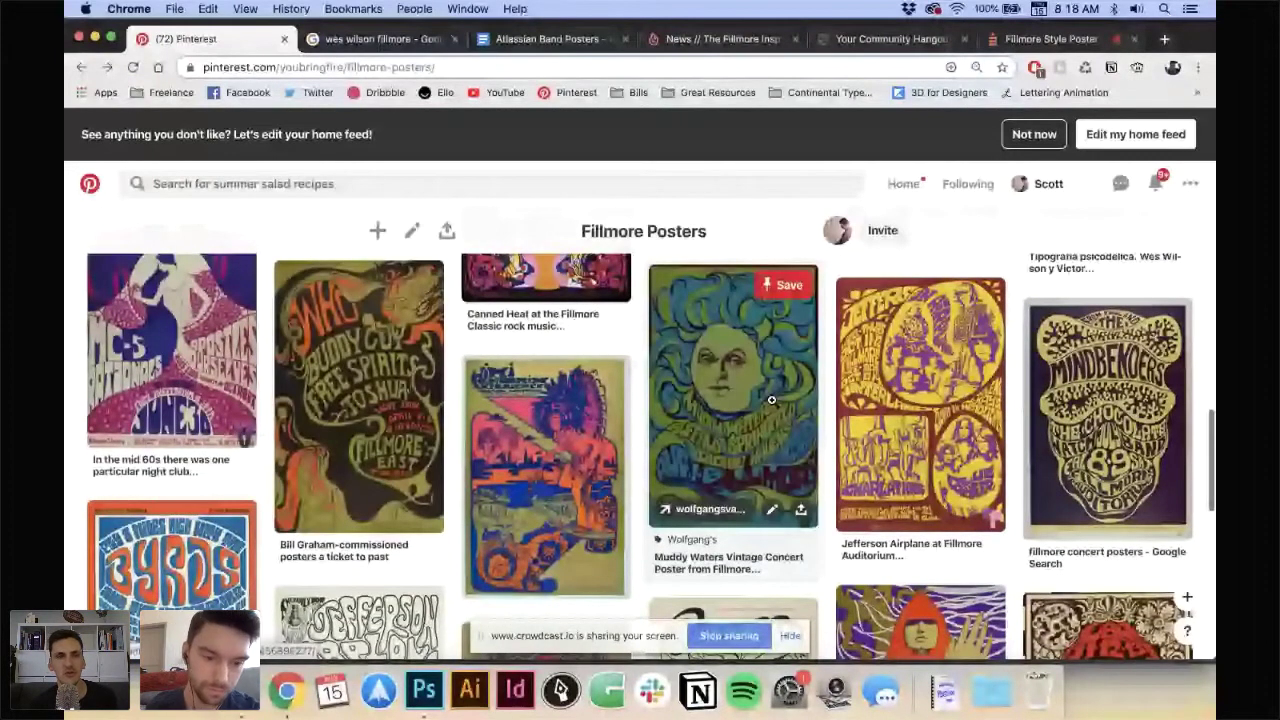
{"action": "scroll", "coordinate": [771, 400], "scroll_direction": "down", "scroll_amount": 3}
{"action": "scroll", "coordinate": [771, 403], "scroll_direction": "down", "scroll_amount": 4}
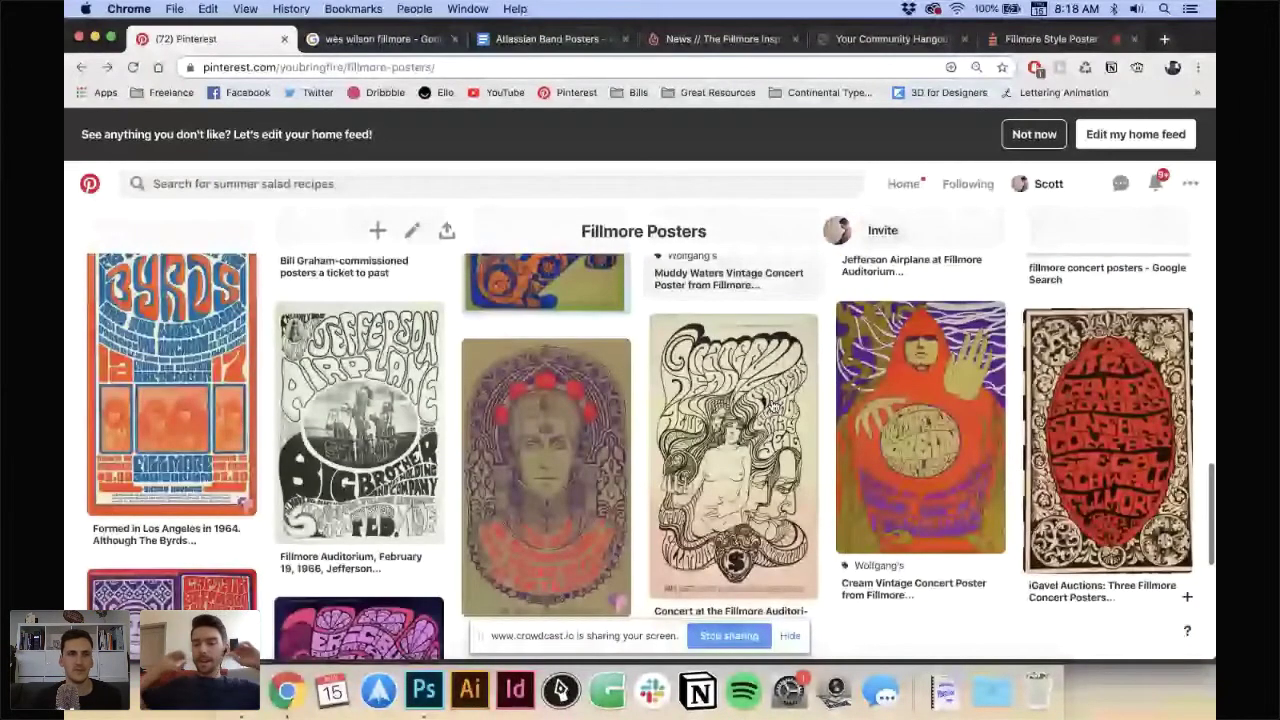
{"action": "scroll", "coordinate": [448, 357], "scroll_direction": "down", "scroll_amount": 1}
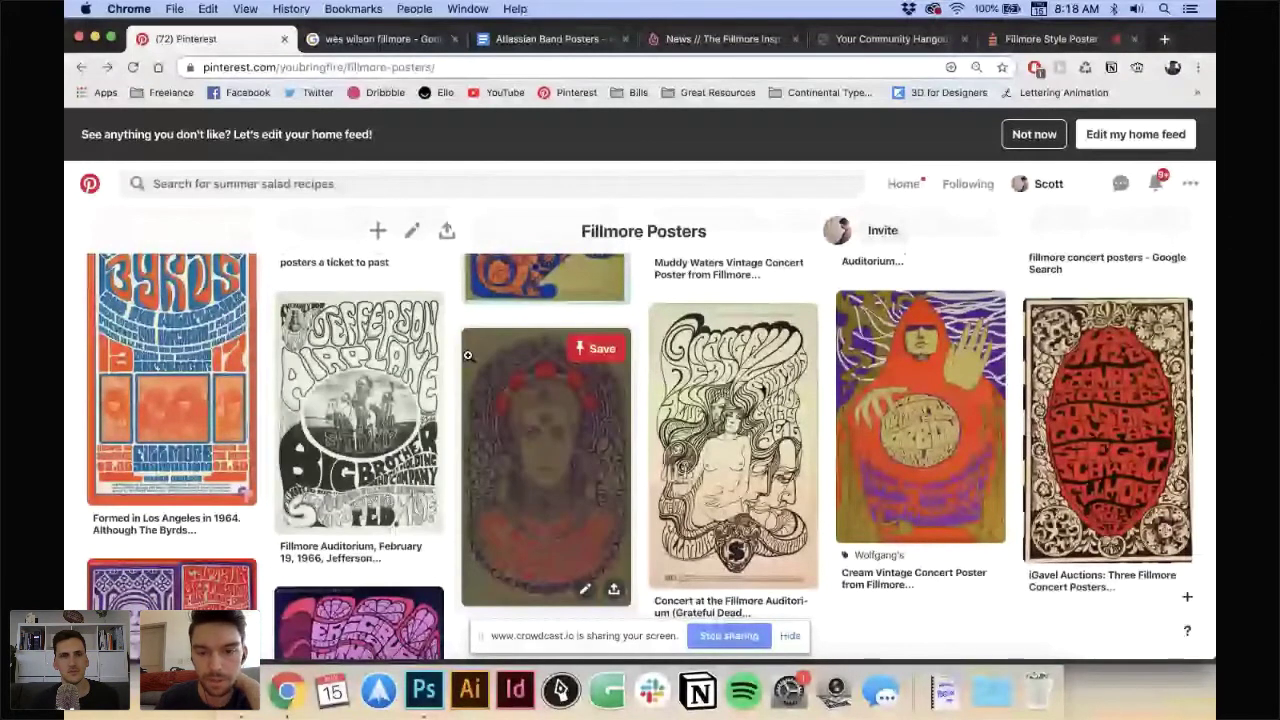
{"action": "scroll", "coordinate": [460, 330], "scroll_direction": "up", "scroll_amount": 3}
{"action": "scroll", "coordinate": [457, 314], "scroll_direction": "up", "scroll_amount": 1}
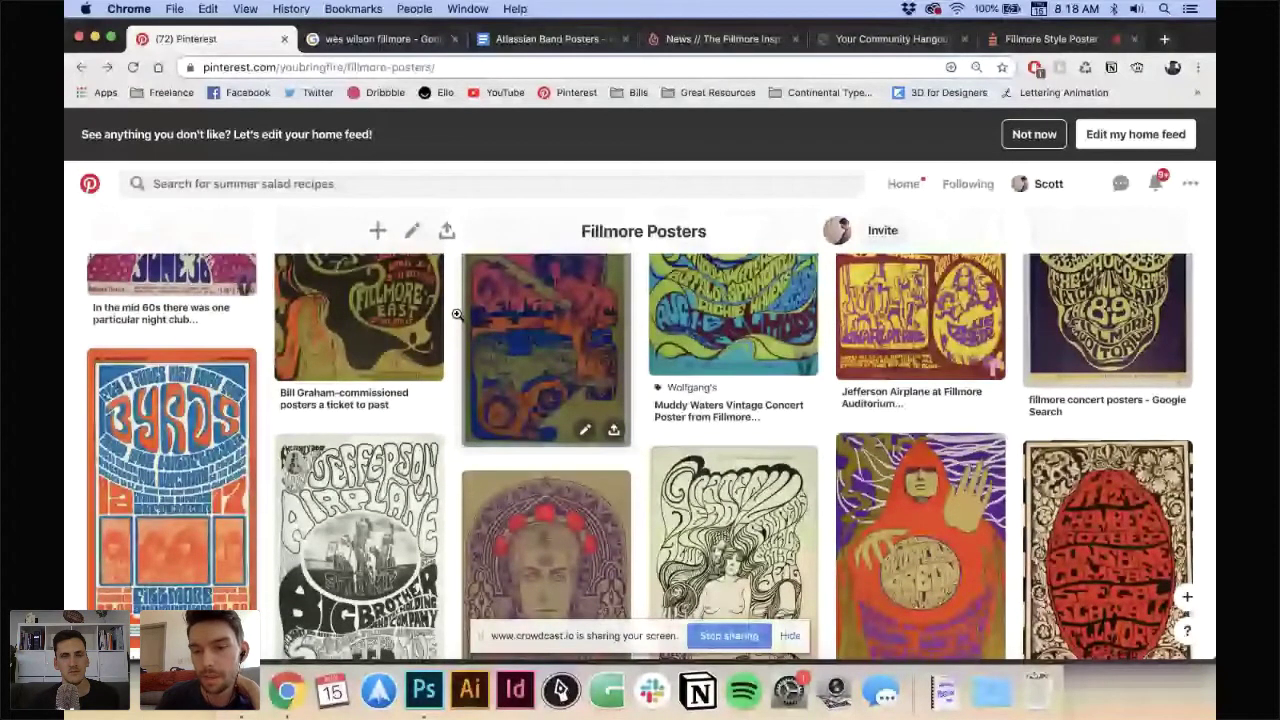
- Browse back up the Fillmore Posters board, view the 1967 Grateful Dead vintage concert poster pin and return to the board
{"action": "scroll", "coordinate": [457, 314], "scroll_direction": "up", "scroll_amount": 1}
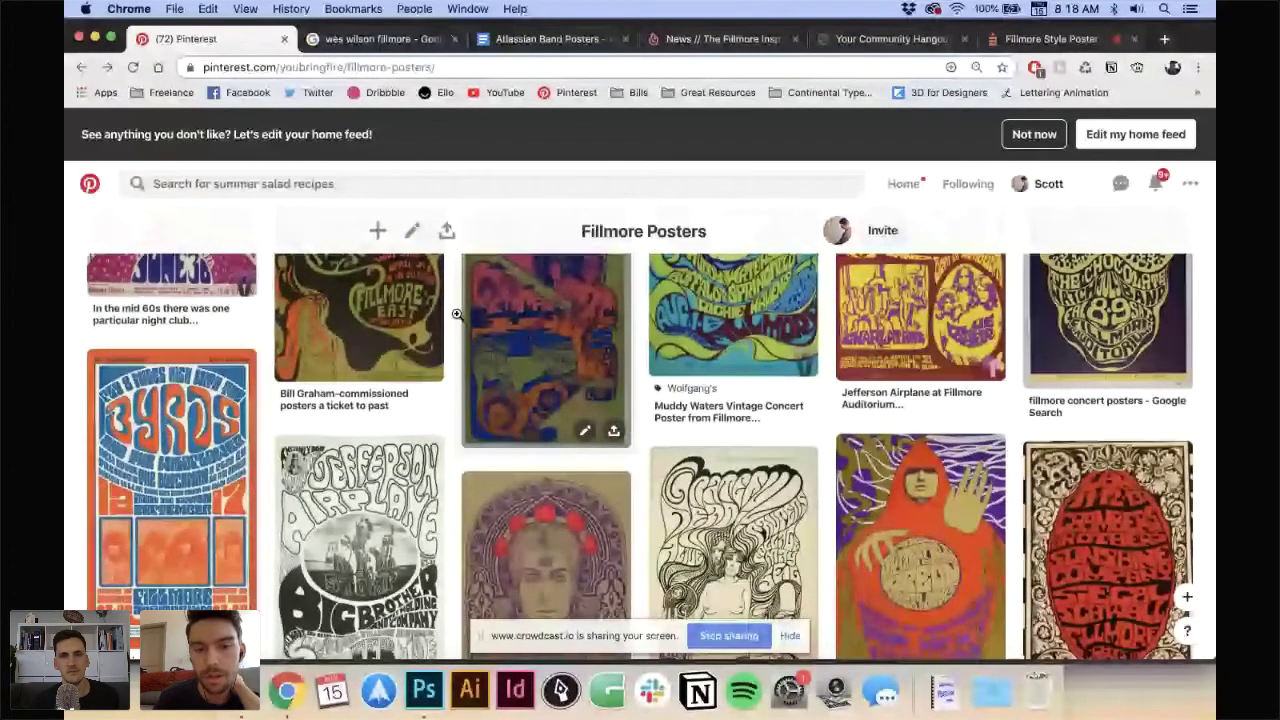
{"action": "scroll", "coordinate": [457, 314], "scroll_direction": "up", "scroll_amount": 5}
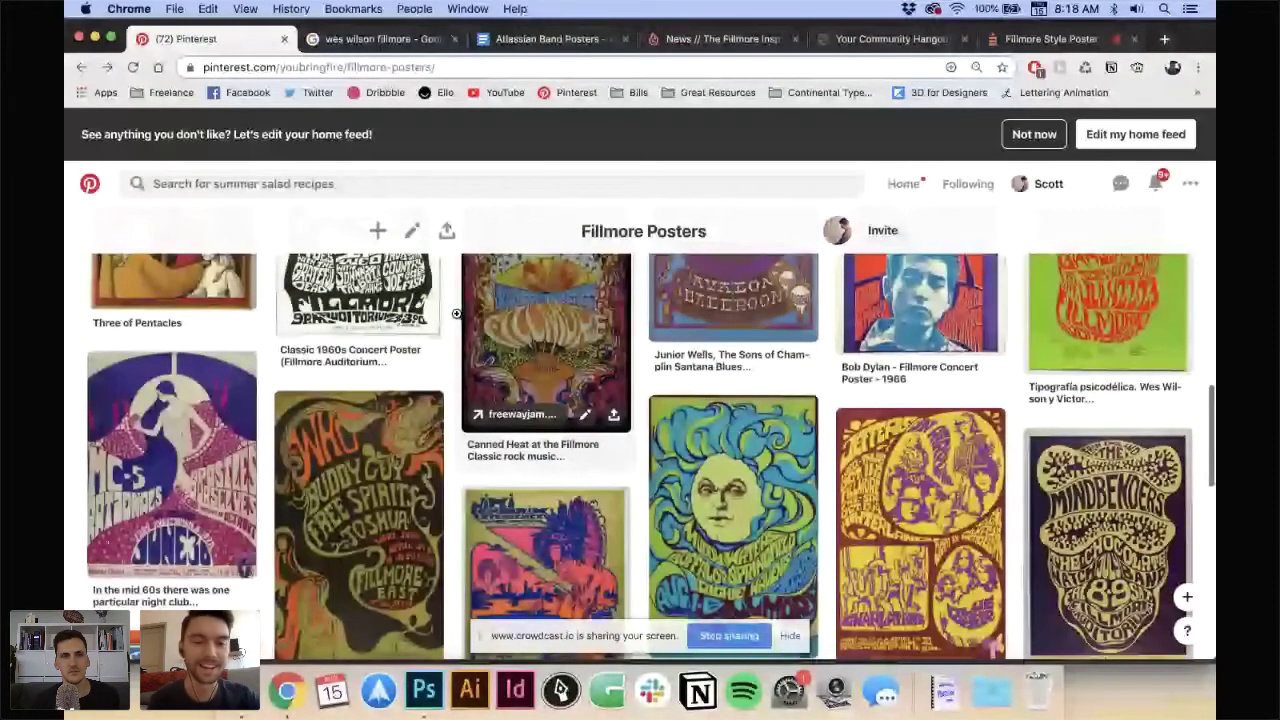
{"action": "scroll", "coordinate": [457, 314], "scroll_direction": "up", "scroll_amount": 5}
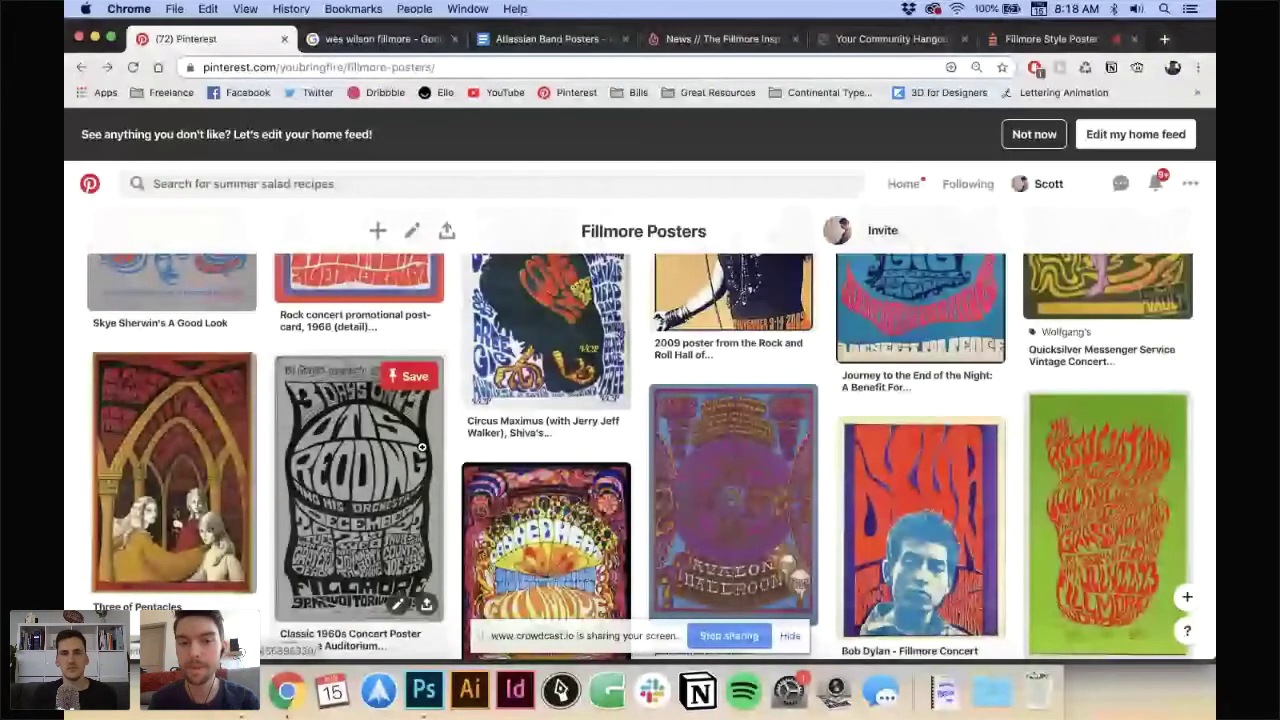
{"action": "scroll", "coordinate": [453, 409], "scroll_direction": "down", "scroll_amount": 5}
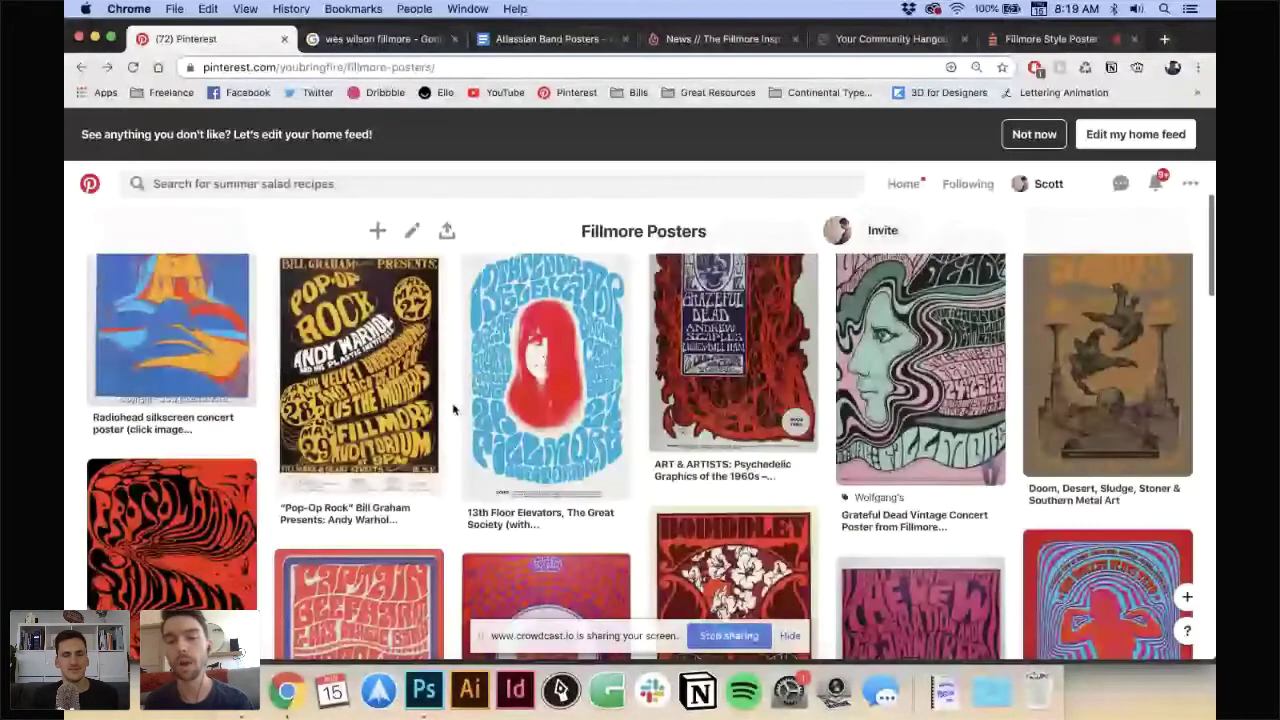
{"action": "scroll", "coordinate": [453, 409], "scroll_direction": "up", "scroll_amount": 1}
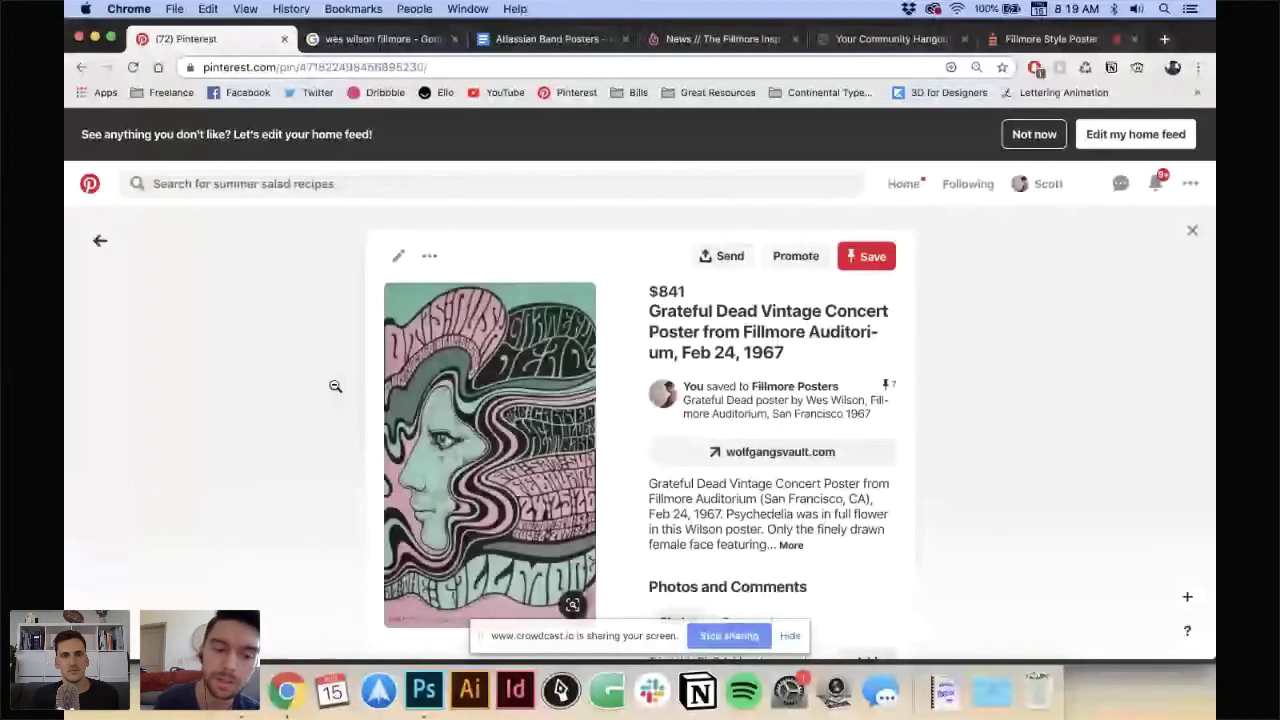
{"action": "left_click", "coordinate": [335, 386]}
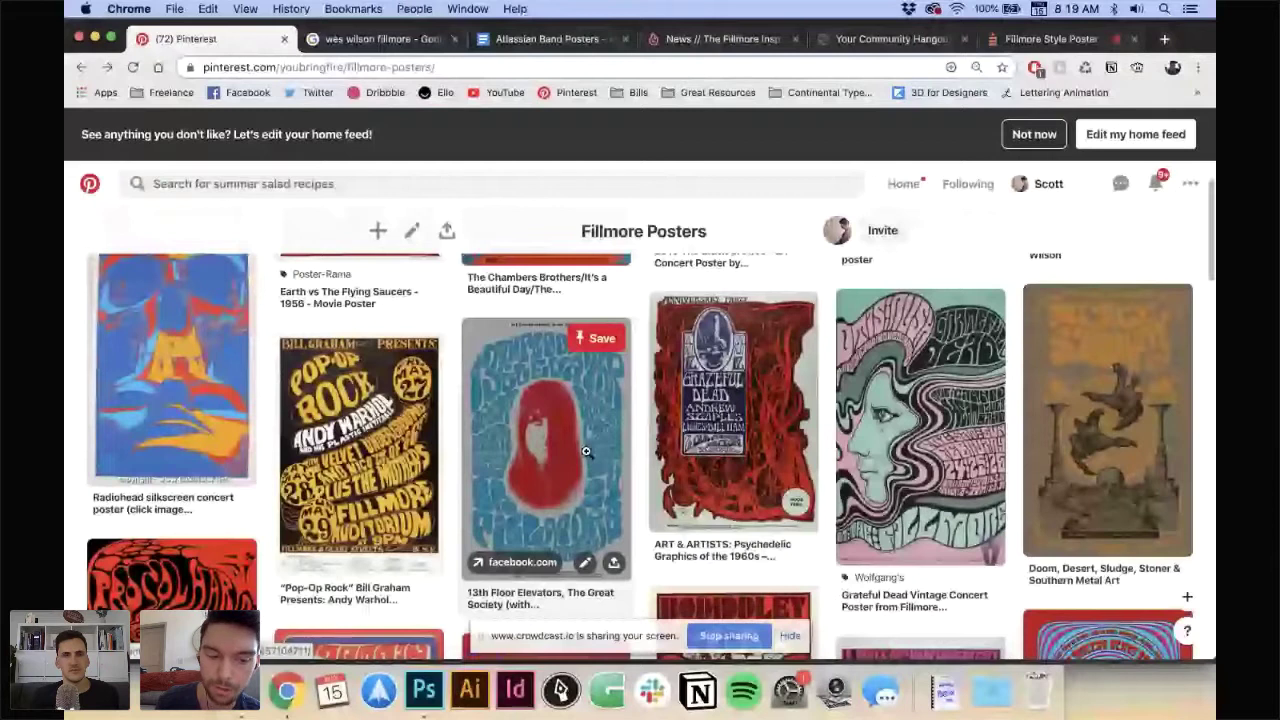
- Switch to Photoshop and bring up the Atlassian-YungTrinity.psd document
{"action": "left_click", "coordinate": [425, 689]}
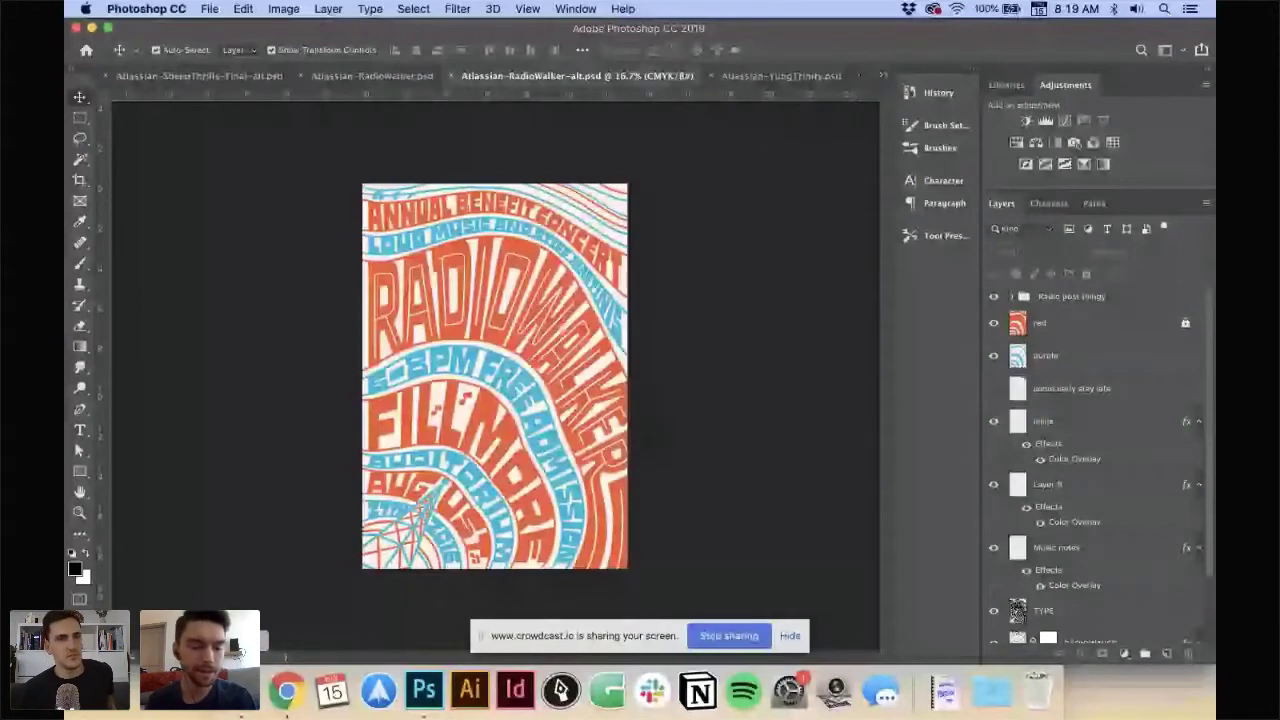
{"action": "left_click", "coordinate": [239, 705]}
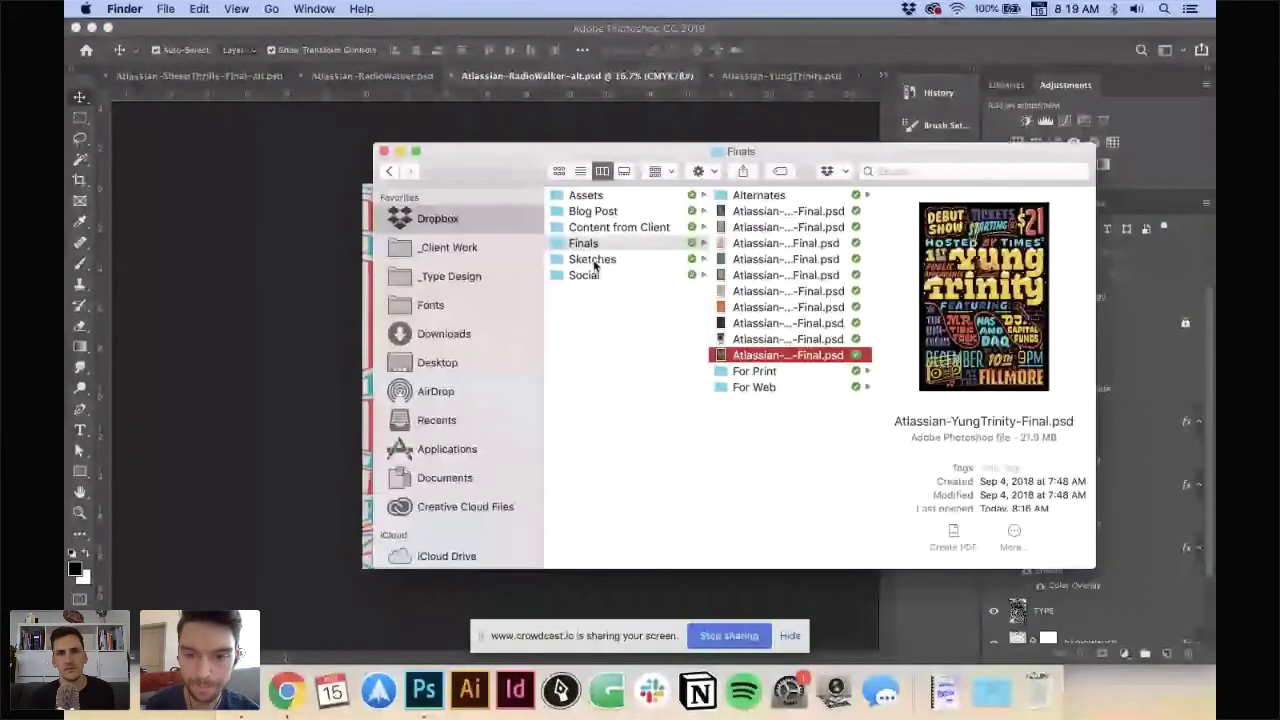
{"action": "key", "text": "super+Tab"}
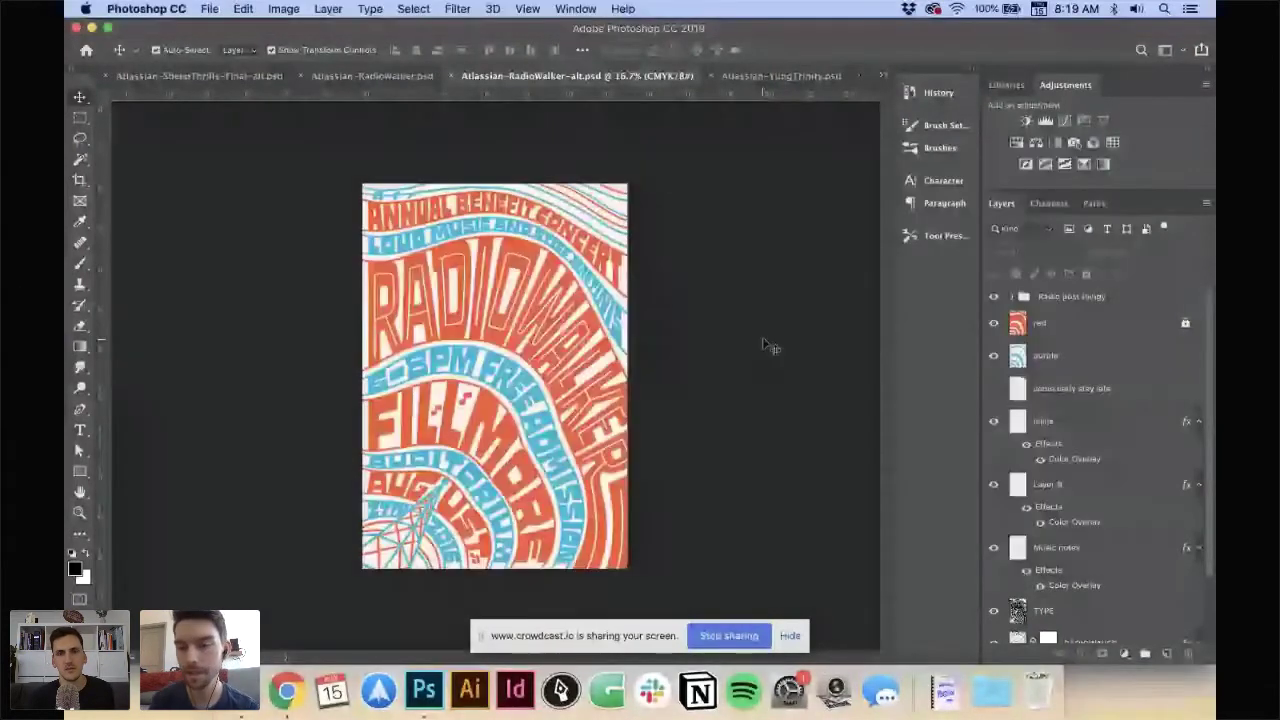
{"action": "key", "text": "ctrl+Tab"}
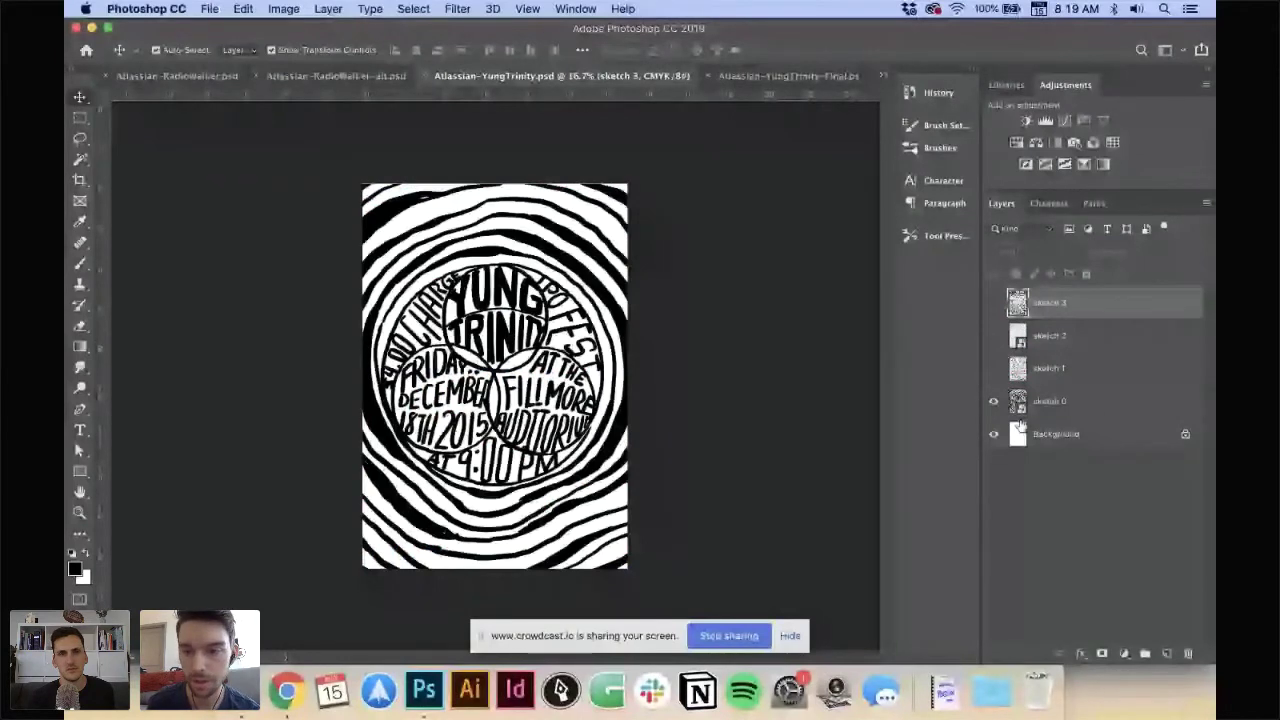
- Hide the sketch 0 layer, show sketch 1 and look over its lettering at 25% zoom
{"action": "left_click", "coordinate": [993, 401]}
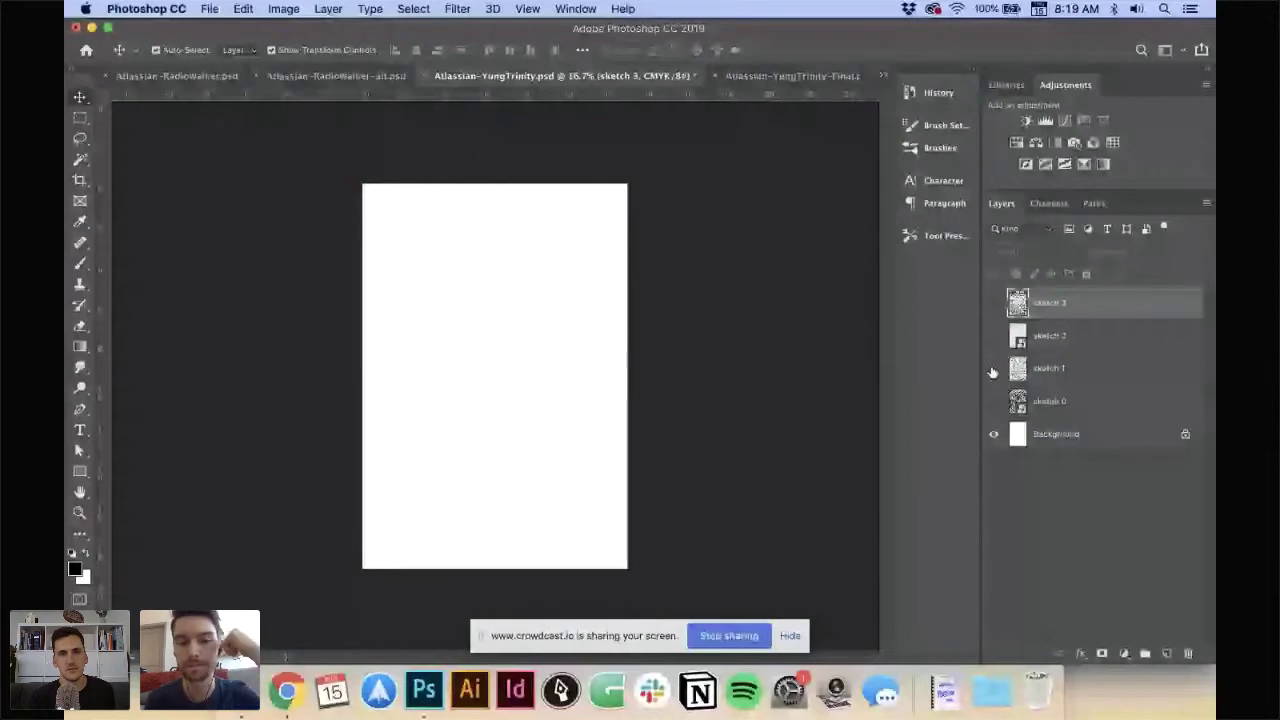
{"action": "left_click", "coordinate": [993, 370]}
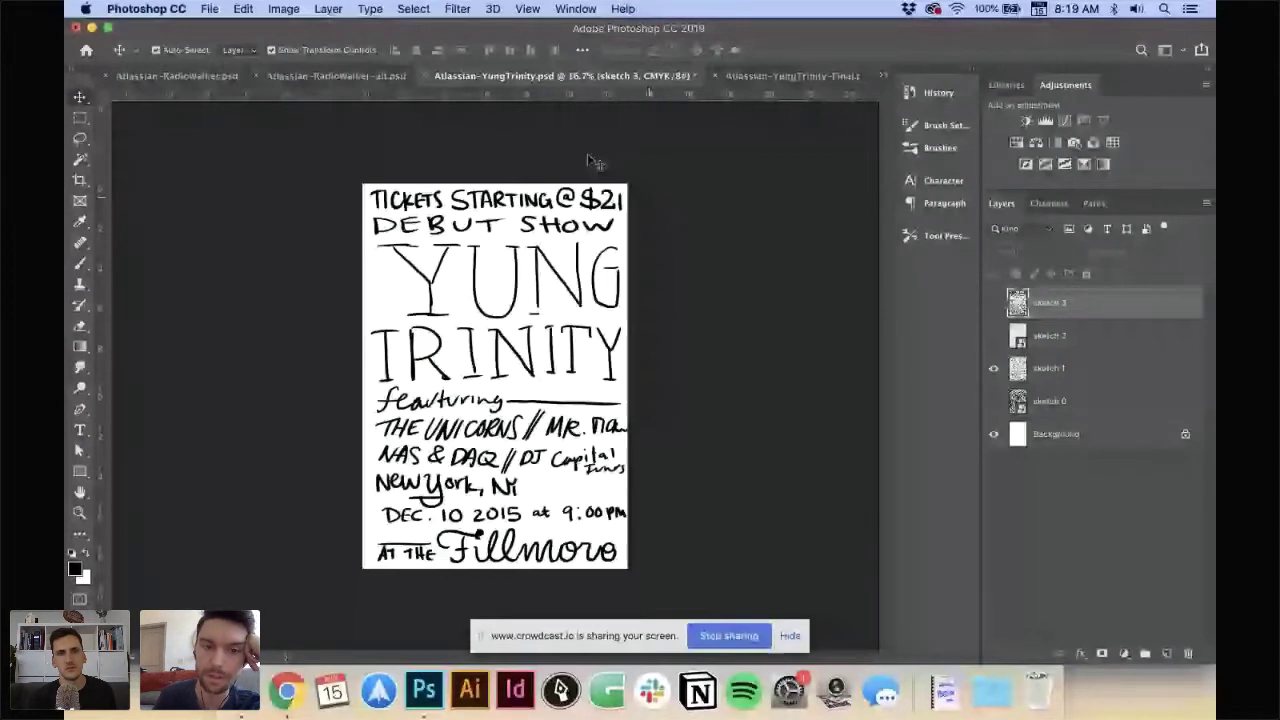
{"action": "scroll", "coordinate": [398, 180], "scroll_direction": "up", "scroll_amount": 2}
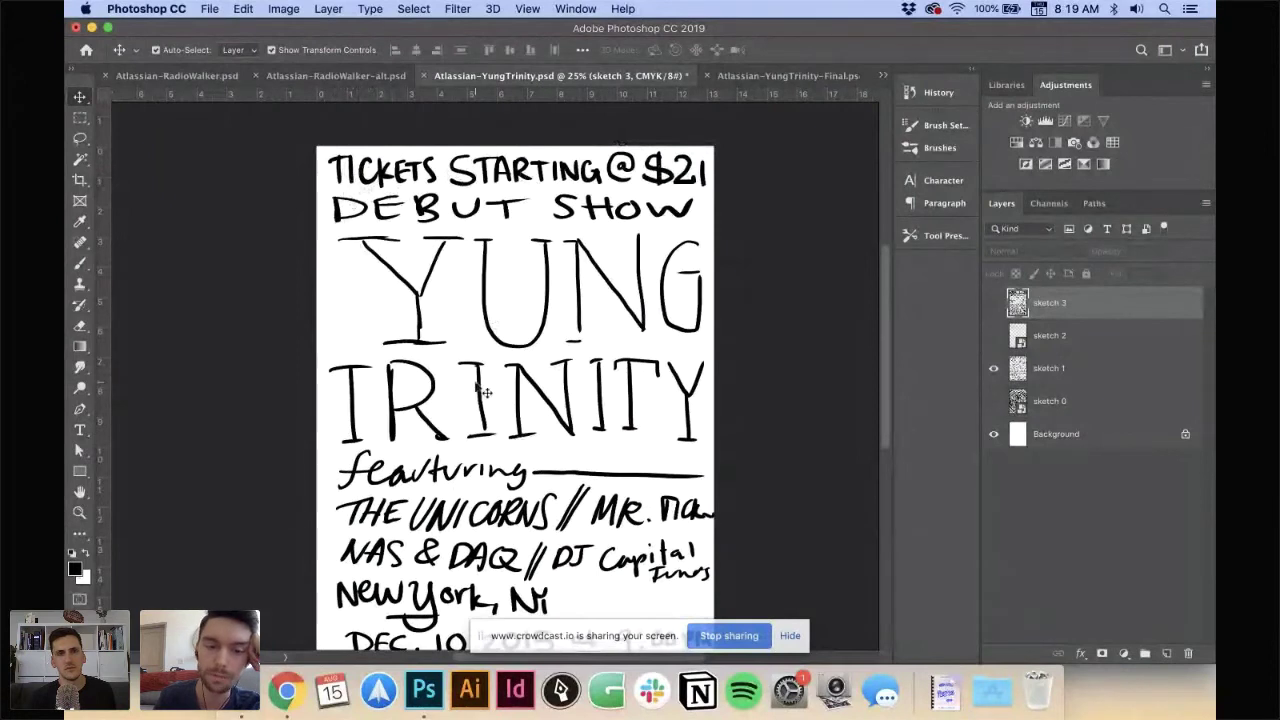
{"action": "scroll", "coordinate": [475, 347], "scroll_direction": "down", "scroll_amount": 4}
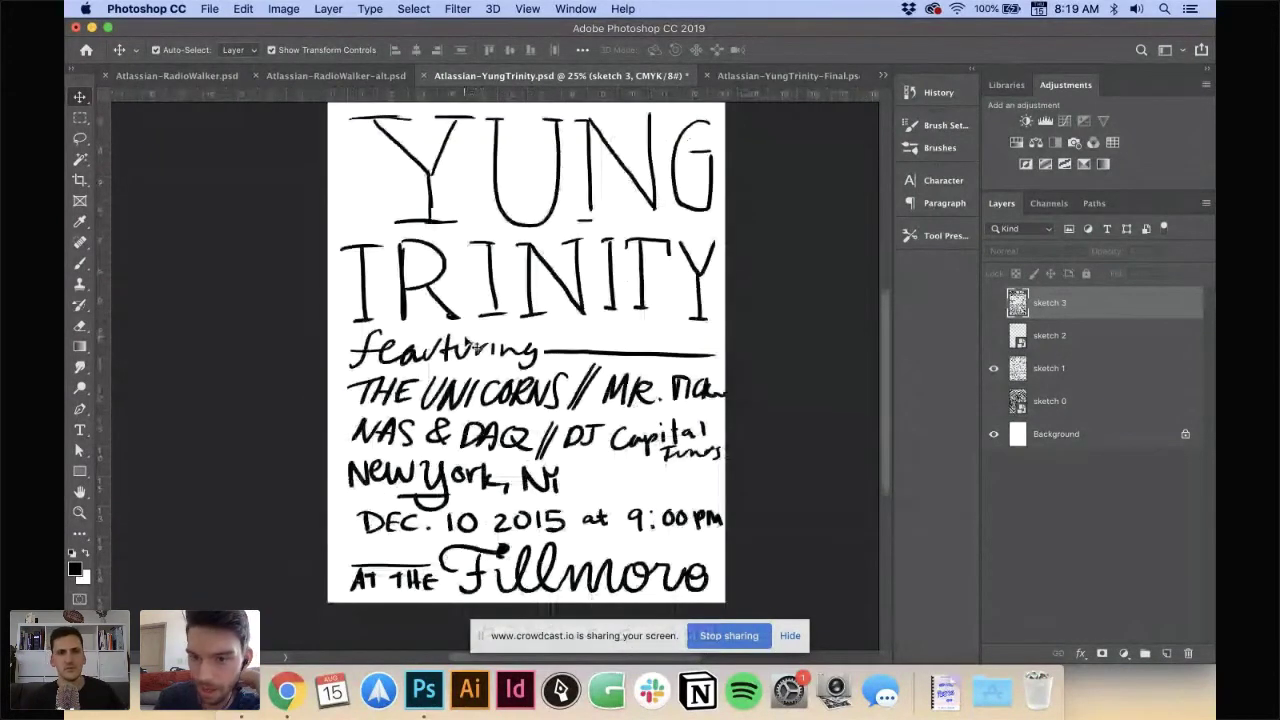
- Replace sketch 1 with the sketch 2 layer, select it, compare it briefly with sketch 1 and look over the whole sketch
{"action": "left_click", "coordinate": [993, 368]}
{"action": "left_click", "coordinate": [993, 335]}
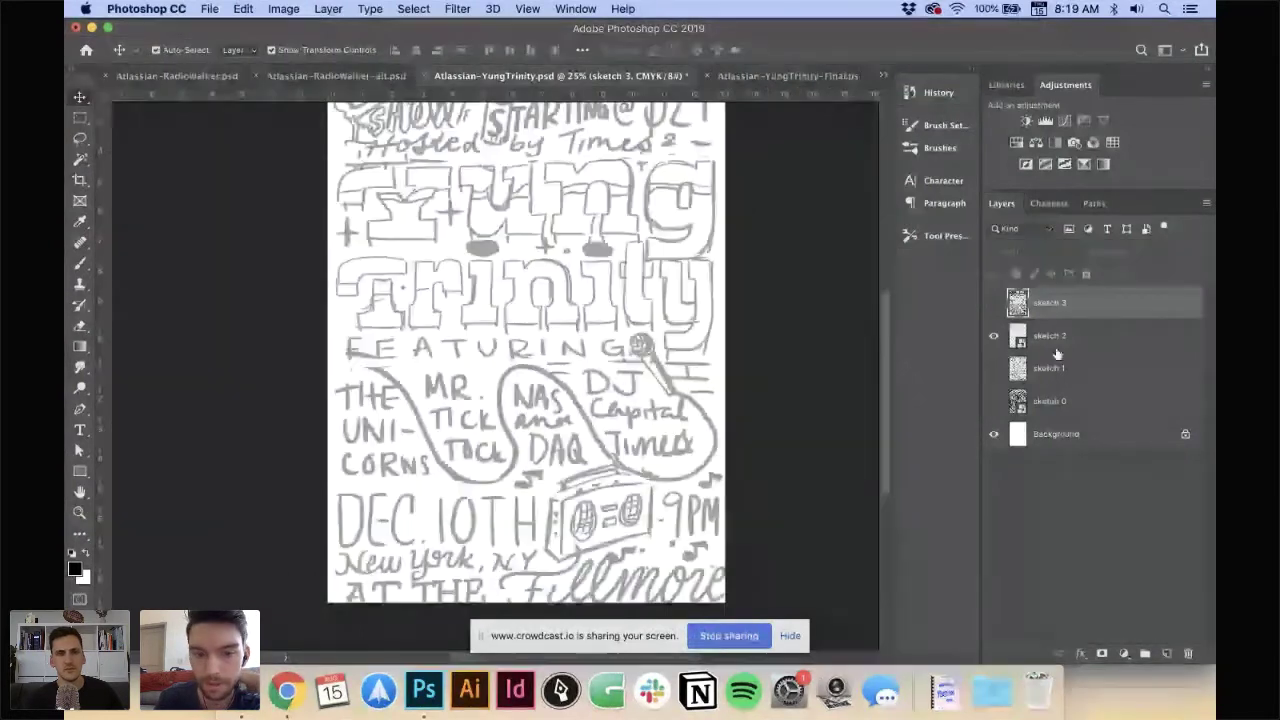
{"action": "left_click", "coordinate": [1056, 345]}
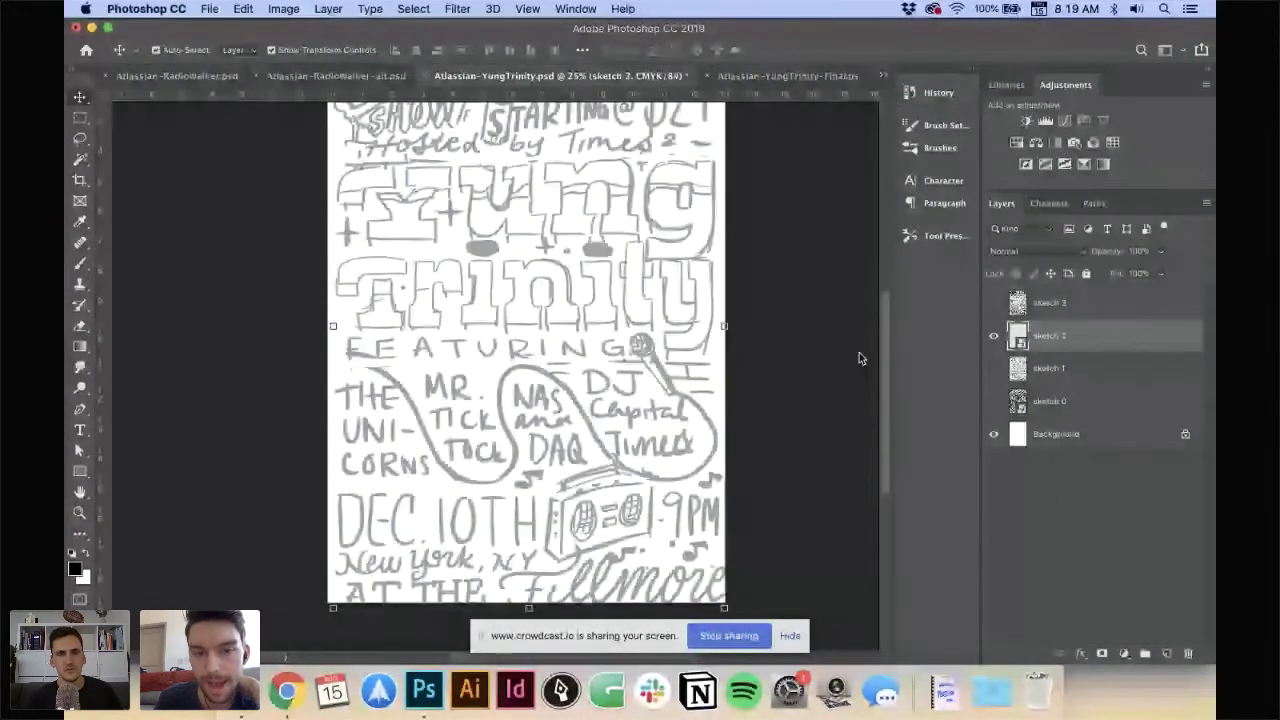
{"action": "scroll", "coordinate": [424, 193], "scroll_direction": "up", "scroll_amount": 5}
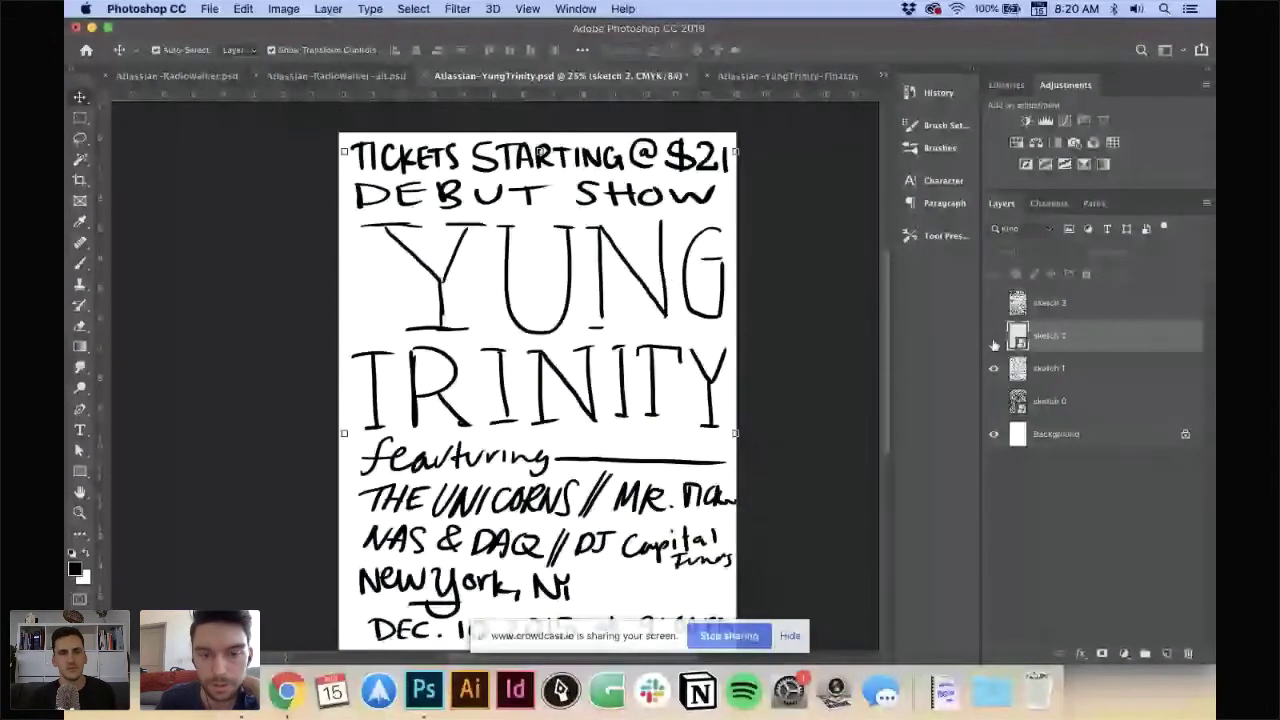
{"action": "key", "text": "ctrl+z"}
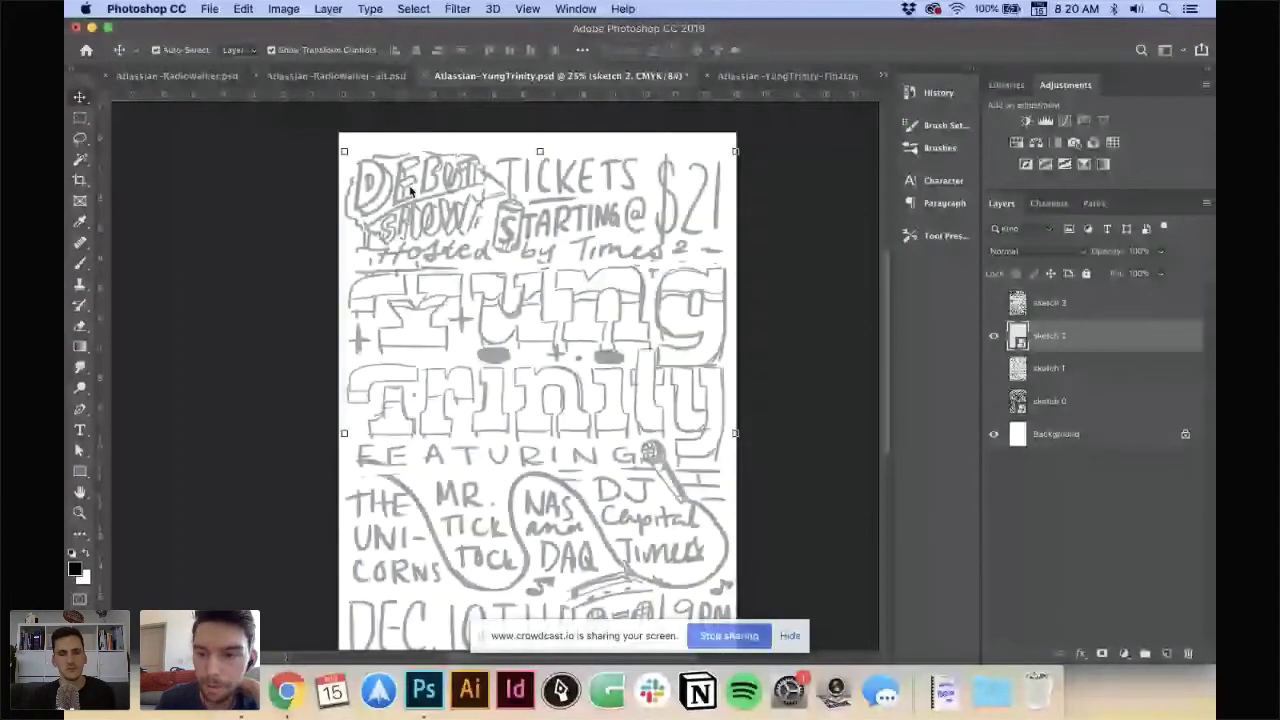
{"action": "scroll", "coordinate": [640, 498], "scroll_direction": "down", "scroll_amount": 3}
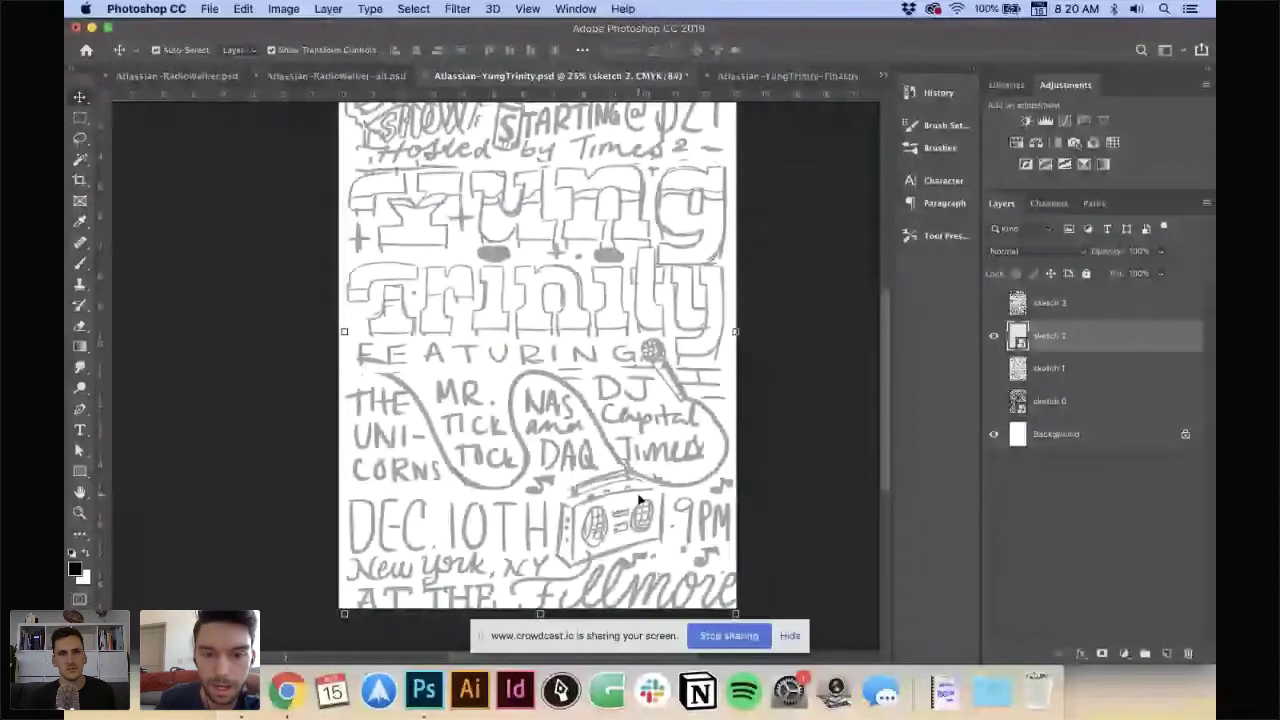
- Show the sketch 3 layer in place of sketch 2, select it and look over the inked layout
{"action": "left_click", "coordinate": [994, 303]}
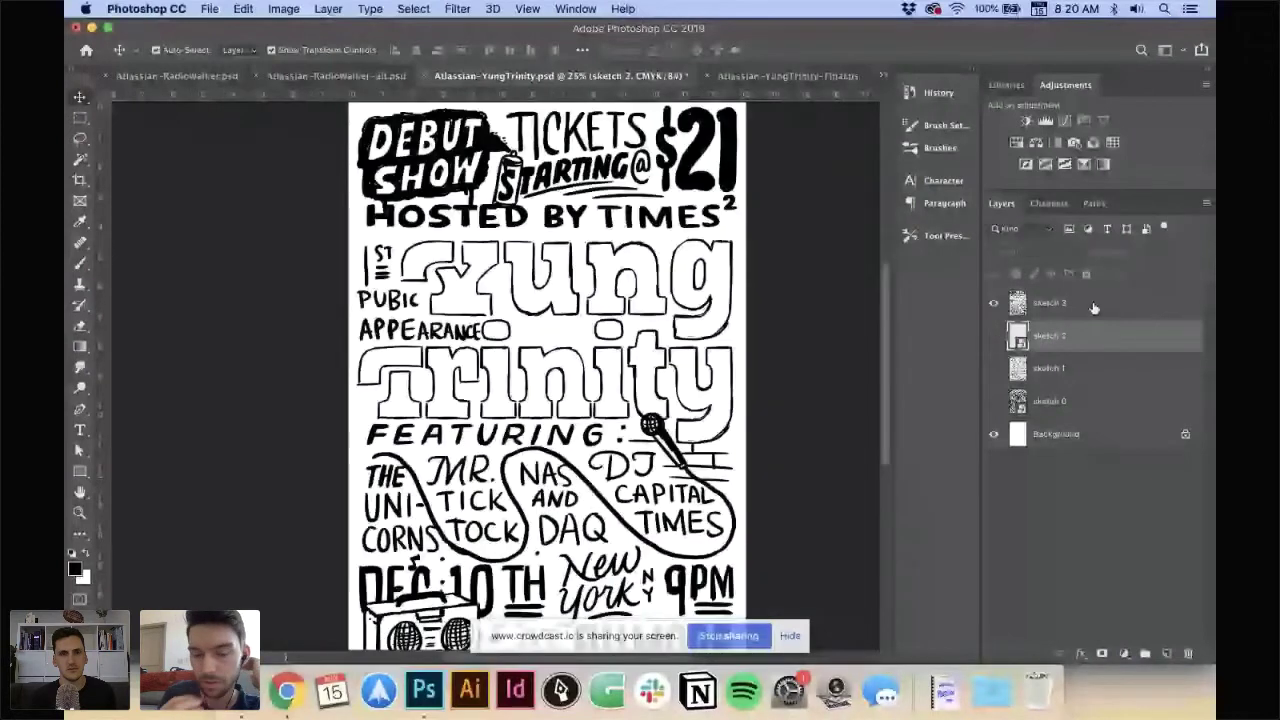
{"action": "left_click", "coordinate": [1048, 302]}
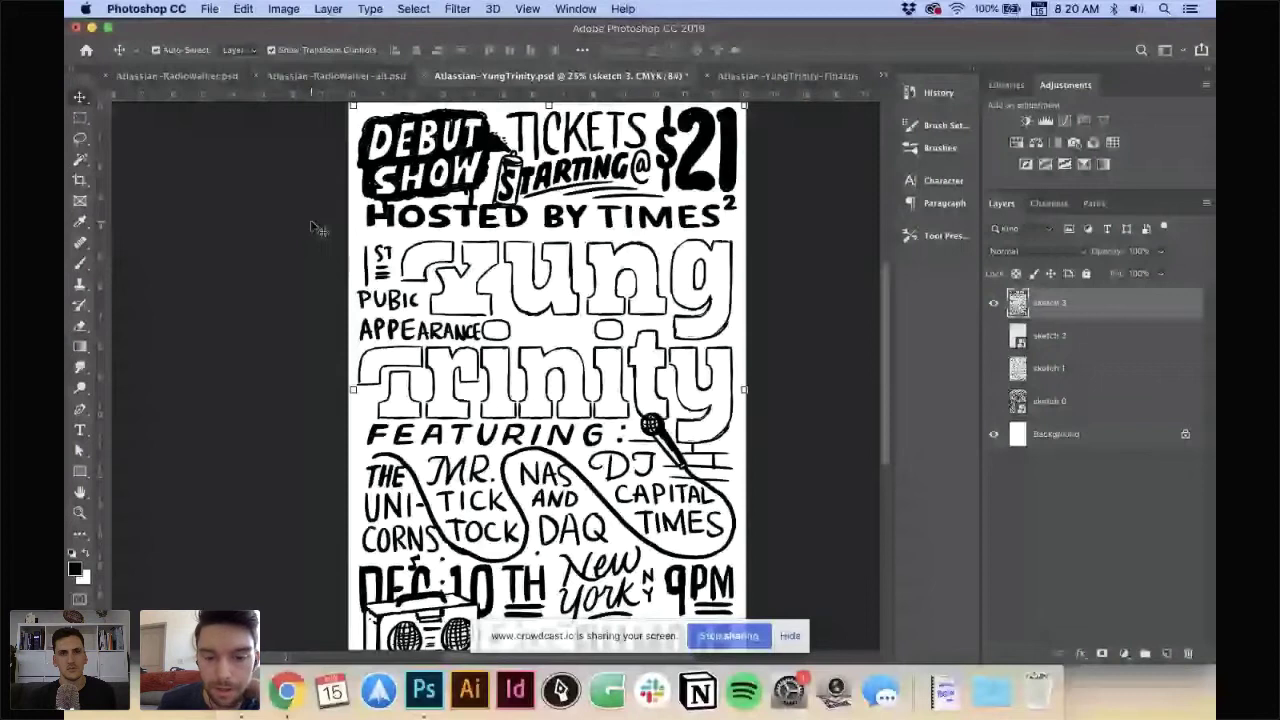
{"action": "scroll", "coordinate": [300, 280], "scroll_direction": "down", "scroll_amount": 3}
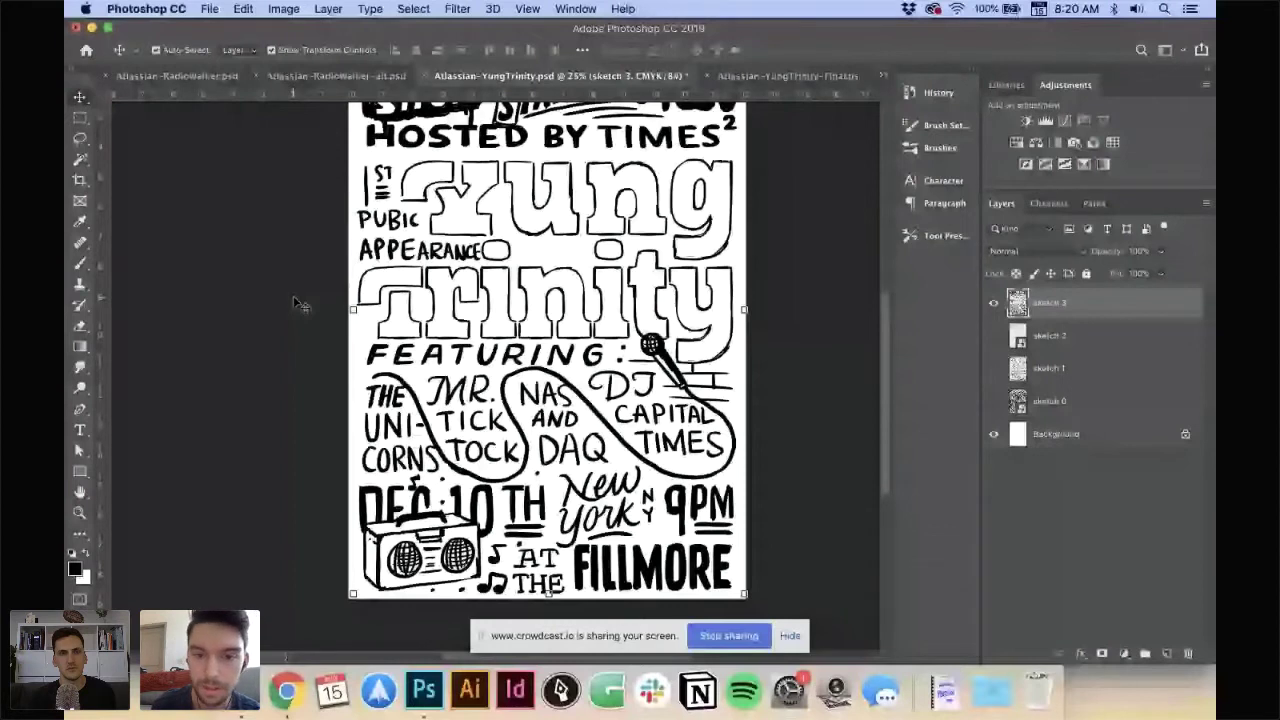
- Switch to Finder, open Atlassian-YungTrinity-Final.psd from the Finals folder and view it in Photoshop at 25% zoom
{"action": "key", "text": "super+Tab"}
{"action": "left_click", "coordinate": [590, 243]}
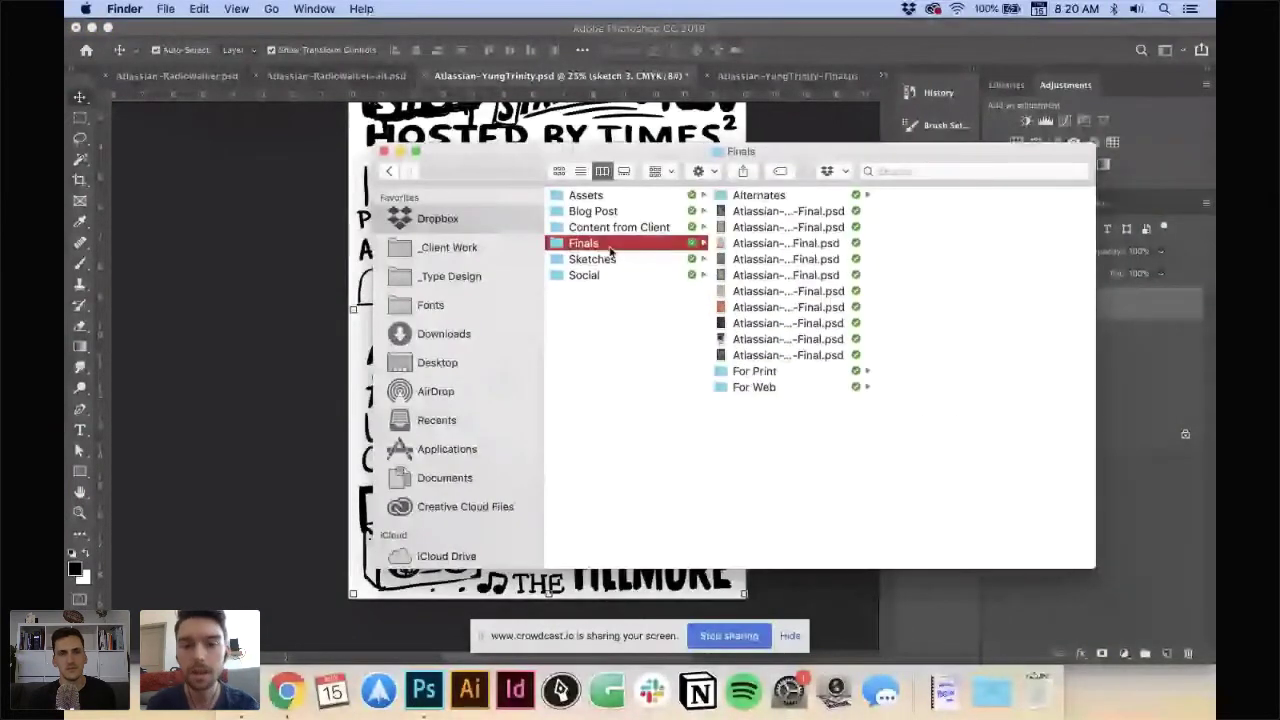
{"action": "double_click", "coordinate": [760, 355]}
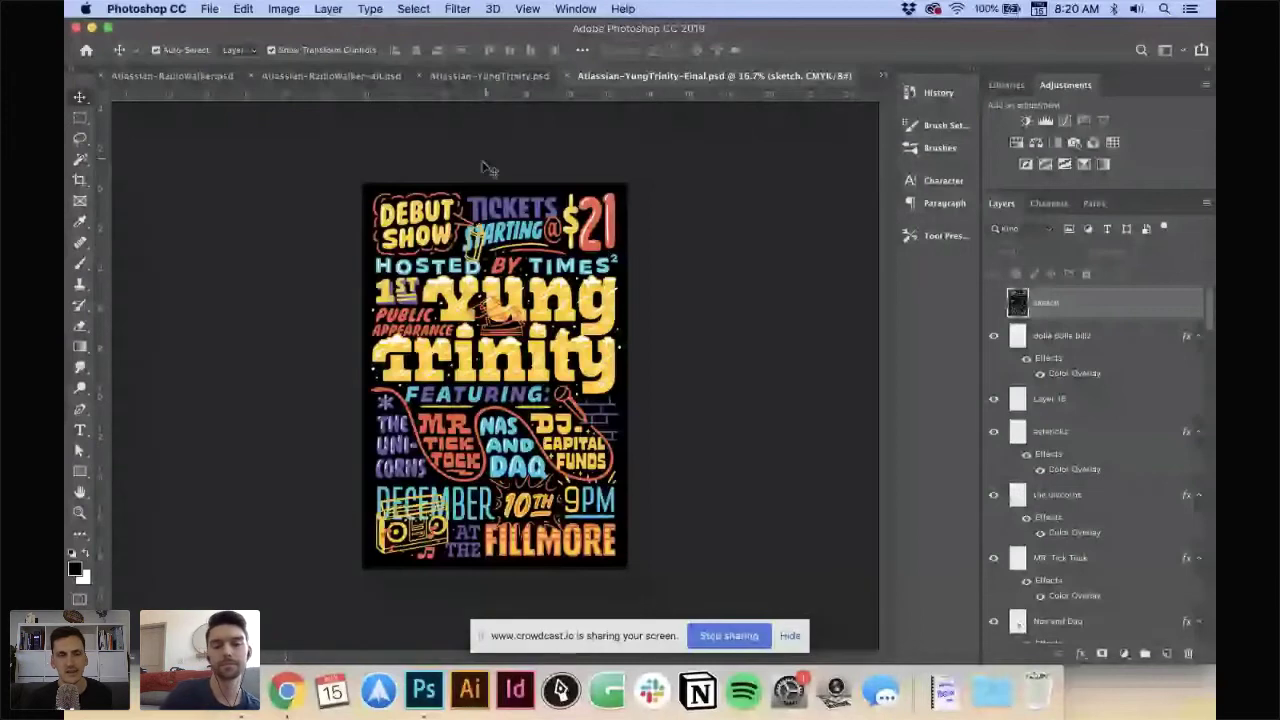
{"action": "key", "text": "super+equal"}
{"action": "key", "text": "super+equal"}
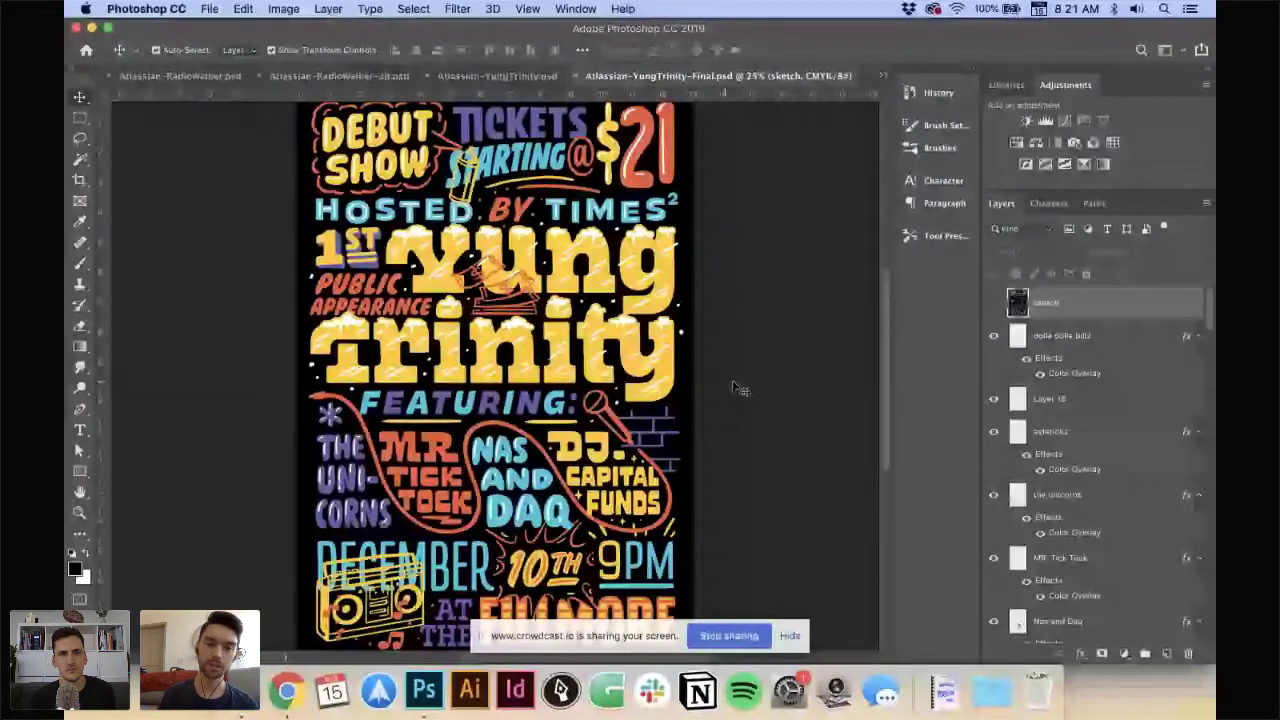
- Compare the final Yung Trinity poster with sketch 3 in the sketch document, then look over the full final poster
{"action": "key", "text": "ctrl+shift+Tab"}
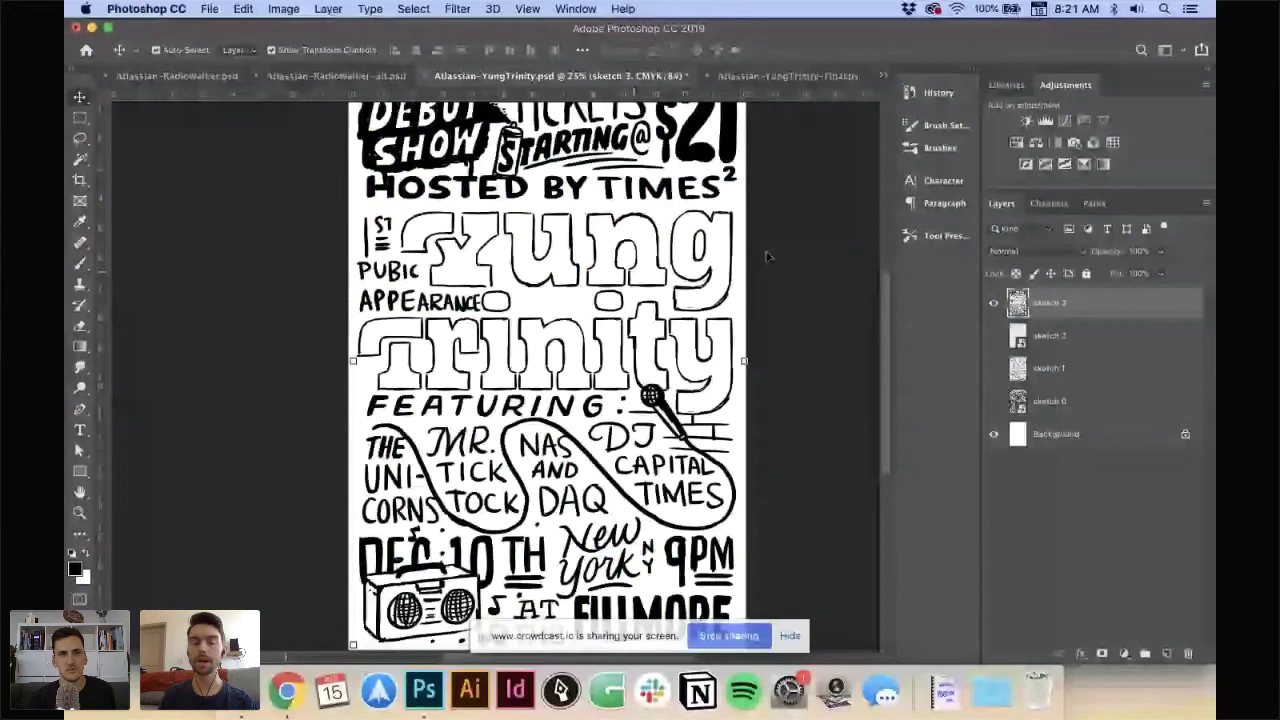
{"action": "left_click", "coordinate": [781, 80]}
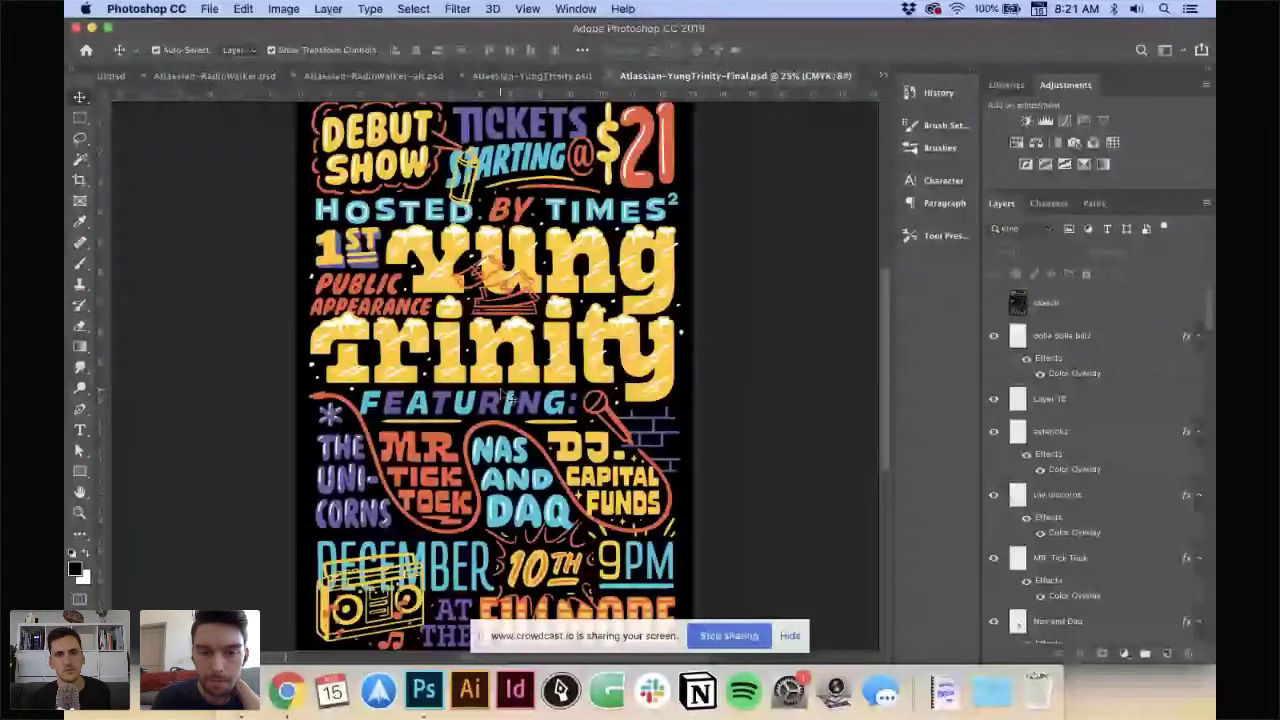
{"action": "scroll", "coordinate": [673, 448], "scroll_direction": "down", "scroll_amount": 2}
{"action": "scroll", "coordinate": [673, 448], "scroll_direction": "up", "scroll_amount": 3}
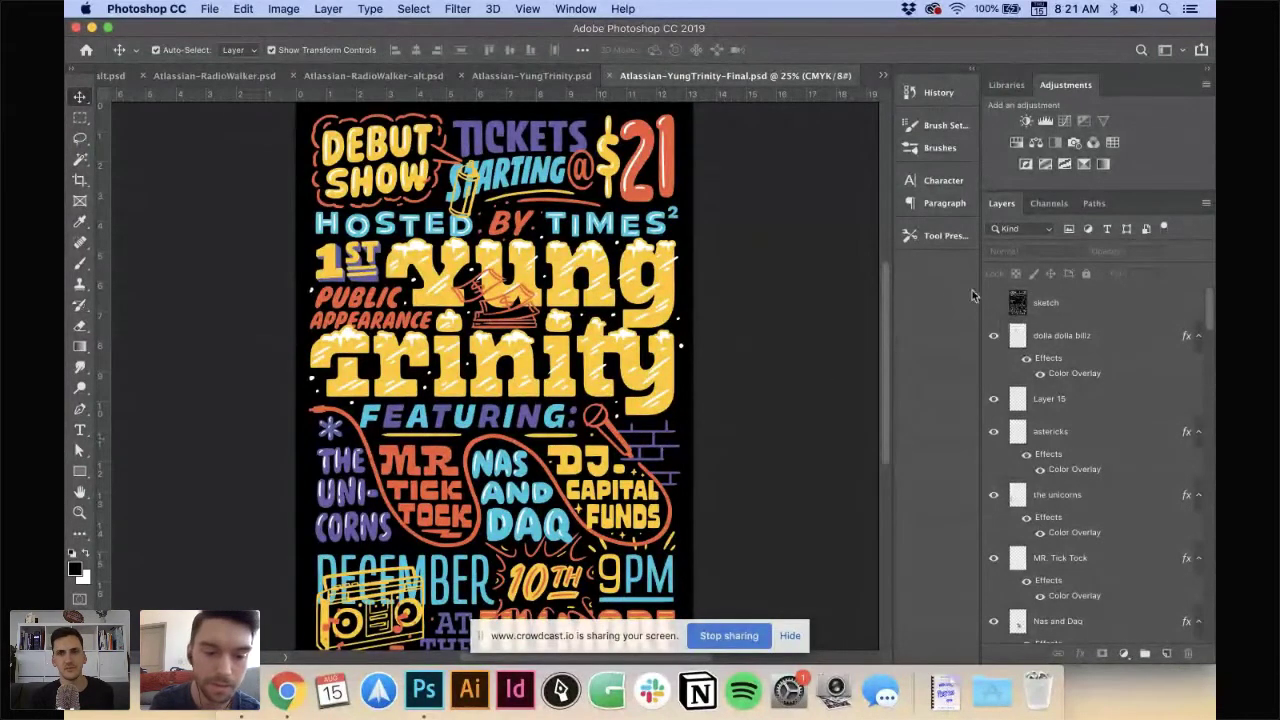
{"action": "scroll", "coordinate": [511, 520], "scroll_direction": "down", "scroll_amount": 2}
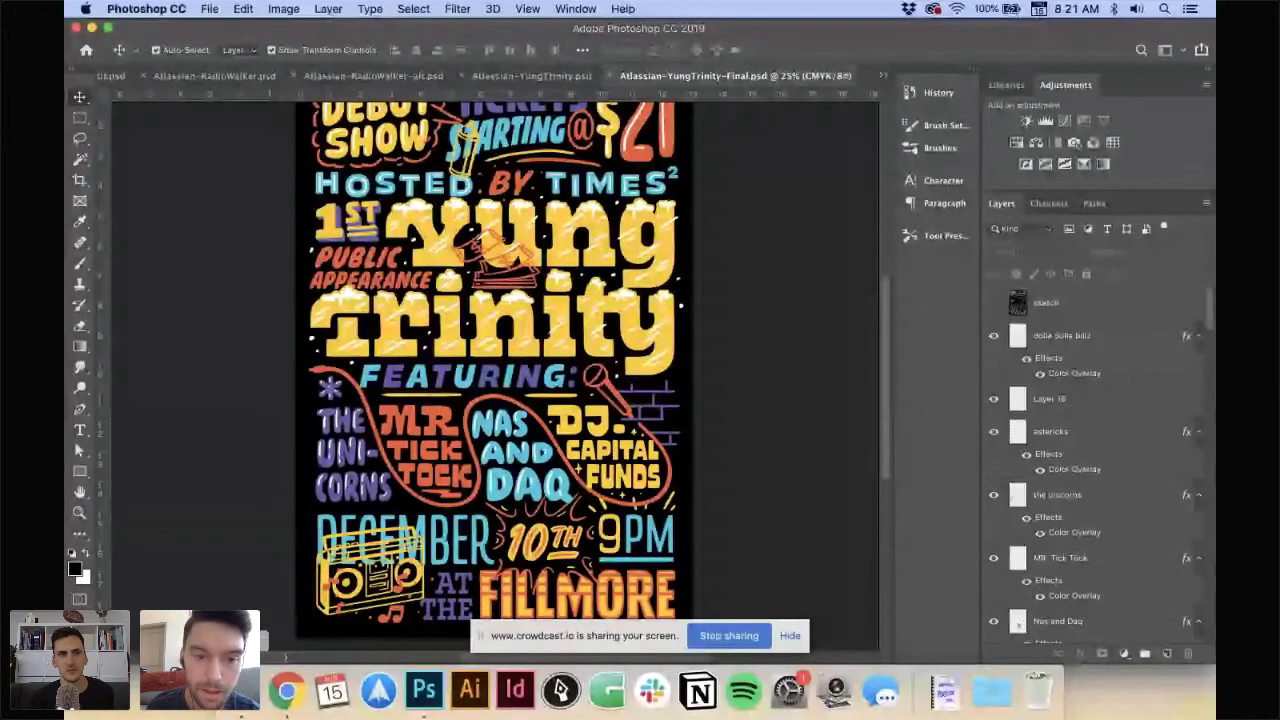
- Switch to Finder and preview Atlassian-TachoAndTheTuesdays.psd in the Sketches folder
{"action": "left_click", "coordinate": [262, 680]}
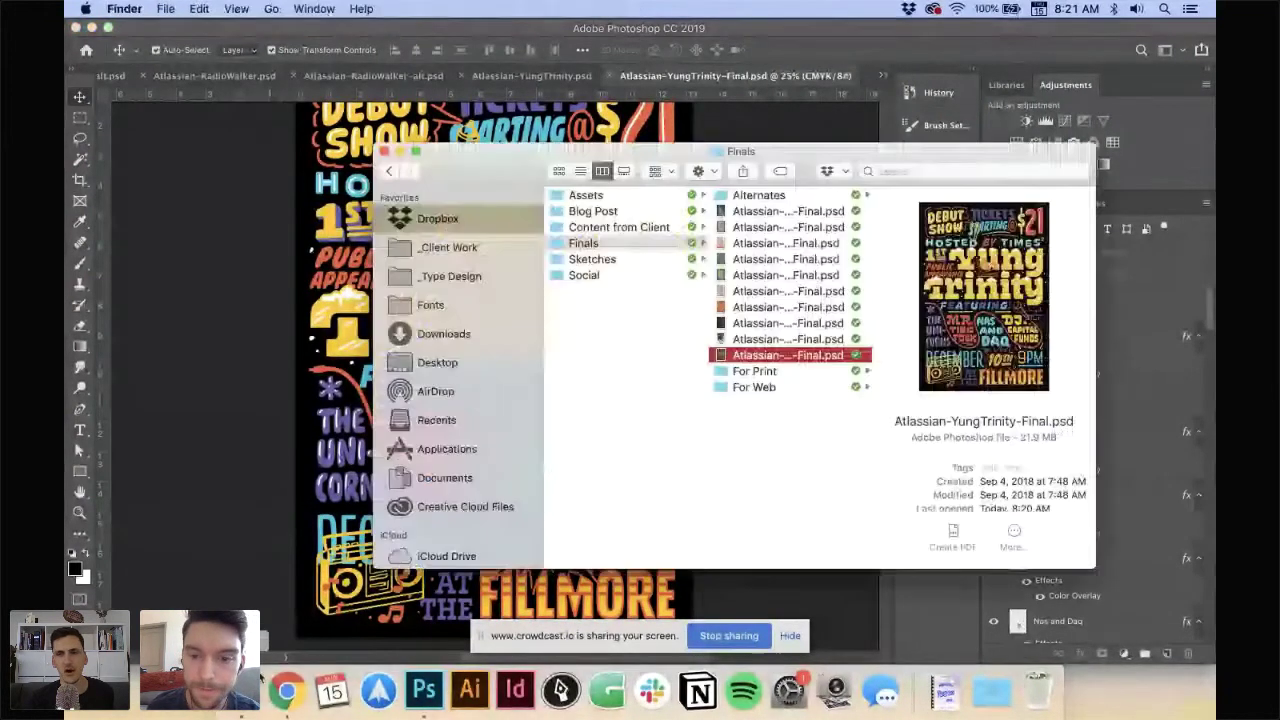
{"action": "left_click", "coordinate": [600, 259]}
{"action": "left_click", "coordinate": [771, 308]}
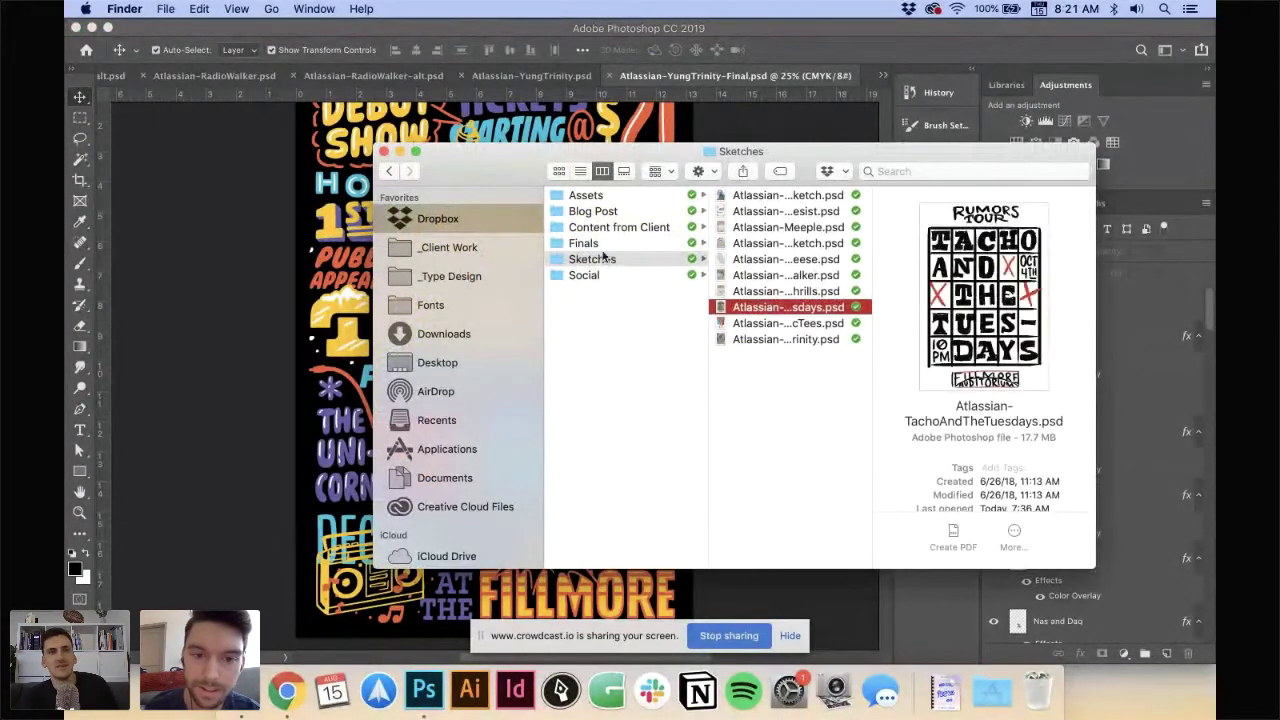
- Preview the final posters in the Finals folder, from TachoAndTheTuesdays through SheepThrills to OneKindofCheese
{"action": "left_click", "coordinate": [586, 244]}
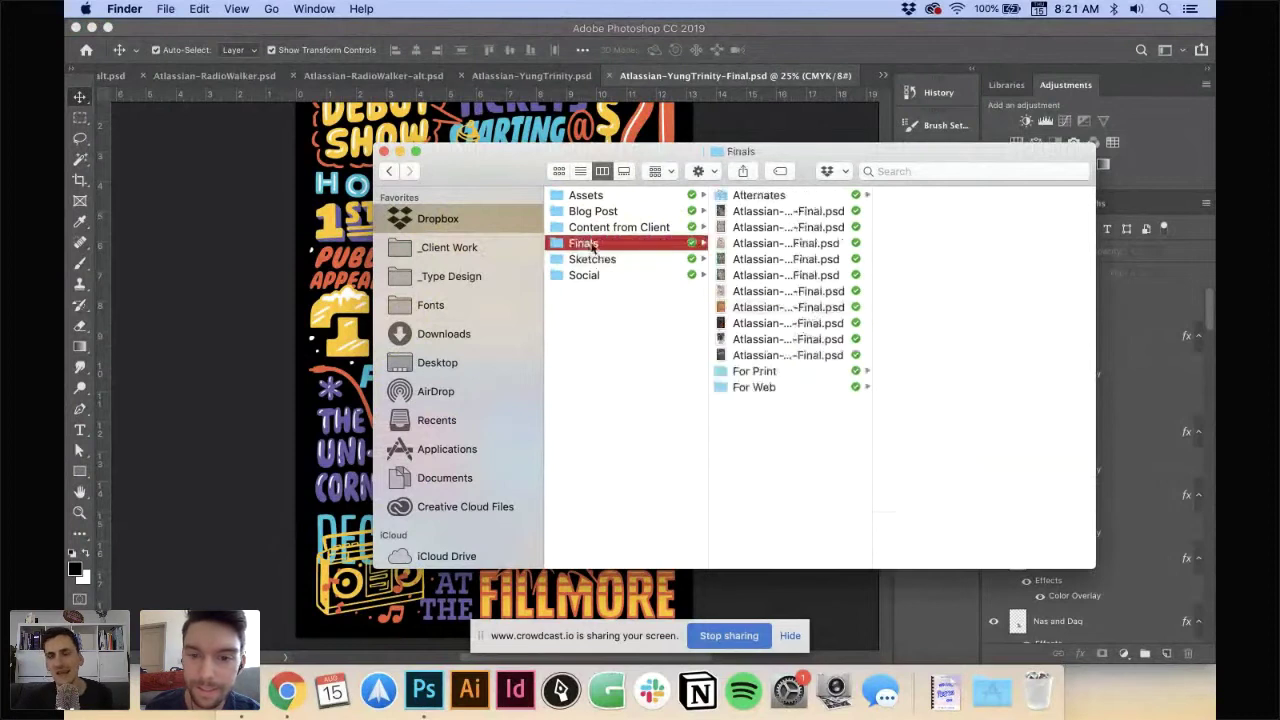
{"action": "left_click", "coordinate": [761, 326]}
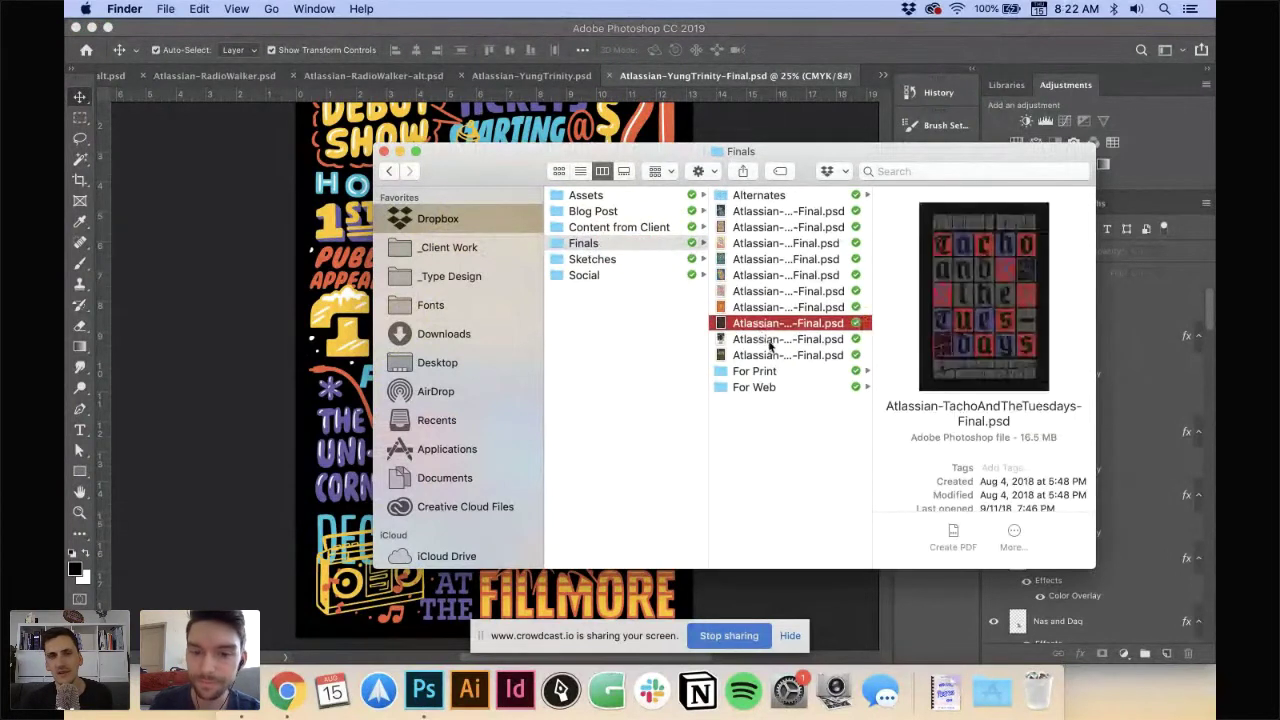
{"action": "key", "text": "Up"}
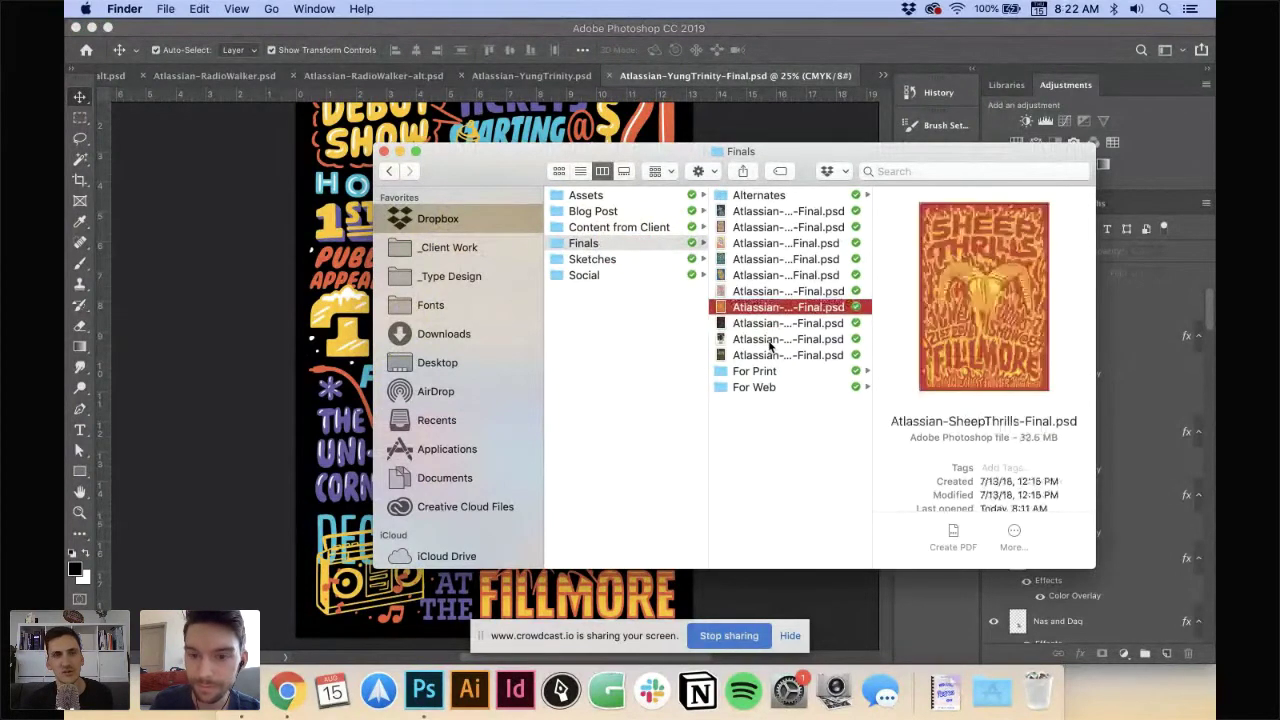
{"action": "key", "text": "Up"}
{"action": "key", "text": "Up"}
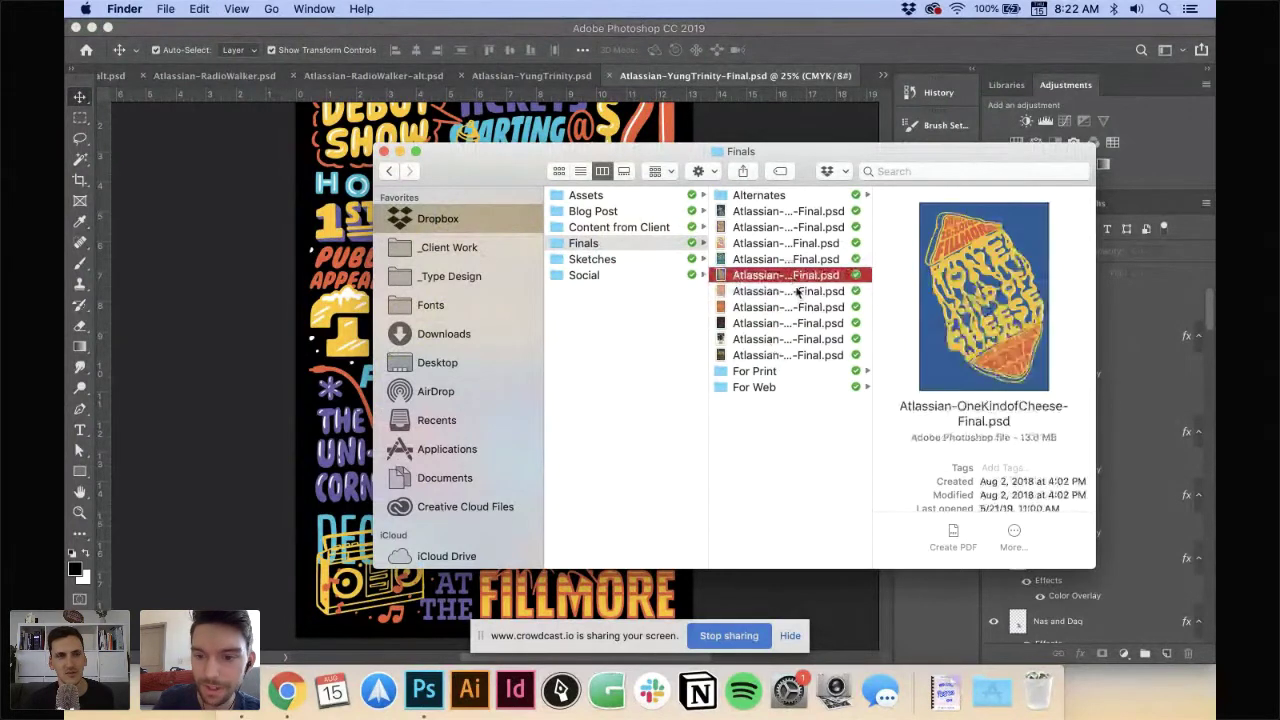
- Preview the final RadioWalker, SheepThrills and CeaseAndDesist posters in the Finals folder, enlarging the SheepThrills one
{"action": "key", "text": "Down"}
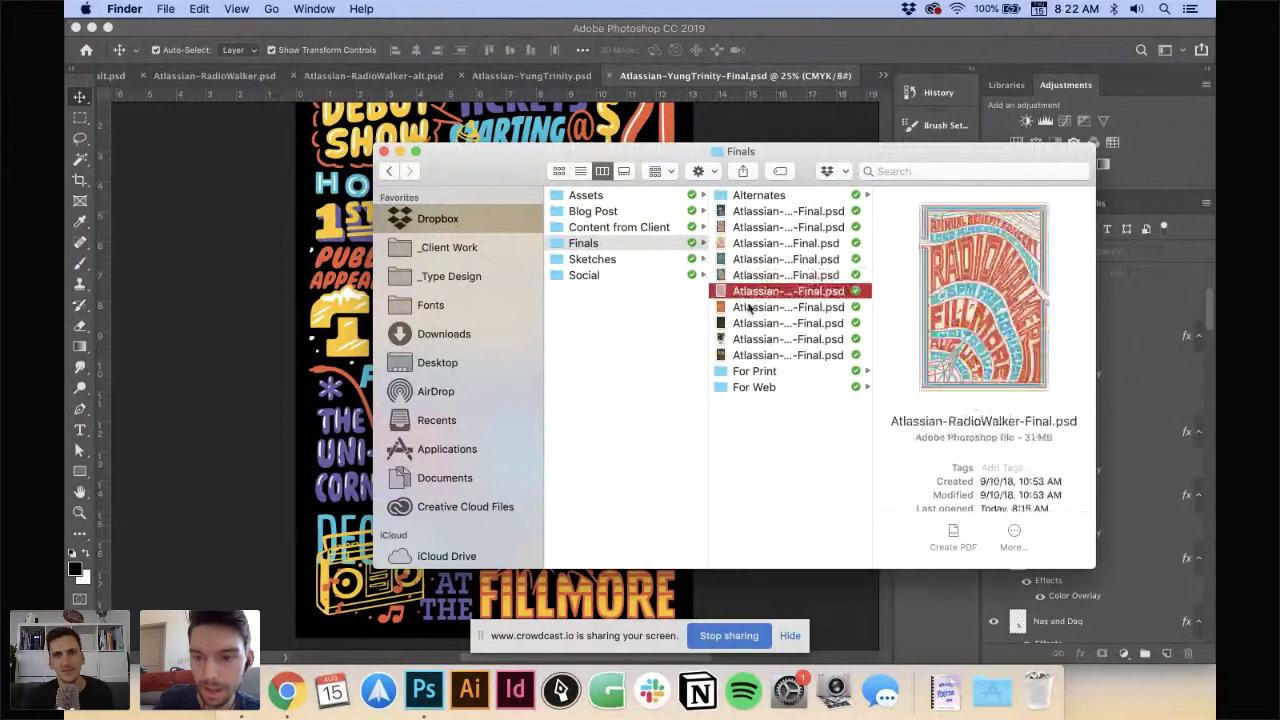
{"action": "left_click", "coordinate": [745, 310]}
{"action": "key", "text": "space"}
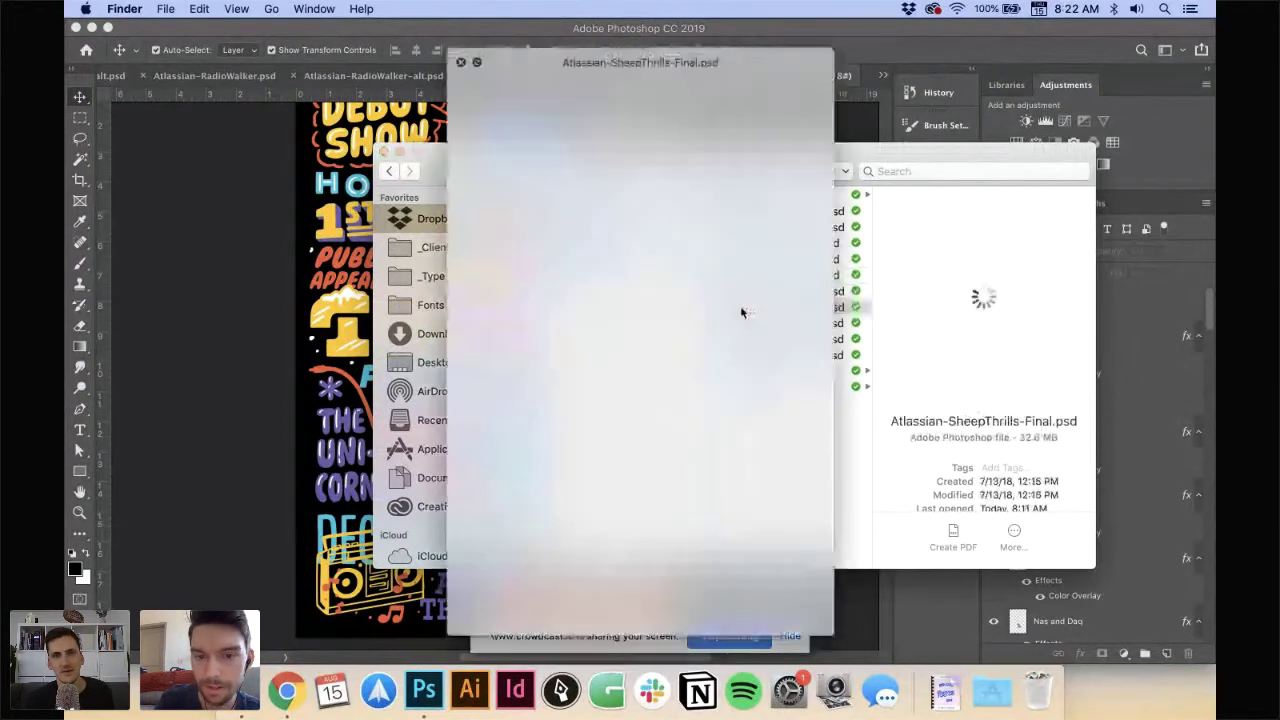
{"action": "key", "text": "space"}
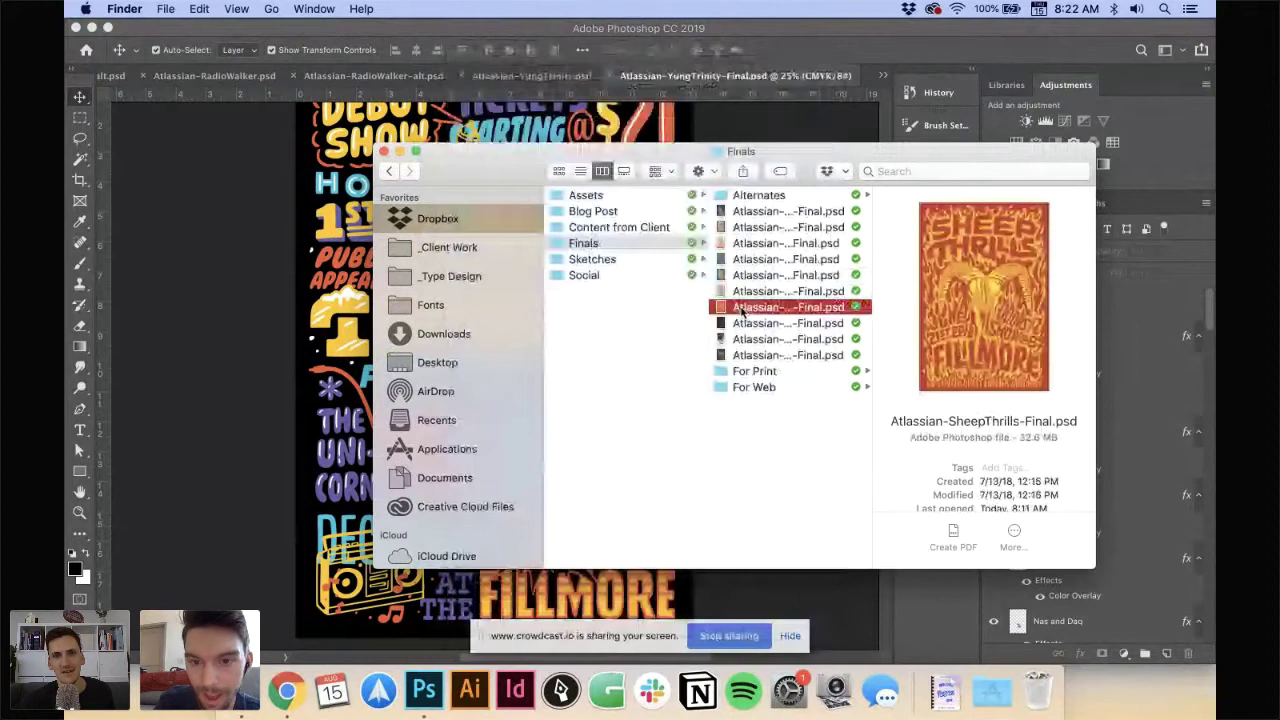
{"action": "left_click", "coordinate": [753, 228]}
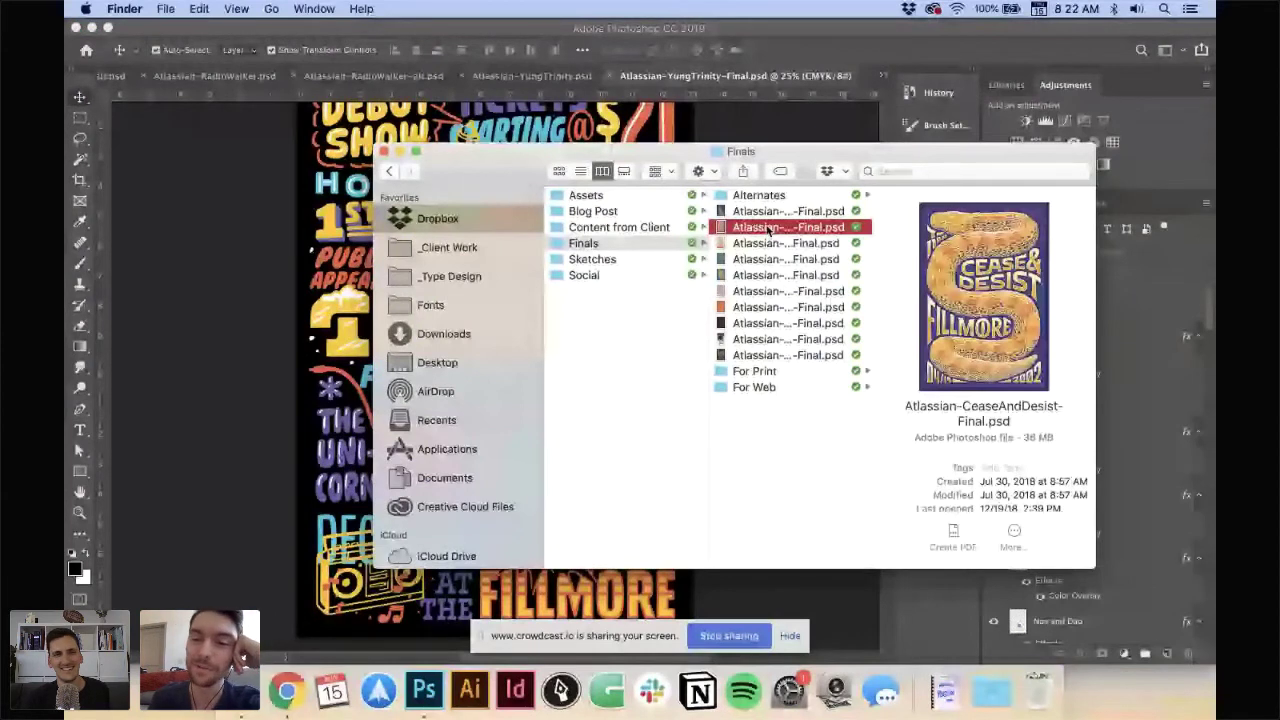
- Open the sketch file Atlassian-CeaseAndDesist.psd from the Sketches folder in Photoshop
{"action": "key", "text": "Left"}
{"action": "left_click", "coordinate": [608, 260]}
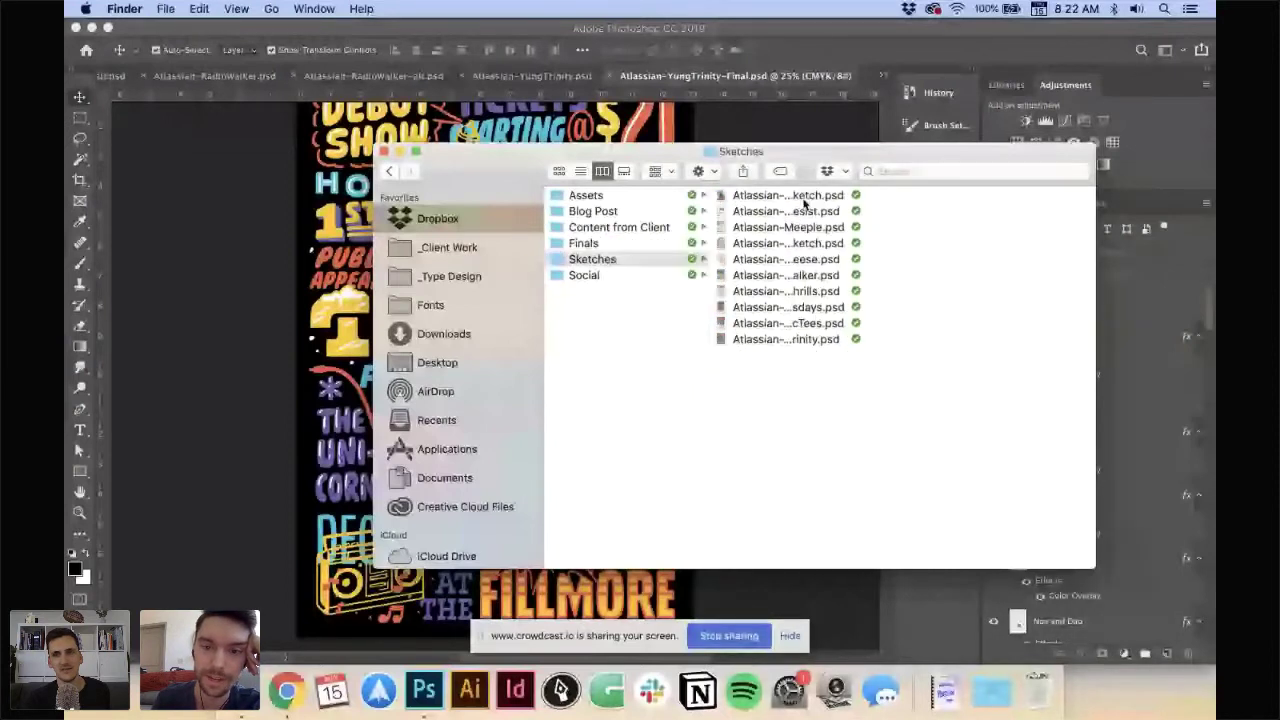
{"action": "left_click", "coordinate": [780, 211]}
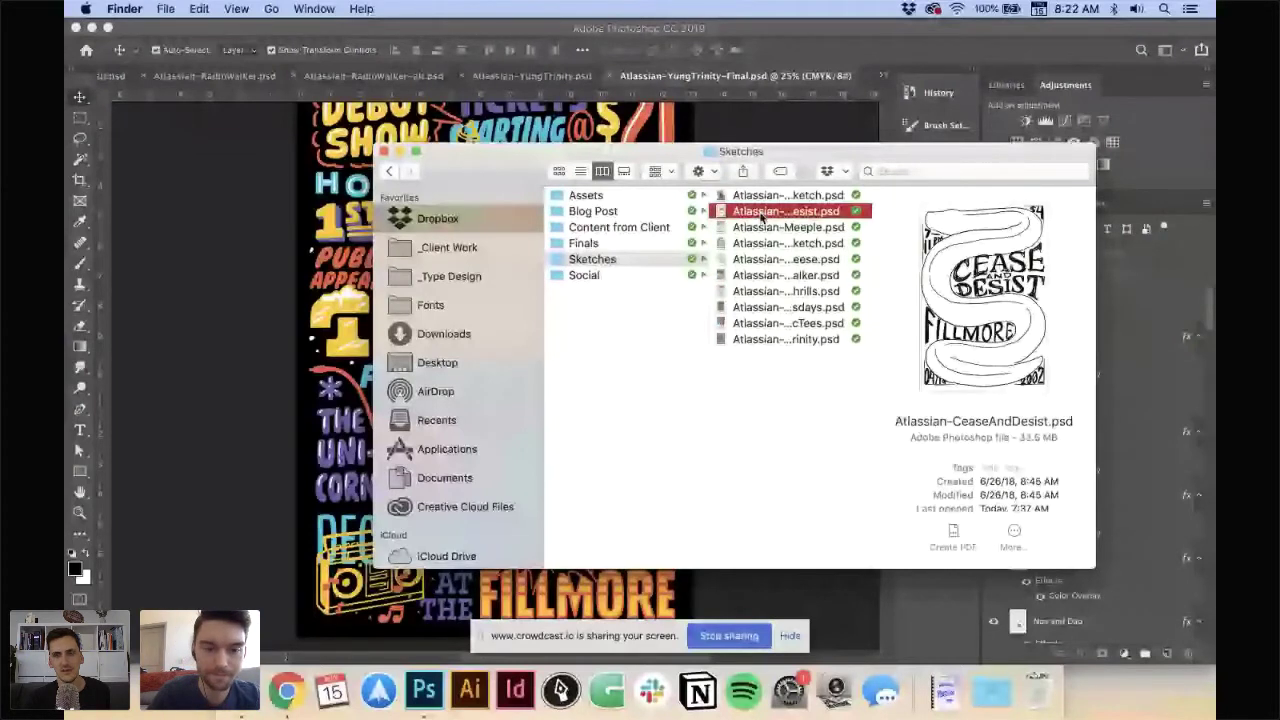
{"action": "double_click", "coordinate": [762, 216]}
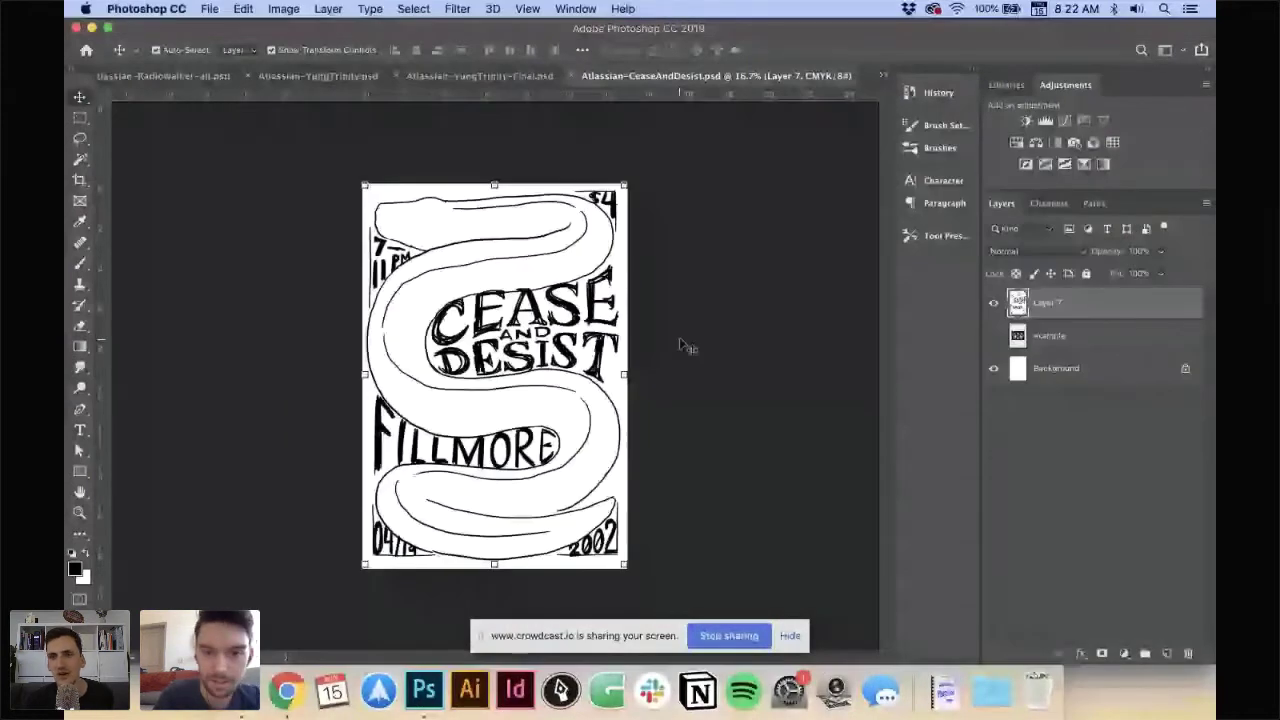
- Switch to Finder, open Atlassian-CeaseAndDesist-Final.psd from the Finals folder and view the poster in Photoshop at 25% zoom
{"action": "key", "text": "super+Tab"}
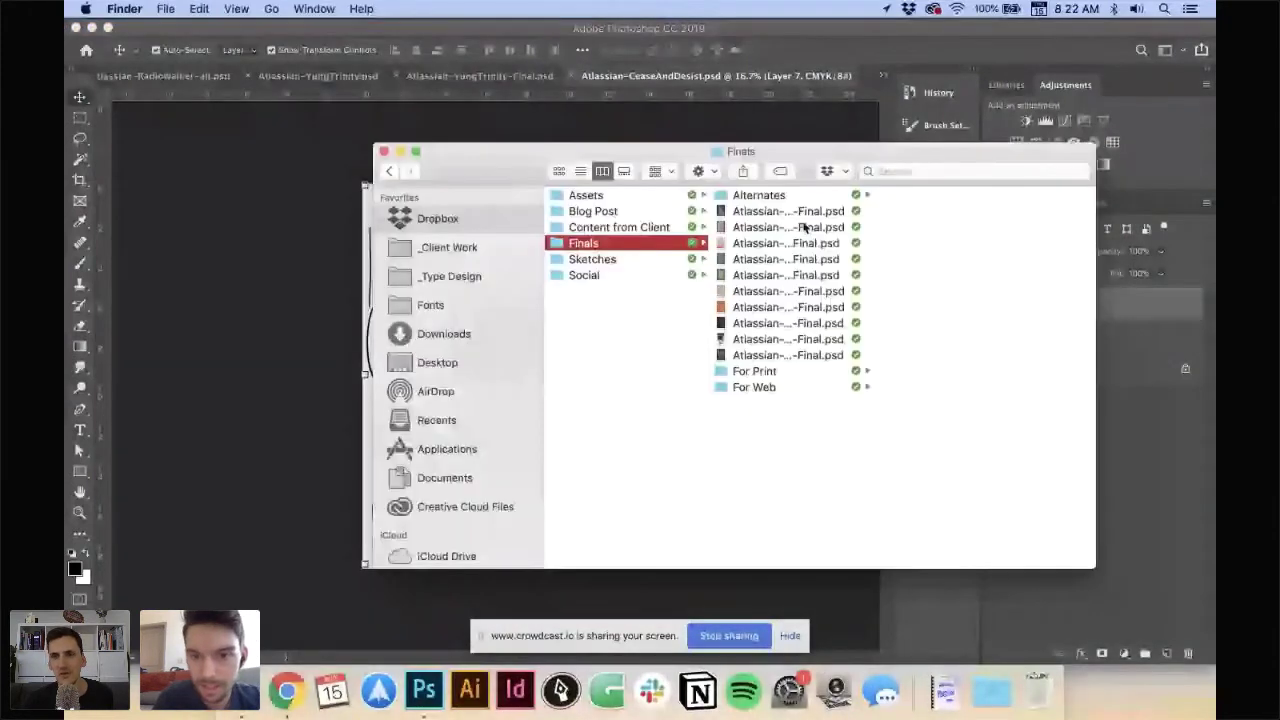
{"action": "left_click", "coordinate": [780, 227]}
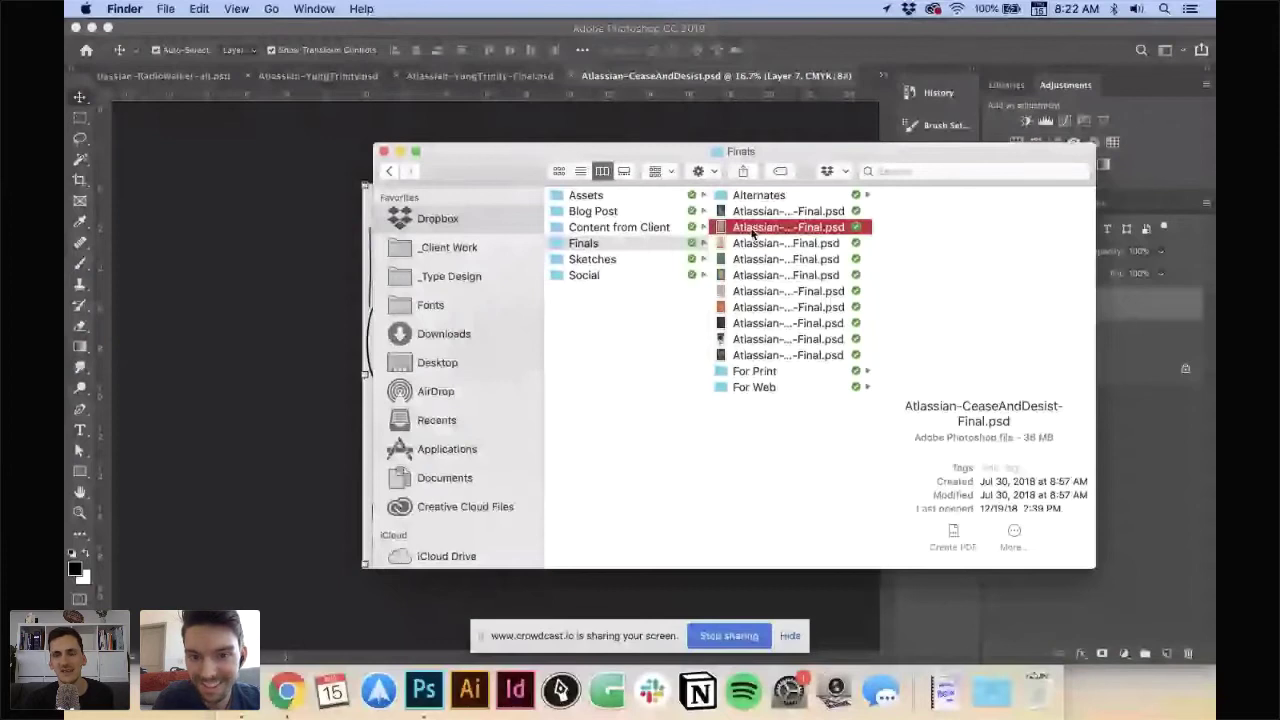
{"action": "double_click", "coordinate": [753, 229]}
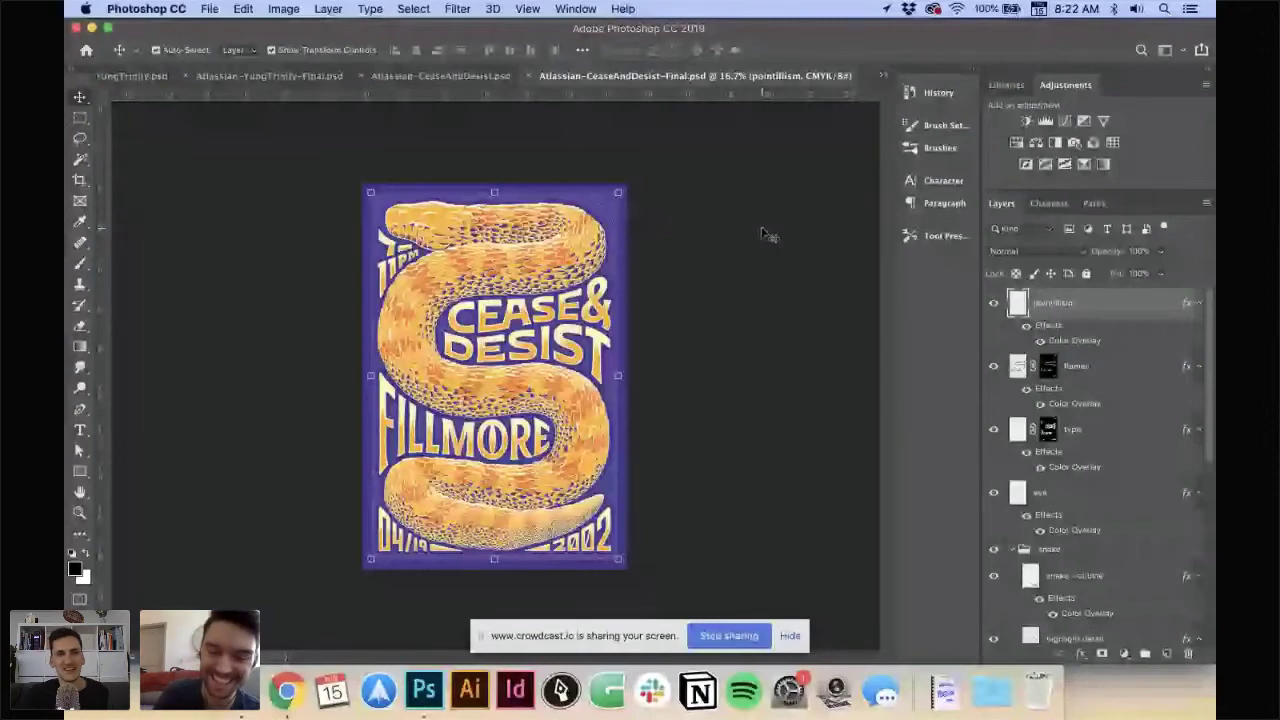
{"action": "key", "text": "super+plus"}
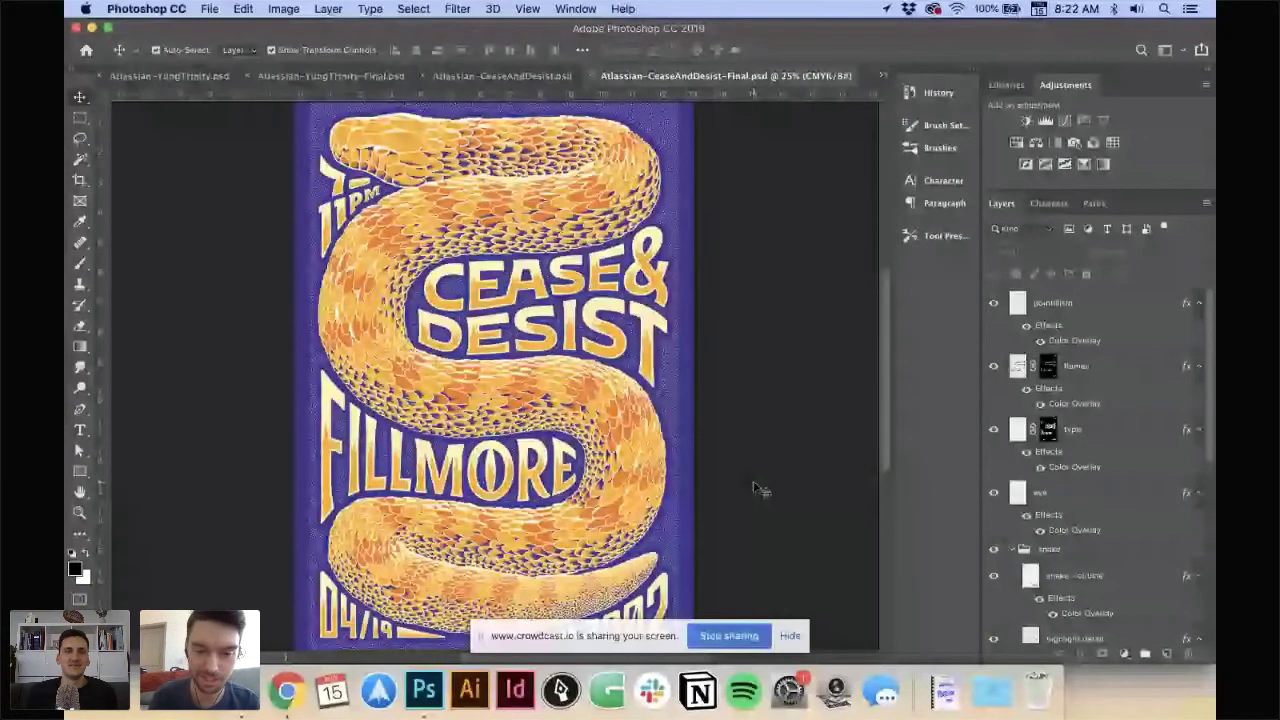
{"action": "scroll", "coordinate": [800, 410], "scroll_direction": "down", "scroll_amount": 2}
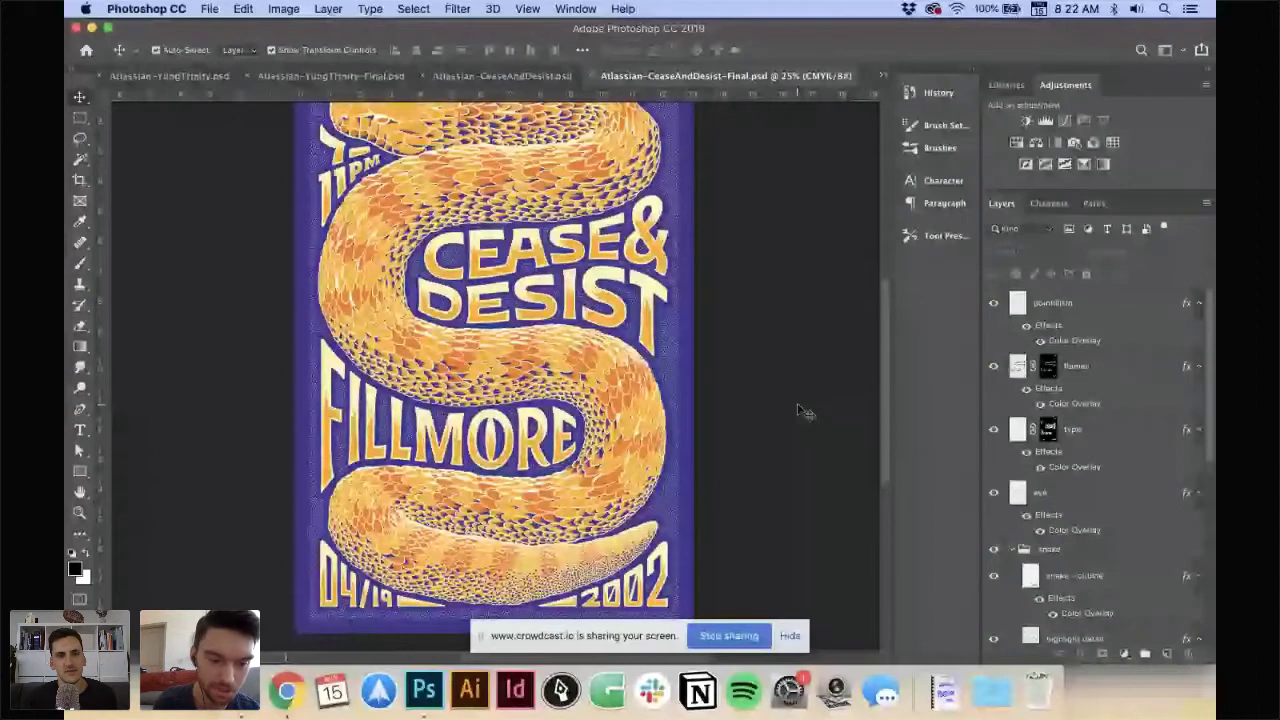
- Switch to Chrome and read the Cease & Desist entry in the Atlassian Band Posters document
{"action": "key", "text": "super+Tab"}
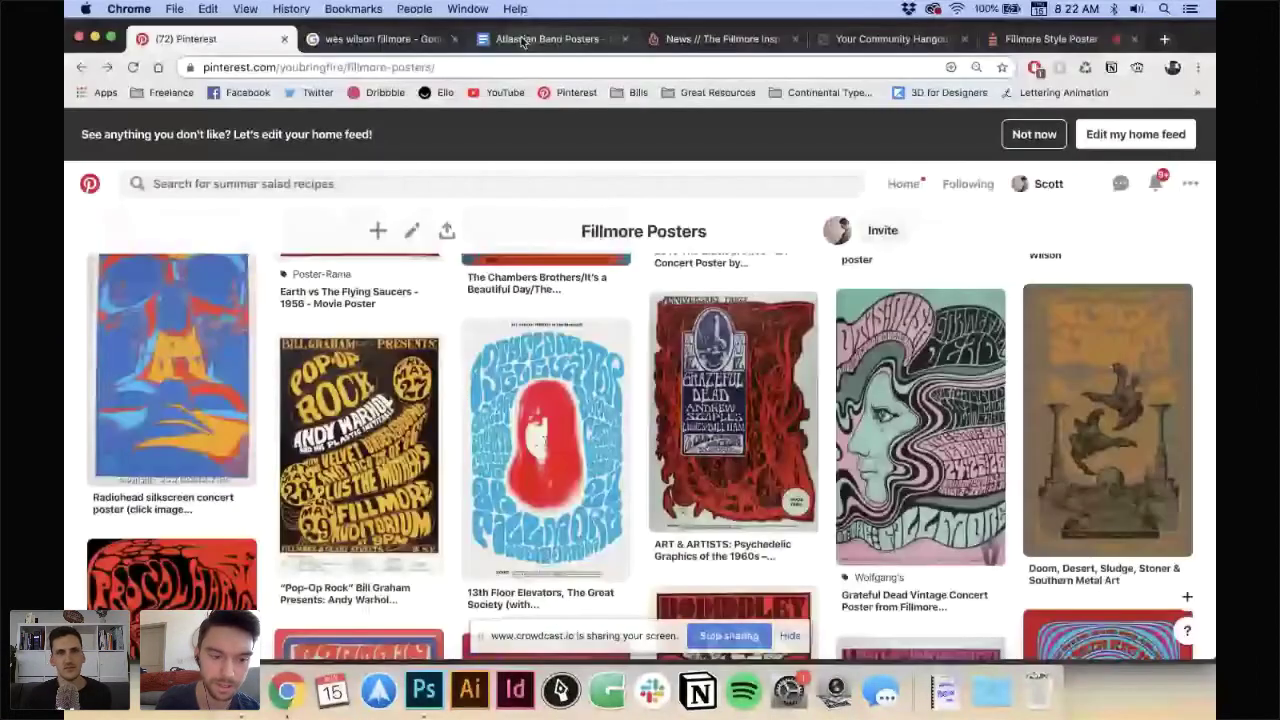
{"action": "left_click", "coordinate": [521, 40]}
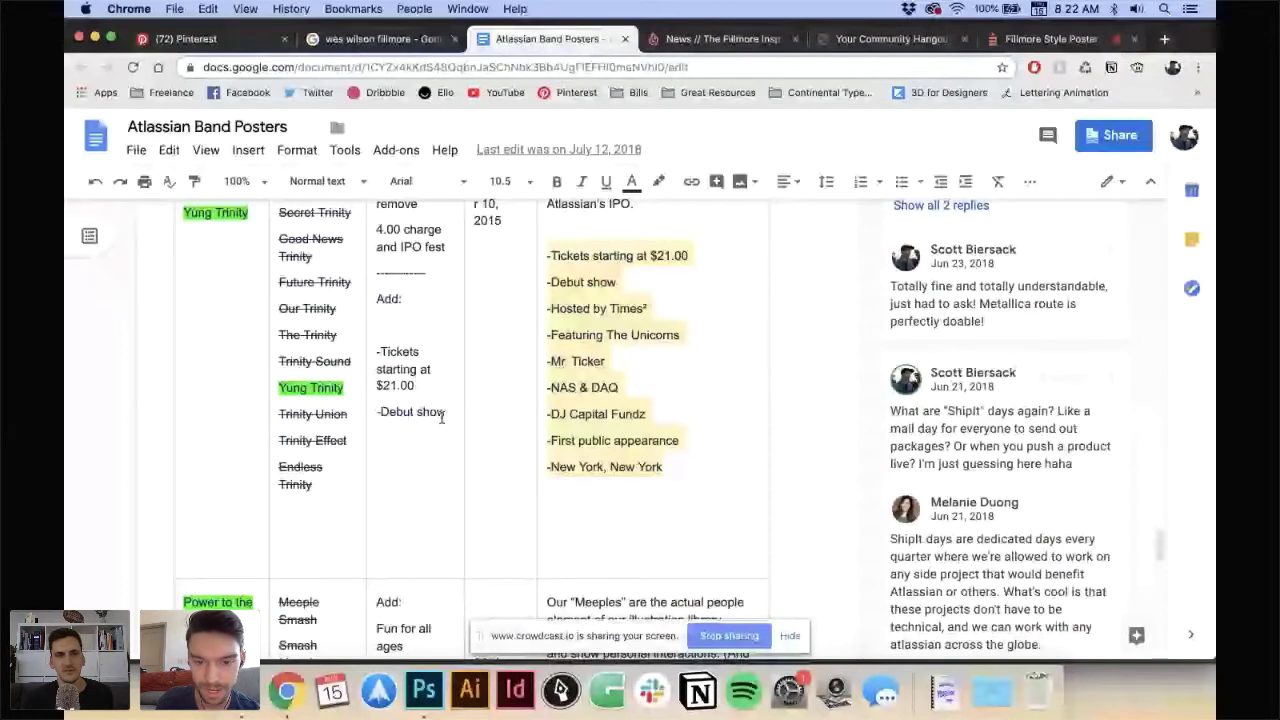
{"action": "scroll", "coordinate": [441, 418], "scroll_direction": "up", "scroll_amount": 5}
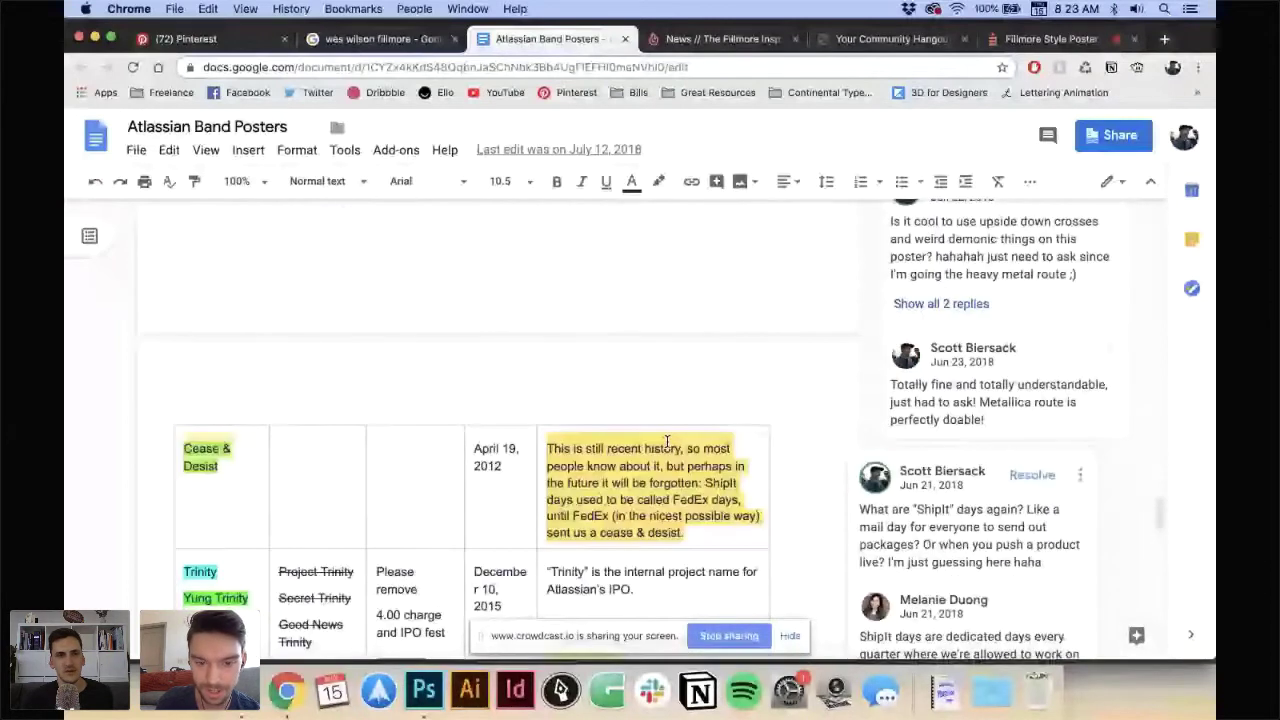
{"action": "left_click", "coordinate": [605, 483]}
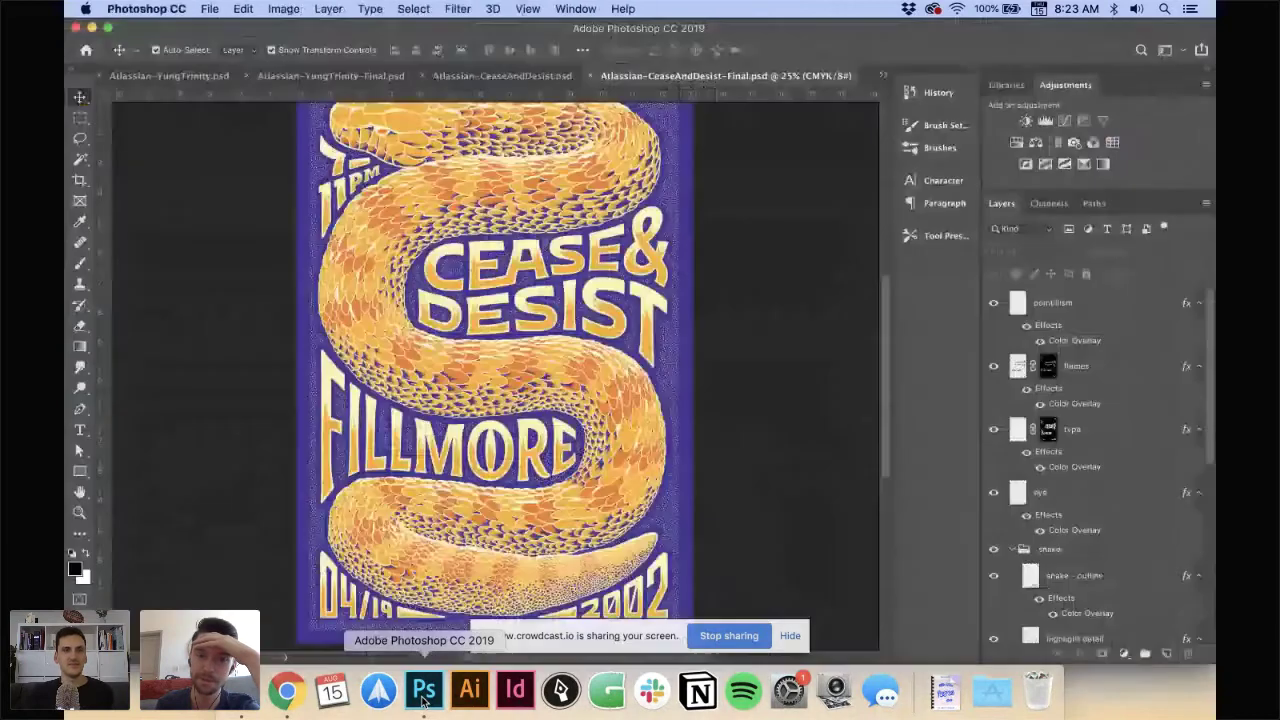
- Switch to Photoshop and compare the Cease and Desist sketch with the final poster, alternating between the two documents
{"action": "left_click", "coordinate": [423, 695]}
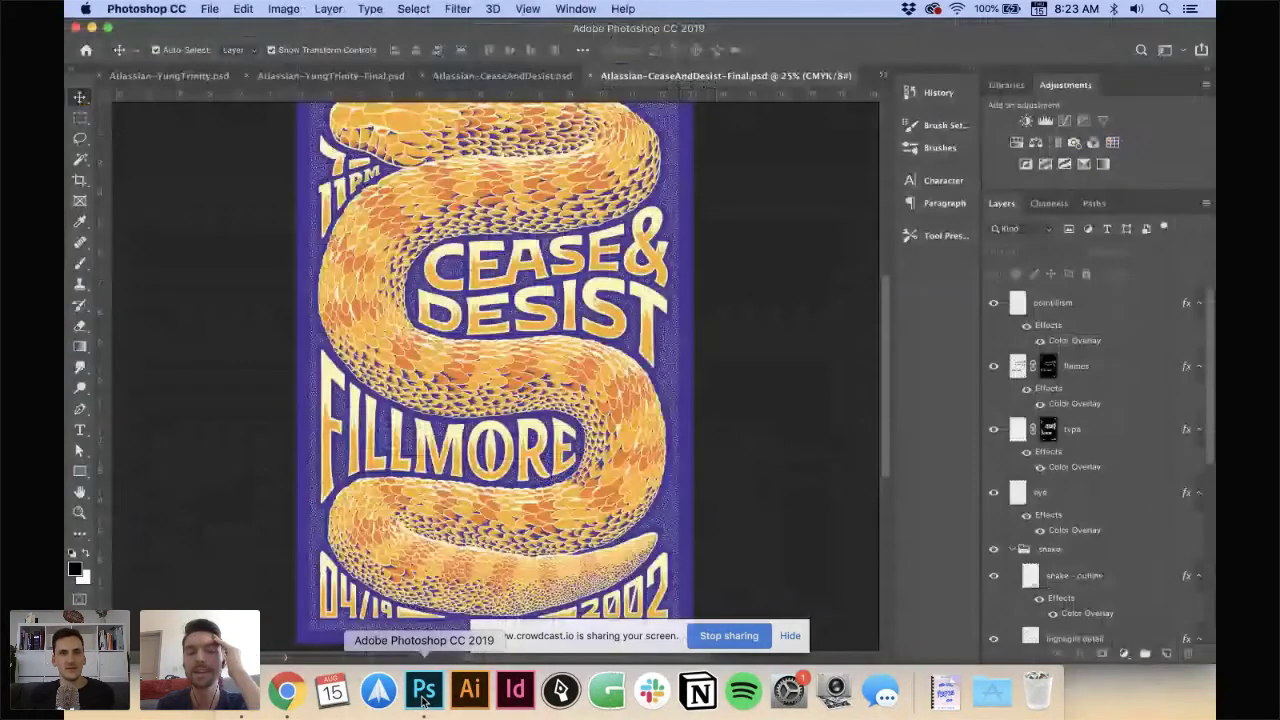
{"action": "left_click", "coordinate": [500, 76]}
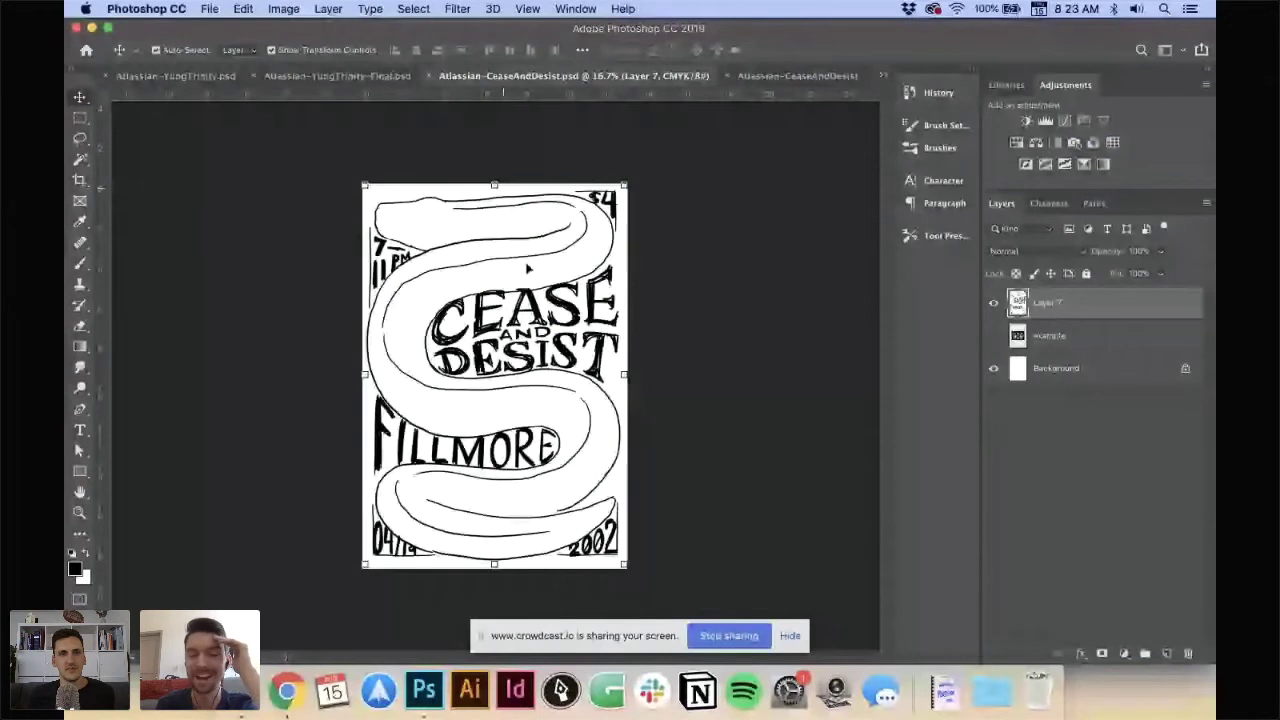
{"action": "left_click", "coordinate": [769, 79]}
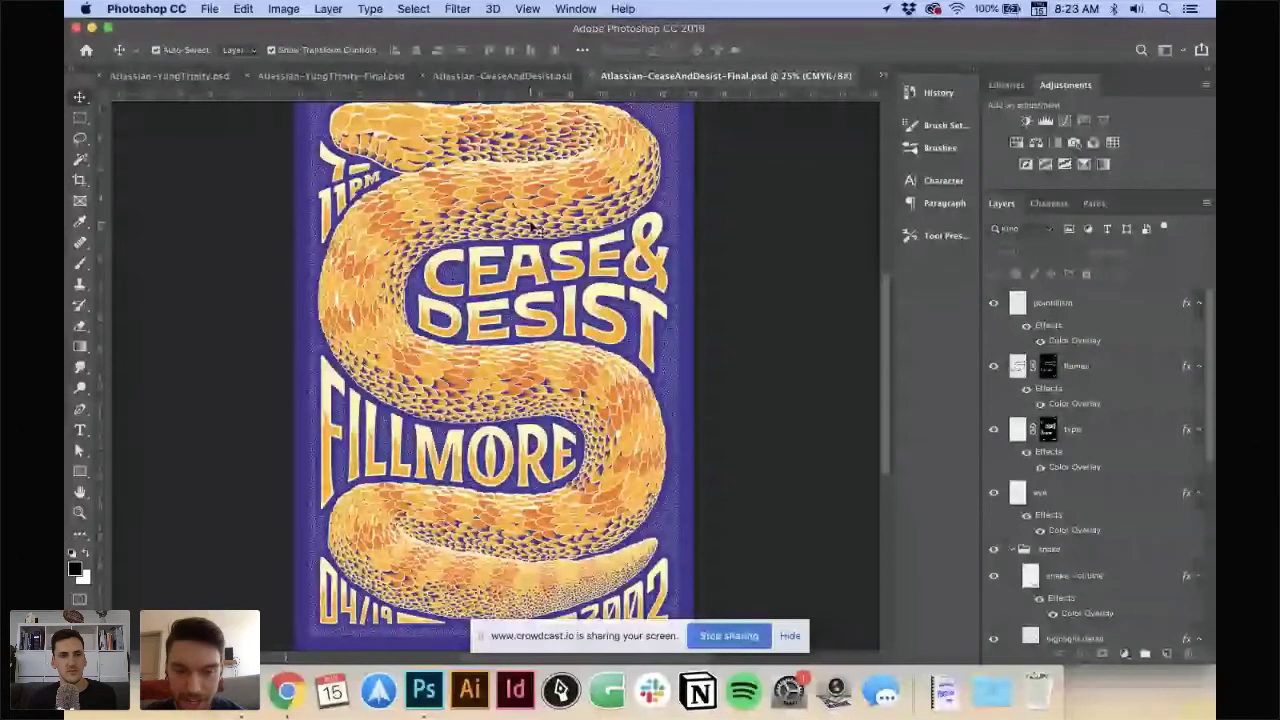
{"action": "key", "text": "ctrl+shift+Tab"}
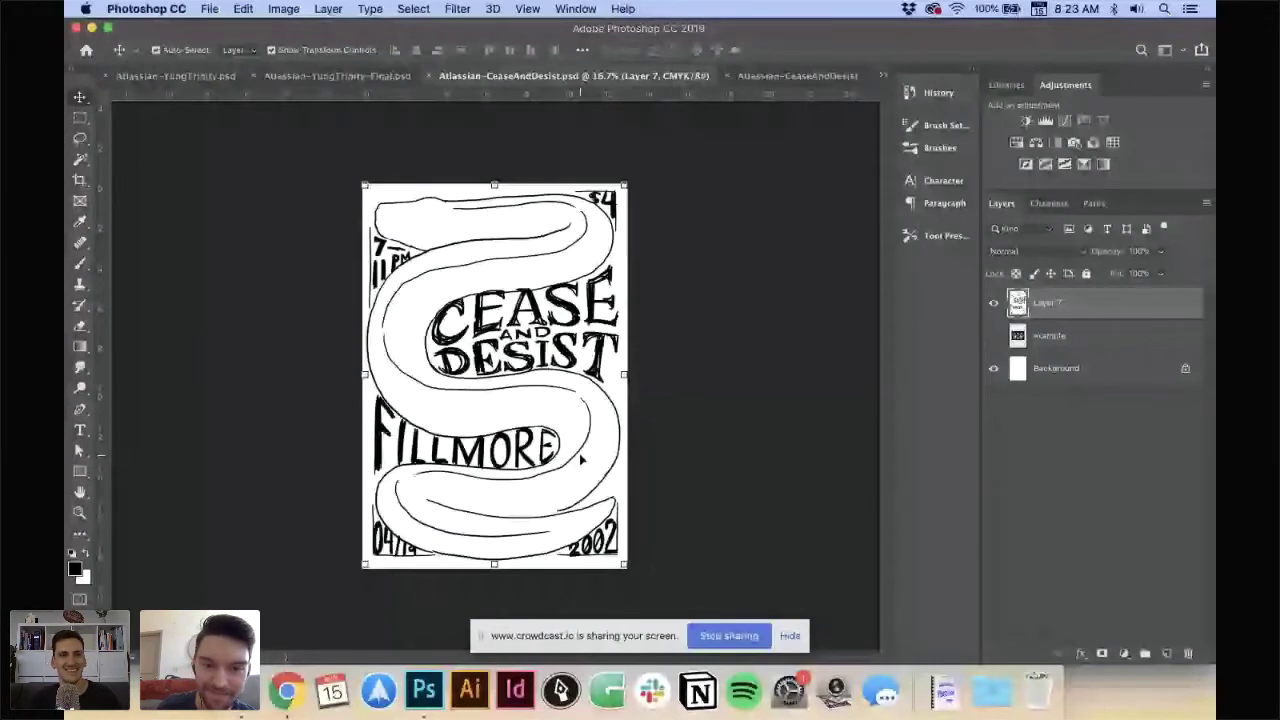
{"action": "key", "text": "ctrl+Tab"}
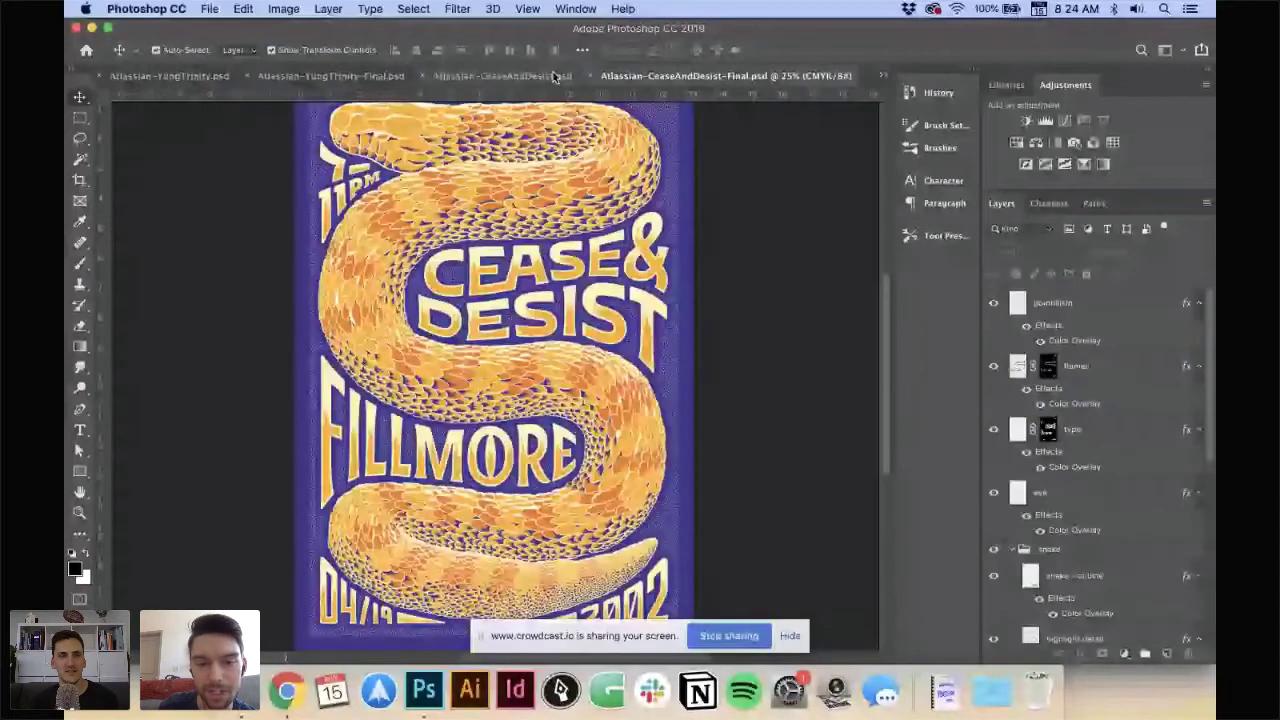
{"action": "key", "text": "ctrl+shift+Tab"}
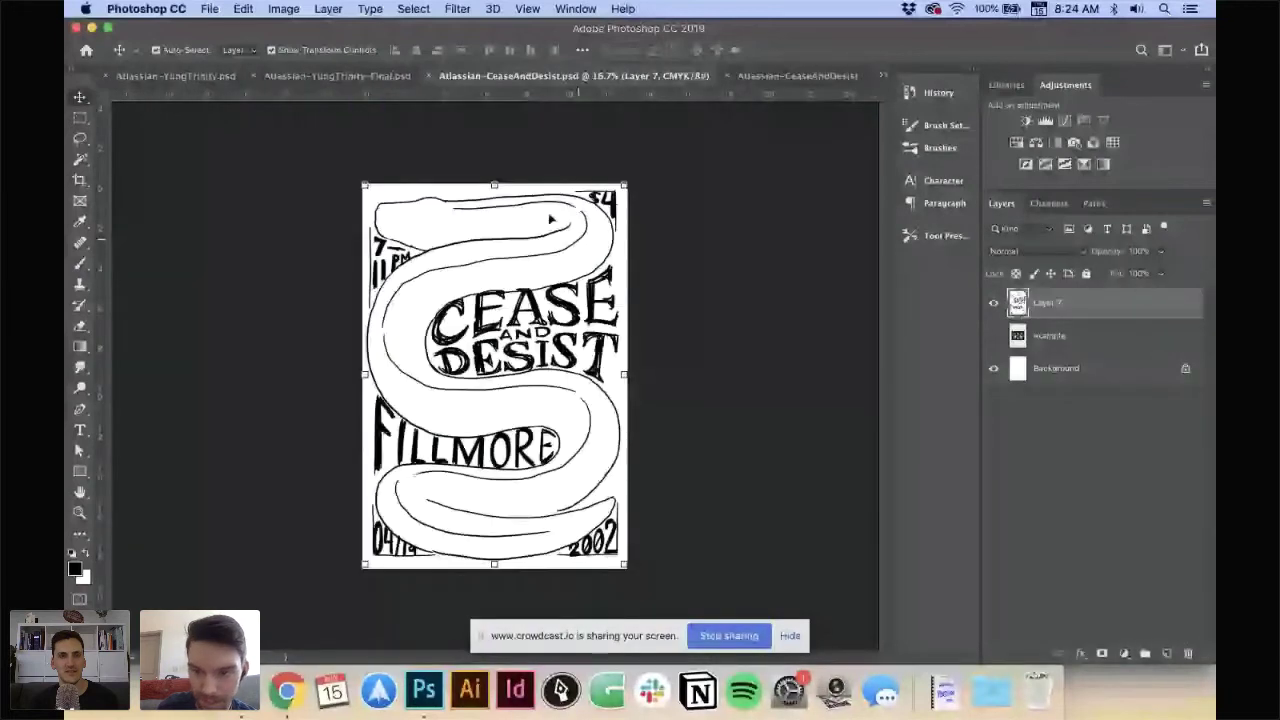
{"action": "left_click", "coordinate": [755, 77]}
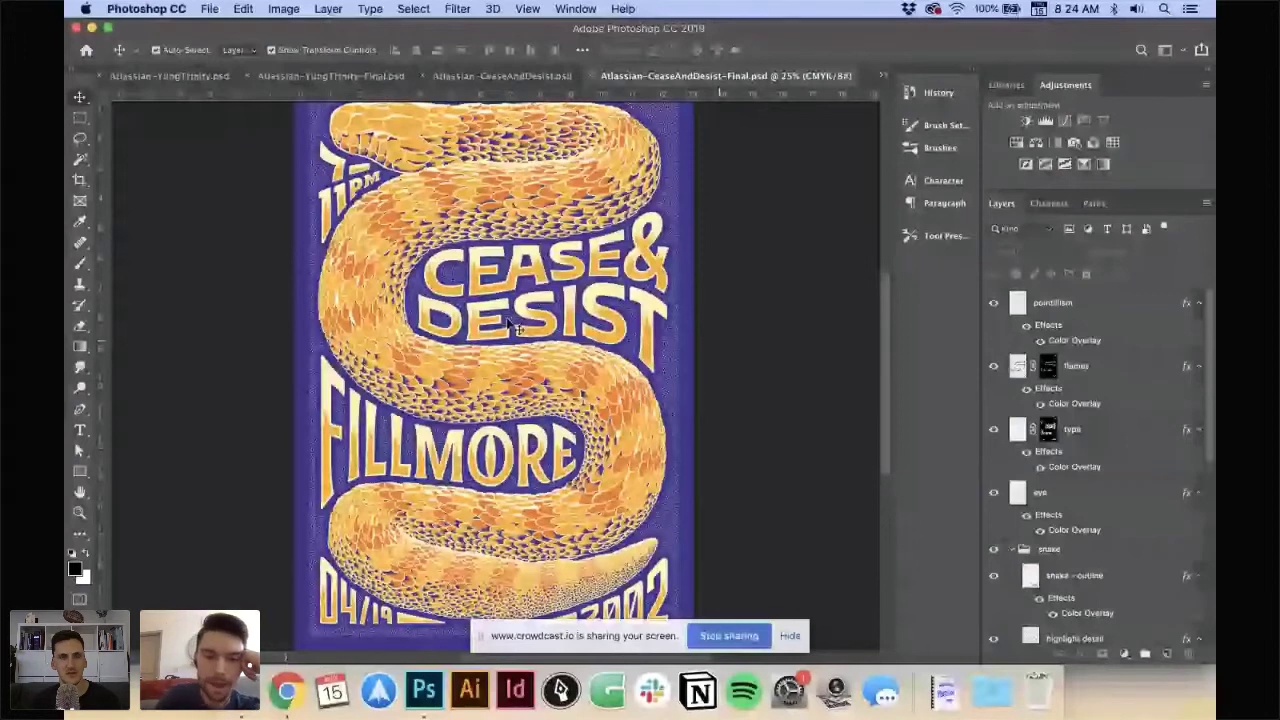
- Examine the snake scales, flame lettering and dotted background of the final Cease & Desist poster up close, from head to tail
{"action": "key", "text": "super+equal"}
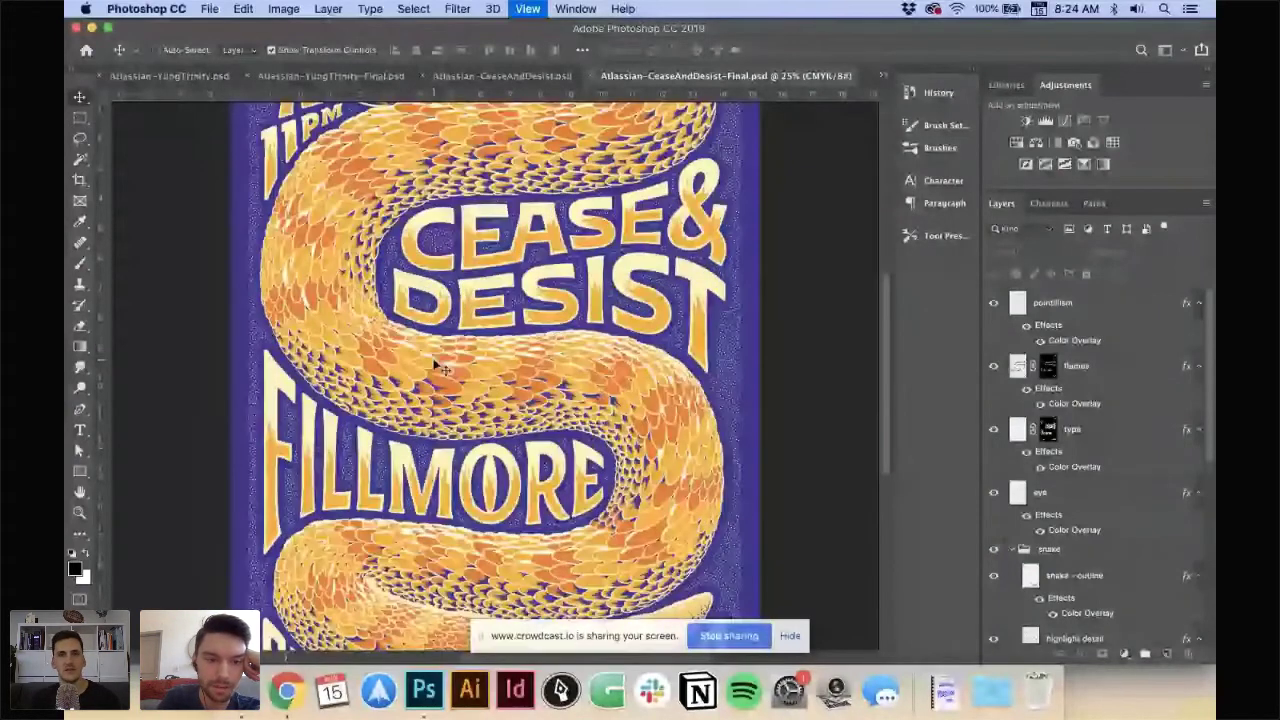
{"action": "key", "text": "super+equal"}
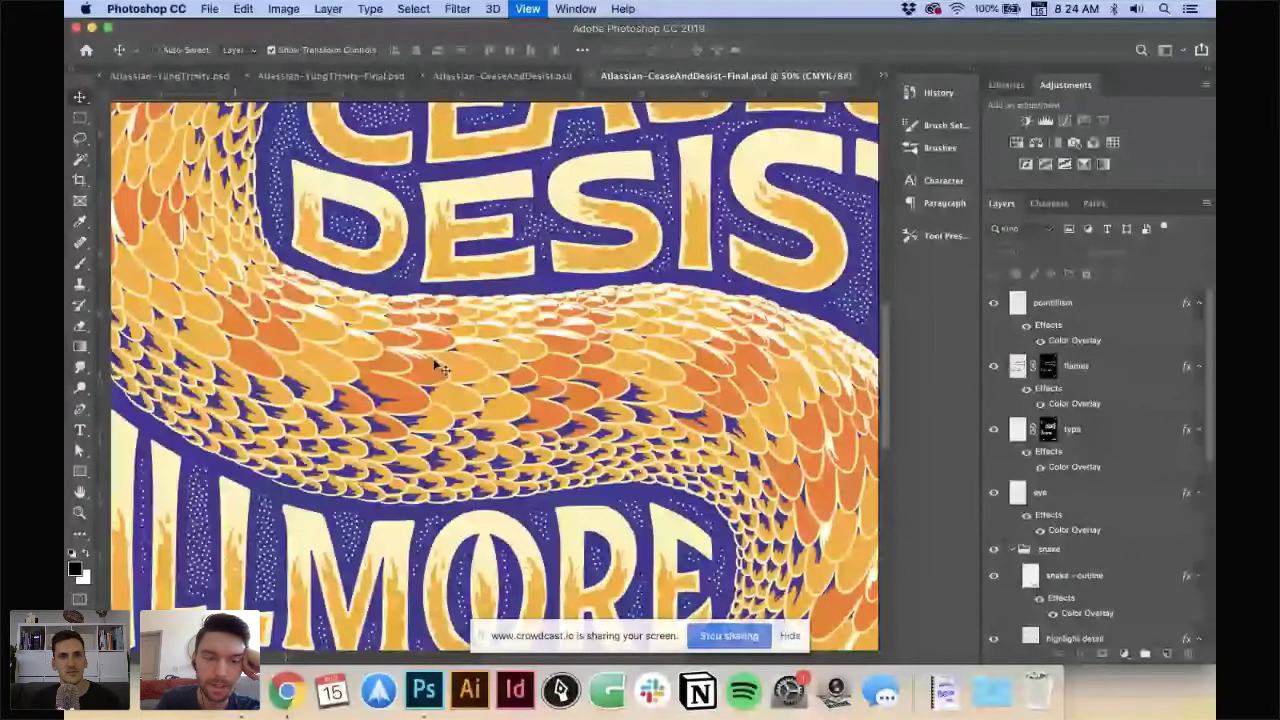
{"action": "key", "text": "super+equal"}
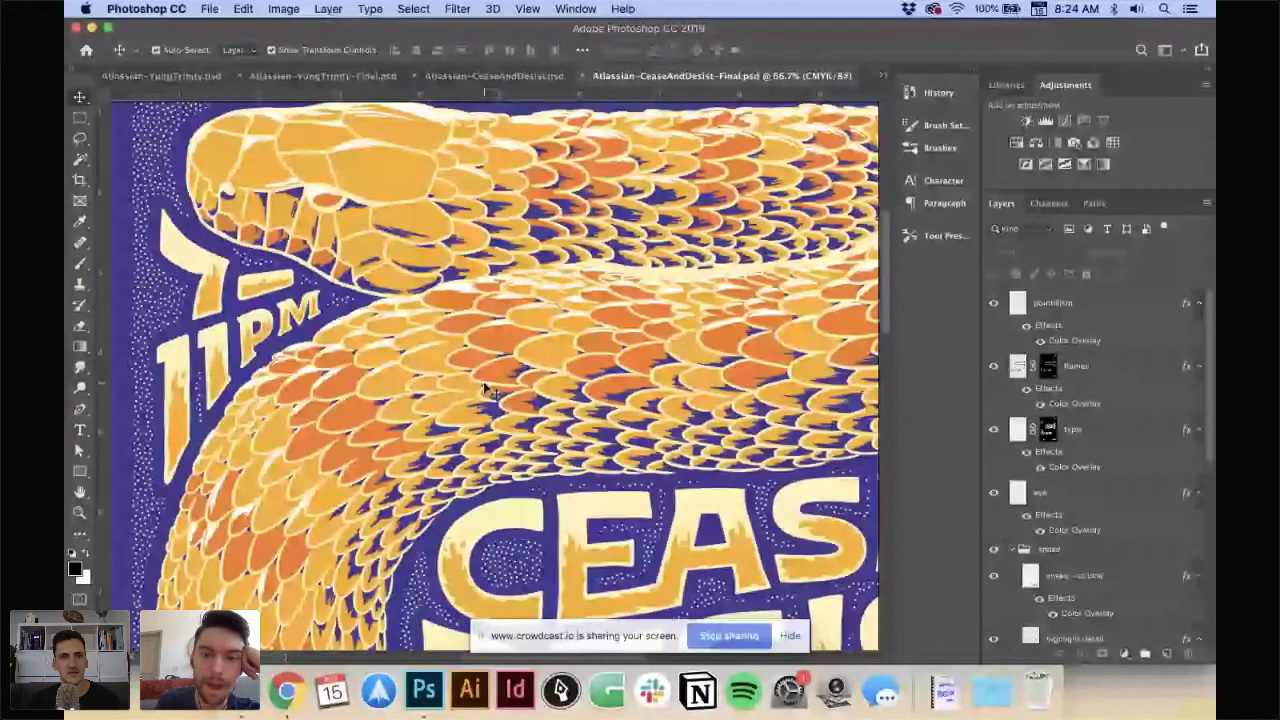
{"action": "scroll", "coordinate": [485, 388], "scroll_direction": "up", "scroll_amount": 3}
{"action": "scroll", "coordinate": [485, 388], "scroll_direction": "right", "scroll_amount": 3}
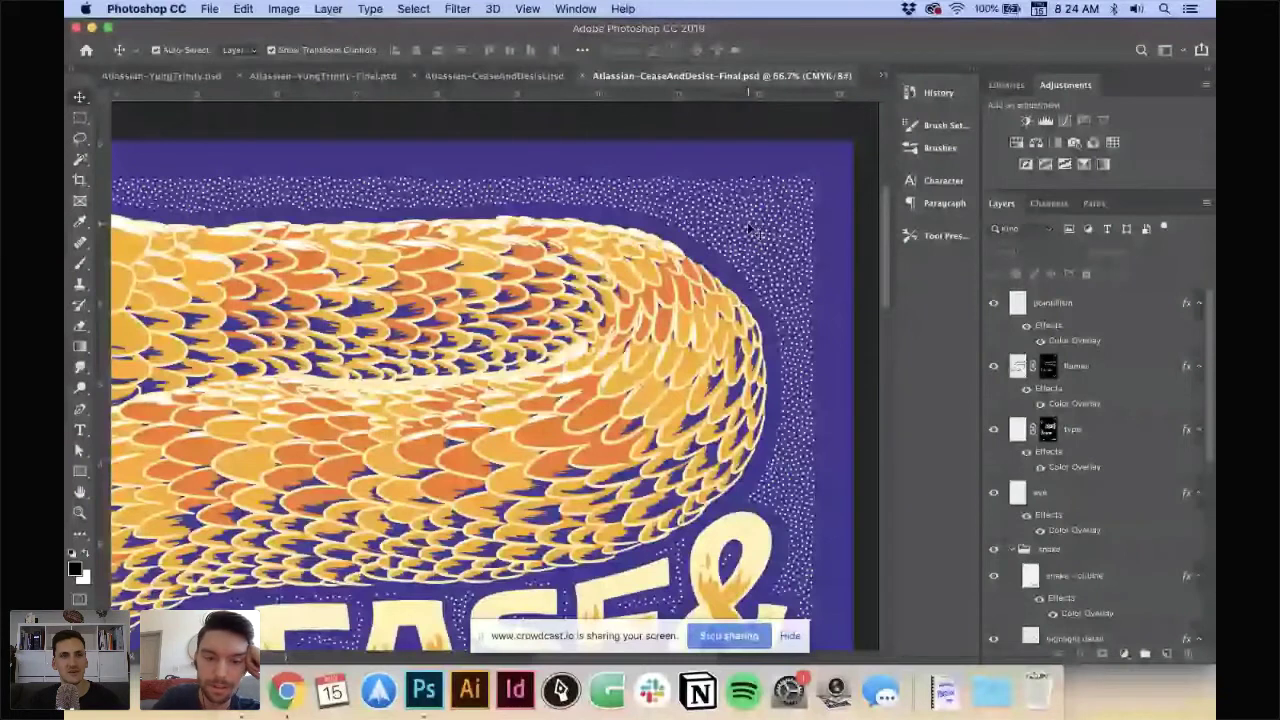
{"action": "scroll", "coordinate": [747, 222], "scroll_direction": "down", "scroll_amount": 5}
{"action": "key", "text": "super+minus"}
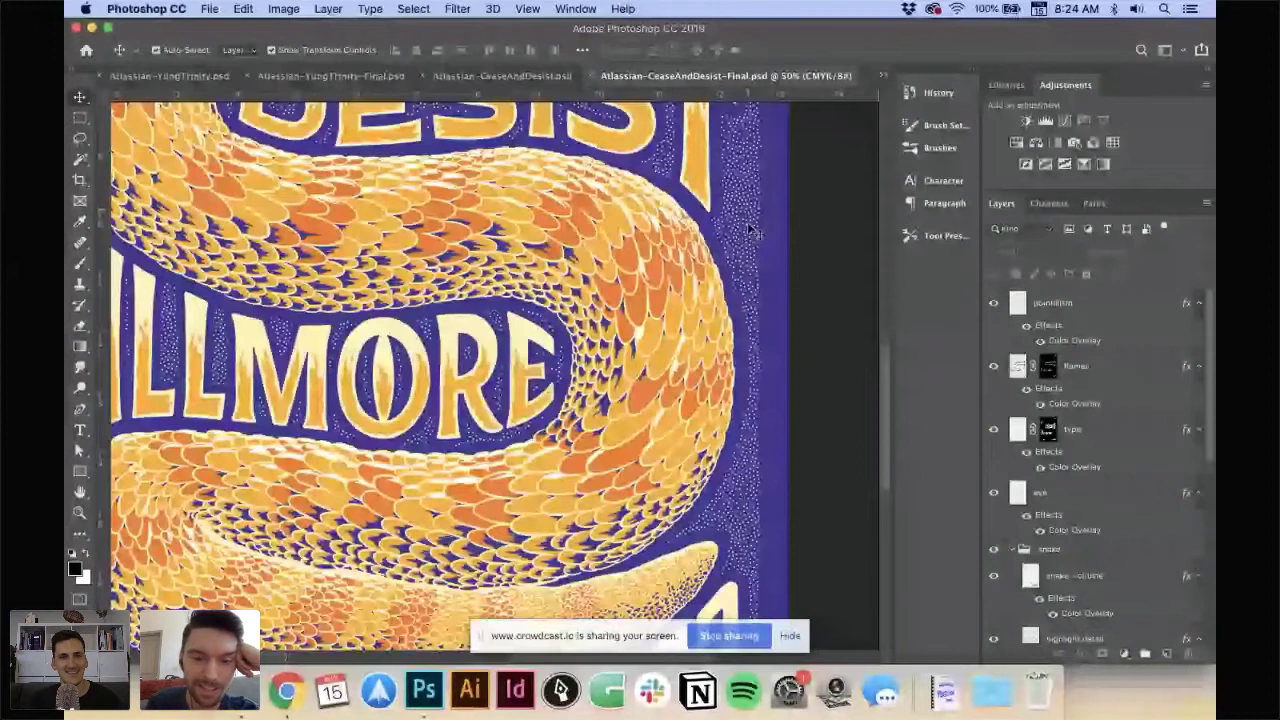
{"action": "scroll", "coordinate": [750, 232], "scroll_direction": "down", "scroll_amount": 5}
{"action": "scroll", "coordinate": [540, 350], "scroll_direction": "left", "scroll_amount": 3}
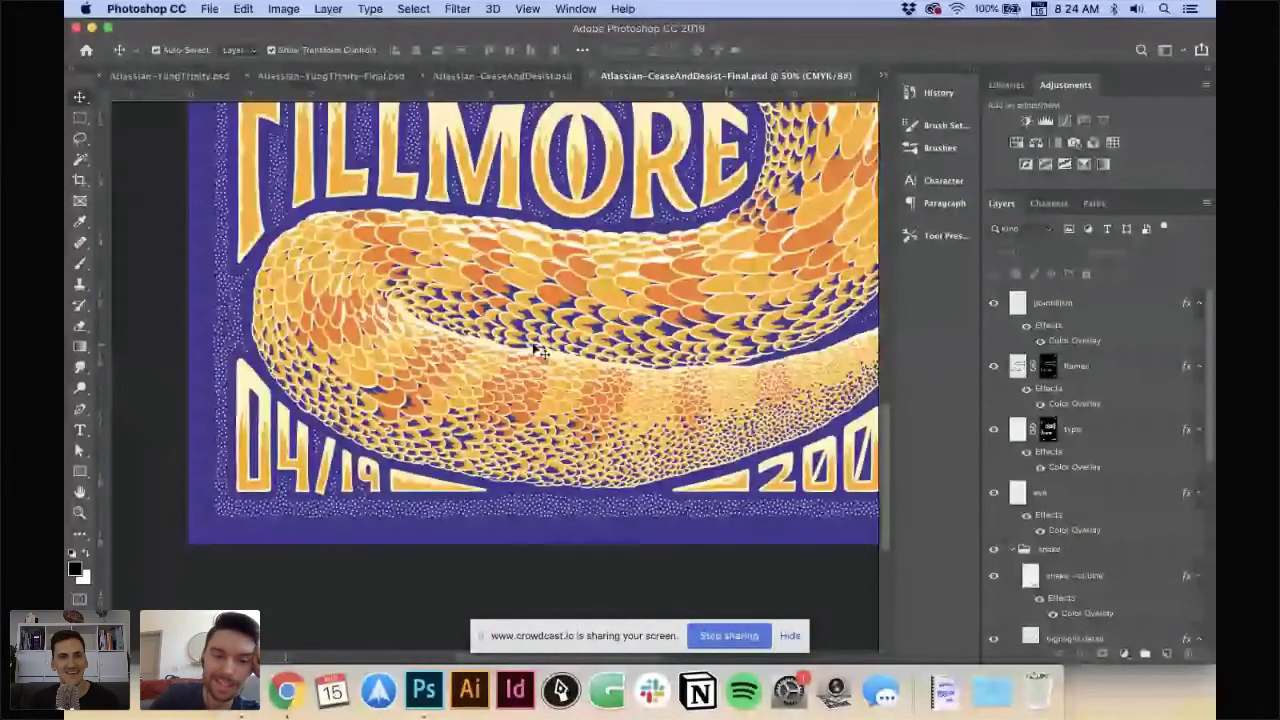
{"action": "scroll", "coordinate": [540, 350], "scroll_direction": "up", "scroll_amount": 1}
- Look over the whole final Cease & Desist poster at reduced zoom, finishing at 25%
{"action": "key", "text": "super+minus"}
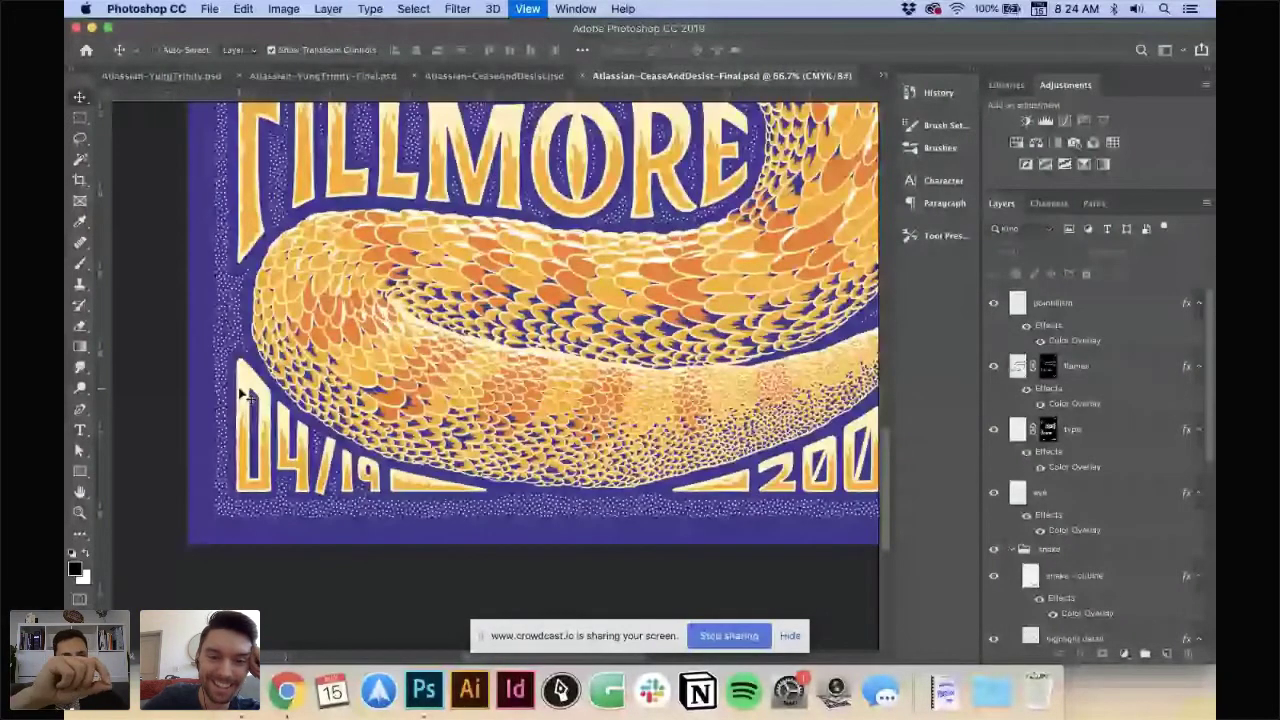
{"action": "key", "text": "super+minus"}
{"action": "key", "text": "super+minus"}
{"action": "key", "text": "super+minus"}
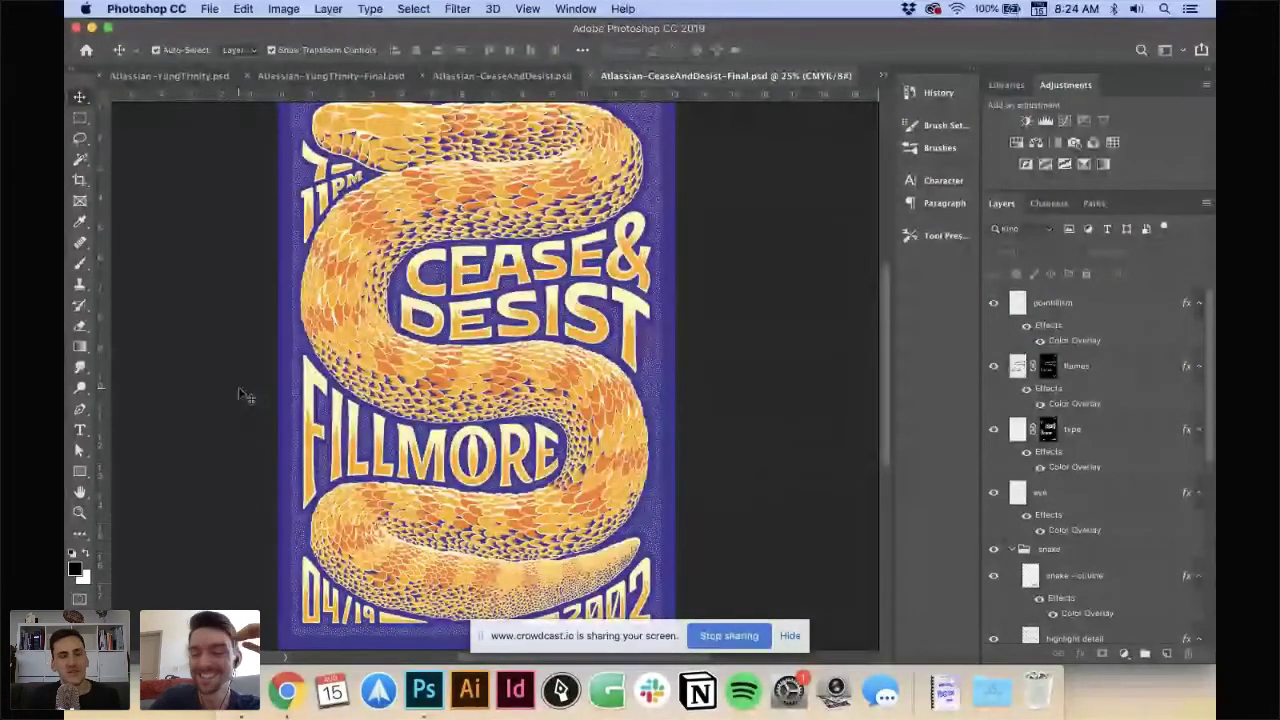
{"action": "key", "text": "super+plus"}
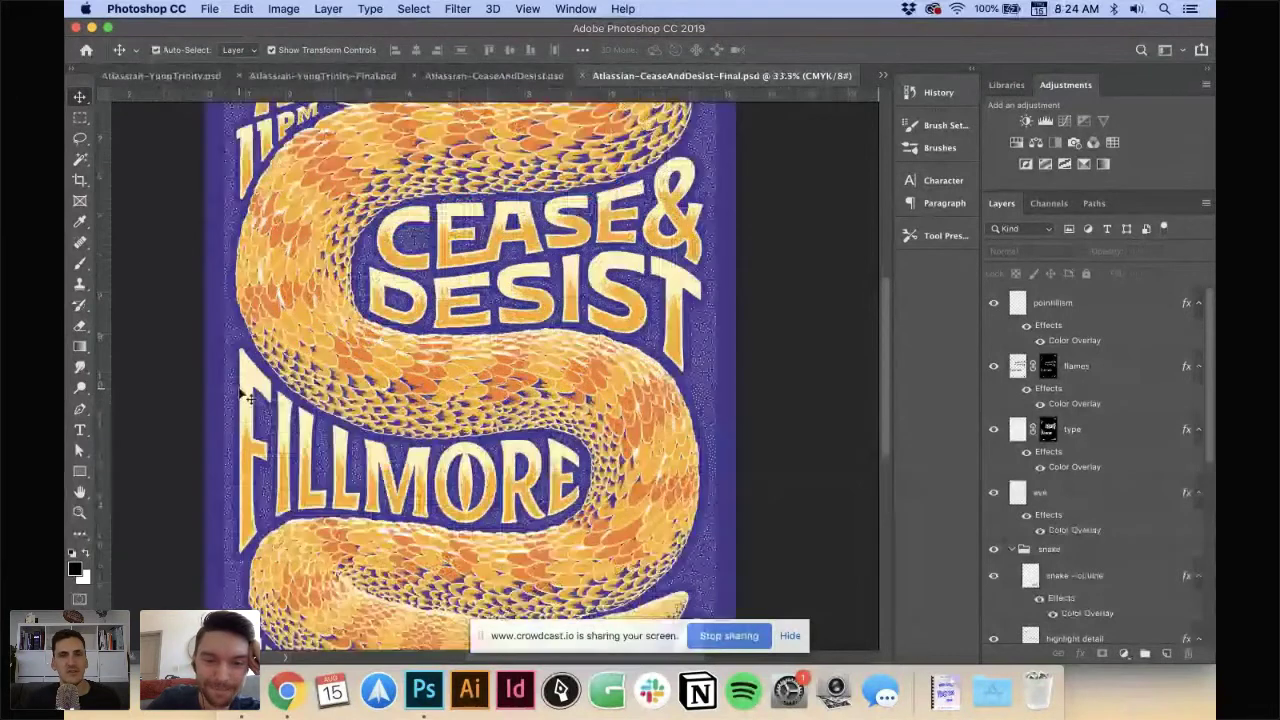
{"action": "key", "text": "super+minus"}
{"action": "key", "text": "super+minus"}
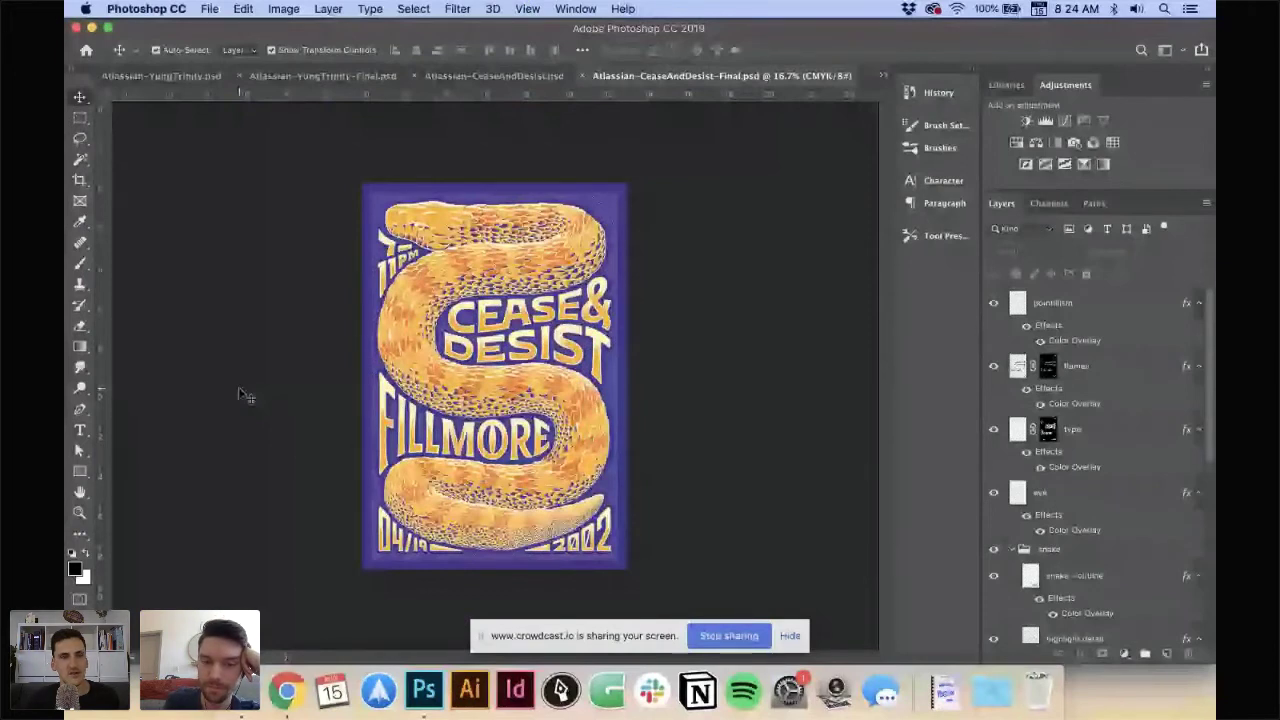
{"action": "key", "text": "super+plus"}
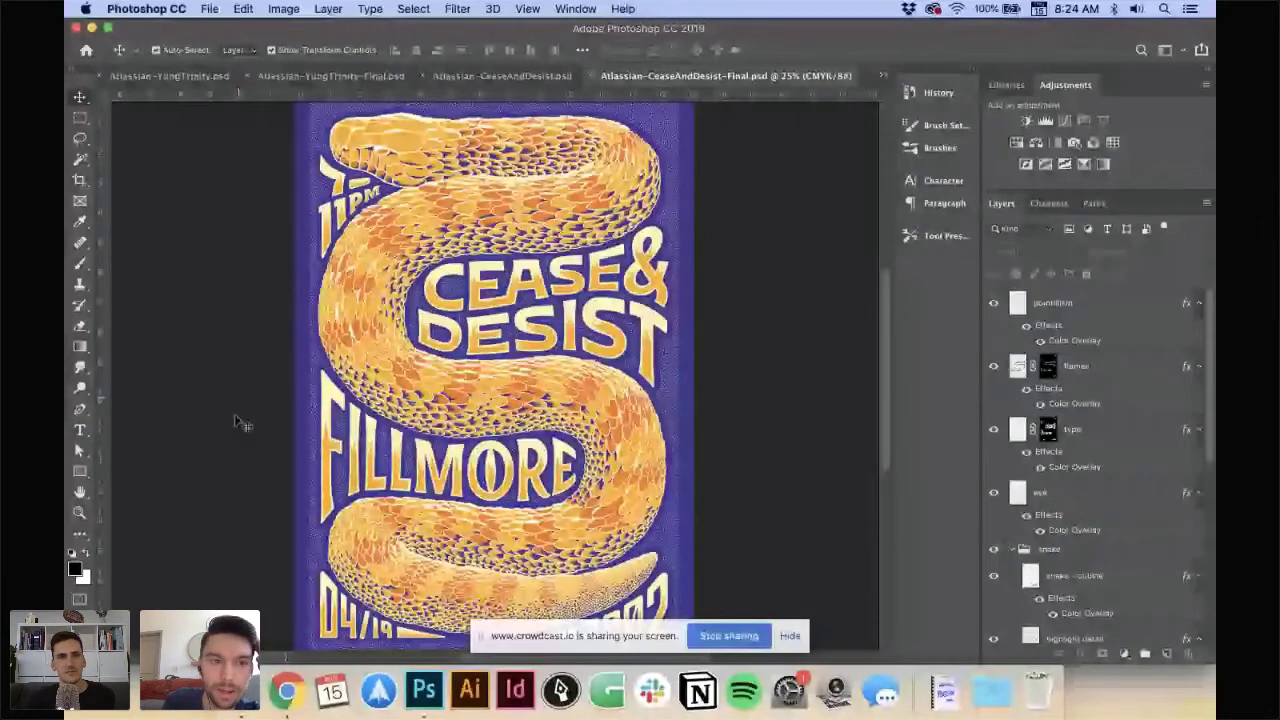
- Switch to Chrome and show the Fillmore Posters board on Pinterest
{"action": "key", "text": "super+Tab"}
{"action": "left_click", "coordinate": [235, 40]}
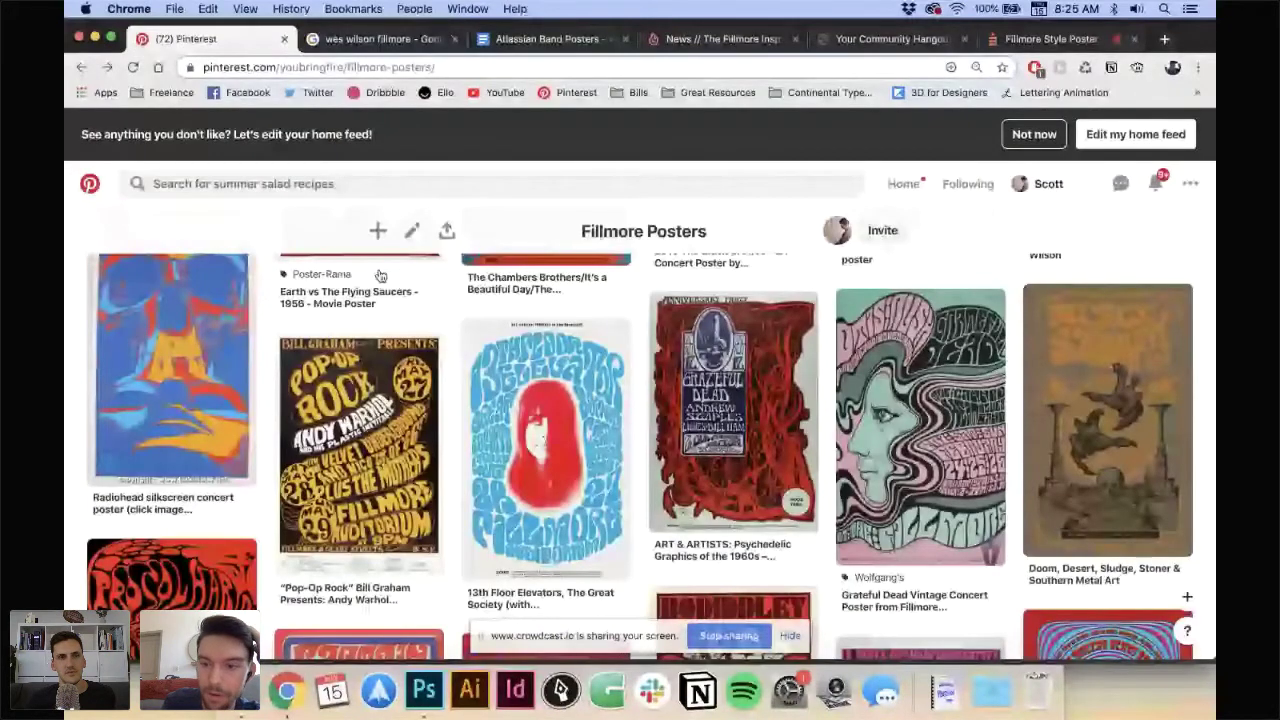
- Browse the Fillmore Posters board and open a poster pin to look at its warped lettering up close
{"action": "scroll", "coordinate": [550, 517], "scroll_direction": "down", "scroll_amount": 5}
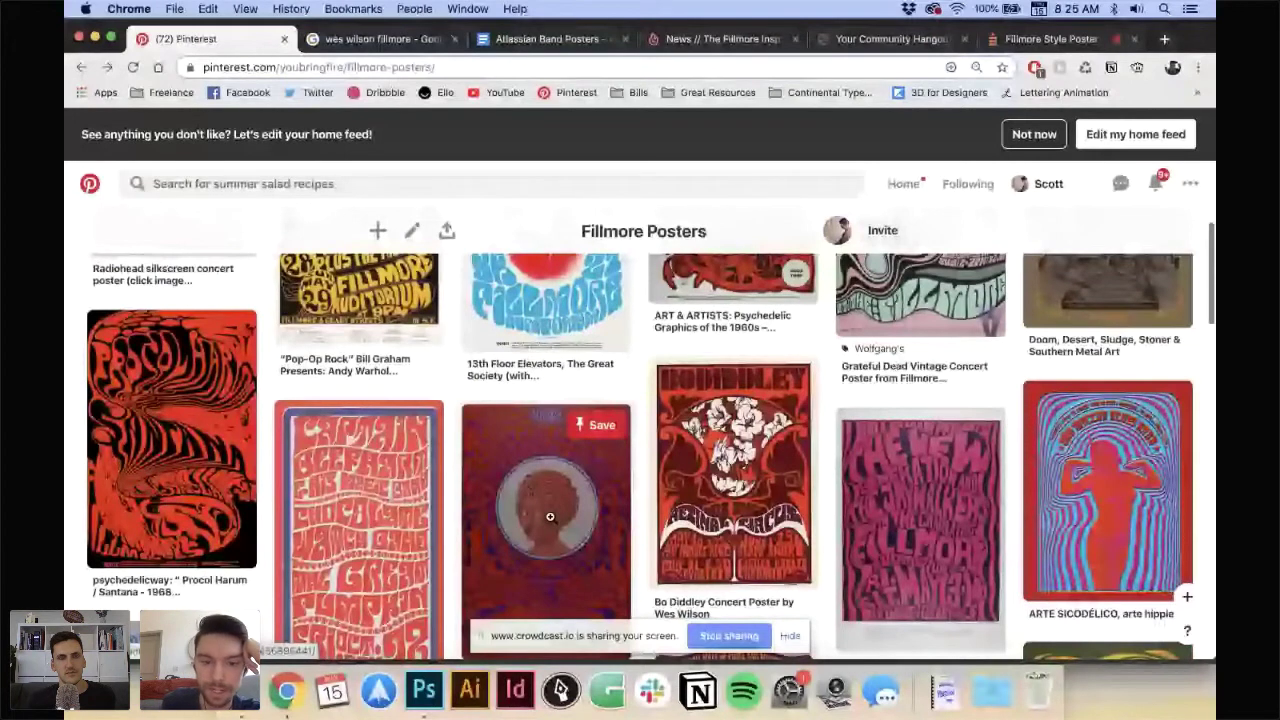
{"action": "left_click", "coordinate": [550, 517]}
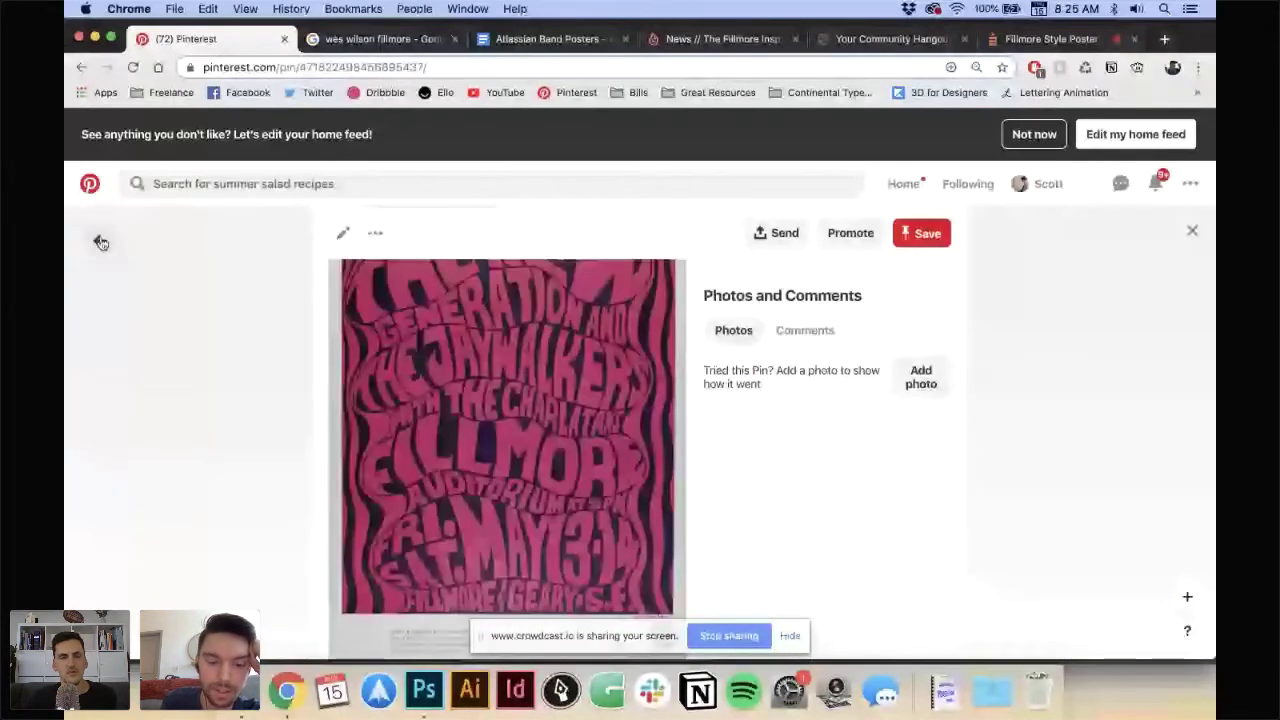
- Switch to Photoshop and examine the final Cease & Desist poster's Fillmore lettering and lower snake coils, finishing with the poster at 25%
{"action": "key", "text": "super+Tab"}
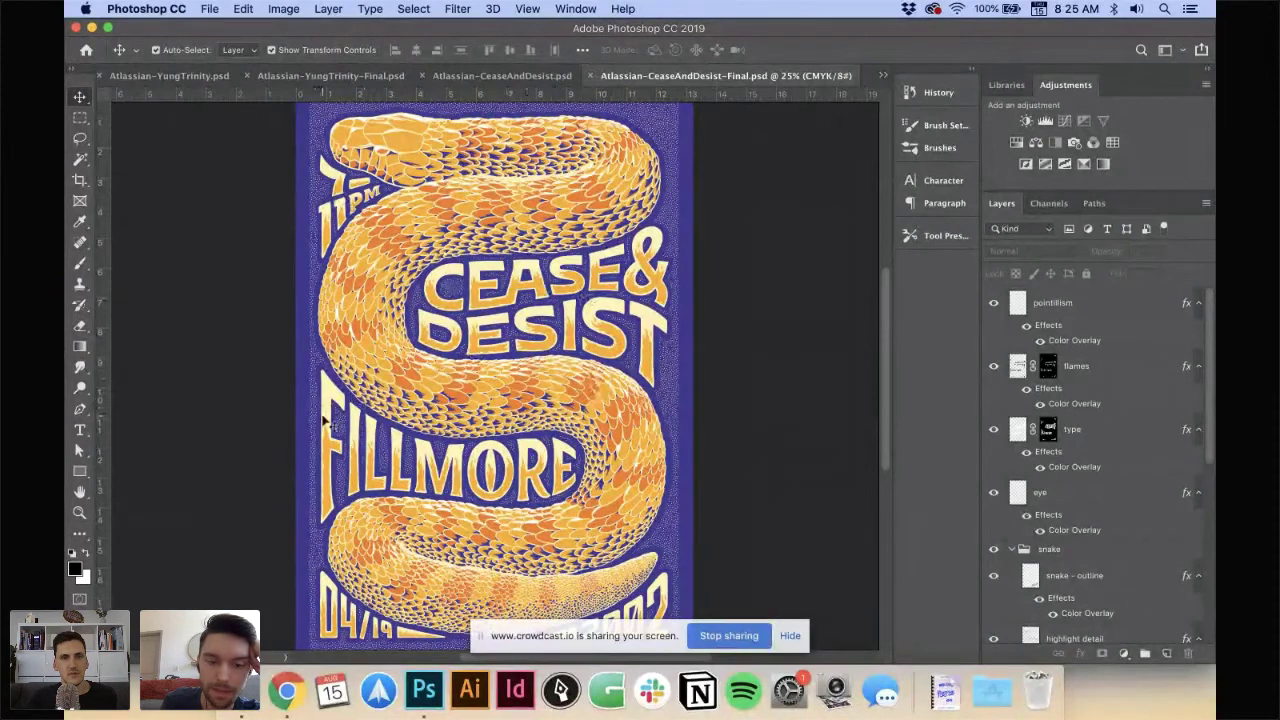
{"action": "scroll", "coordinate": [460, 450], "scroll_direction": "down", "scroll_amount": 3}
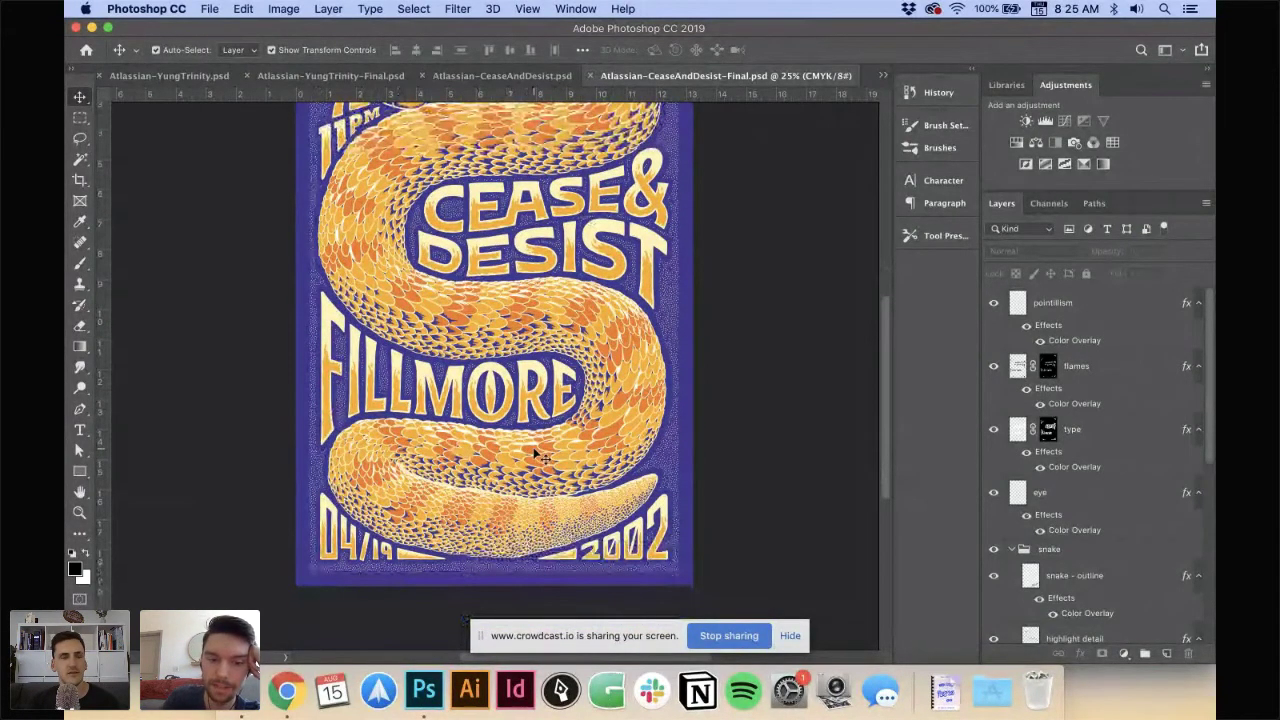
{"action": "key", "text": "super+equal"}
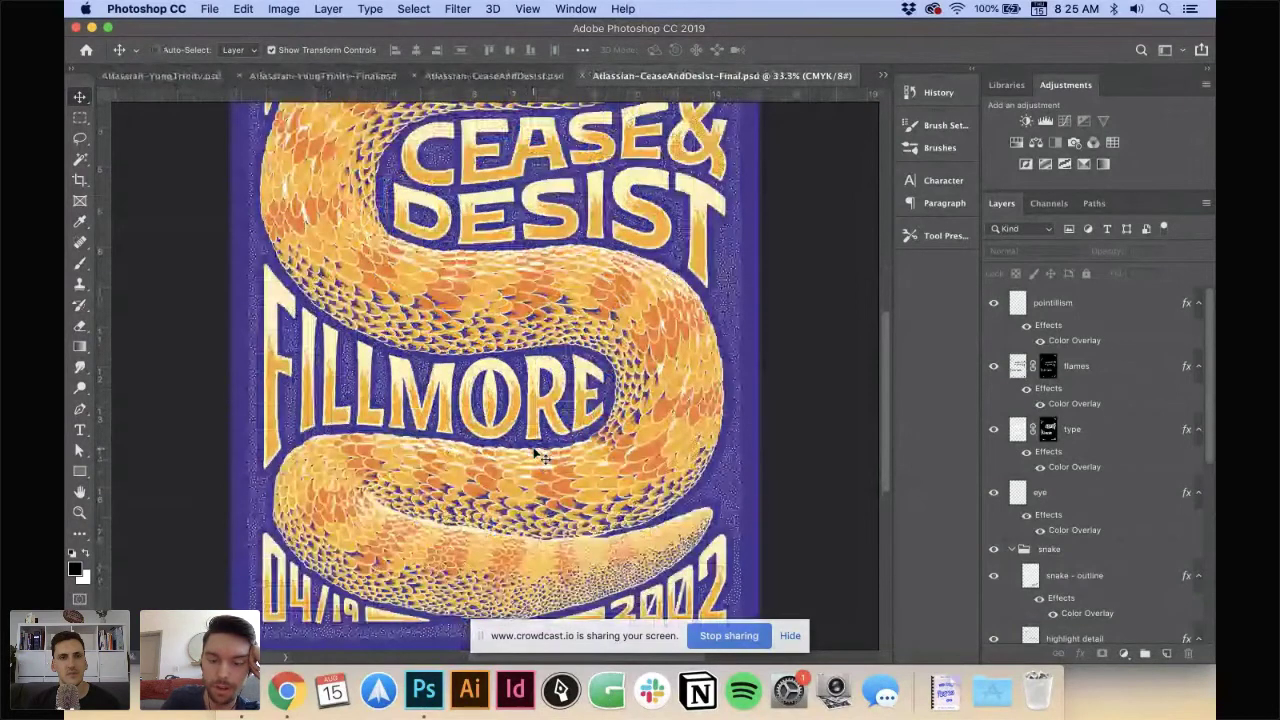
{"action": "key", "text": "super+equal"}
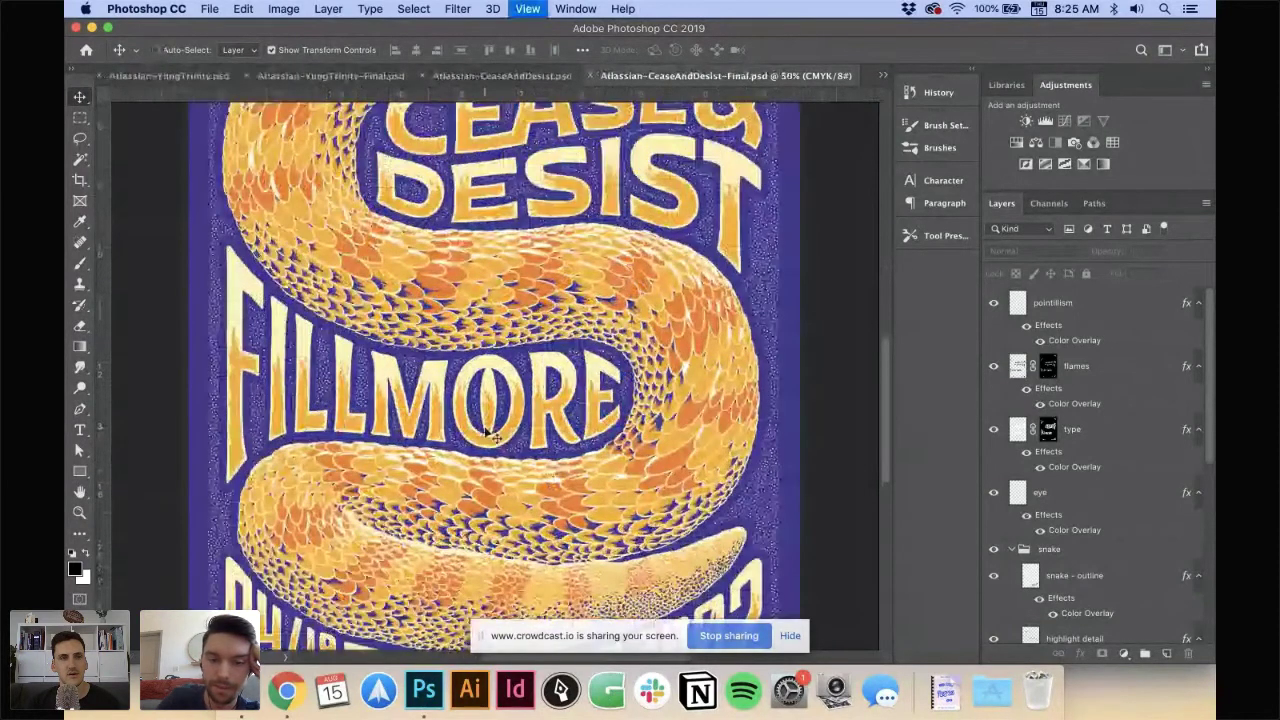
{"action": "key", "text": "super+minus"}
{"action": "key", "text": "super+minus"}
{"action": "key", "text": "super+minus"}
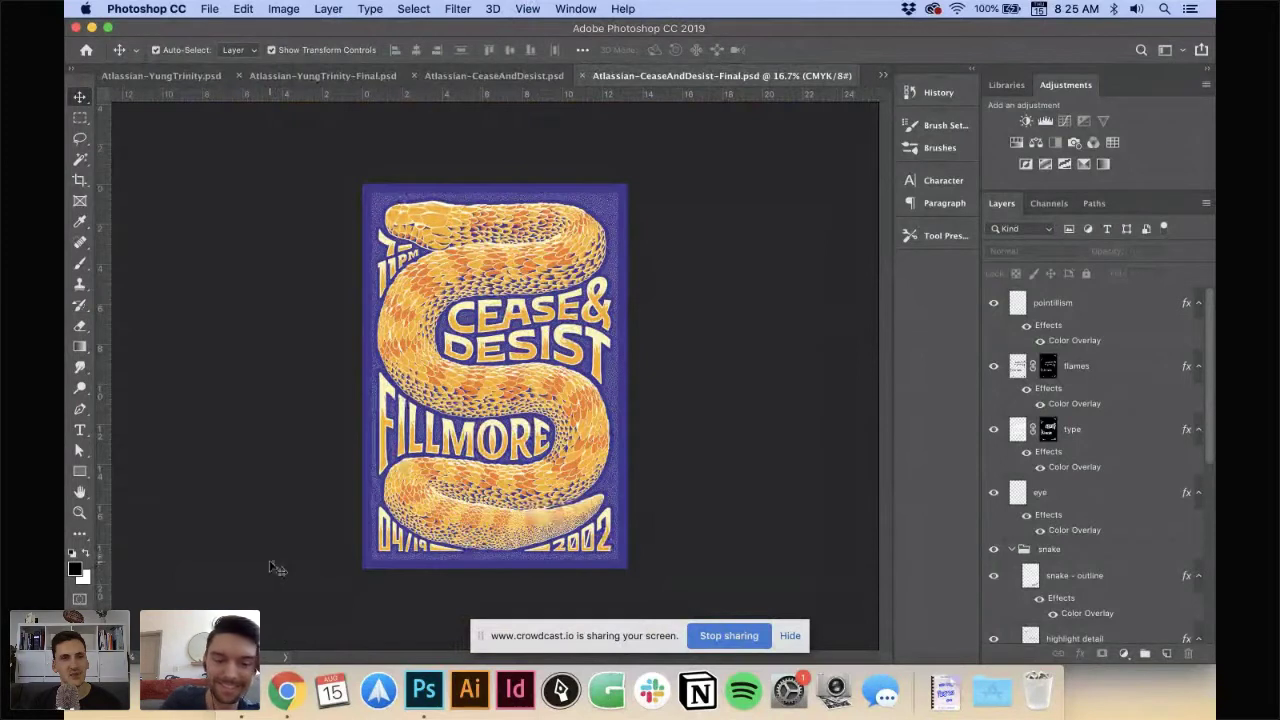
{"action": "key", "text": "super+equal"}
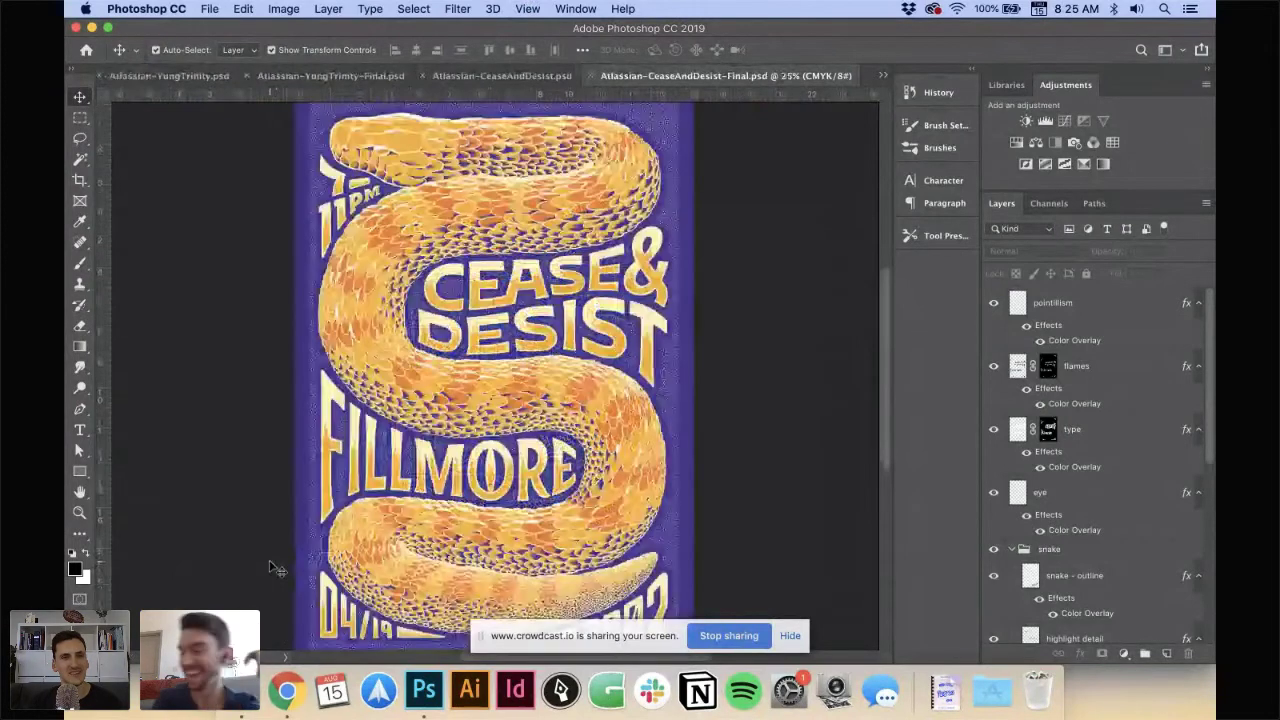
- Switch to Finder and open Atlassian-MojitoLove-Final.psd from the Finals folder in Photoshop
{"action": "left_click", "coordinate": [286, 692]}
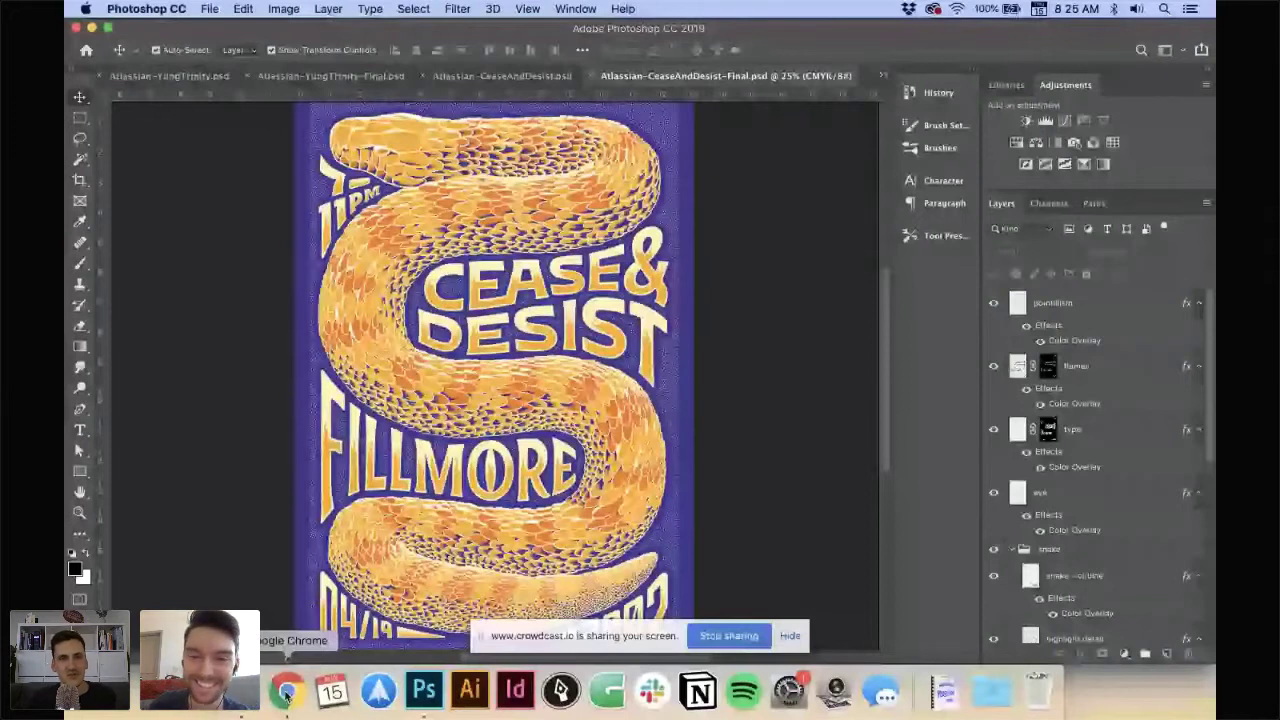
{"action": "left_click", "coordinate": [240, 692]}
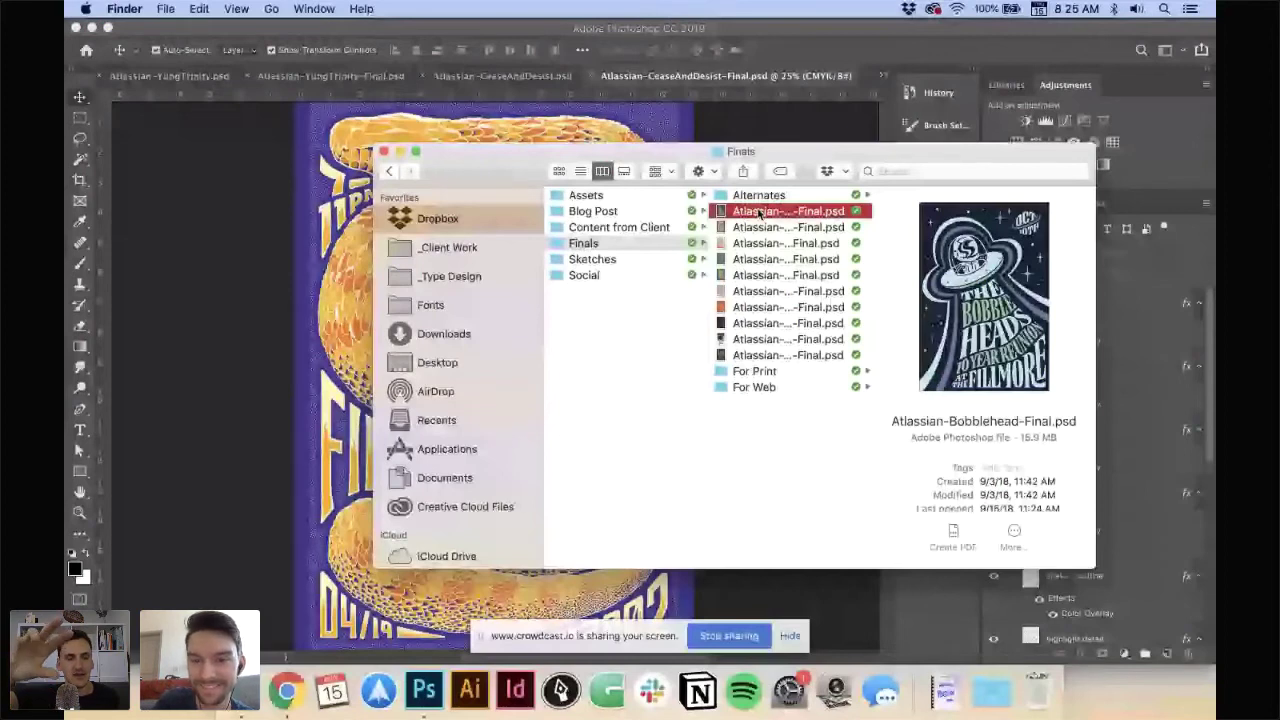
{"action": "left_click", "coordinate": [757, 259]}
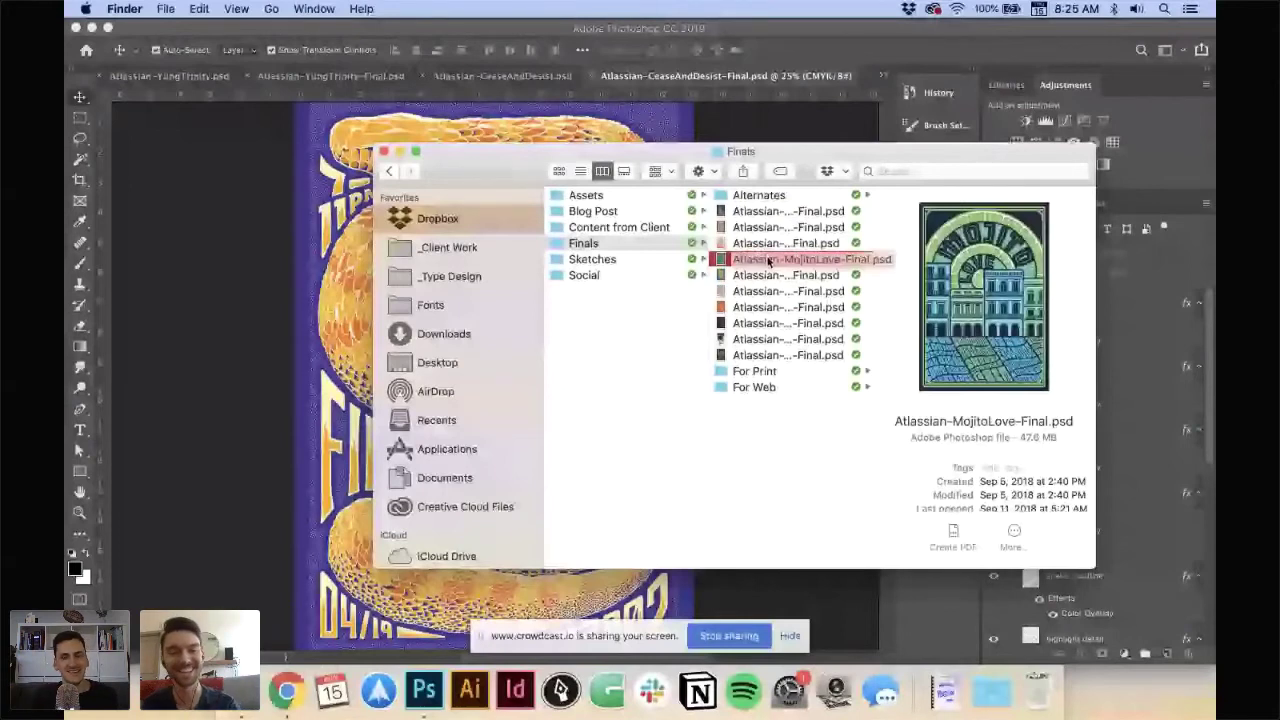
{"action": "double_click", "coordinate": [768, 260]}
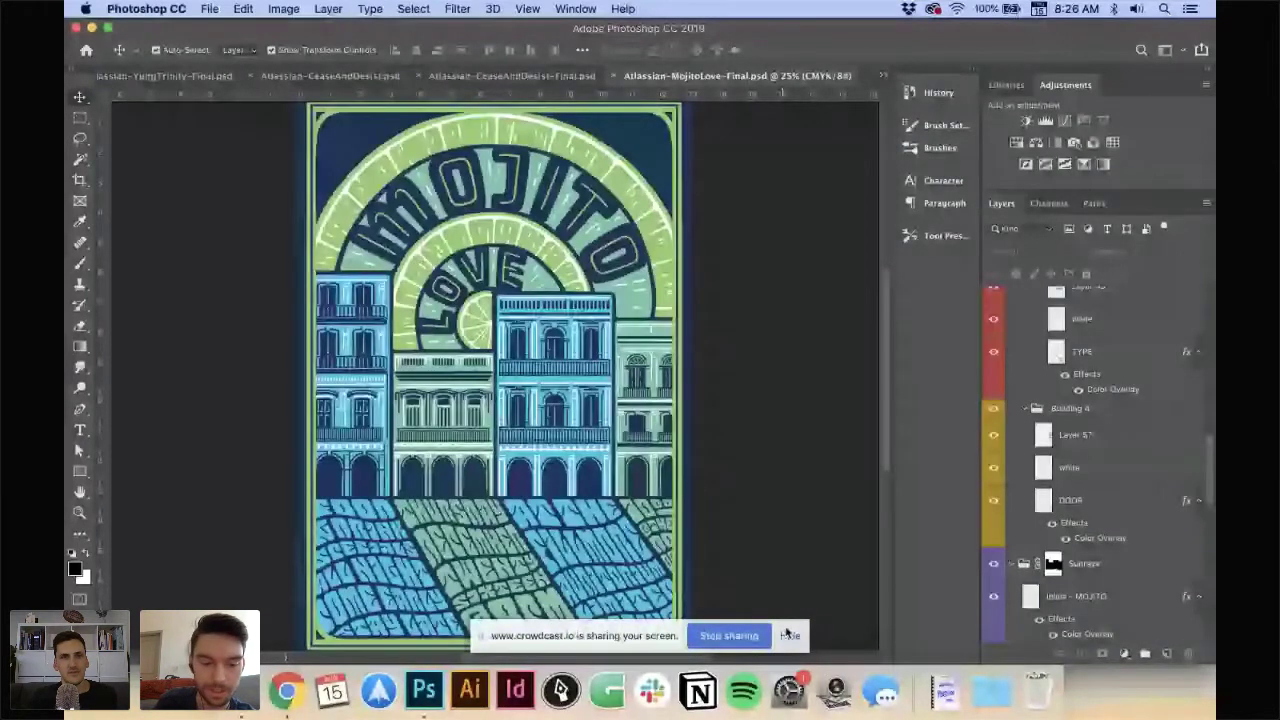
- Check the Crowdcast chat in Chrome, and return through Finder to the Mojito Love final in Photoshop
{"action": "key", "text": "super+Tab"}
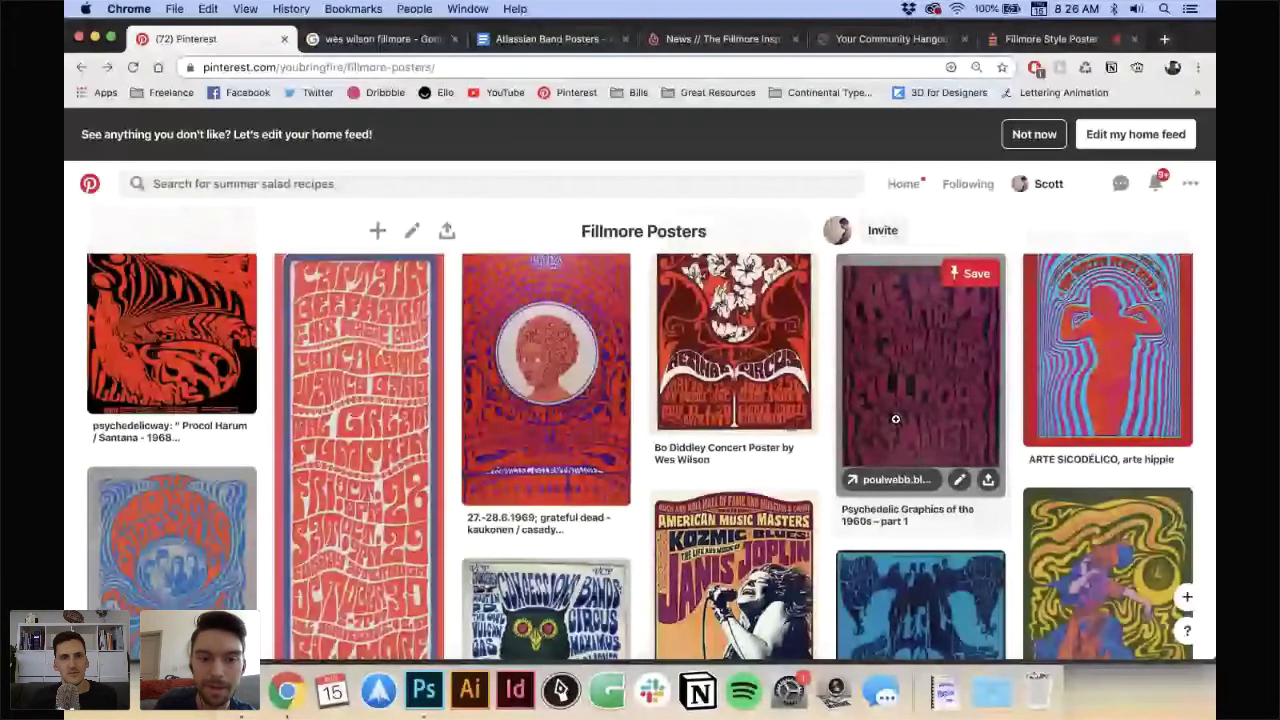
{"action": "key", "text": "ctrl+shift+Tab"}
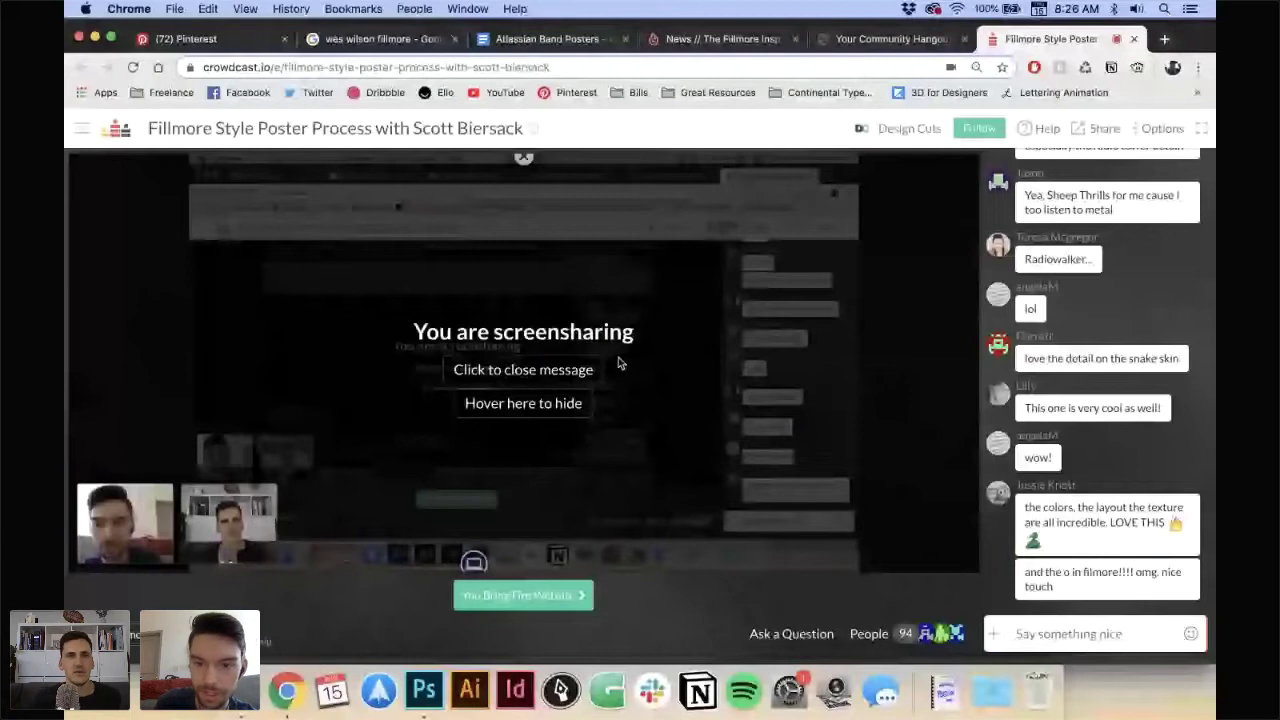
{"action": "key", "text": "super+Tab"}
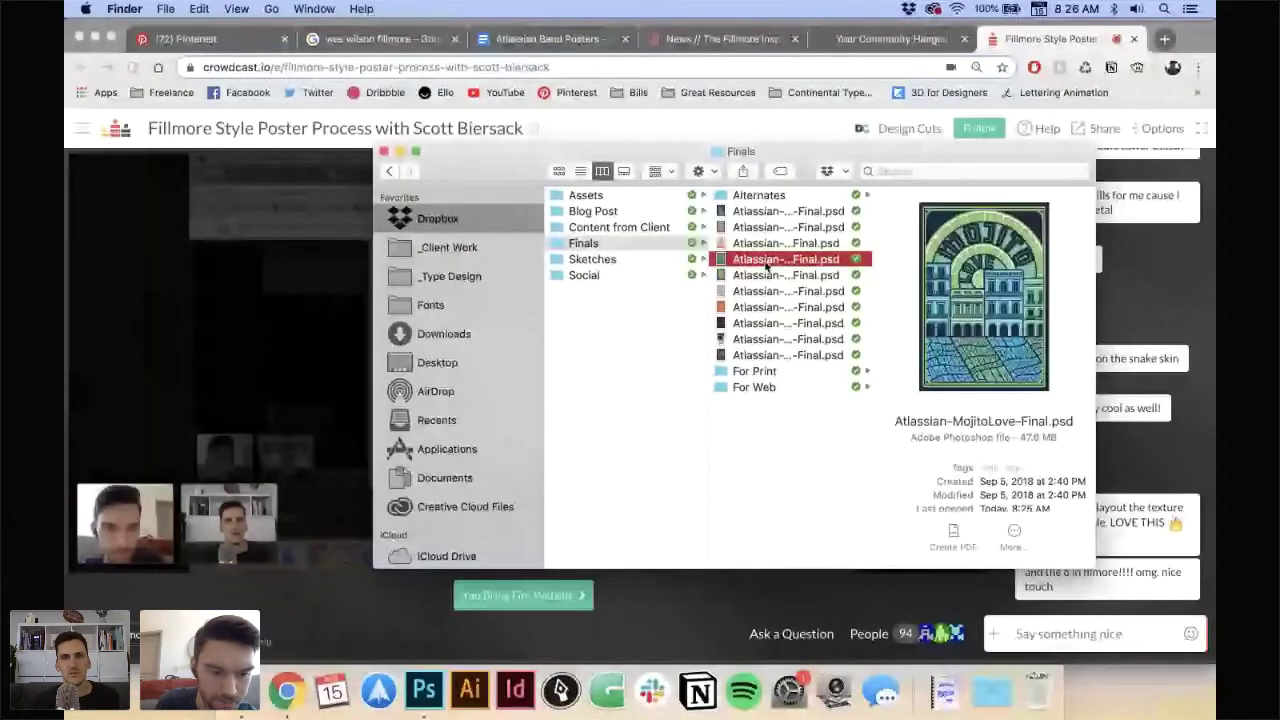
{"action": "double_click", "coordinate": [767, 261]}
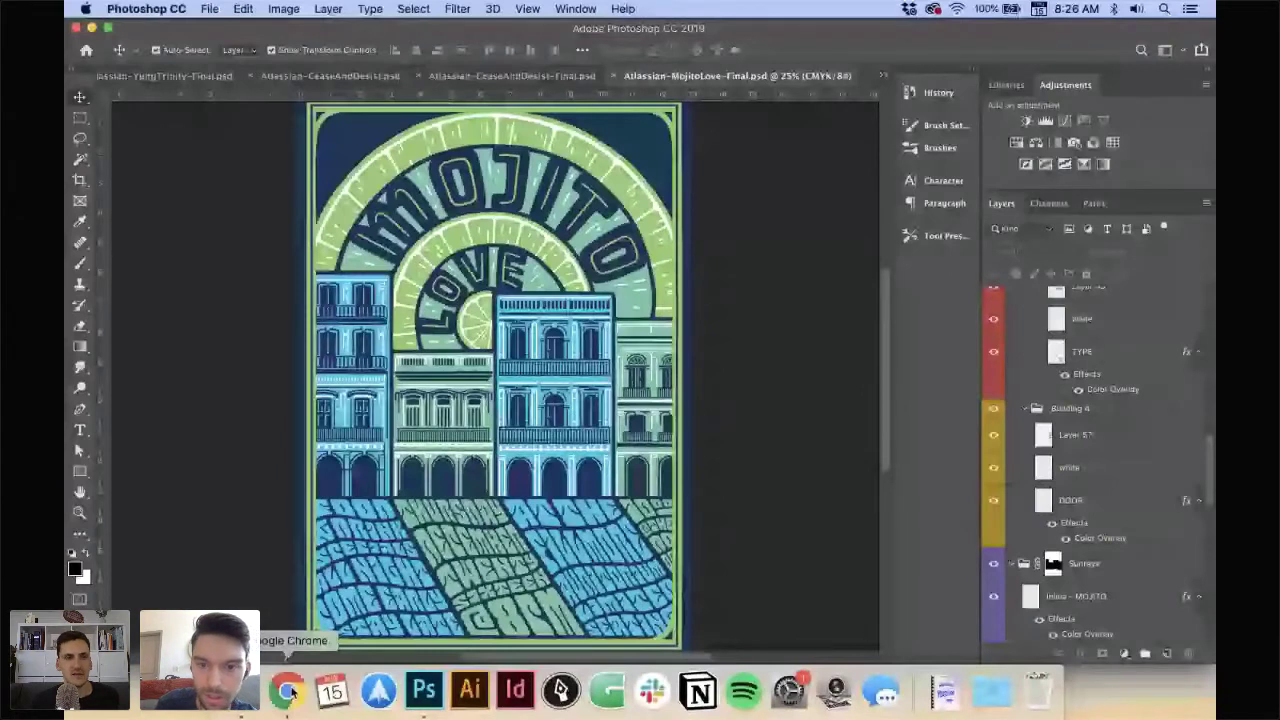
- Switch to Finder and open the Mojito Love sketch from the Sketches folder in Photoshop
{"action": "key", "text": "super+Tab"}
{"action": "left_click", "coordinate": [788, 244]}
{"action": "key", "text": "Down"}
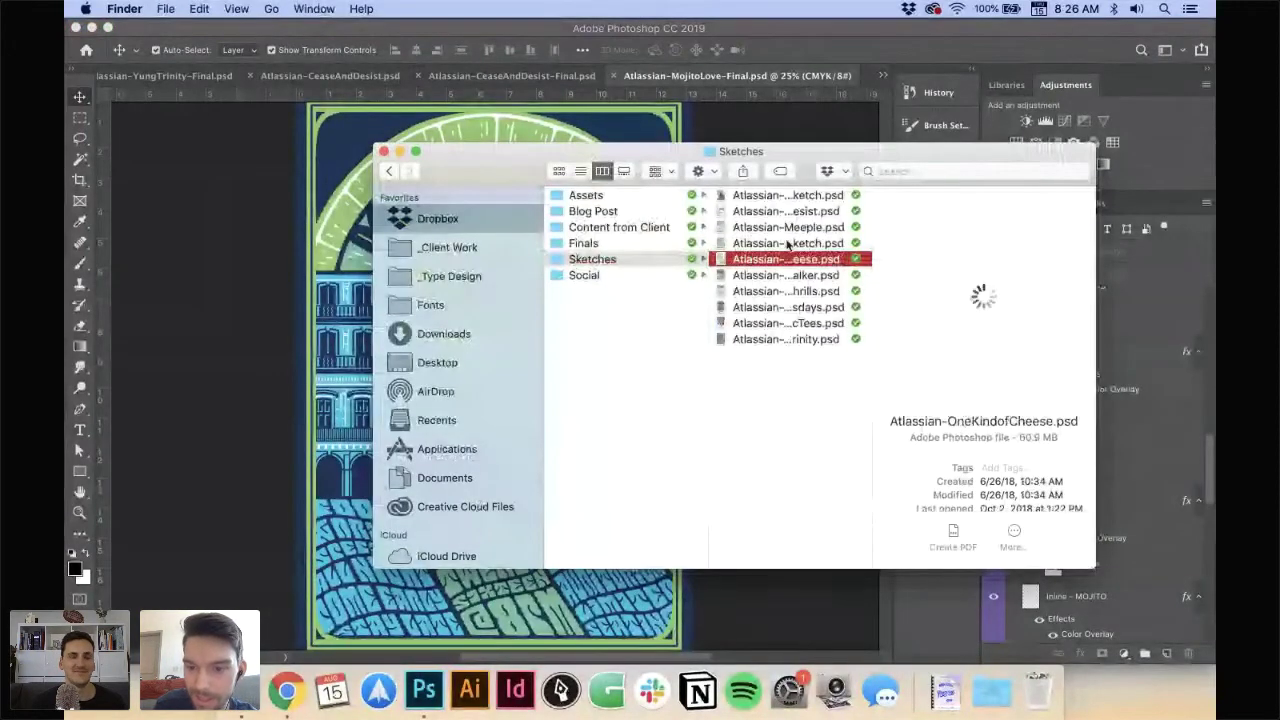
{"action": "key", "text": "Up"}
{"action": "key", "text": "super+Tab"}
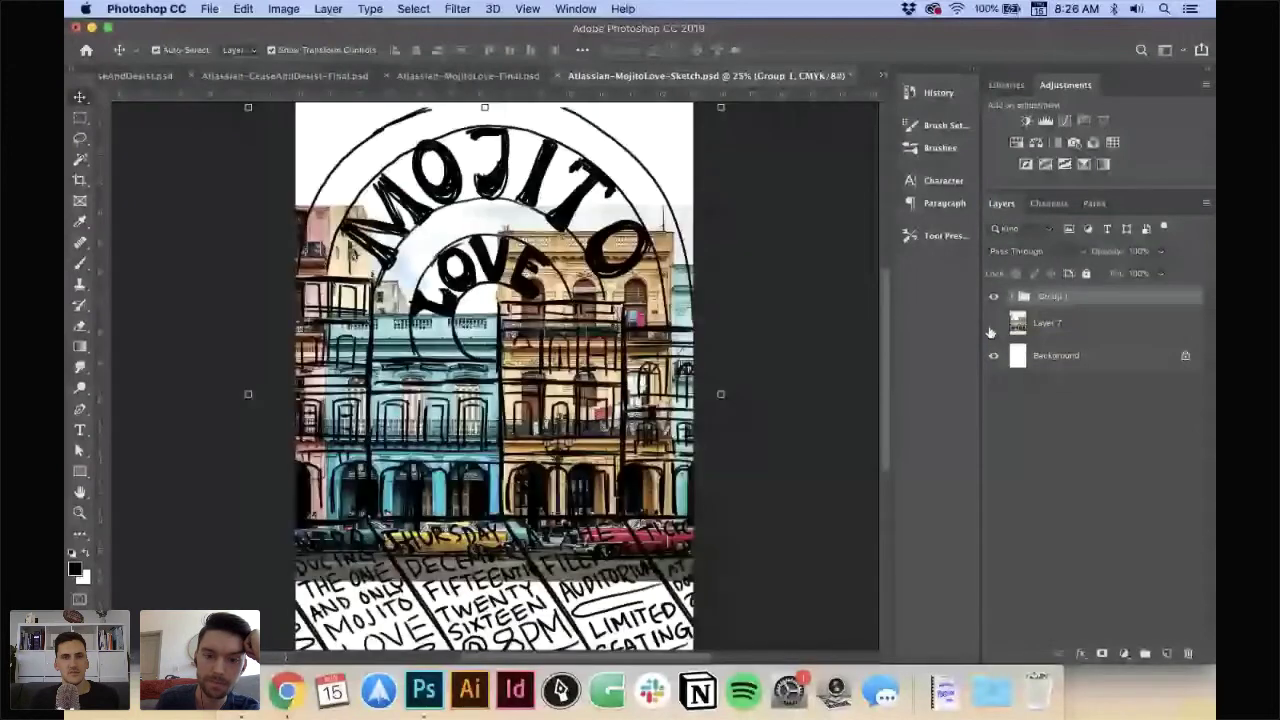
- Compare the Mojito Love sketch with its building photo by toggling Group 1 and Layer 7, leaving only the sketch shown over the background
{"action": "left_click", "coordinate": [991, 329]}
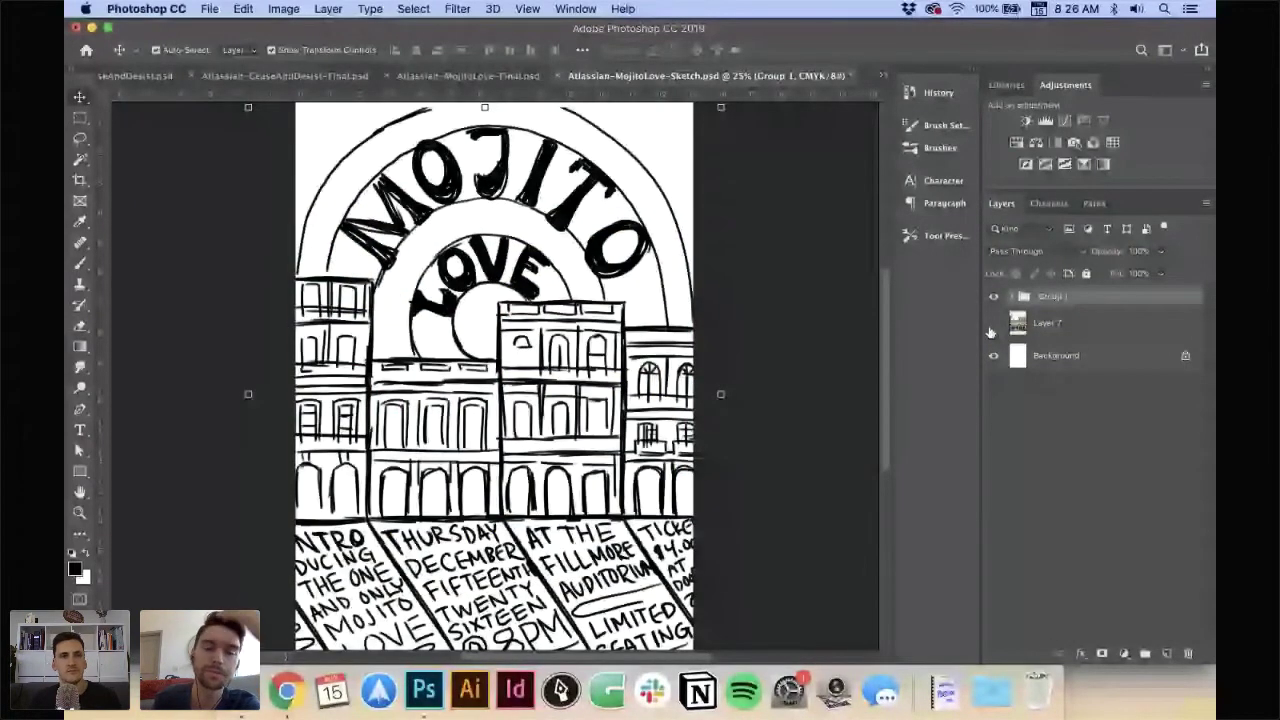
{"action": "left_click", "coordinate": [991, 323]}
{"action": "left_click", "coordinate": [993, 297]}
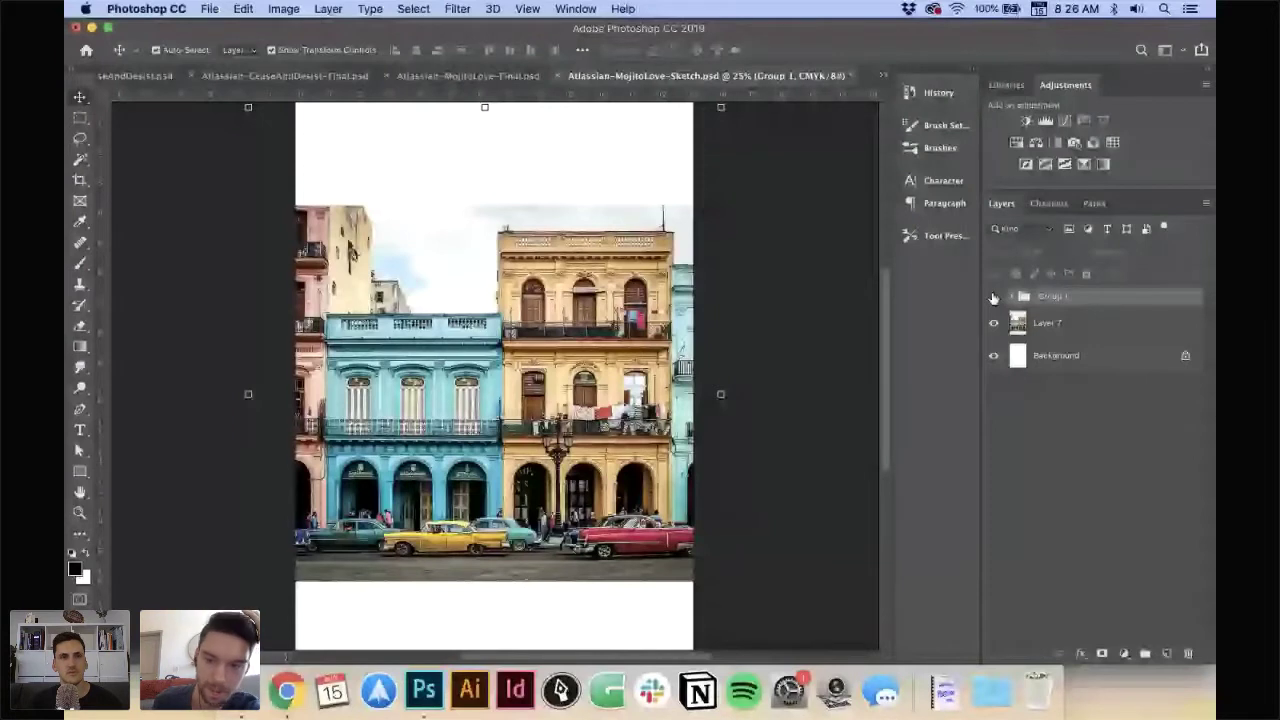
{"action": "left_click", "coordinate": [993, 297]}
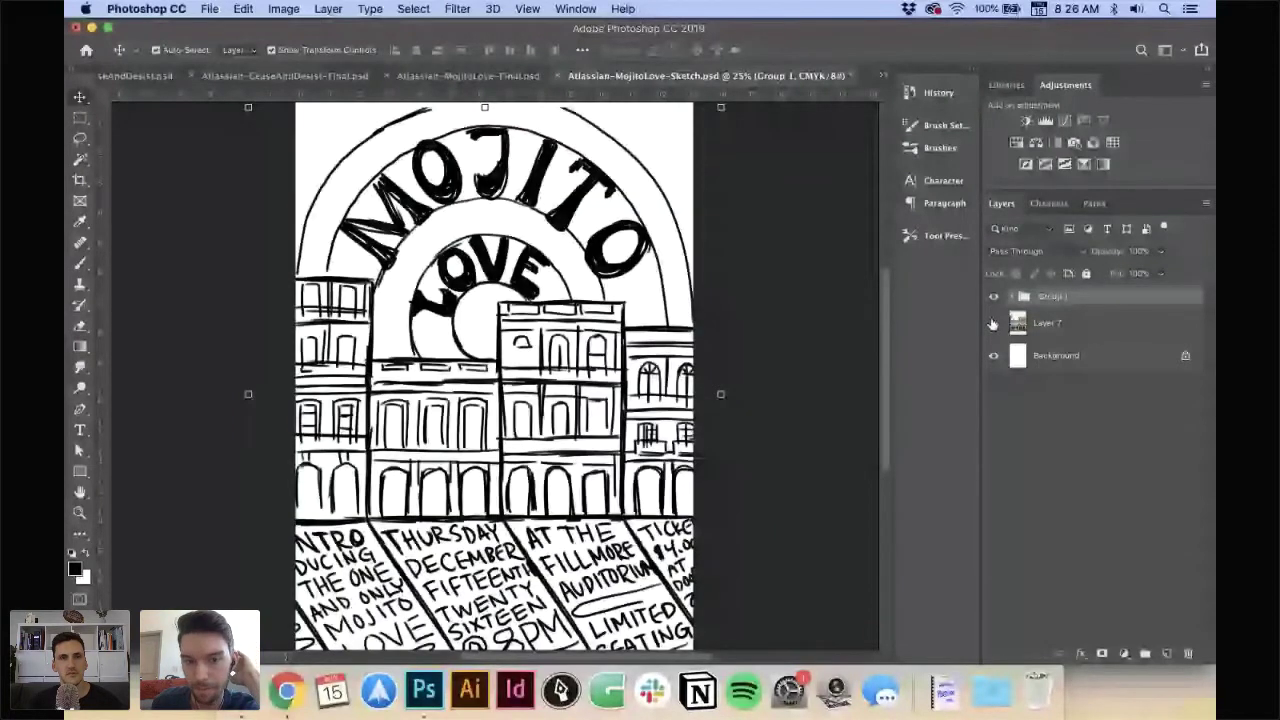
{"action": "left_click", "coordinate": [993, 297]}
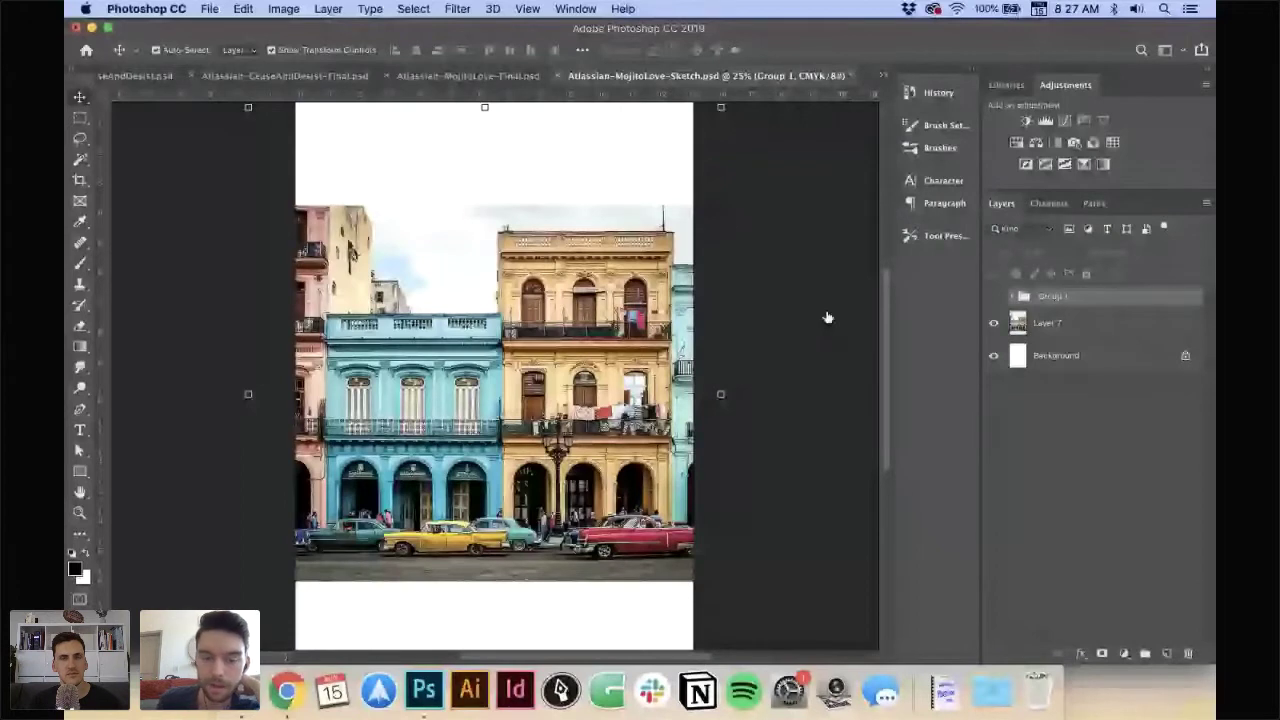
{"action": "key", "text": "ctrl+z"}
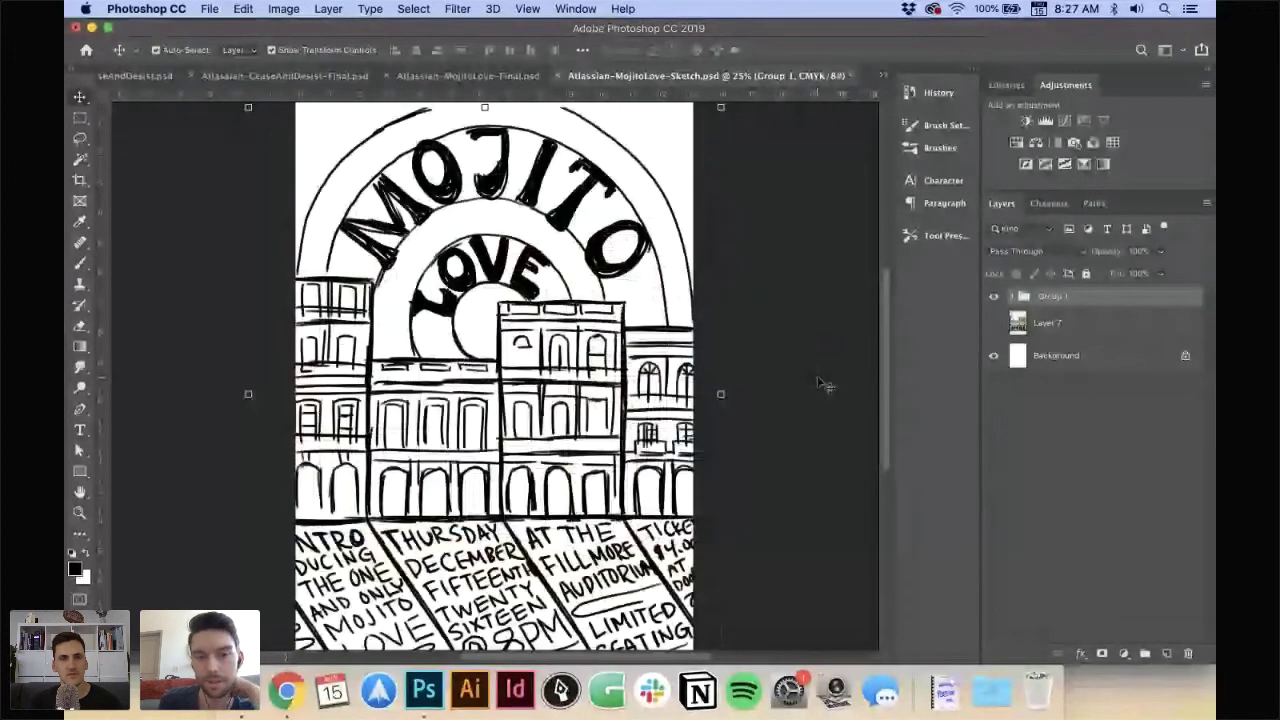
{"action": "scroll", "coordinate": [820, 383], "scroll_direction": "down", "scroll_amount": 2}
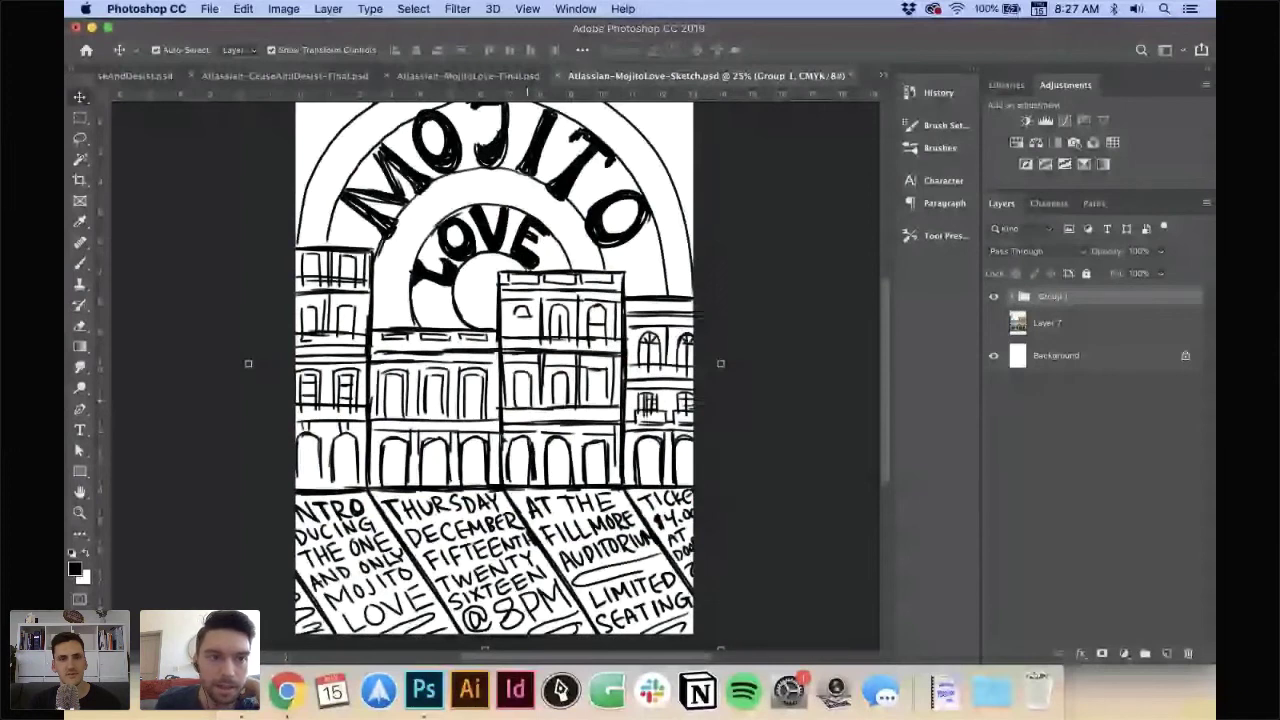
- Switch to Chrome and show the Mojito Love entry in the Atlassian Band Posters document
{"action": "key", "text": "super+Tab"}
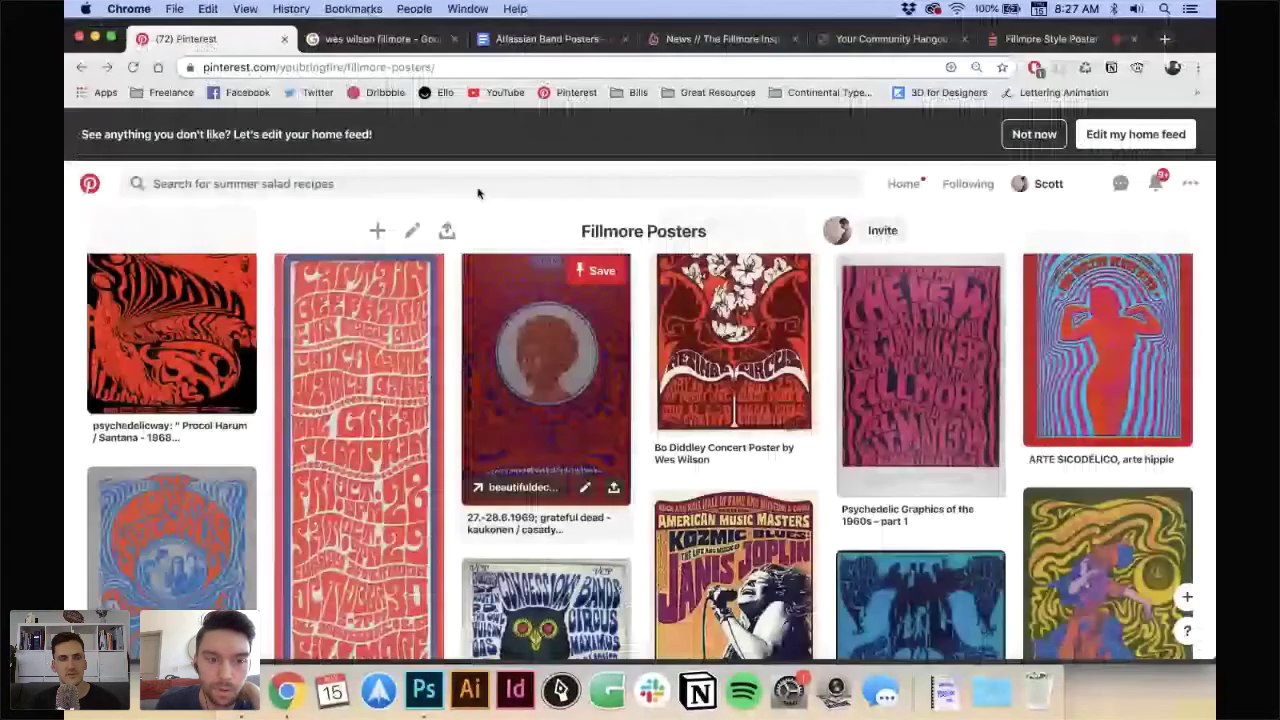
{"action": "left_click", "coordinate": [547, 38]}
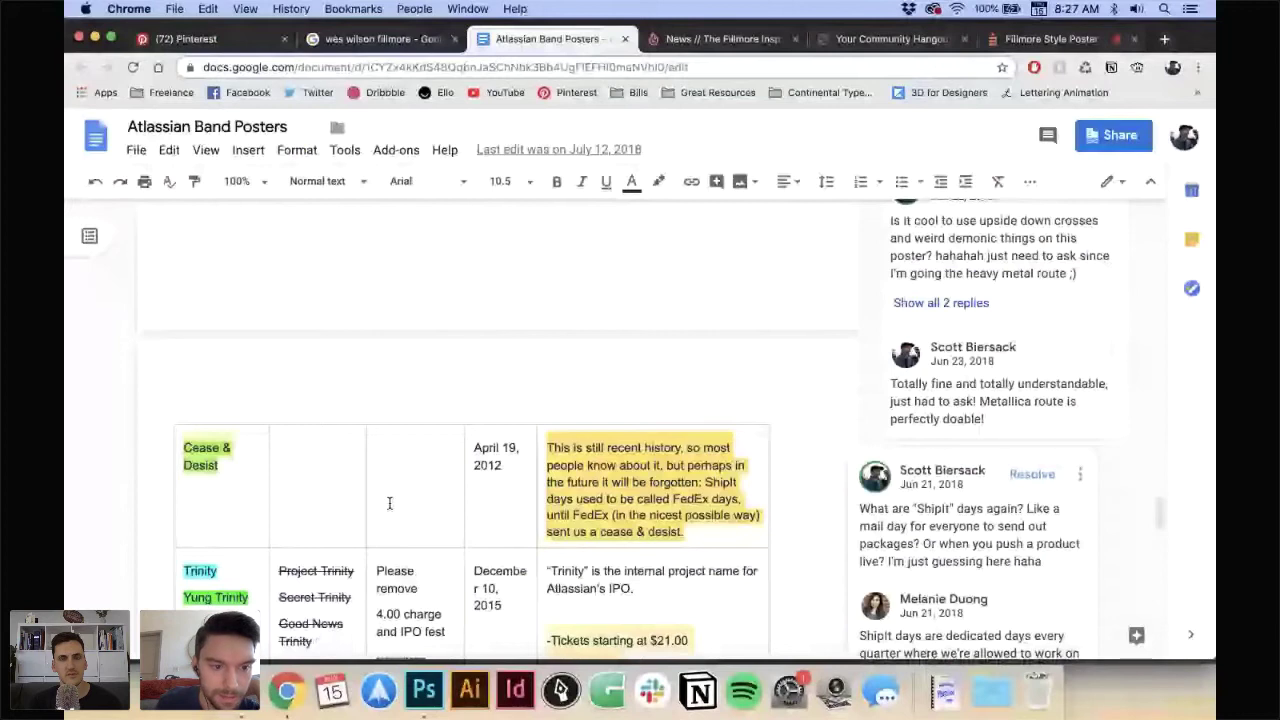
{"action": "scroll", "coordinate": [390, 503], "scroll_direction": "down", "scroll_amount": 10}
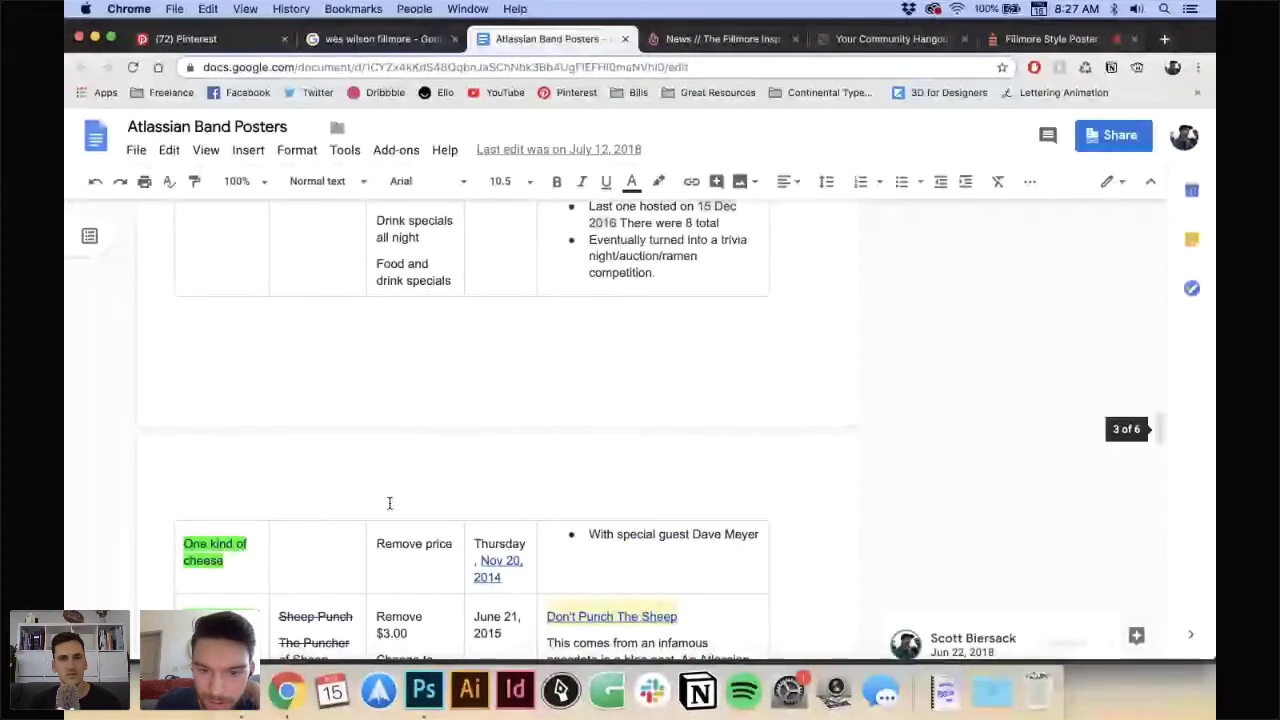
{"action": "scroll", "coordinate": [390, 503], "scroll_direction": "up", "scroll_amount": 3}
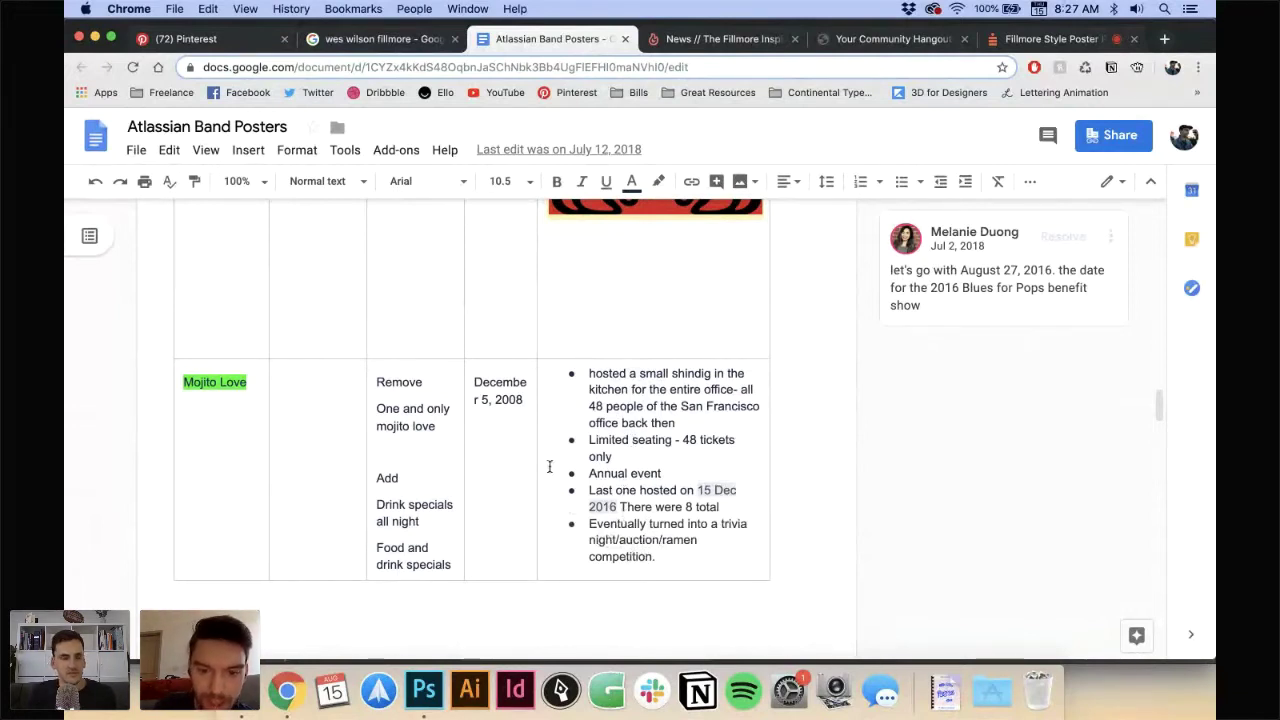
- Switch to Photoshop, look through the layers of the final Mojito Love poster and collapse the Buildings group
{"action": "left_click", "coordinate": [418, 685]}
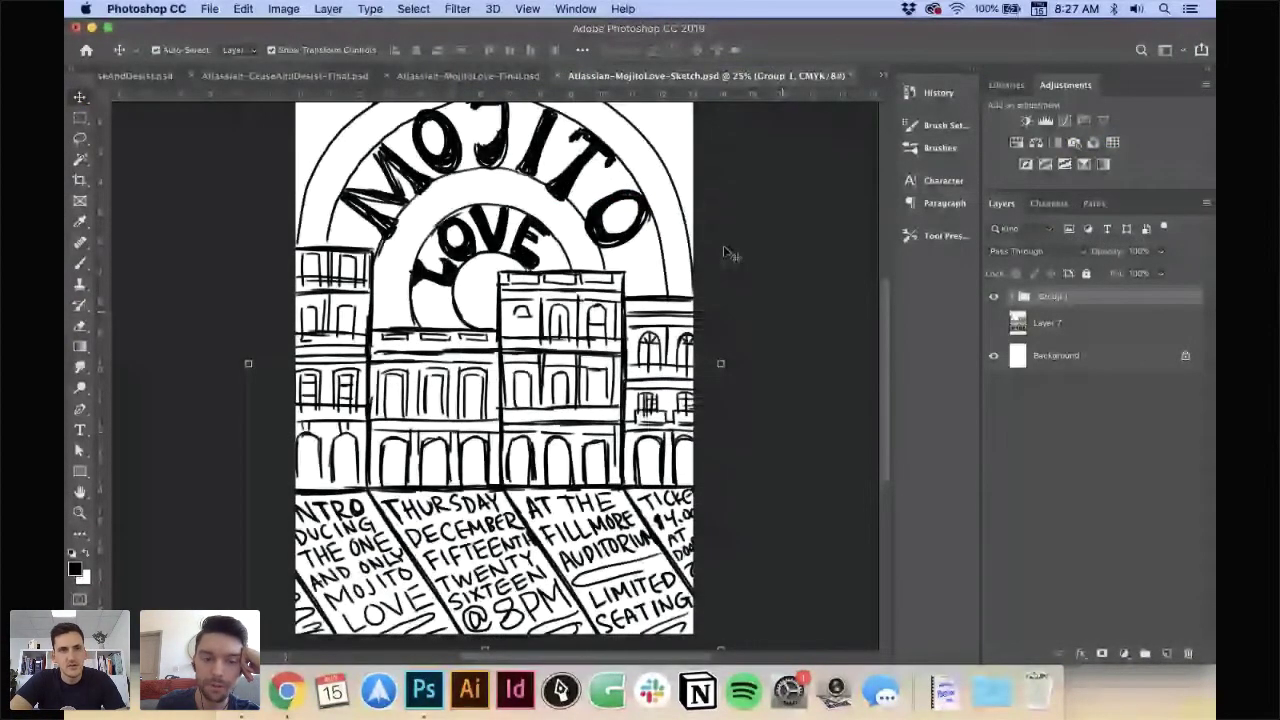
{"action": "left_click", "coordinate": [457, 78]}
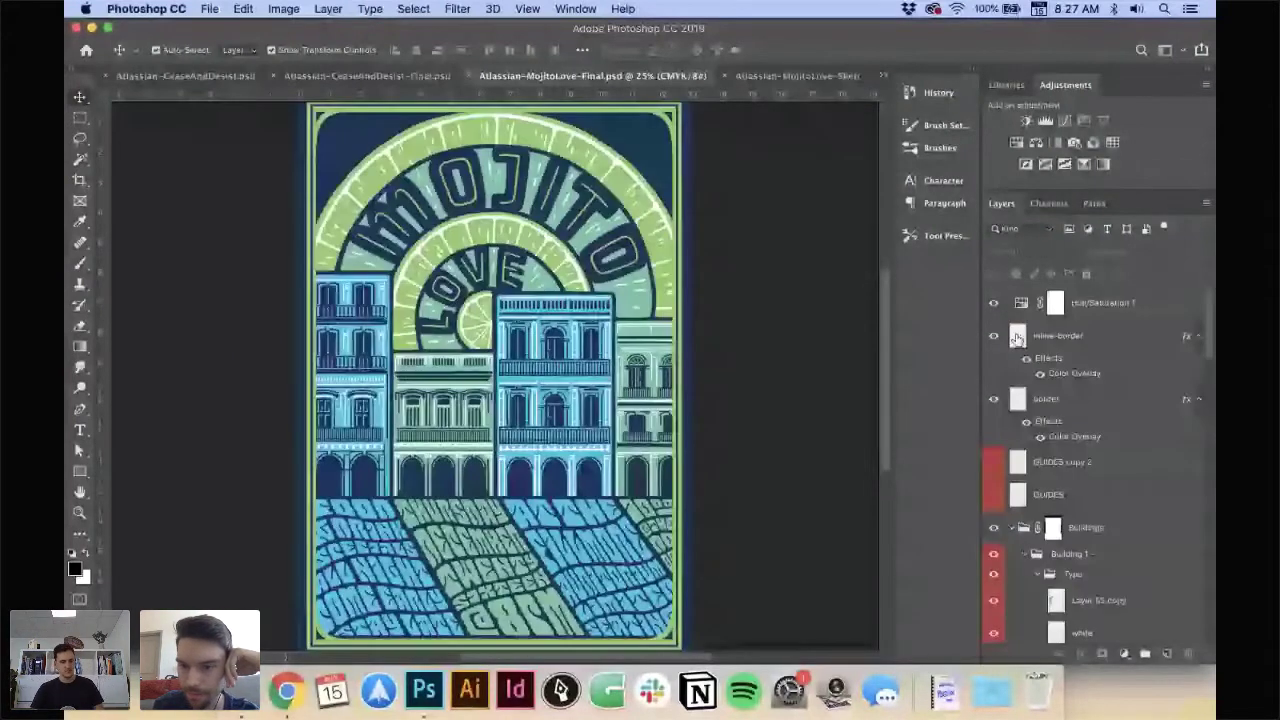
{"action": "scroll", "coordinate": [1015, 345], "scroll_direction": "down", "scroll_amount": 10}
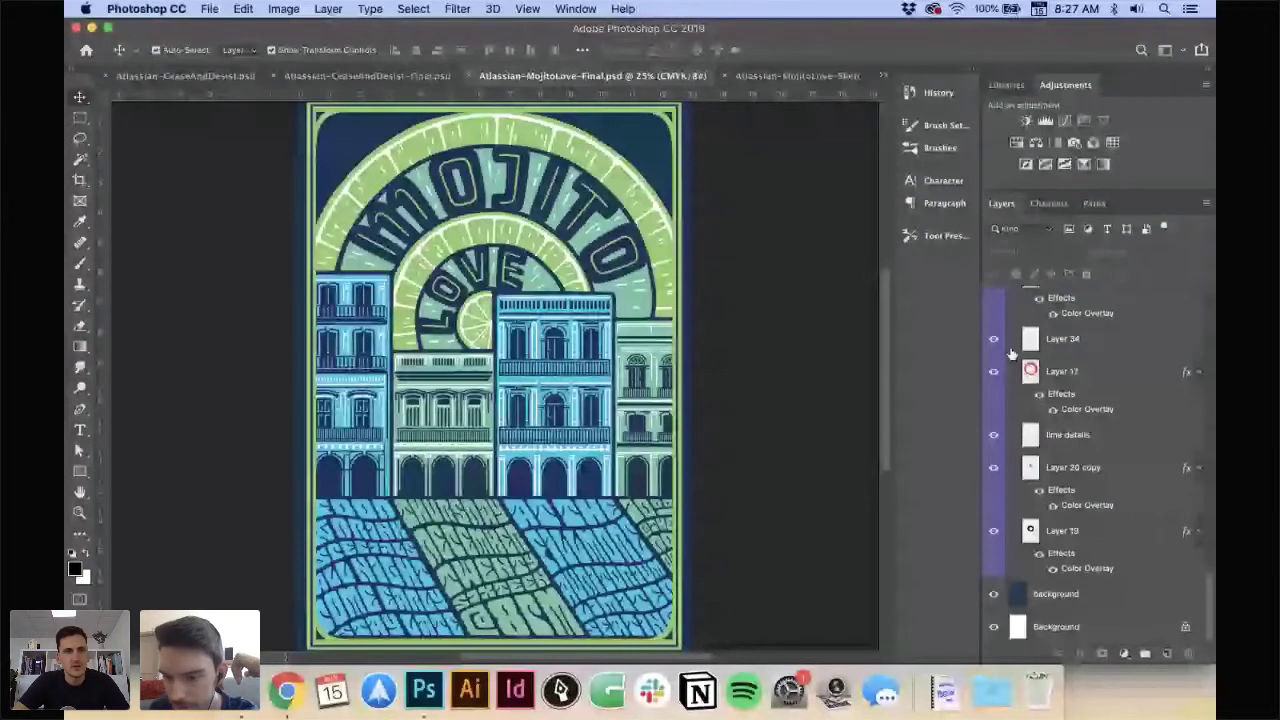
{"action": "scroll", "coordinate": [1005, 450], "scroll_direction": "up", "scroll_amount": 10}
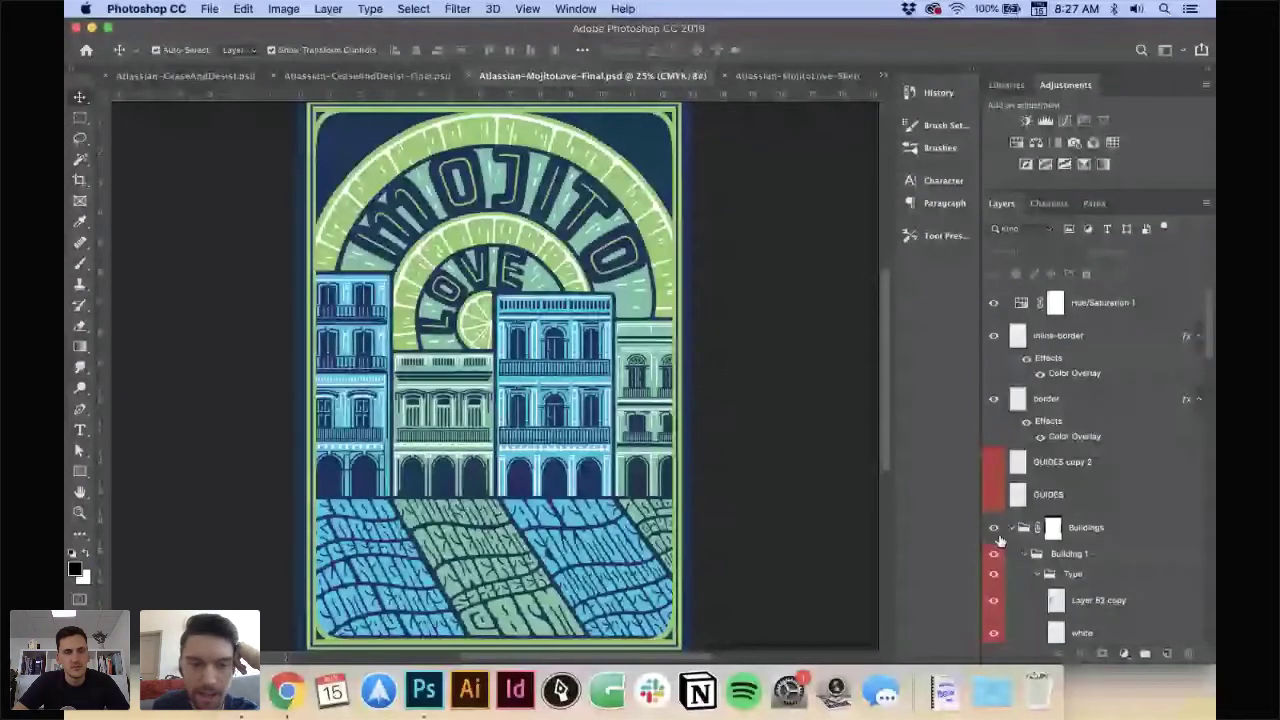
{"action": "left_click", "coordinate": [1013, 528]}
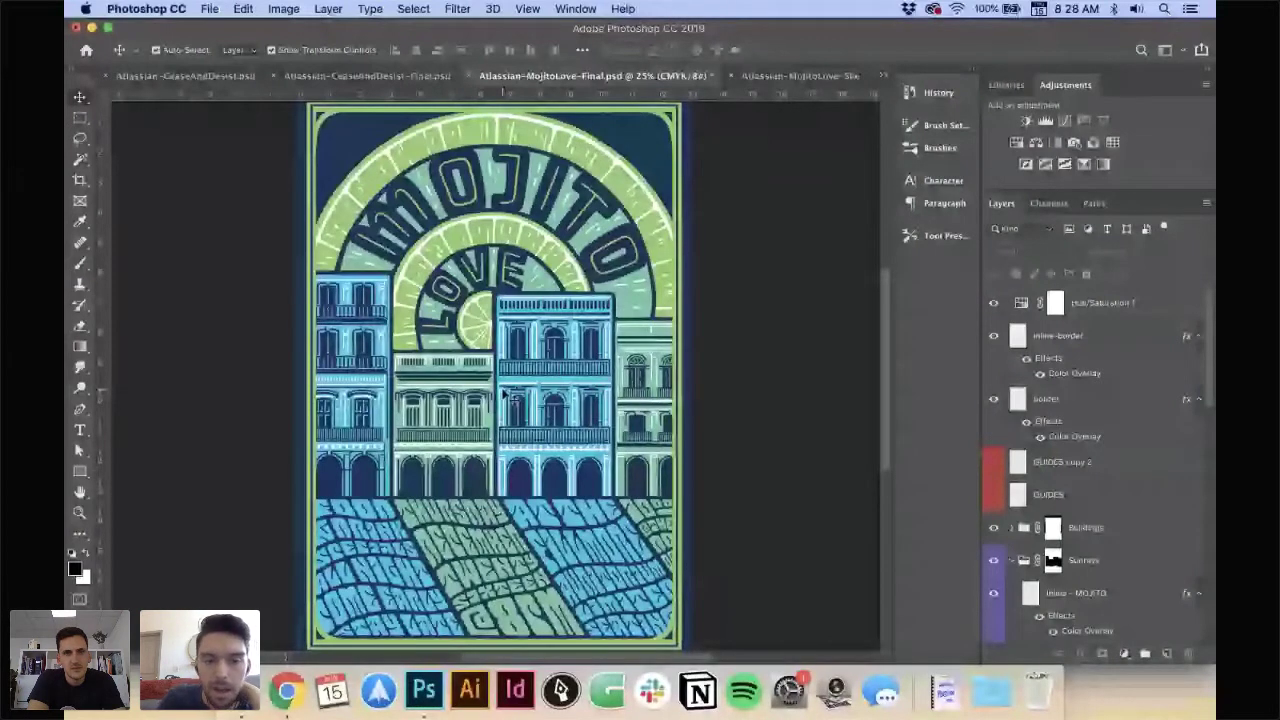
- Examine the wavy event-detail lettering below the buildings of the final Mojito Love poster at 50% zoom
{"action": "scroll", "coordinate": [503, 395], "scroll_direction": "up", "scroll_amount": 2}
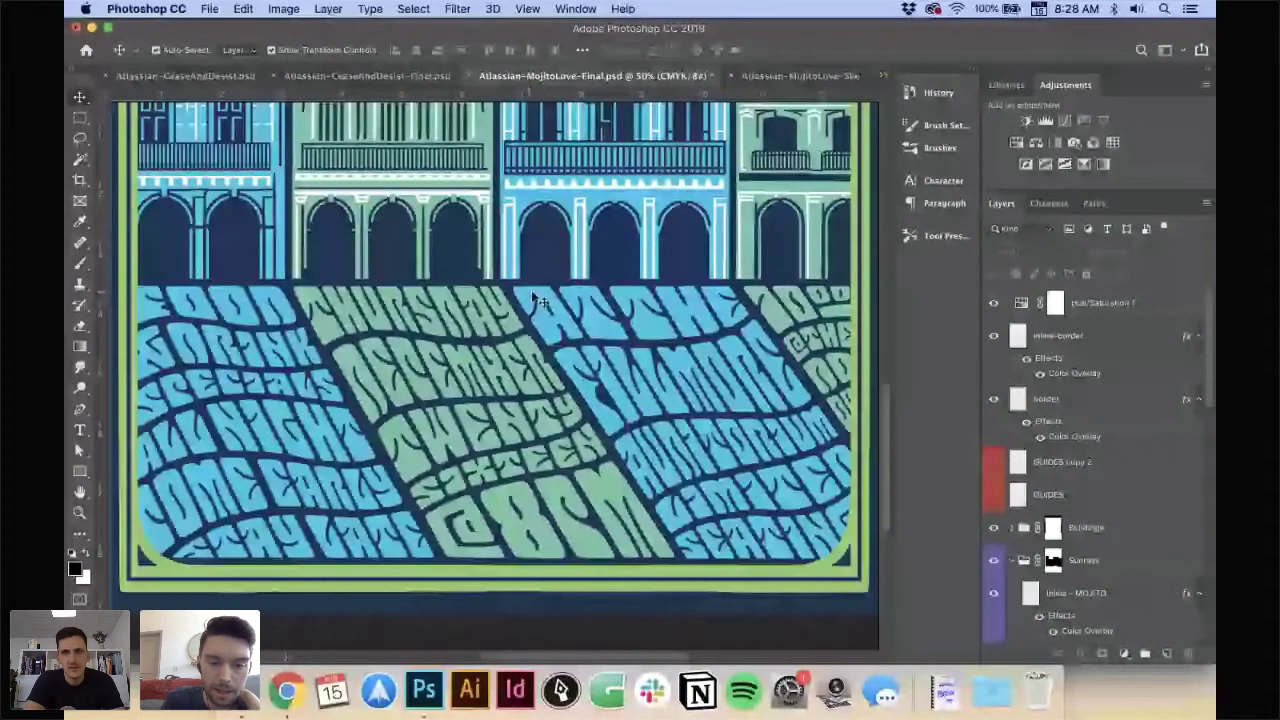
{"action": "scroll", "coordinate": [401, 351], "scroll_direction": "down", "scroll_amount": 1}
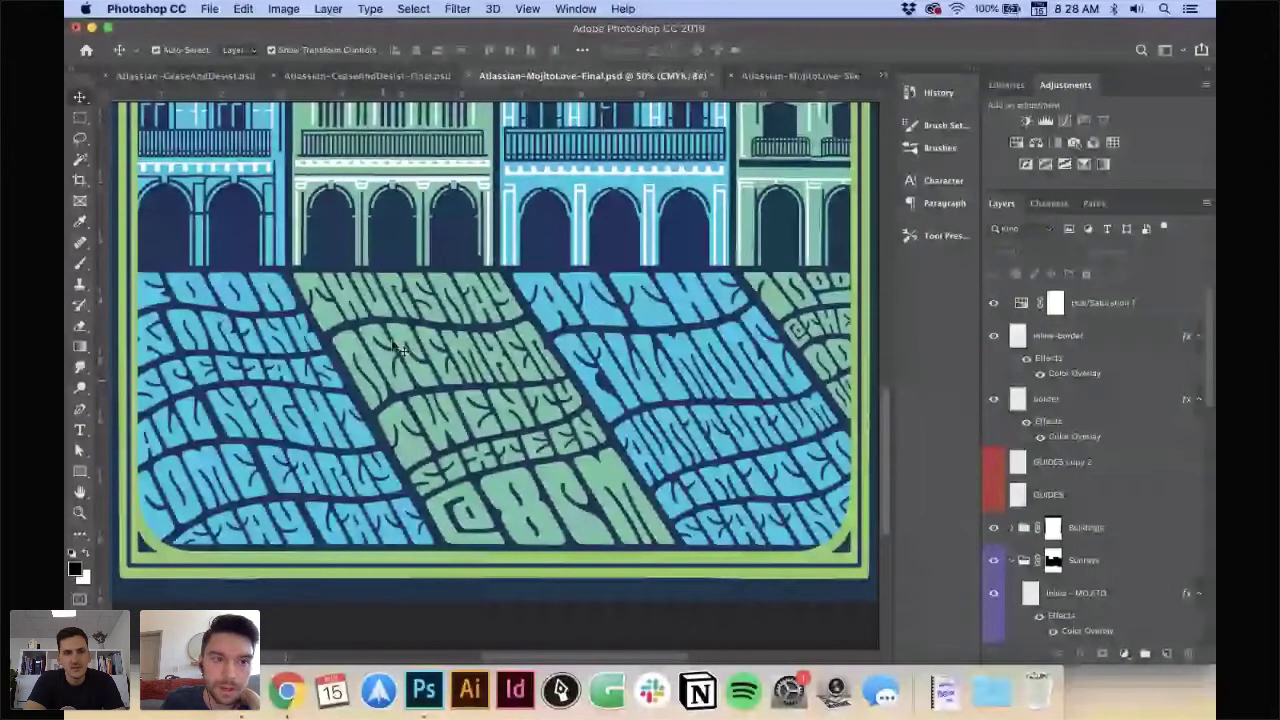
- Switch to Chrome and open the red wavy-lettered Captain Beefheart poster pin from the Fillmore Posters board on Pinterest
{"action": "key", "text": "super+Tab"}
{"action": "left_click", "coordinate": [208, 36]}
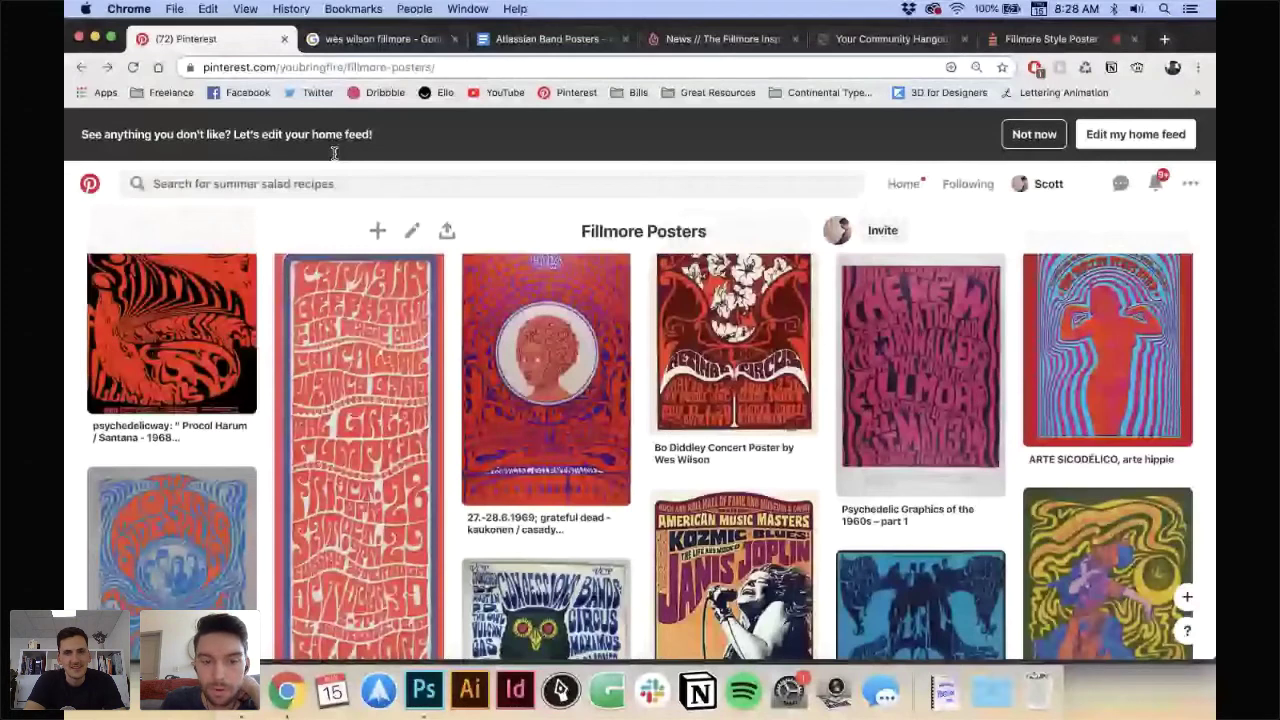
{"action": "left_click", "coordinate": [276, 560]}
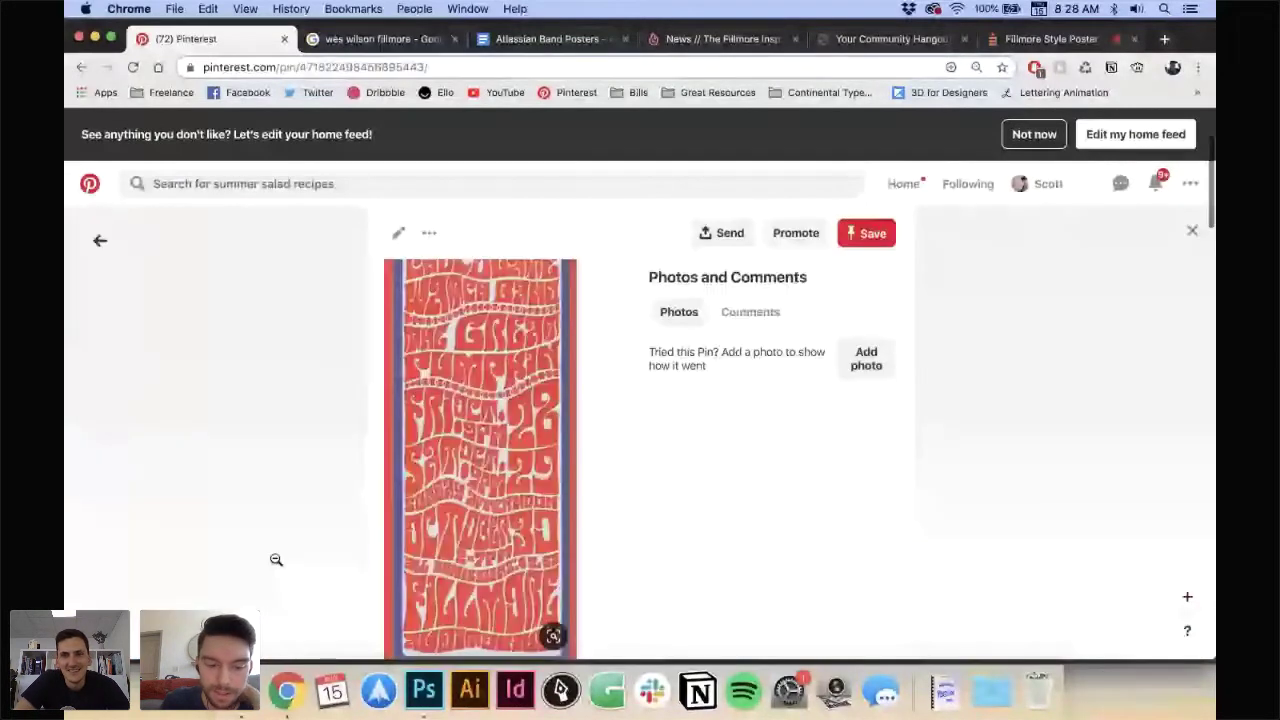
- Switch to Photoshop and show the whole final Mojito Love poster at 25% zoom
{"action": "left_click", "coordinate": [415, 697]}
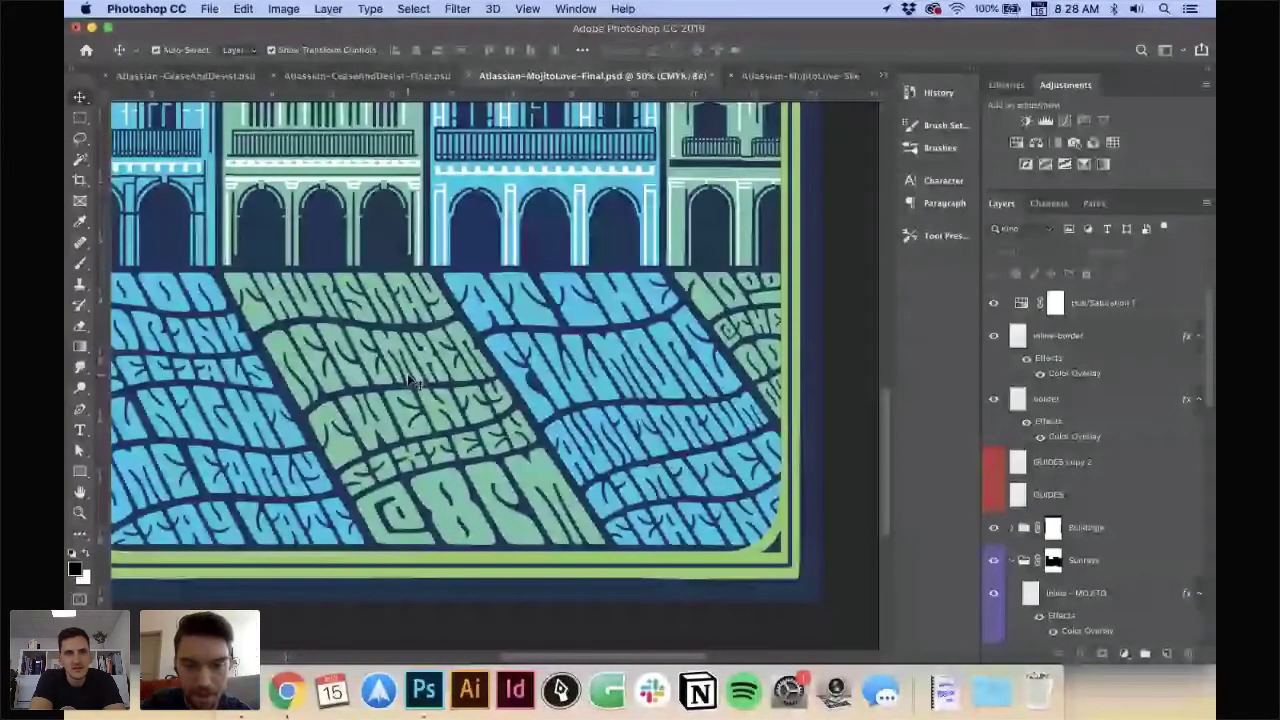
{"action": "key", "text": "super+minus"}
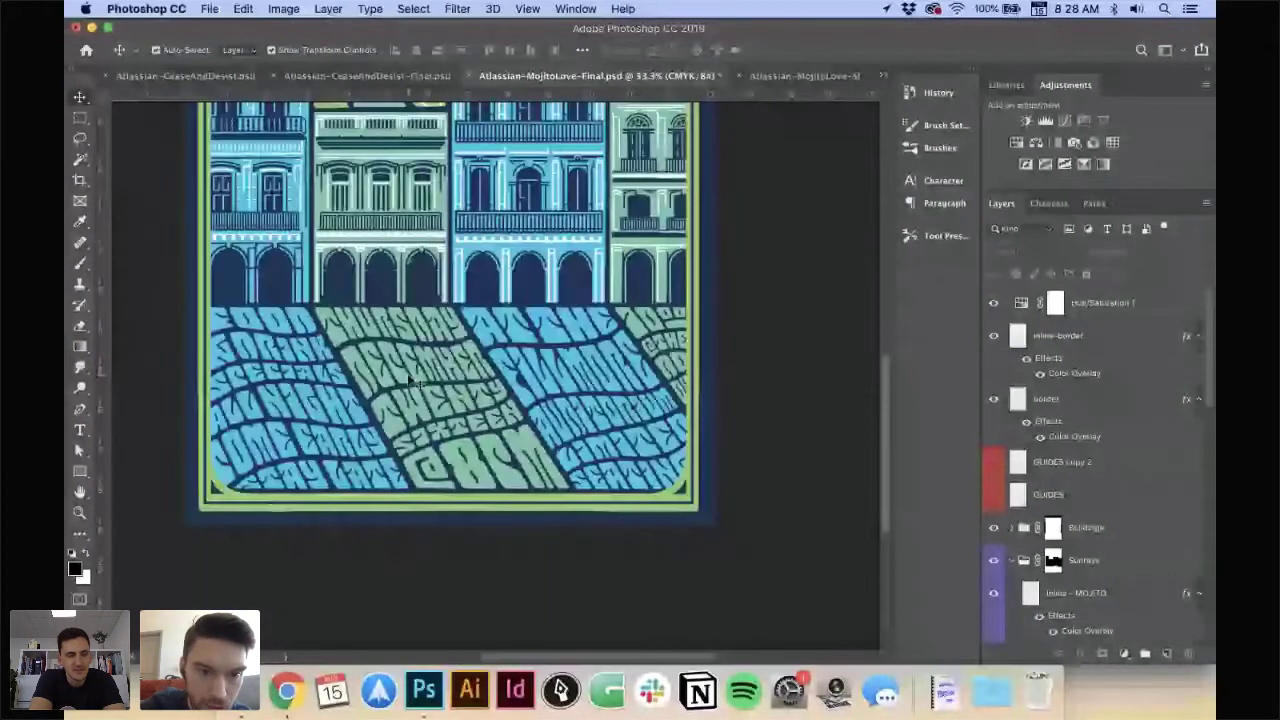
{"action": "key", "text": "super+minus"}
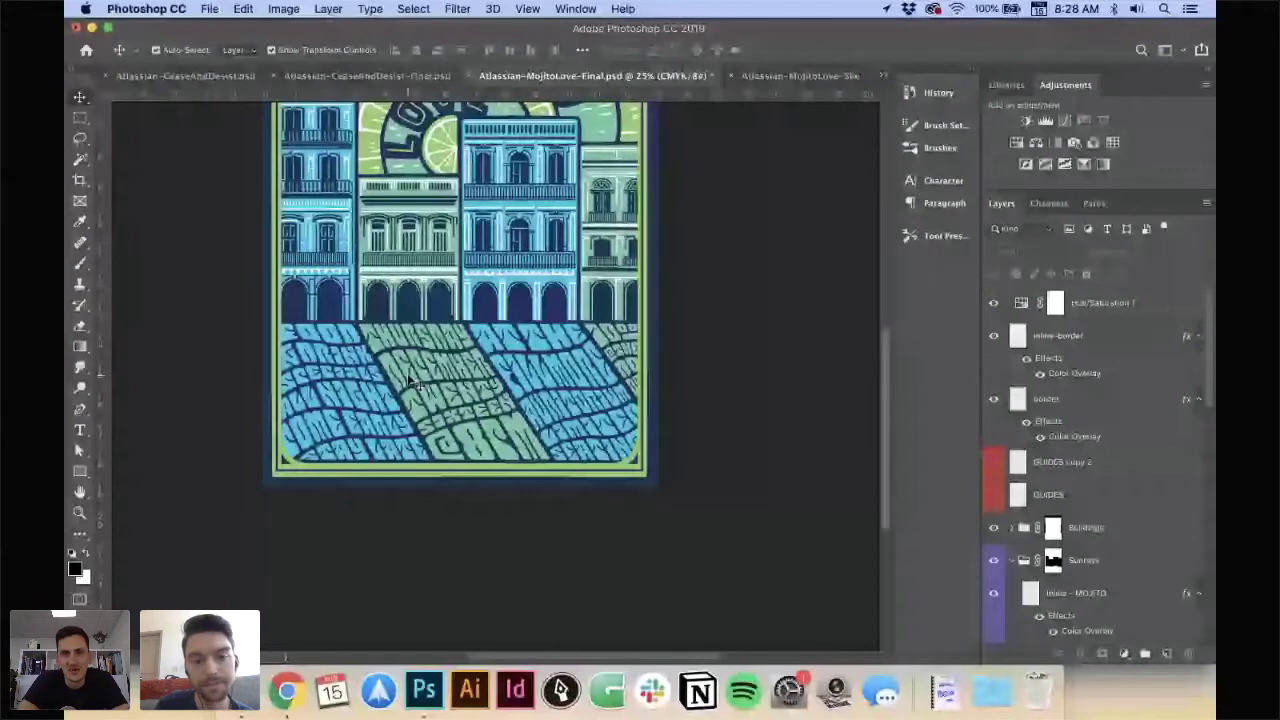
{"action": "scroll", "coordinate": [410, 380], "scroll_direction": "up", "scroll_amount": 5}
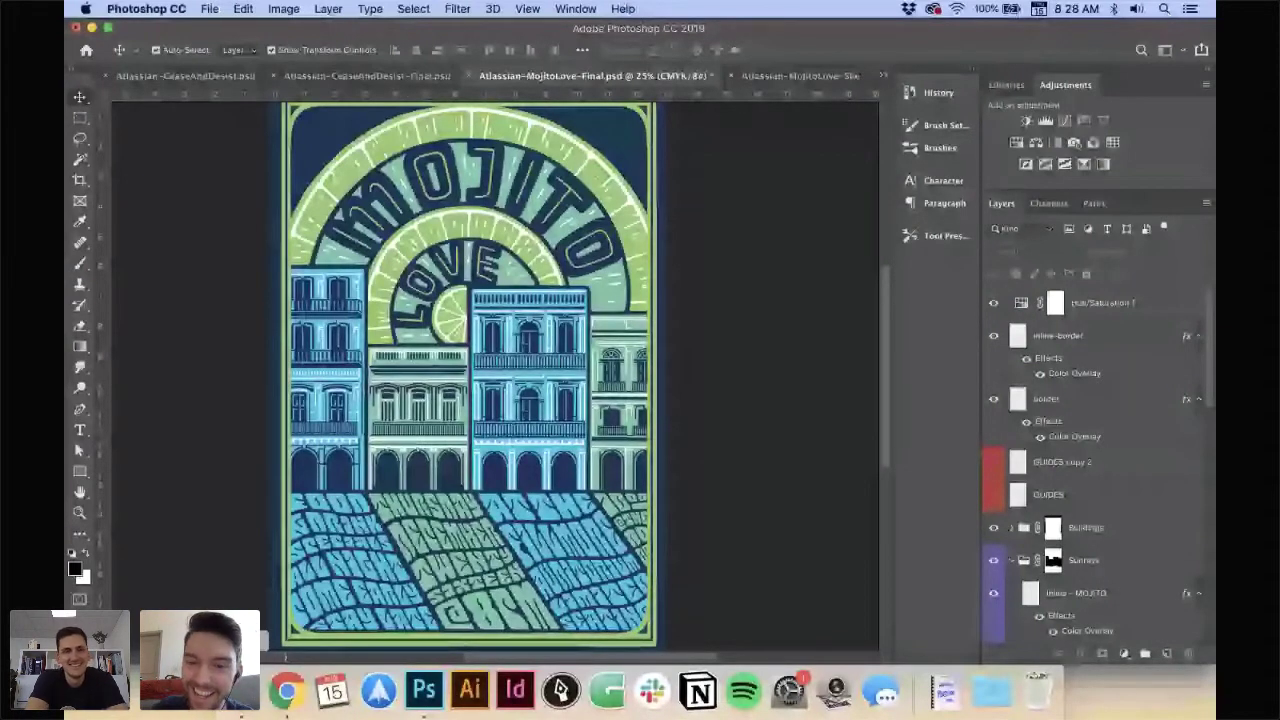
- Open Atlassian-OneKindofCheese-Final.psd in Photoshop from the Finals folder in Finder
{"action": "key", "text": "super+Tab"}
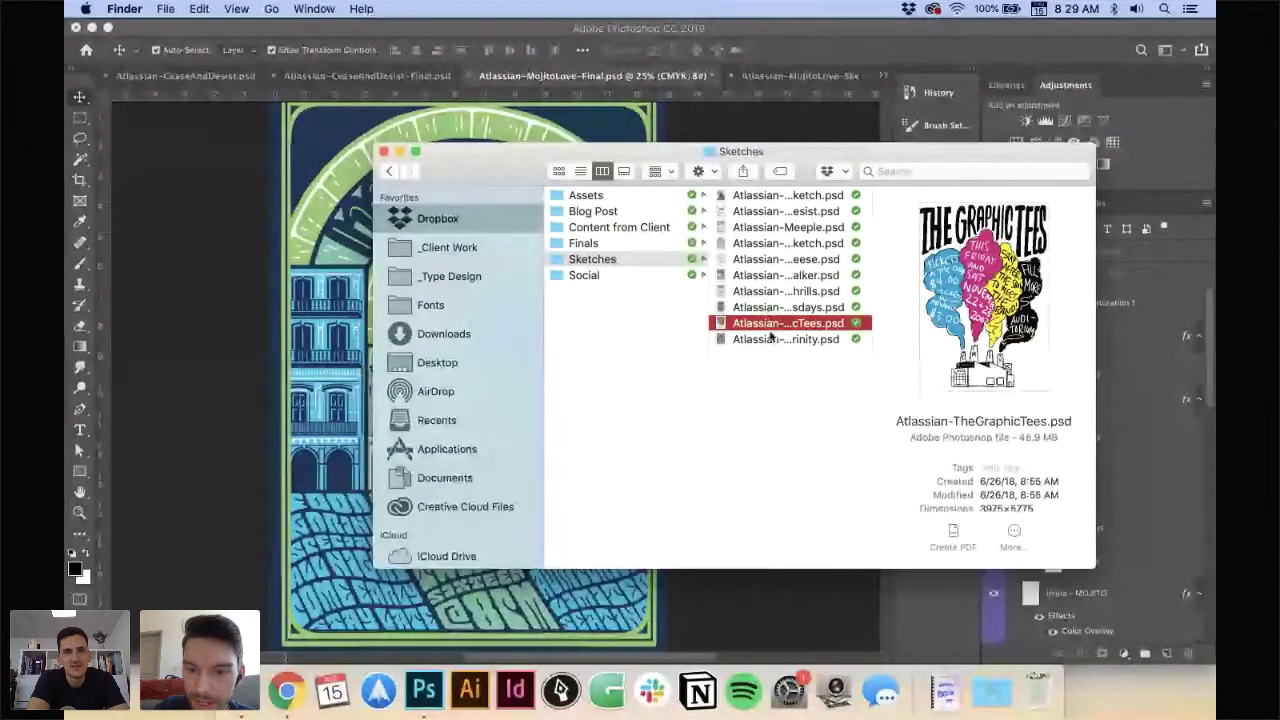
{"action": "left_click", "coordinate": [584, 244]}
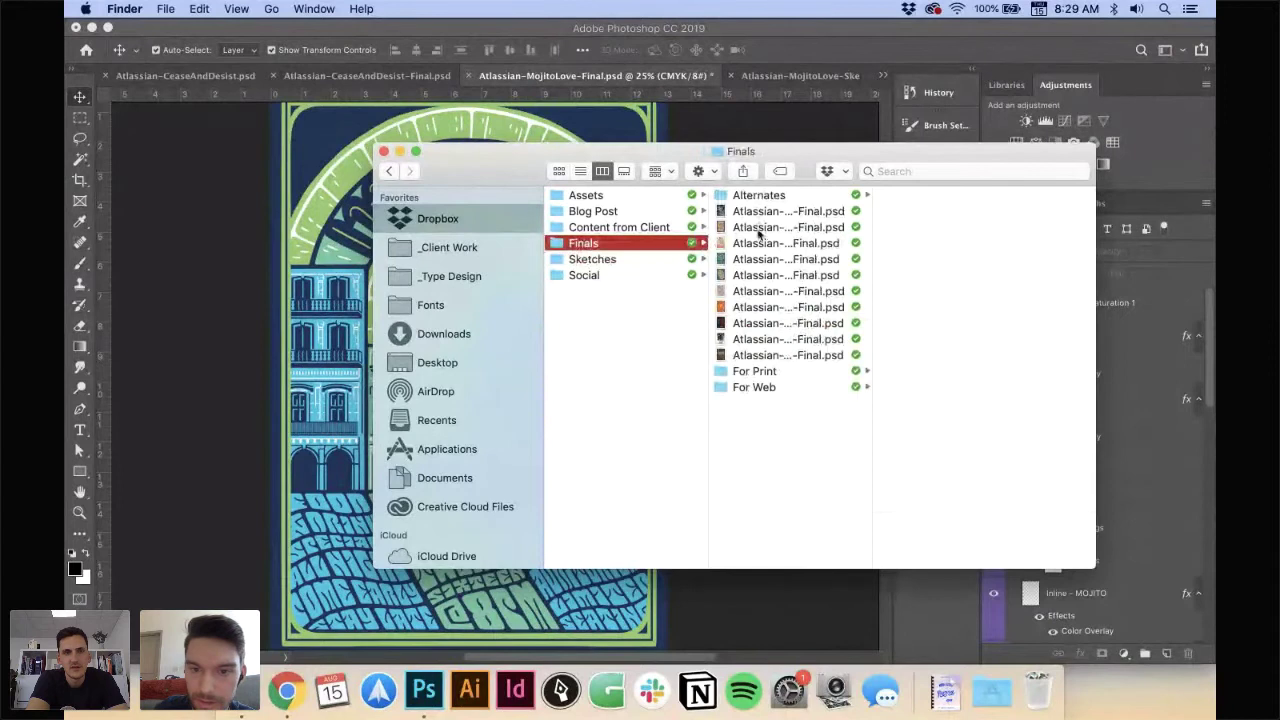
{"action": "left_click", "coordinate": [754, 276]}
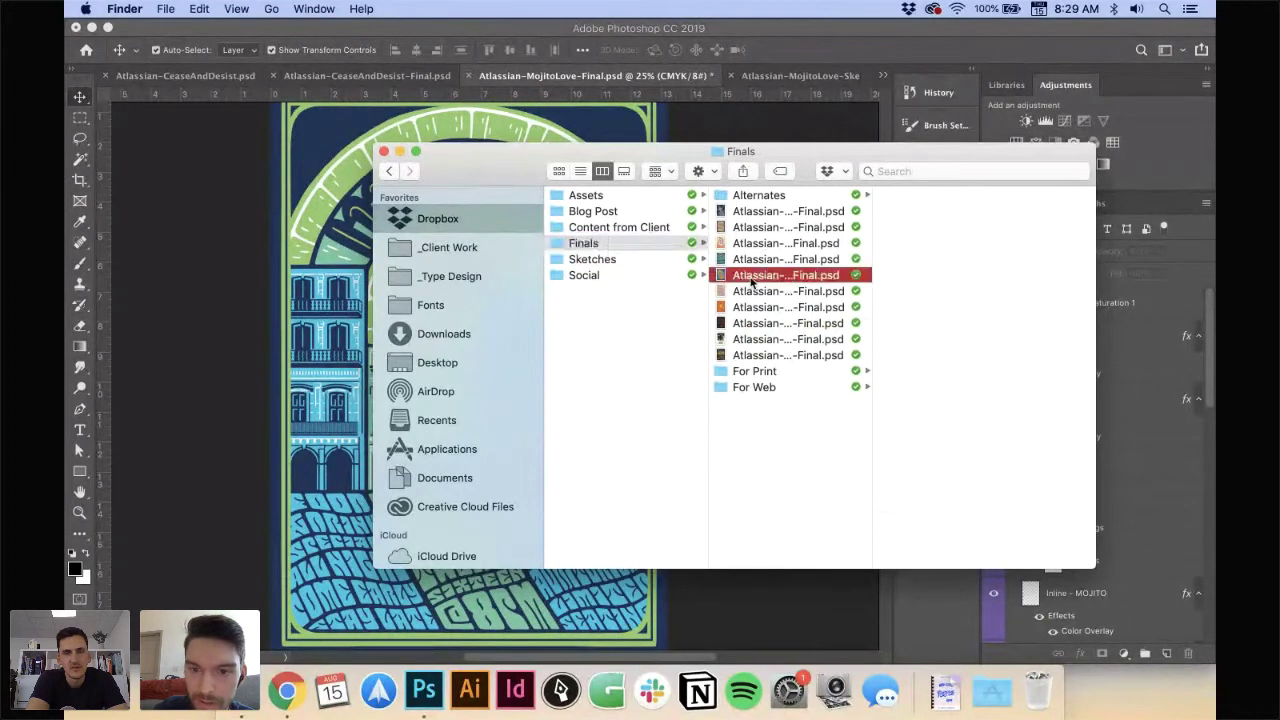
{"action": "double_click", "coordinate": [752, 283]}
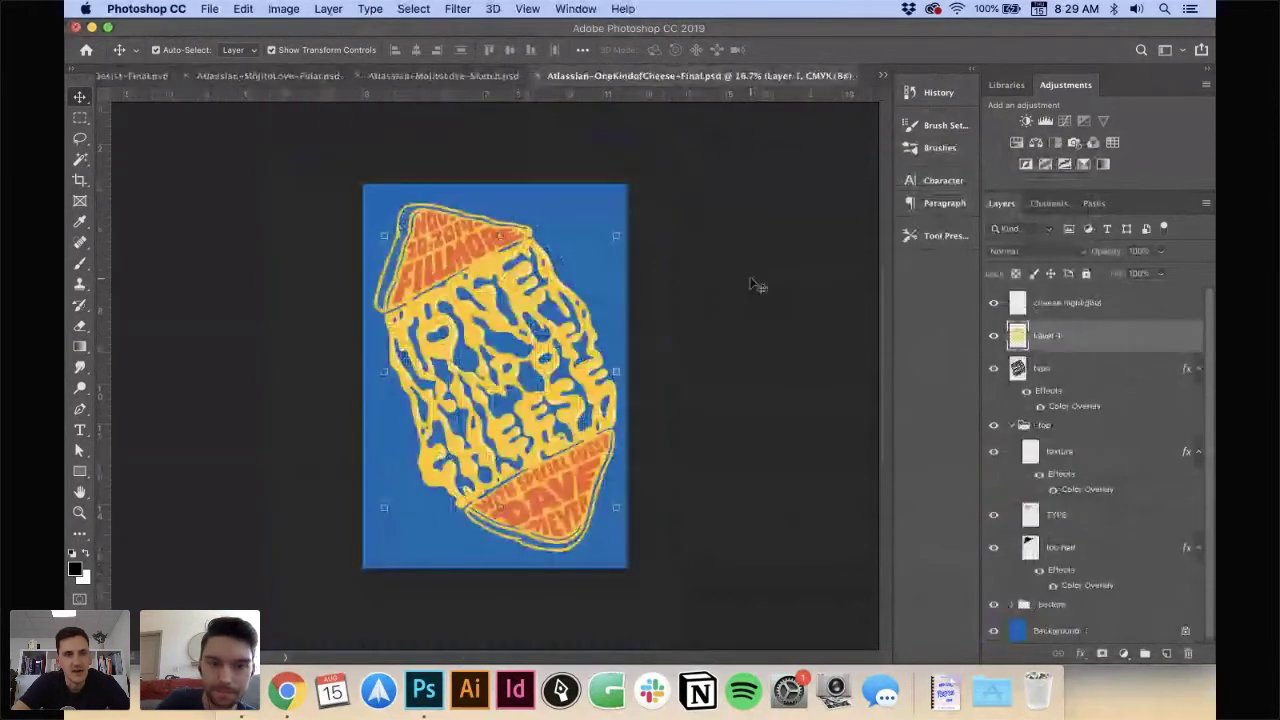
{"action": "key", "text": "super+equal"}
- Switch to Chrome, return to the Fillmore Posters board and browse its posters
{"action": "key", "text": "super+Tab"}
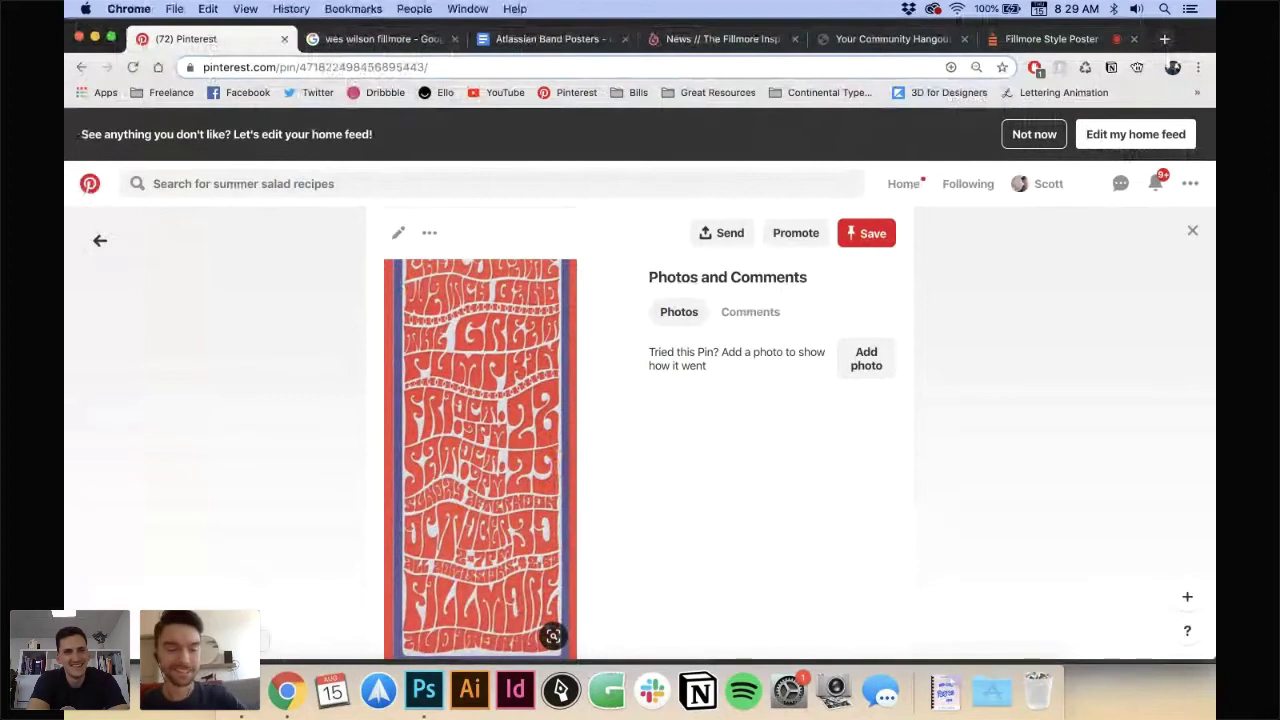
{"action": "left_click", "coordinate": [100, 241]}
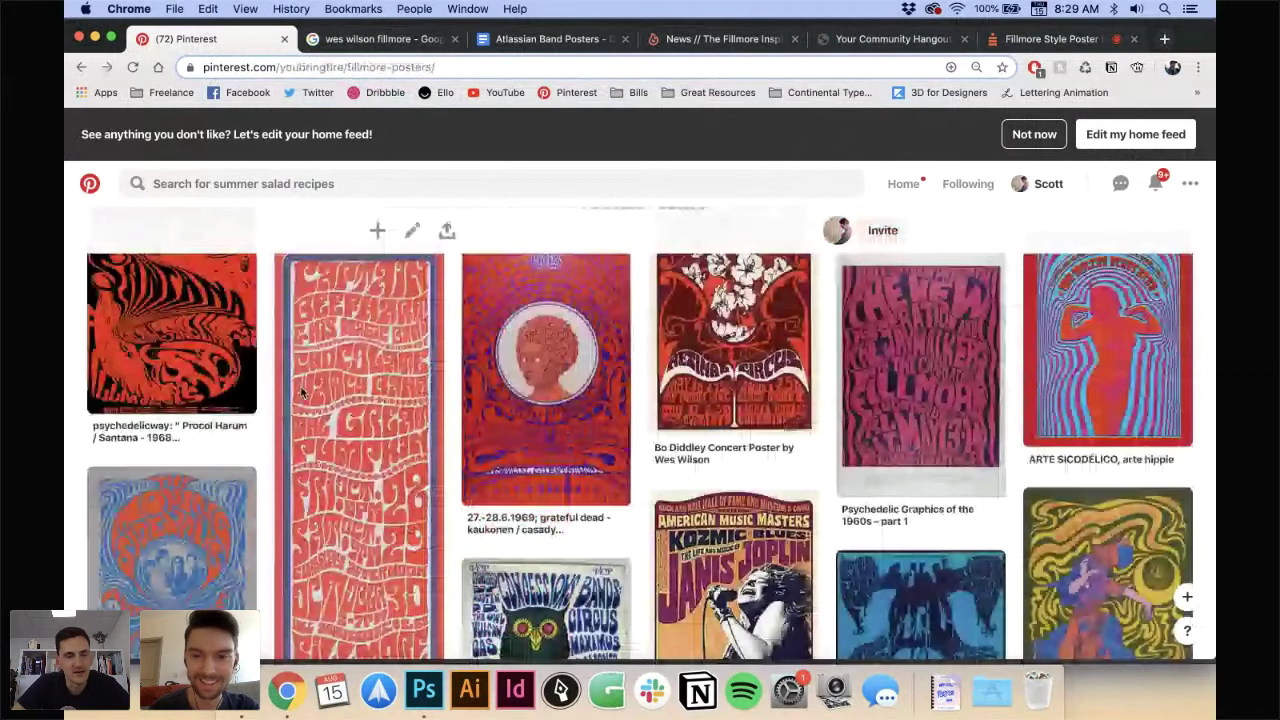
{"action": "scroll", "coordinate": [303, 393], "scroll_direction": "down", "scroll_amount": 2}
- Open Atlassian-OneKindofCheese.psd in Photoshop from the Sketches folder in Finder, leaving its missing fonts unresolved
{"action": "key", "text": "super+Tab"}
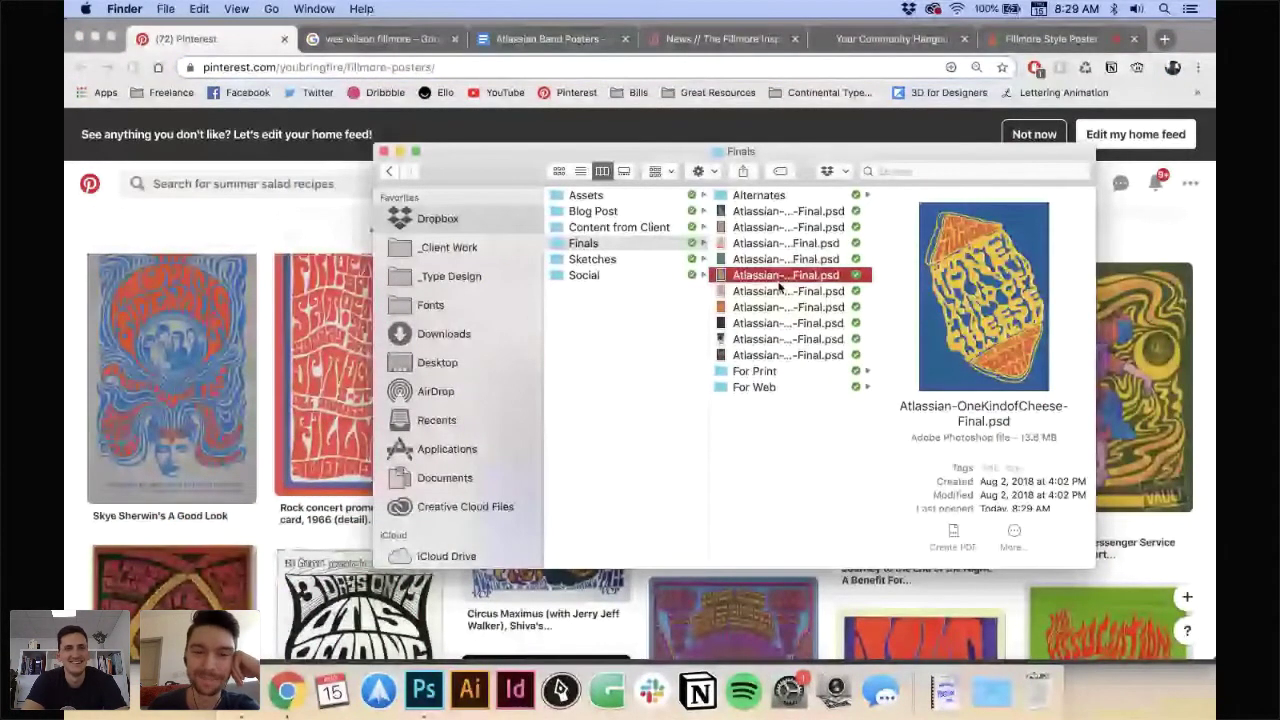
{"action": "key", "text": "Left"}
{"action": "key", "text": "Down"}
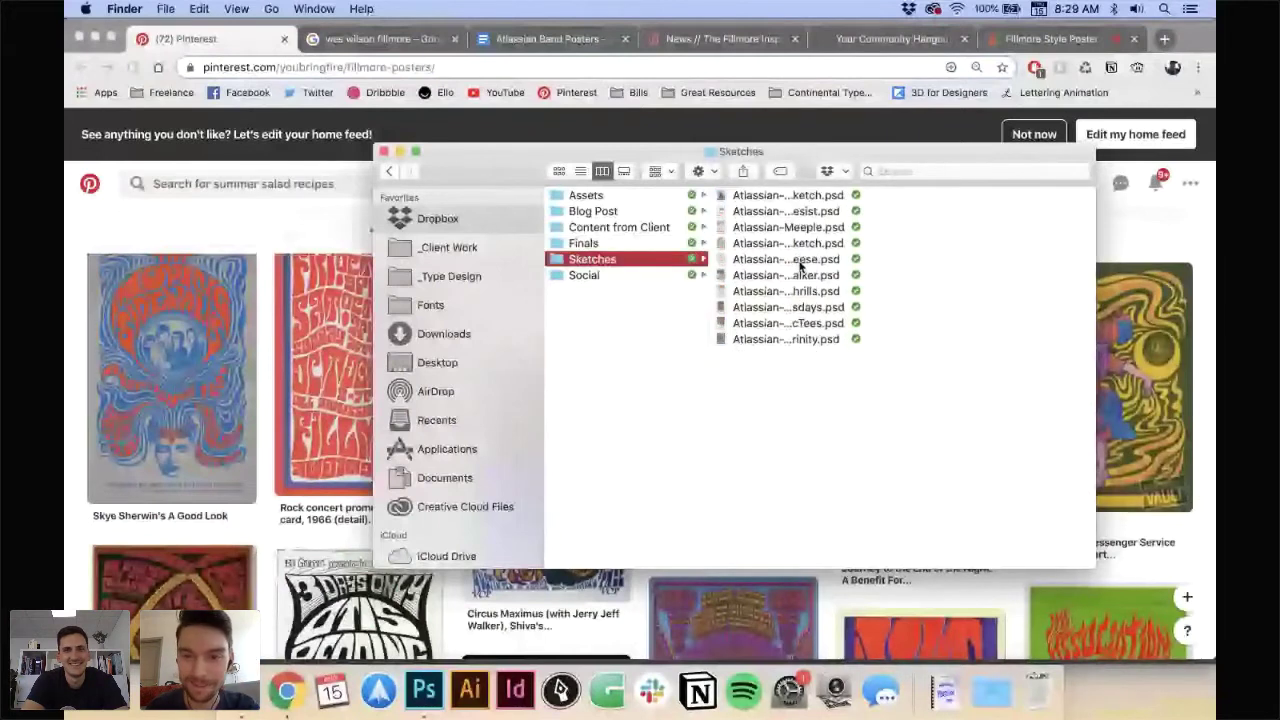
{"action": "left_click", "coordinate": [765, 229]}
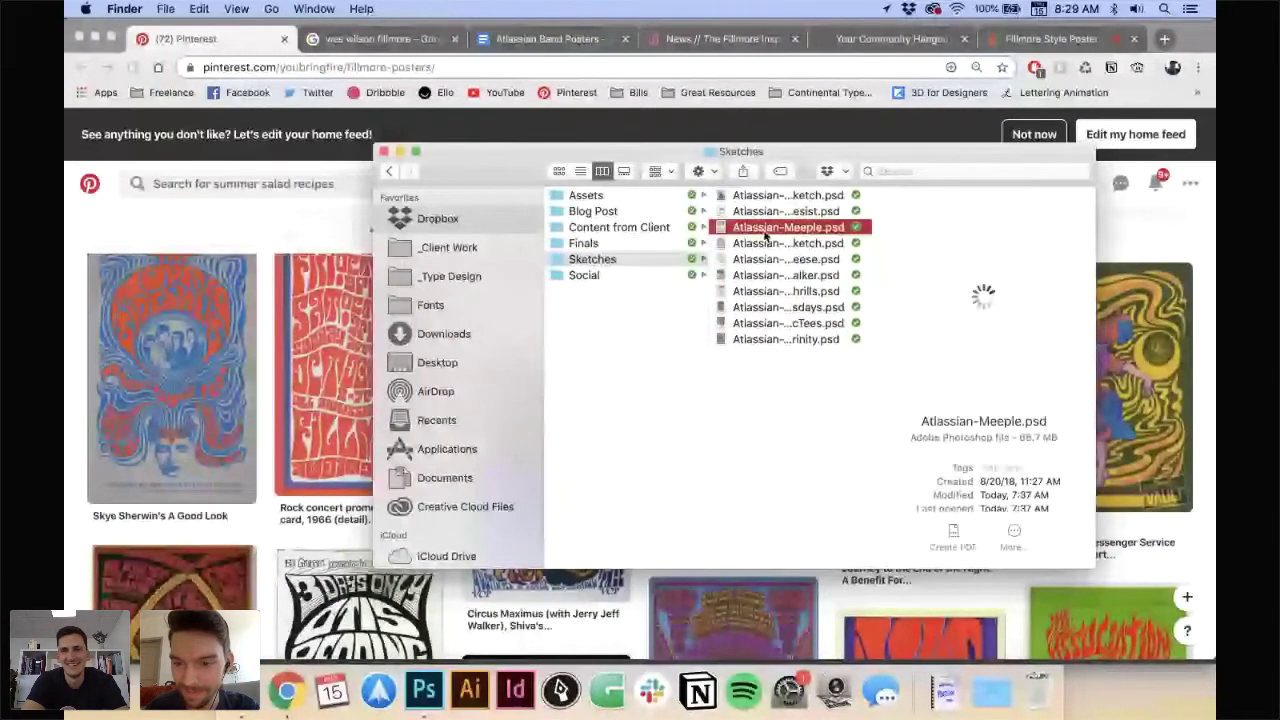
{"action": "double_click", "coordinate": [765, 229]}
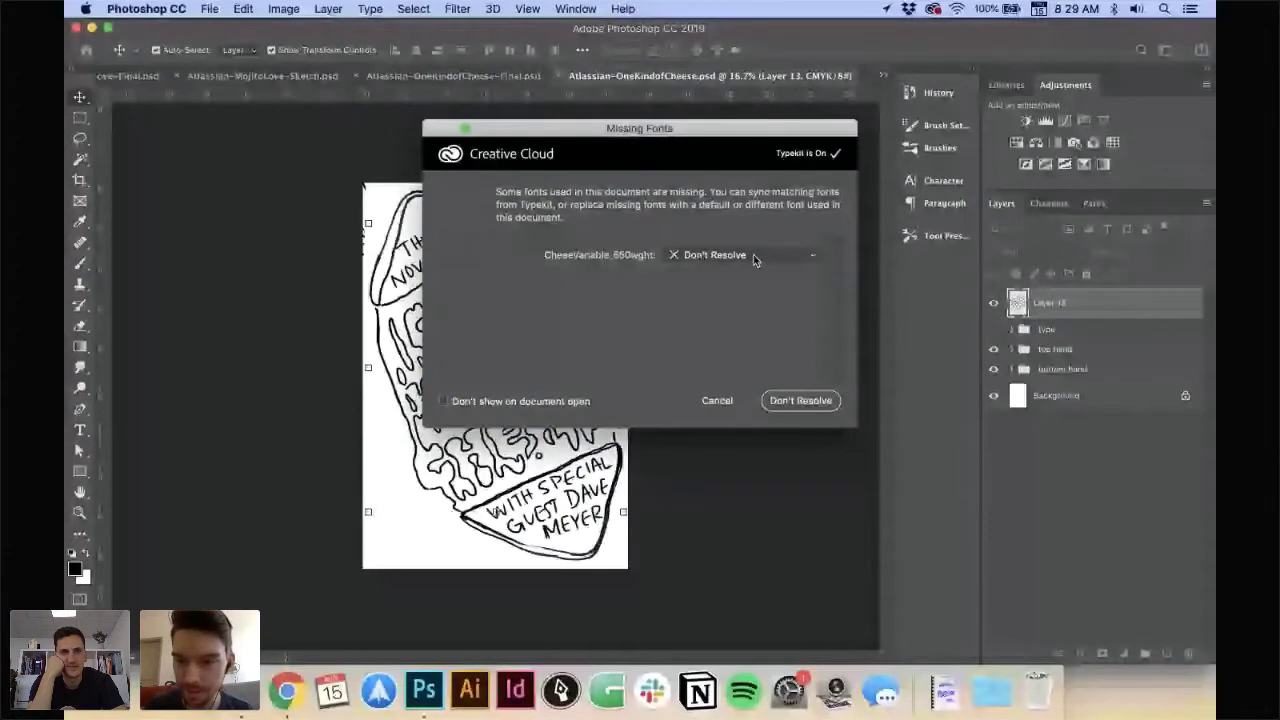
{"action": "key", "text": "Return"}
- Hide Layer 13 and show the type group to examine the gray base lettering of the One Kind of Cheese sketch
{"action": "left_click", "coordinate": [993, 302]}
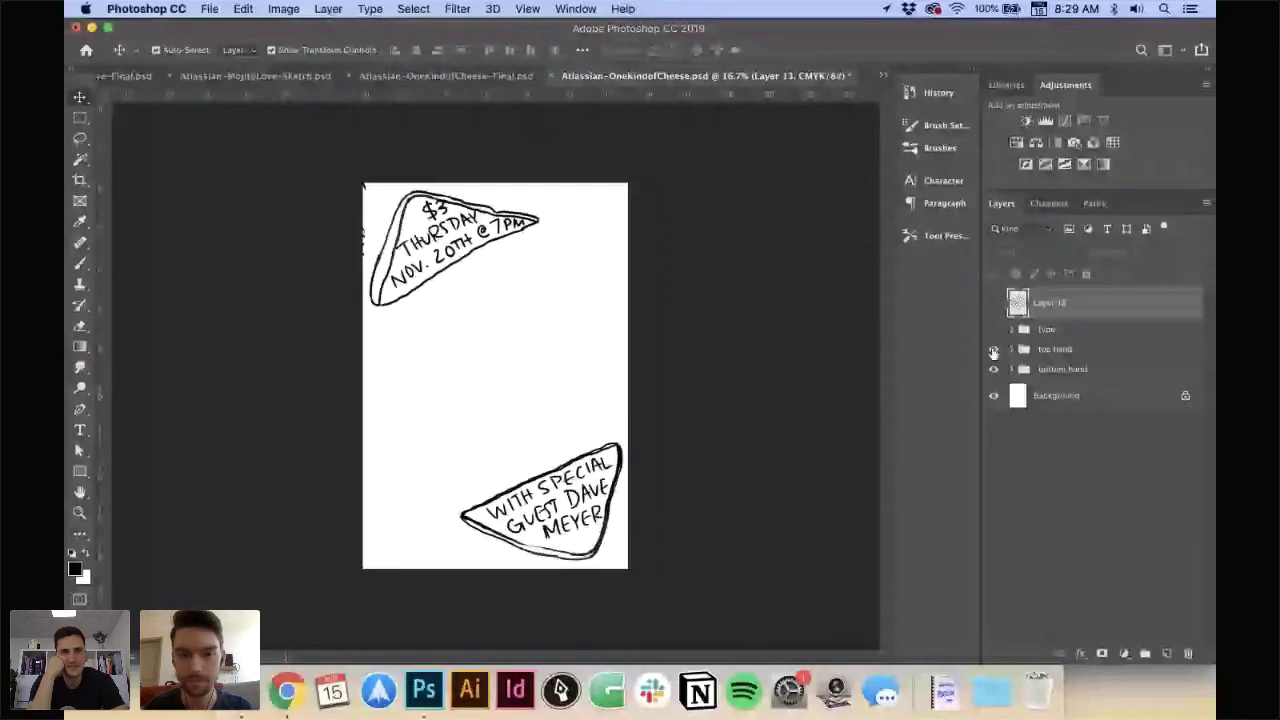
{"action": "left_click", "coordinate": [993, 330]}
{"action": "key", "text": "super+equal"}
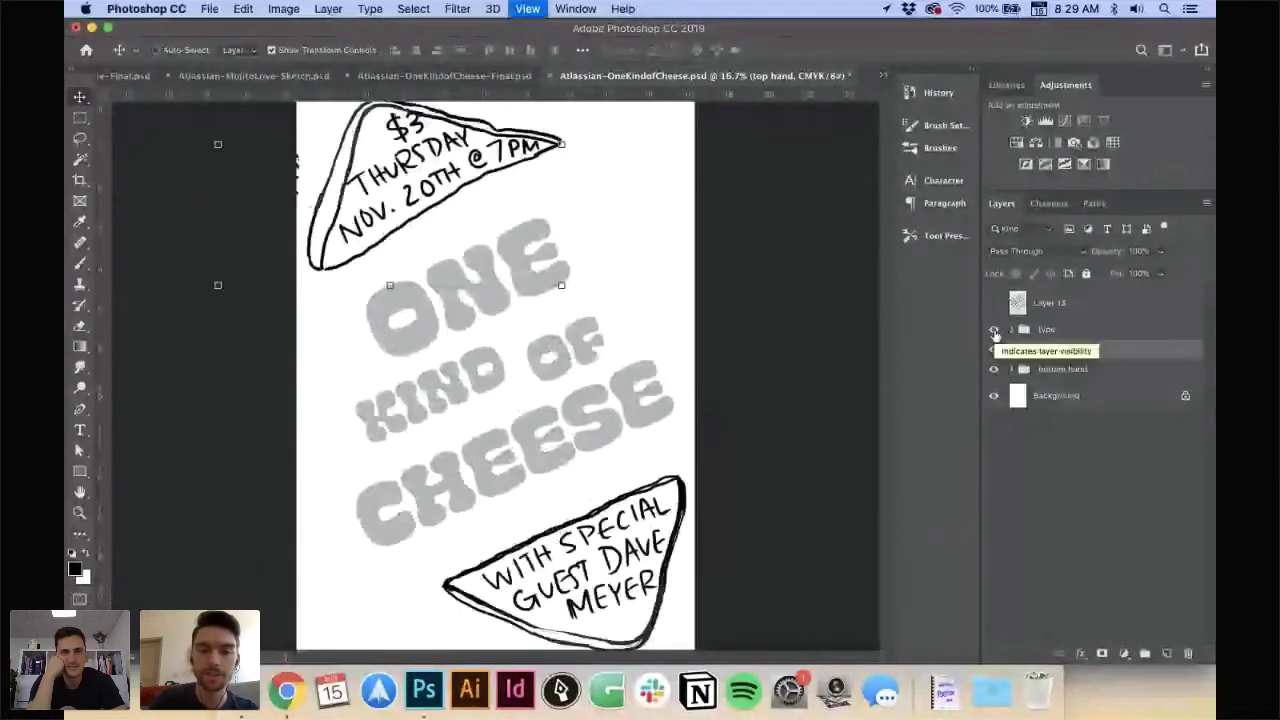
{"action": "left_click", "coordinate": [1050, 331]}
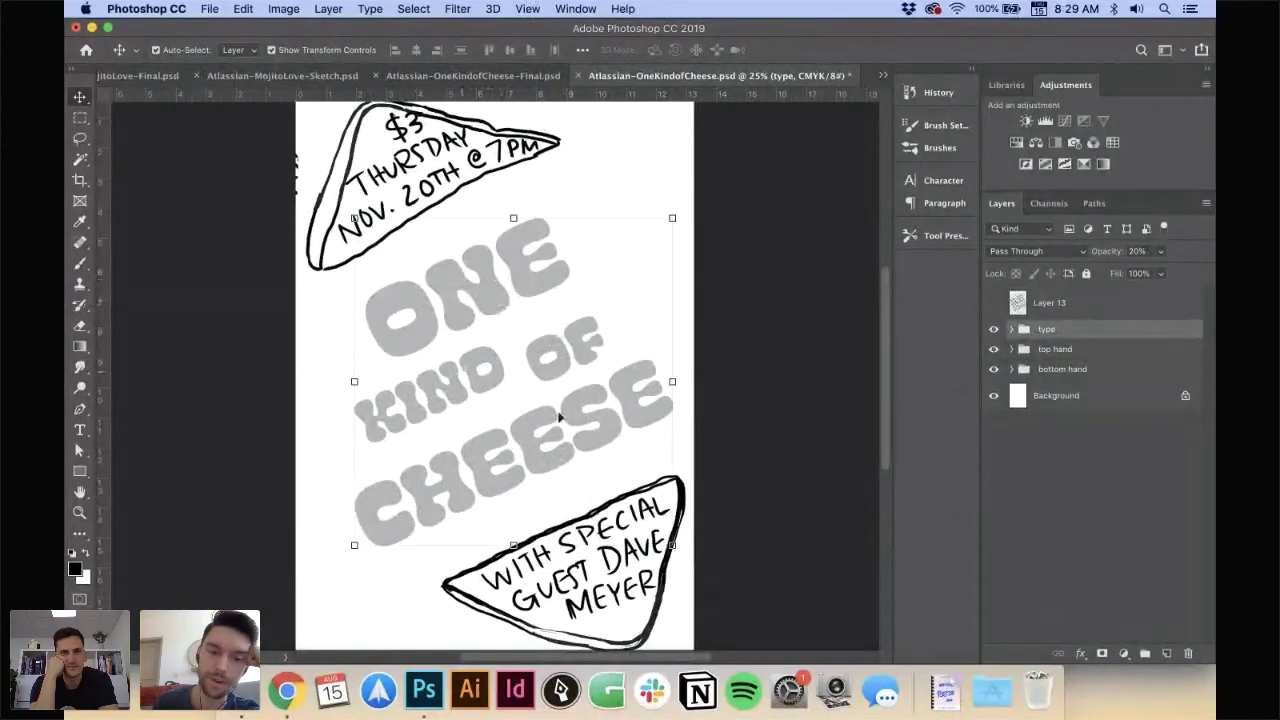
{"action": "left_click", "coordinate": [741, 351]}
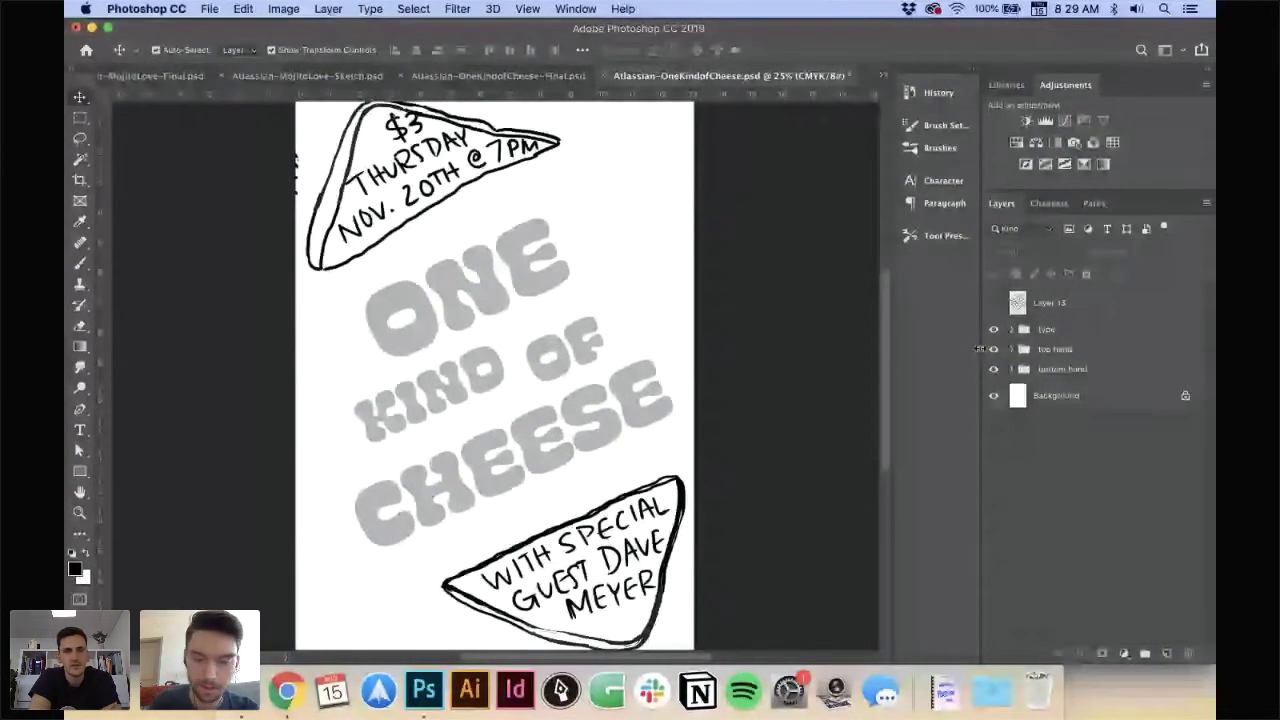
- Scale the type, top hand and bottom hand groups together to about 79%, accepting the existing pixel data for the missing font
{"action": "left_click", "coordinate": [1060, 369]}
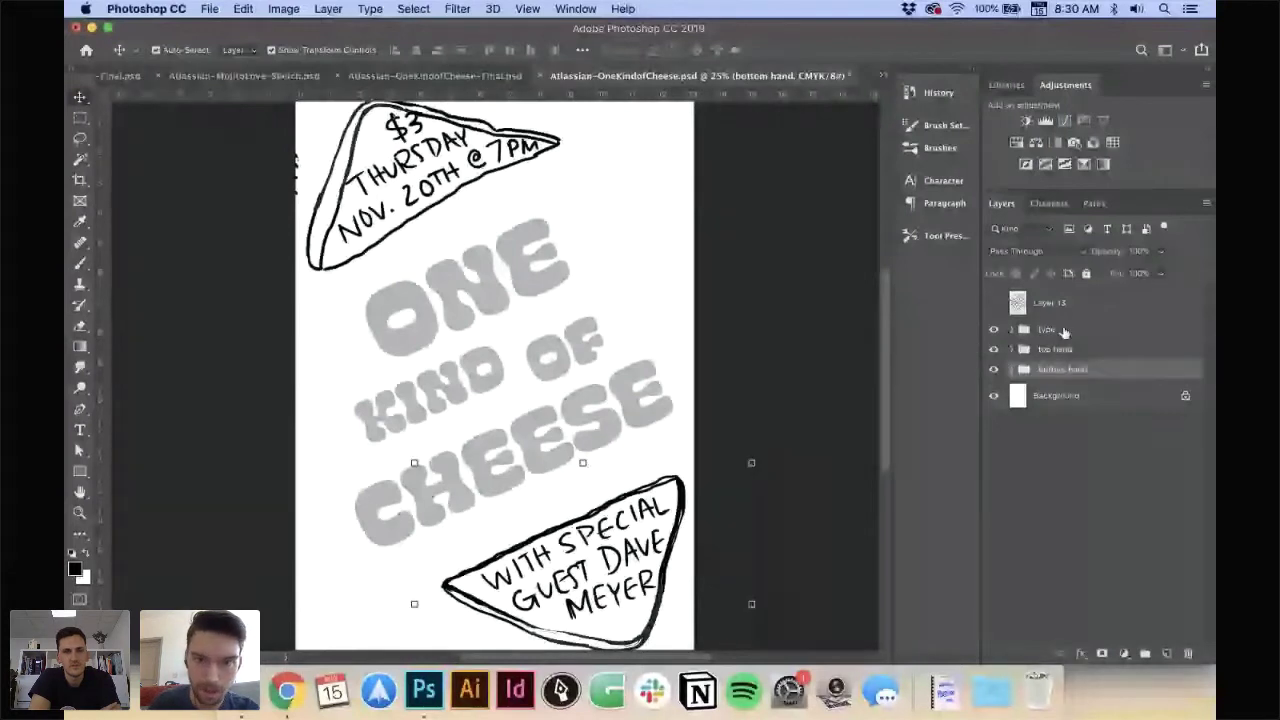
{"action": "left_click", "coordinate": [1063, 332], "text": "shift"}
{"action": "key", "text": "super+minus"}
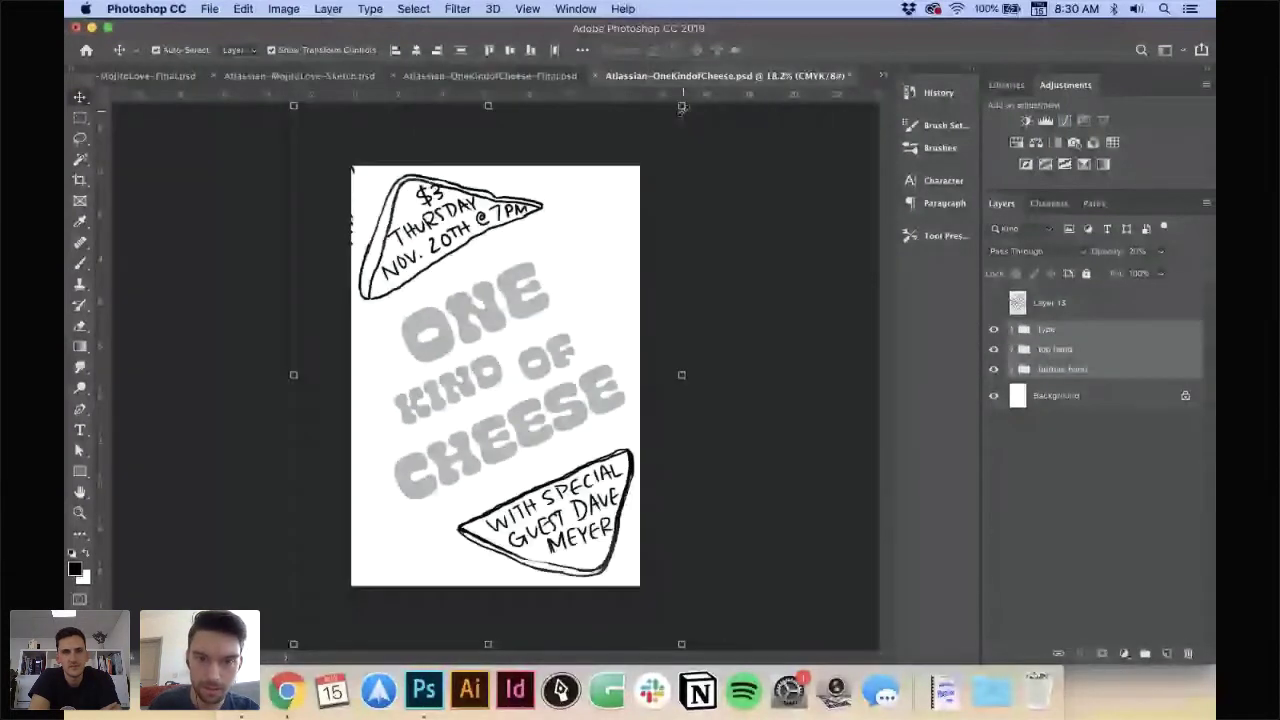
{"action": "left_click", "coordinate": [682, 108]}
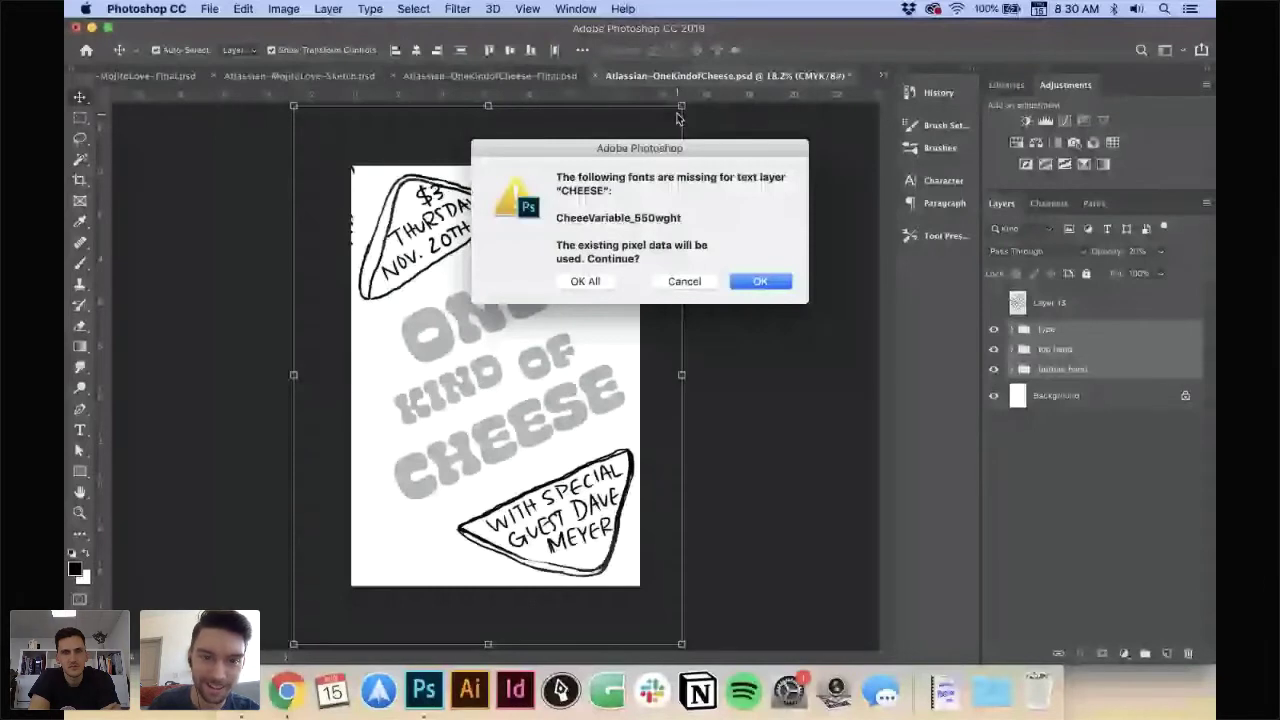
{"action": "key", "text": "Return"}
{"action": "left_click_drag", "start_coordinate": [676, 118], "coordinate": [628, 151]}
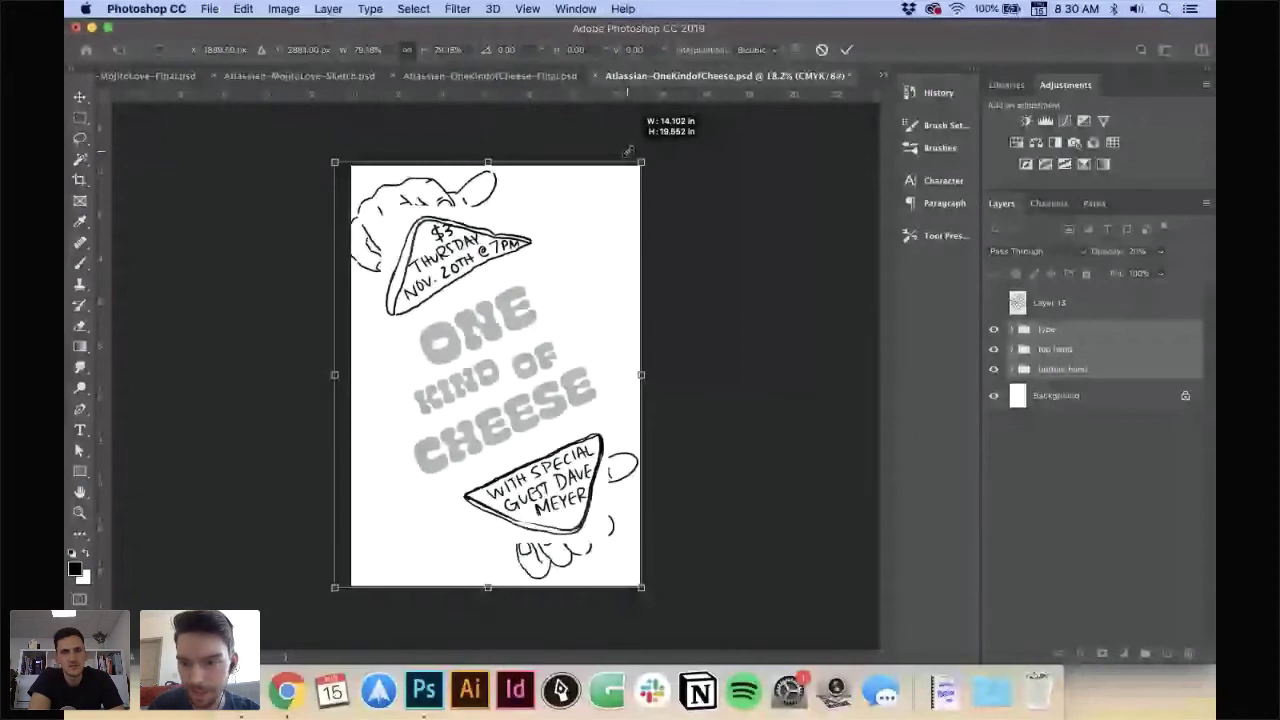
{"action": "key", "text": "Return"}
{"action": "key", "text": "super+minus"}
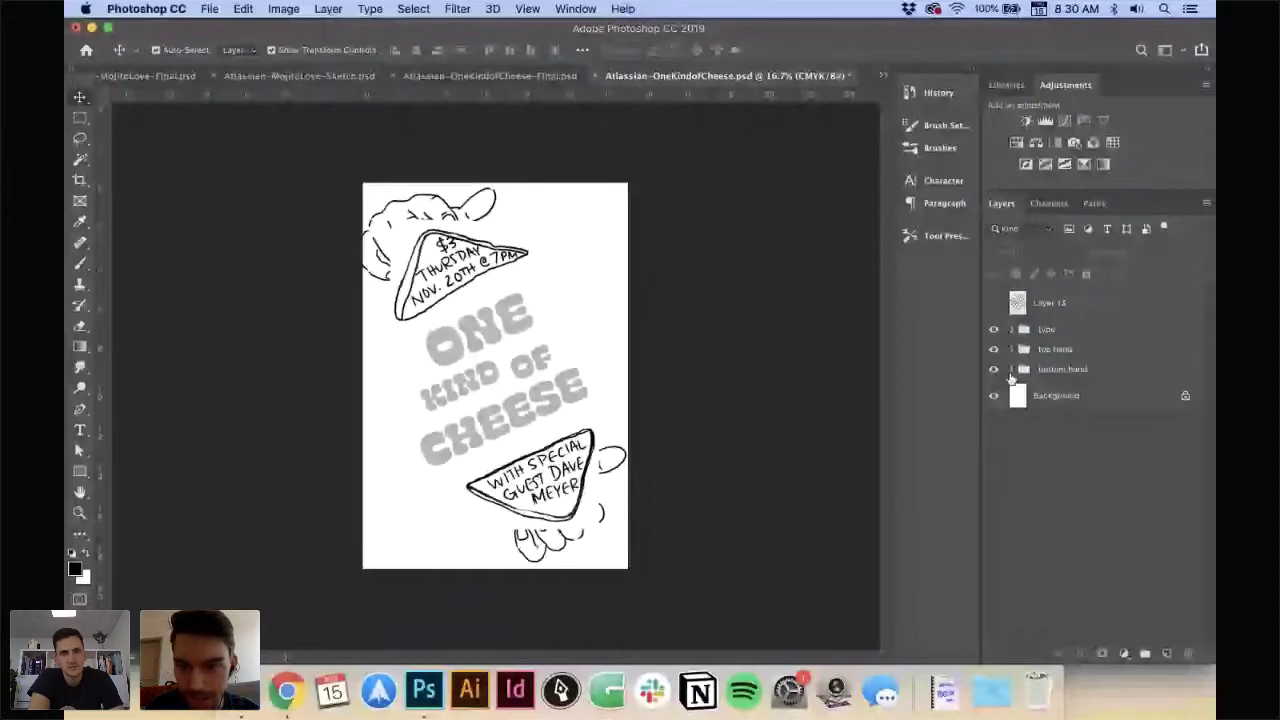
- Show the hand and sandwich image layers inside the top hand and bottom hand groups, then collapse both groups
{"action": "left_click", "coordinate": [1011, 371]}
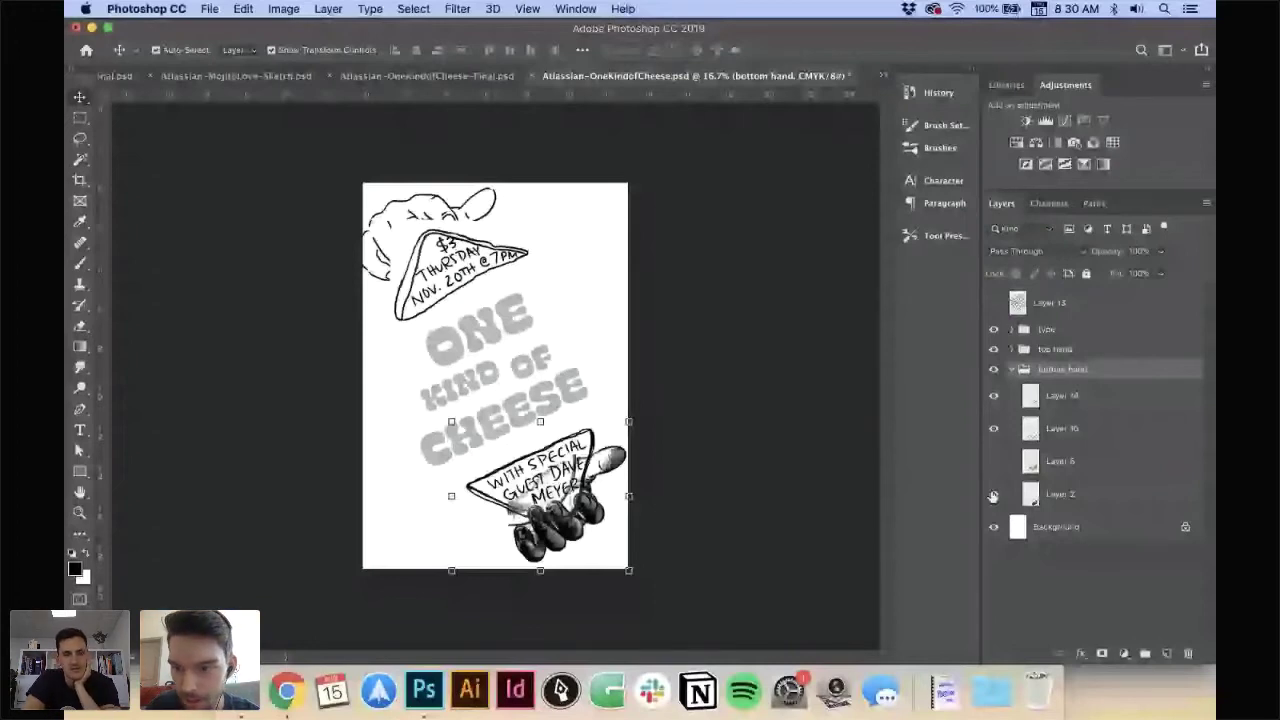
{"action": "left_click", "coordinate": [1010, 350]}
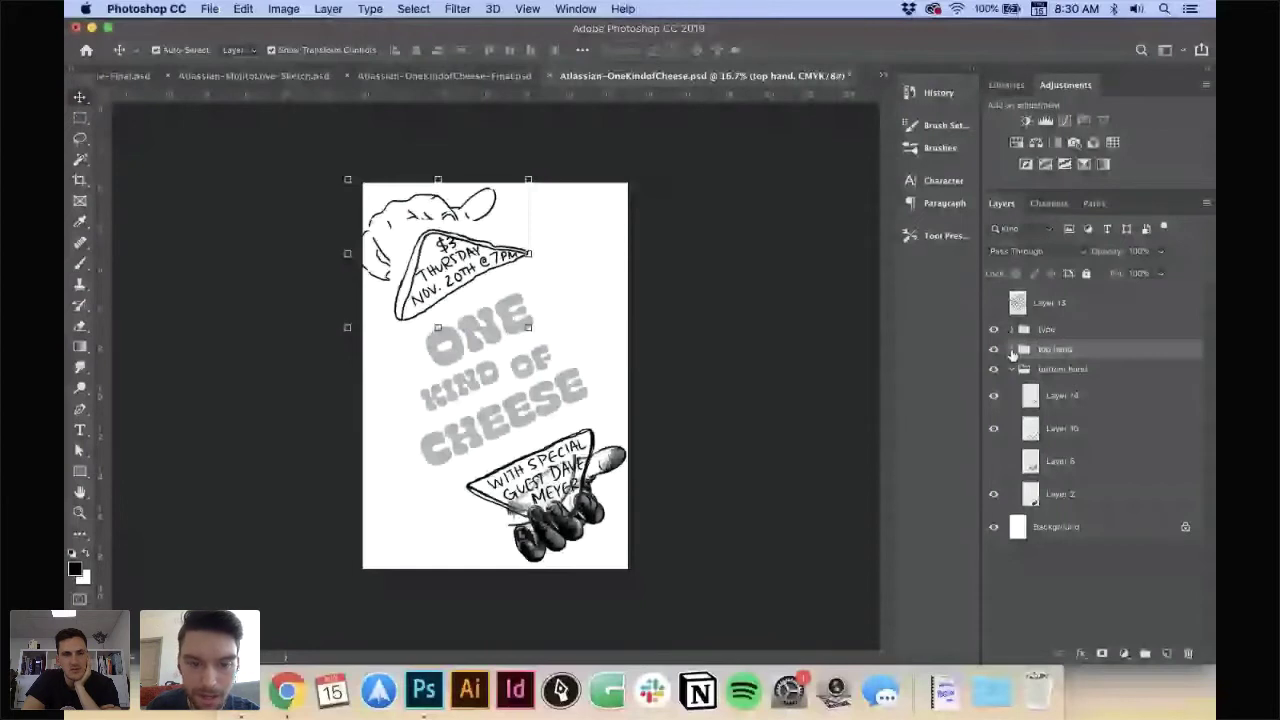
{"action": "left_click", "coordinate": [1012, 349]}
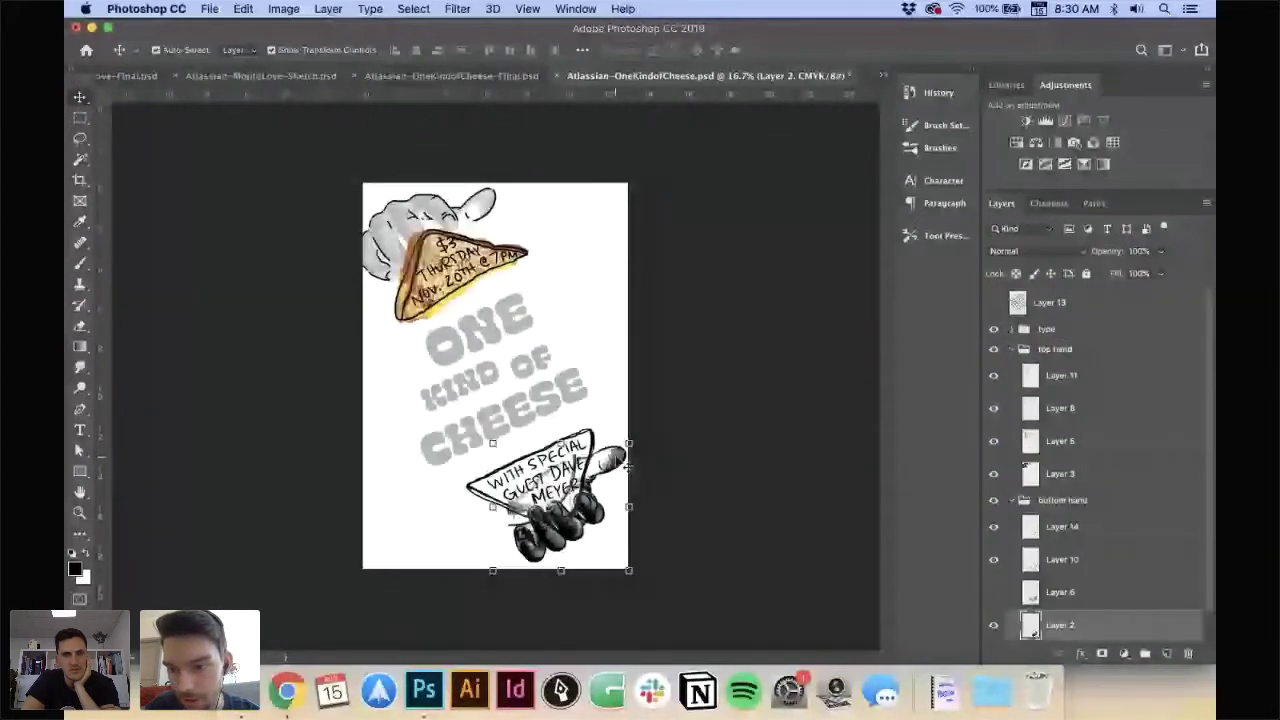
{"action": "left_click", "coordinate": [1012, 349]}
{"action": "left_click", "coordinate": [993, 461]}
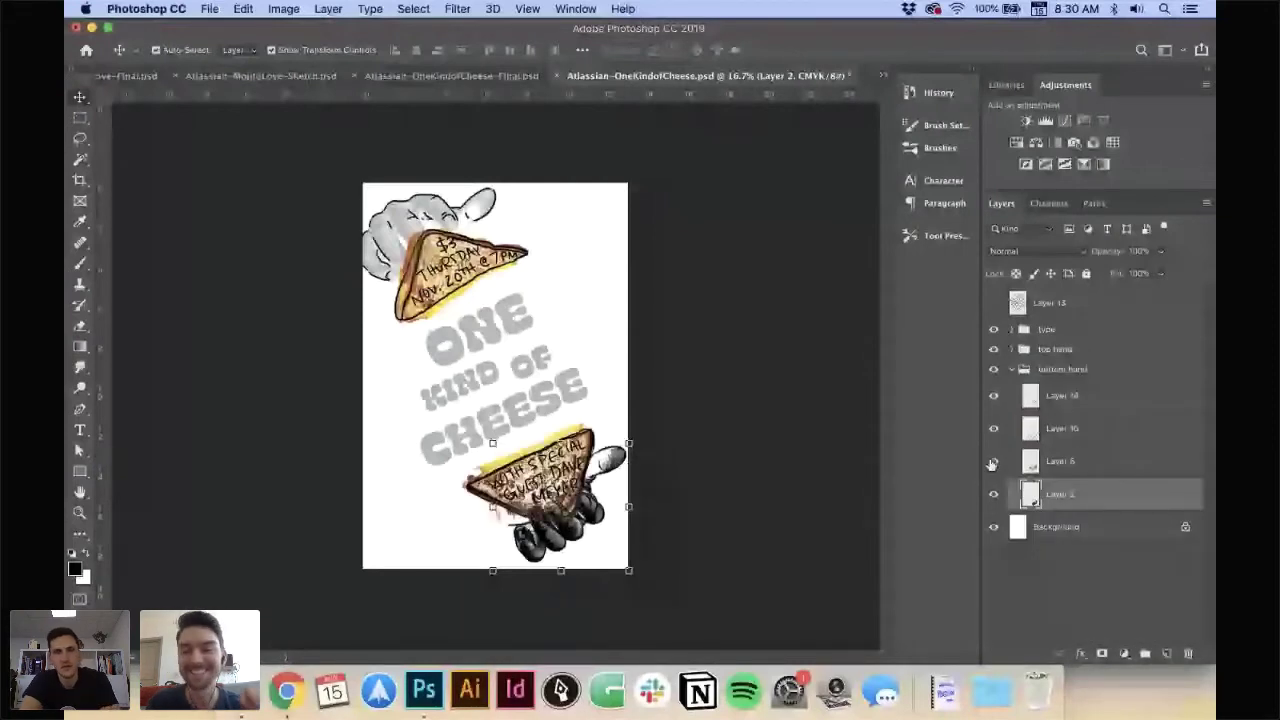
{"action": "left_click", "coordinate": [1012, 369]}
{"action": "key", "text": "super+plus"}
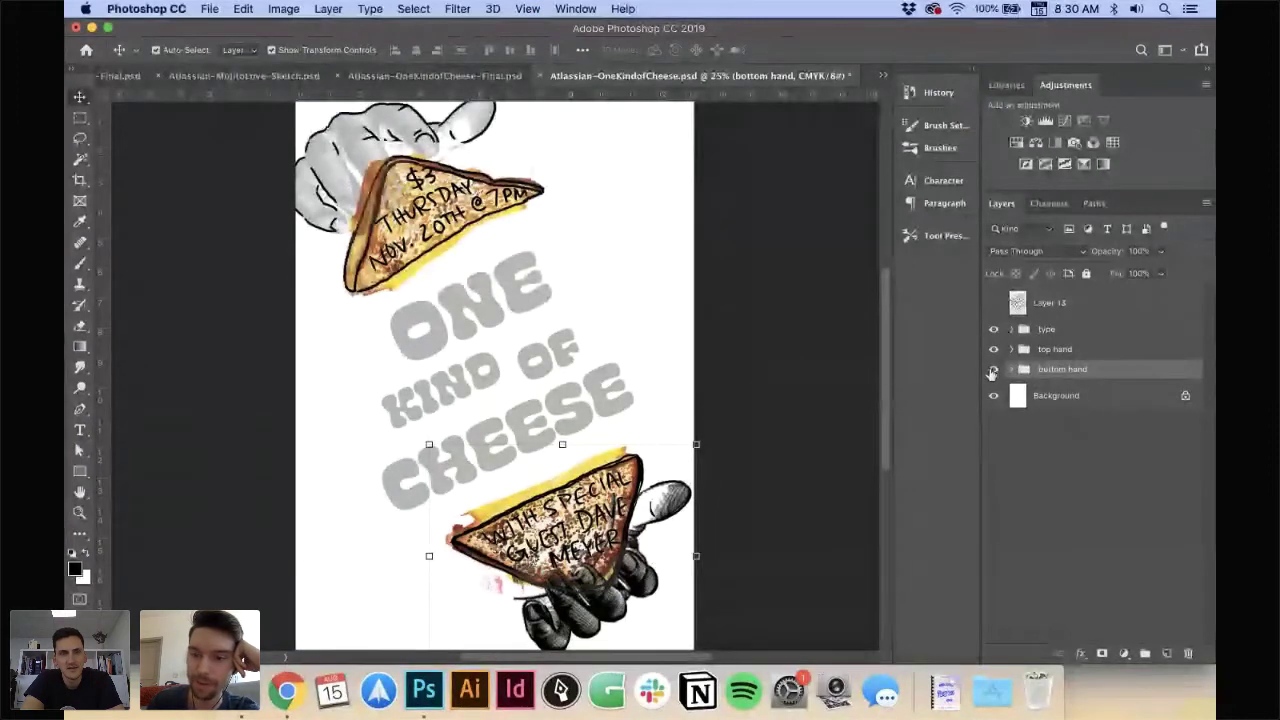
- Compare the layers by toggling their visibility, hiding both hand groups and showing Layer 13's dripping lettering over the gray type
{"action": "left_click_drag", "start_coordinate": [993, 329], "coordinate": [993, 369]}
{"action": "left_click", "coordinate": [993, 302]}
{"action": "left_click", "coordinate": [993, 302]}
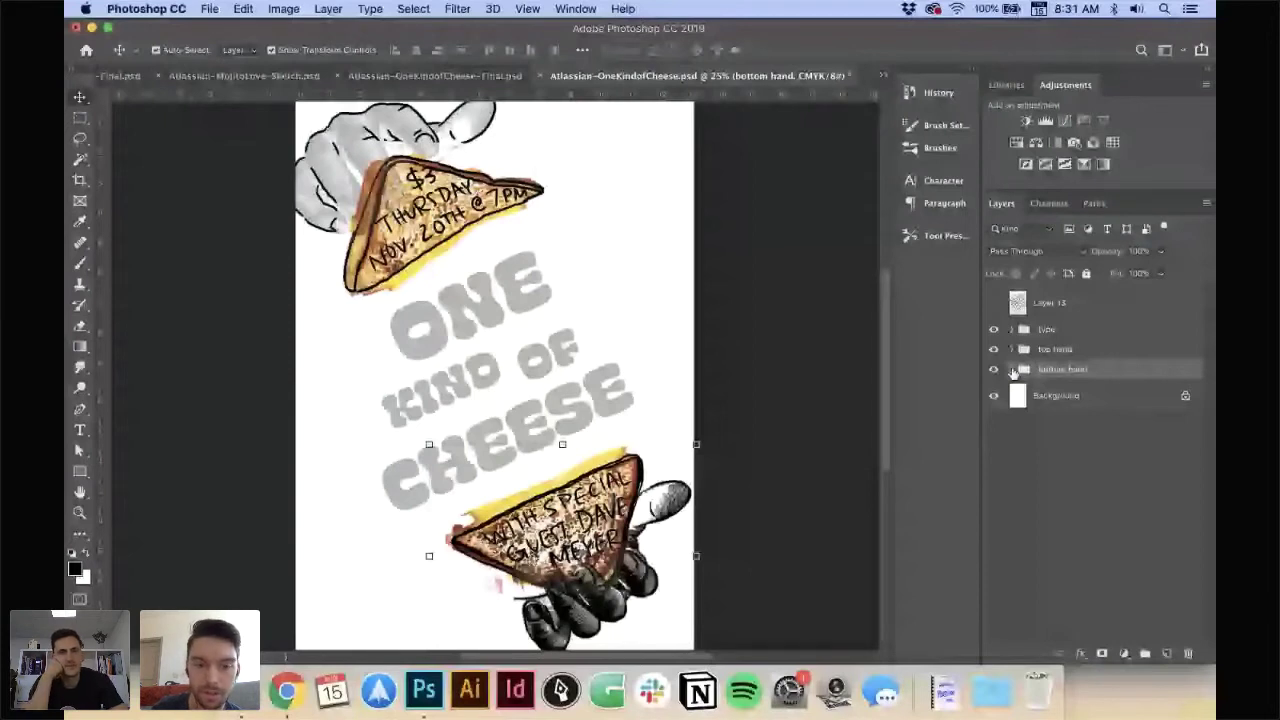
{"action": "left_click", "coordinate": [1012, 369]}
{"action": "left_click", "coordinate": [993, 369]}
{"action": "left_click", "coordinate": [994, 303]}
{"action": "left_click", "coordinate": [994, 304]}
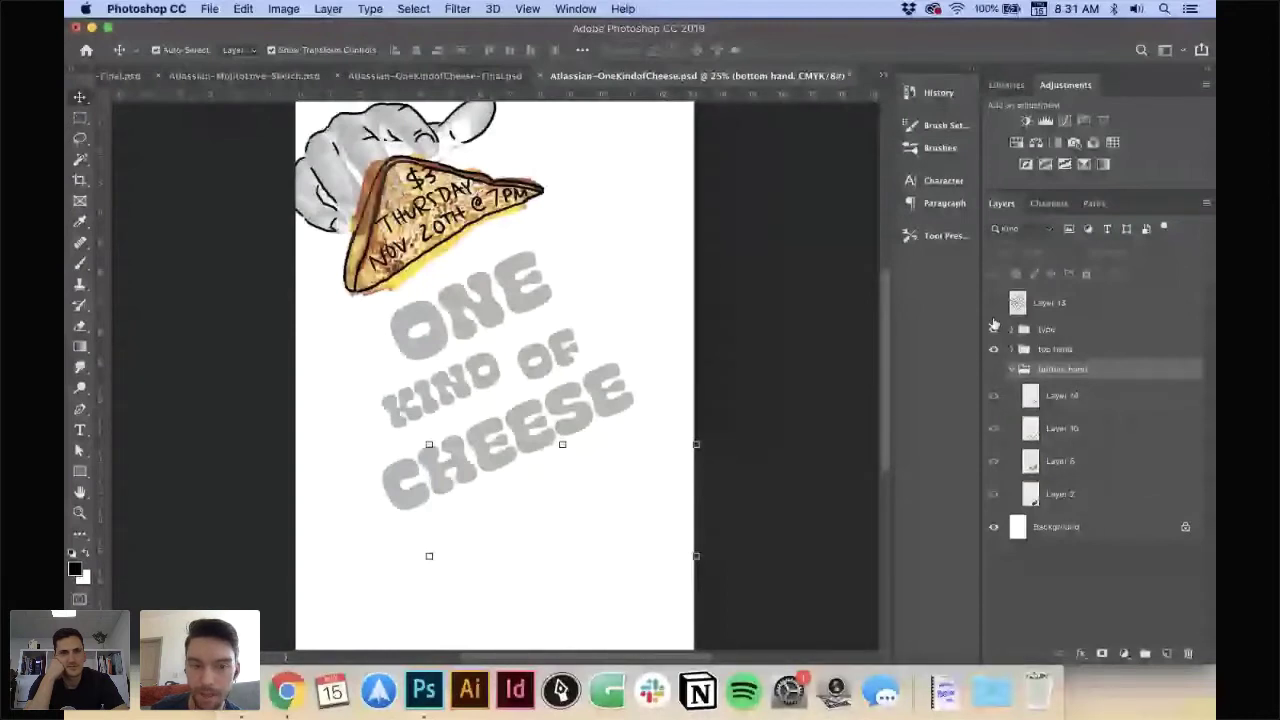
{"action": "left_click", "coordinate": [993, 349]}
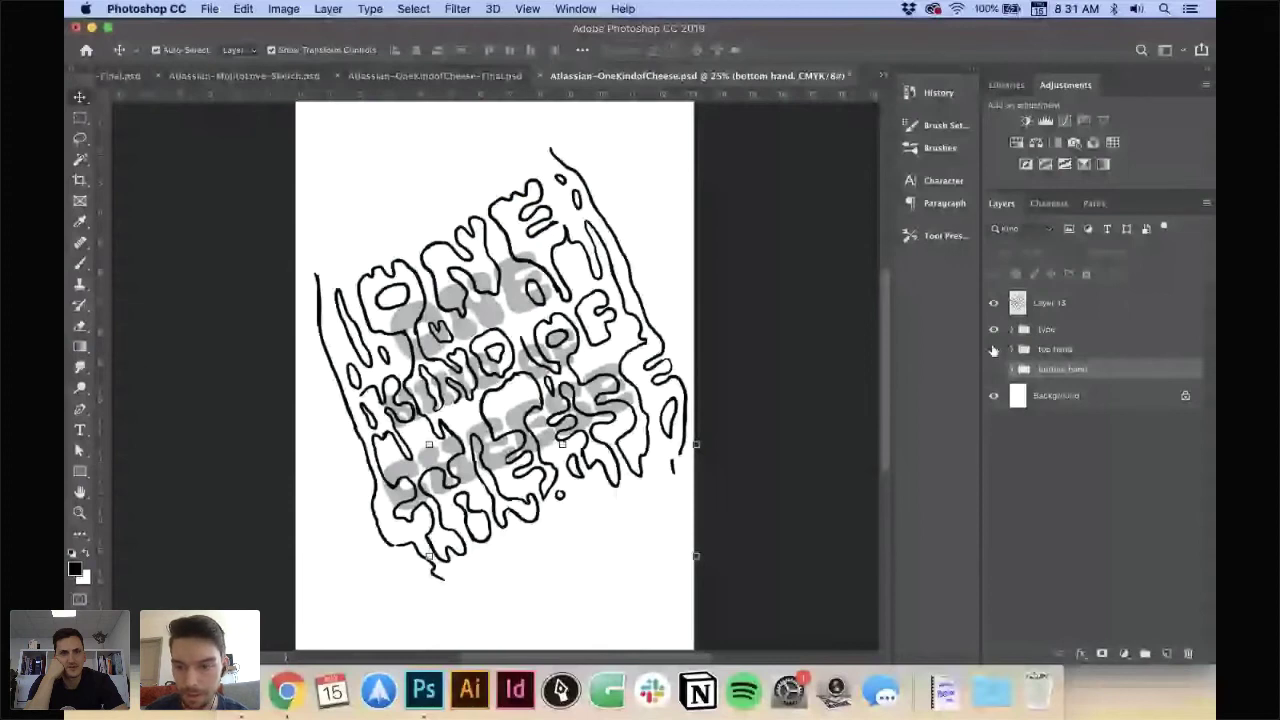
- Show the top hand and bottom hand groups in the sketch, then switch to Atlassian-OneKindofCheese-Final.psd and collapse its top and bottom groups
{"action": "left_click", "coordinate": [993, 349]}
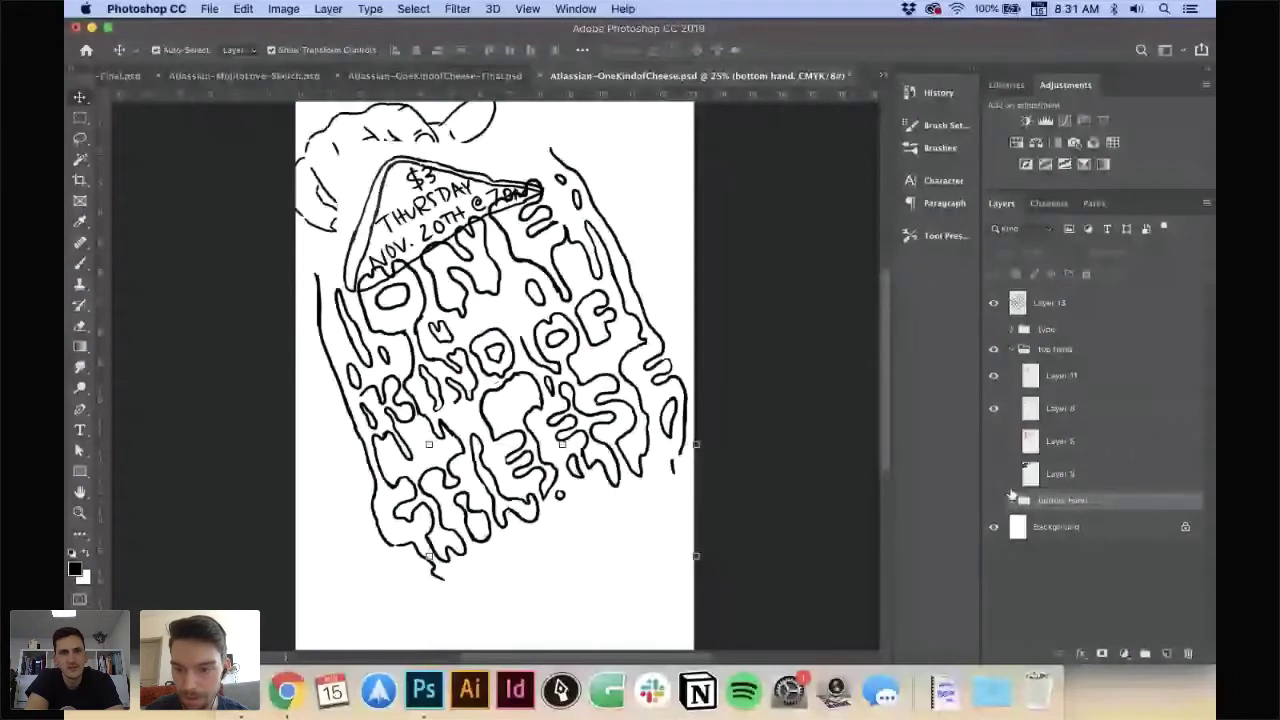
{"action": "left_click", "coordinate": [994, 500]}
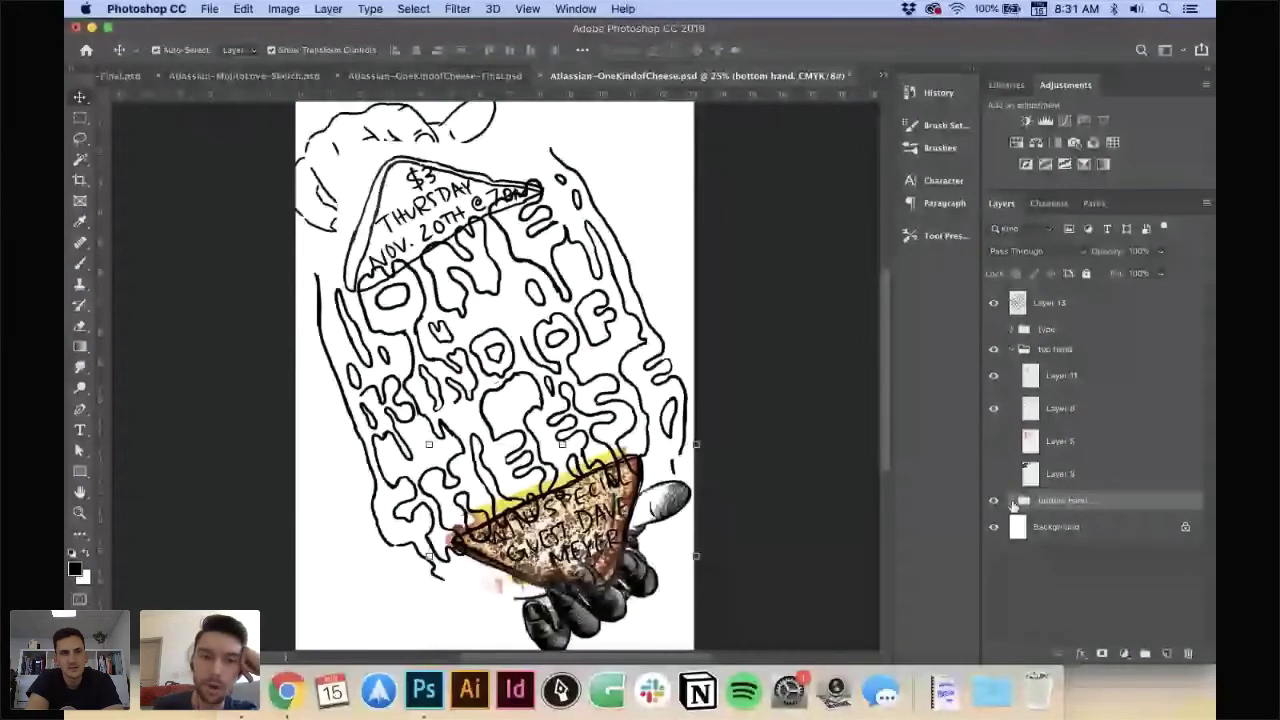
{"action": "left_click", "coordinate": [449, 80]}
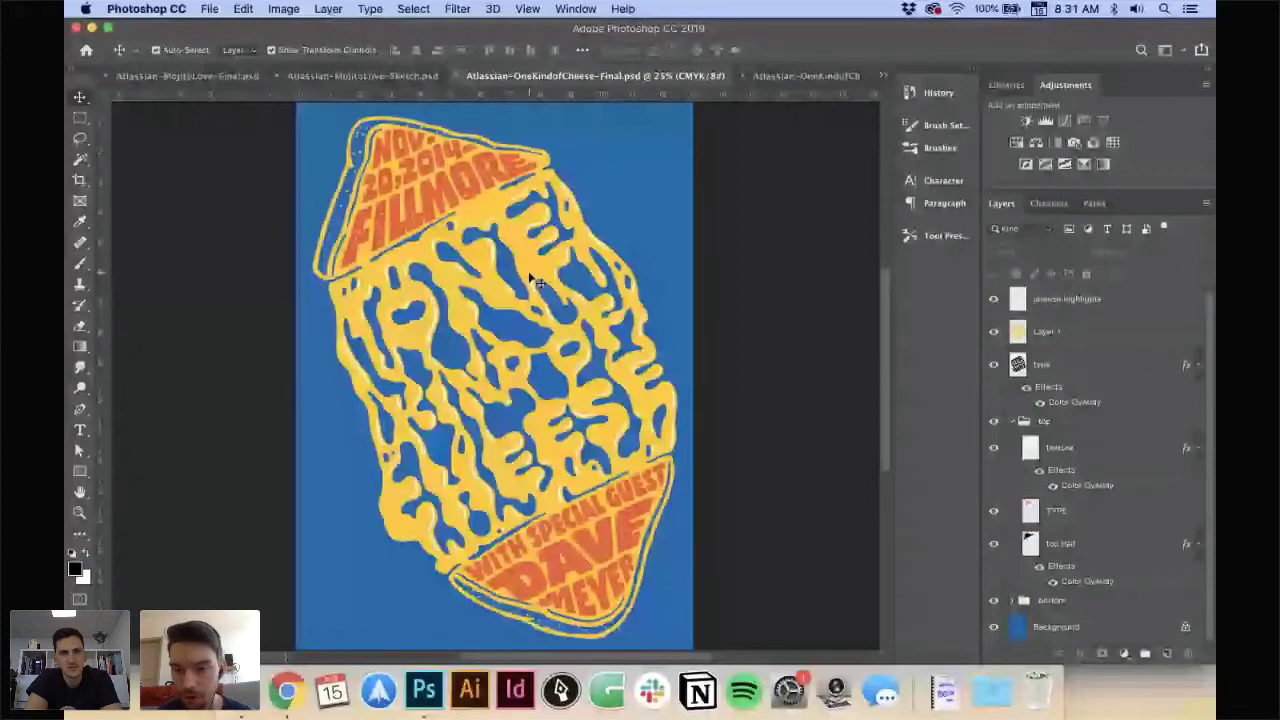
{"action": "left_click", "coordinate": [1012, 421]}
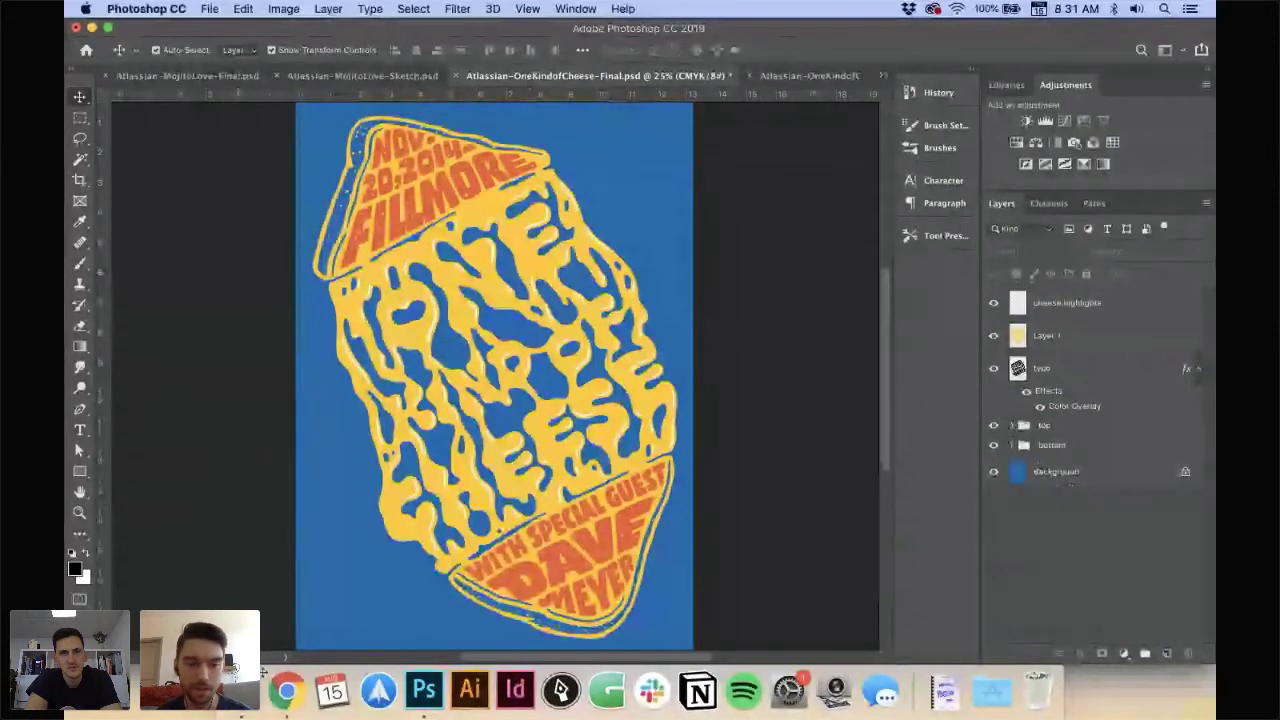
- Switch to Chrome and examine the One Kind of Cheese sketch-to-final images and process text in the Atlassian poster process article
{"action": "left_click", "coordinate": [292, 692]}
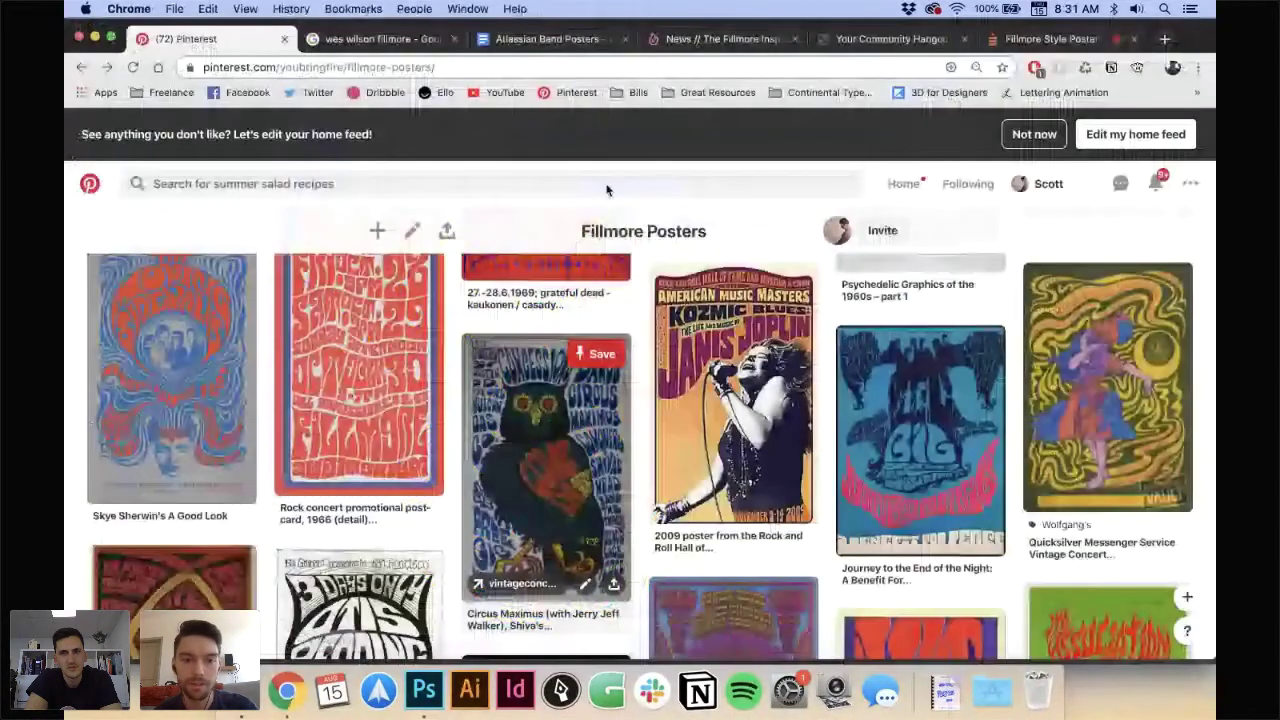
{"action": "key", "text": "super+4"}
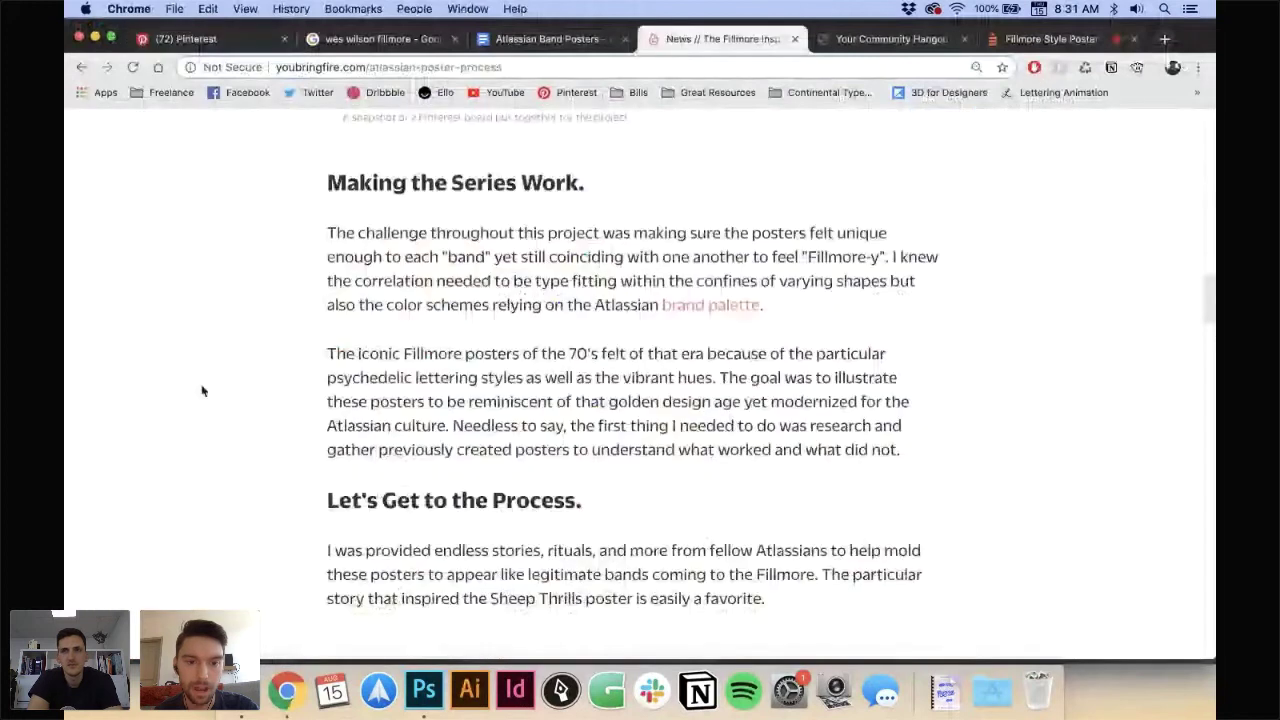
{"action": "scroll", "coordinate": [202, 390], "scroll_direction": "down", "scroll_amount": 5}
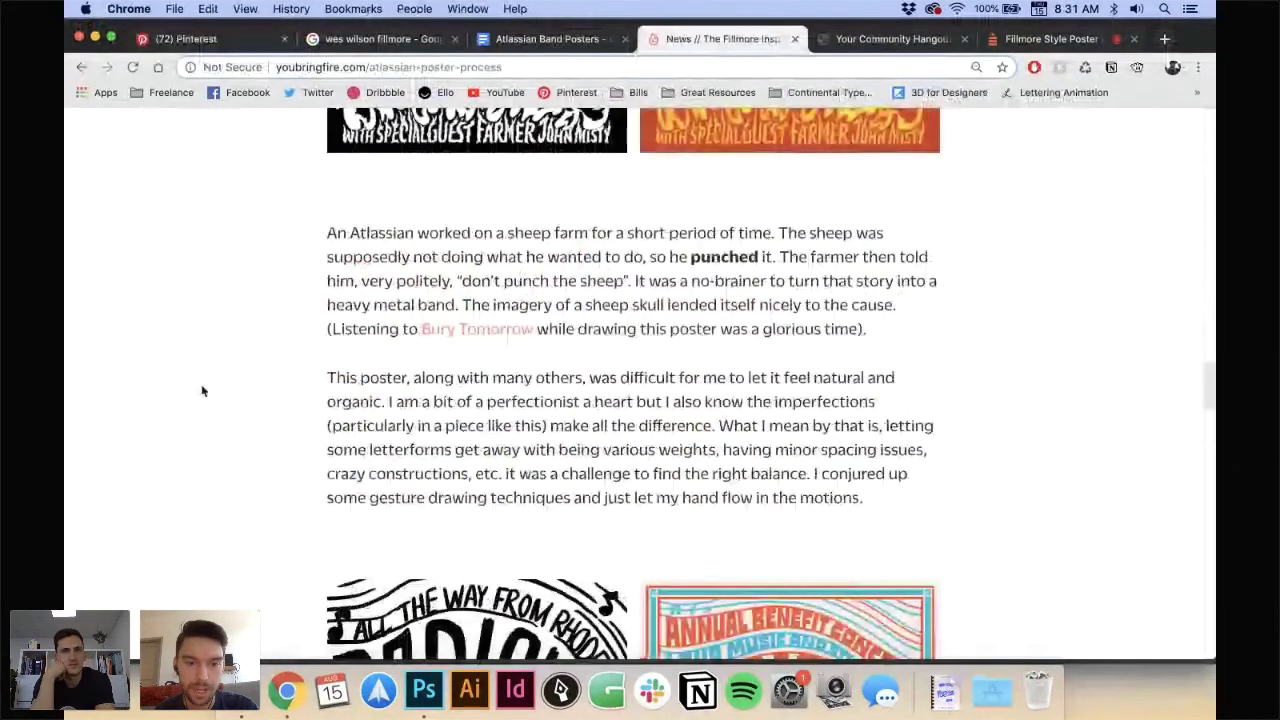
{"action": "scroll", "coordinate": [202, 390], "scroll_direction": "down", "scroll_amount": 5}
{"action": "scroll", "coordinate": [210, 375], "scroll_direction": "up", "scroll_amount": 2}
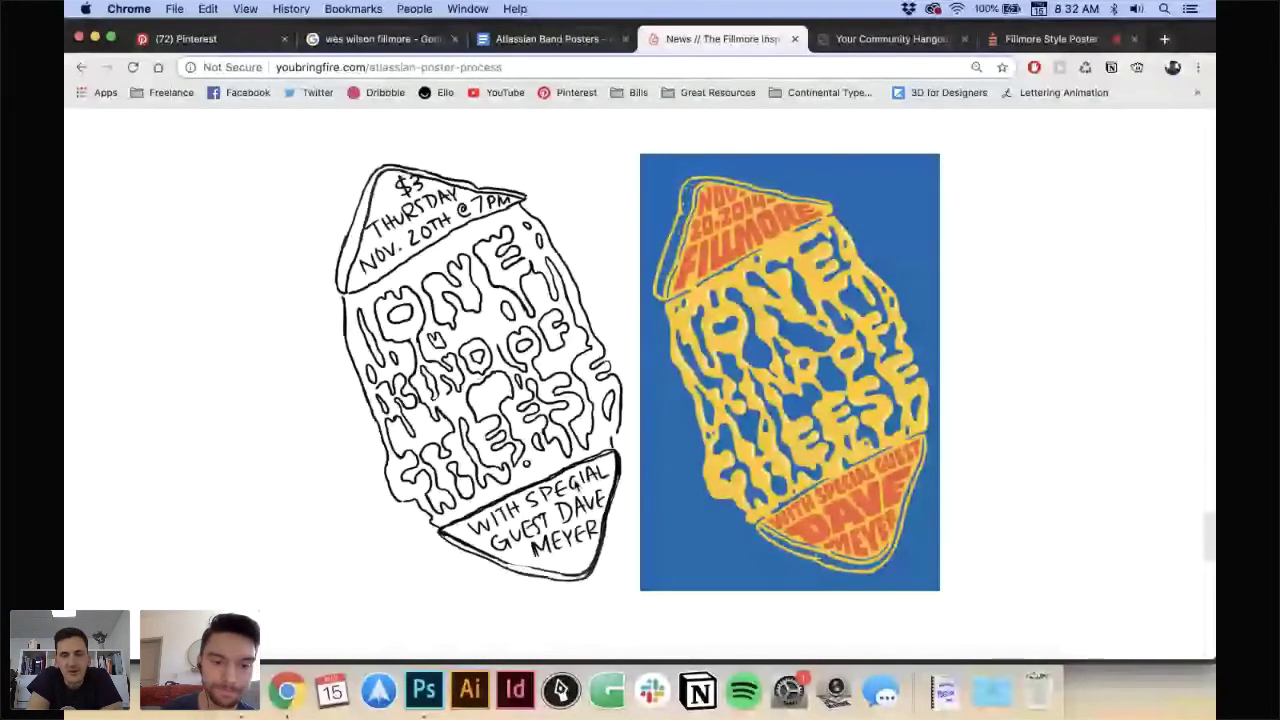
{"action": "scroll", "coordinate": [357, 481], "scroll_direction": "up", "scroll_amount": 3}
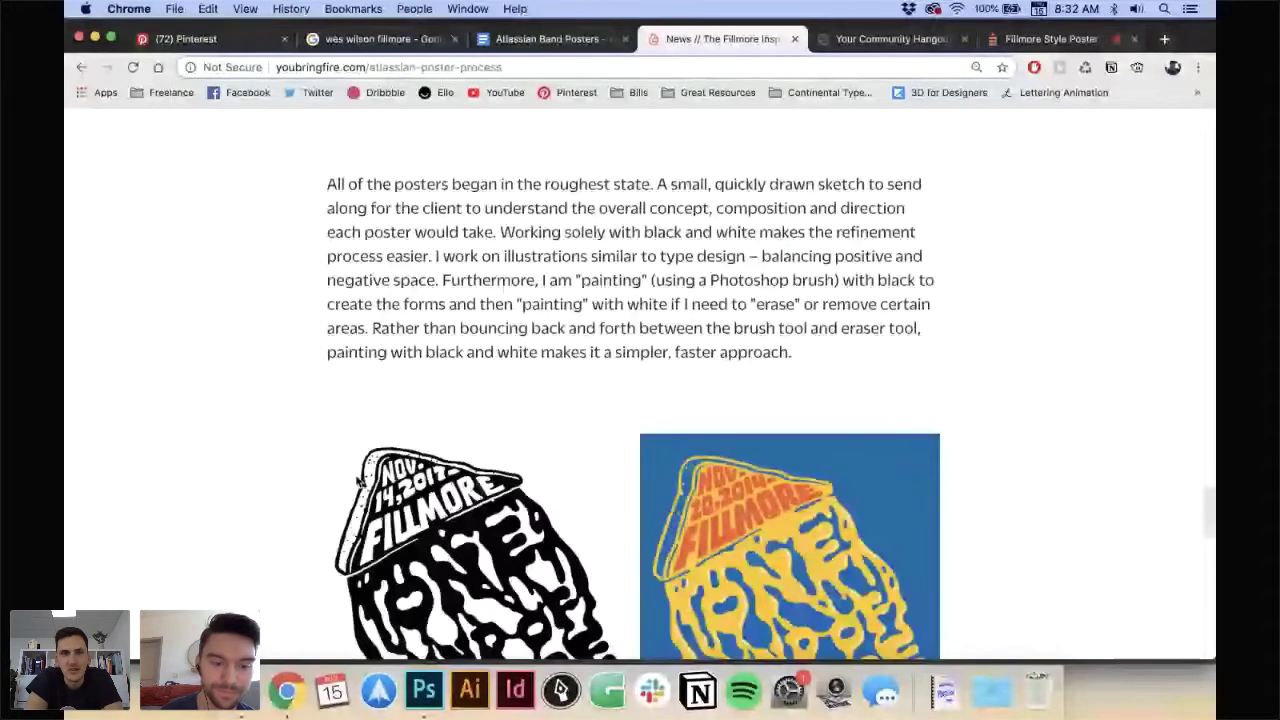
{"action": "scroll", "coordinate": [357, 481], "scroll_direction": "down", "scroll_amount": 5}
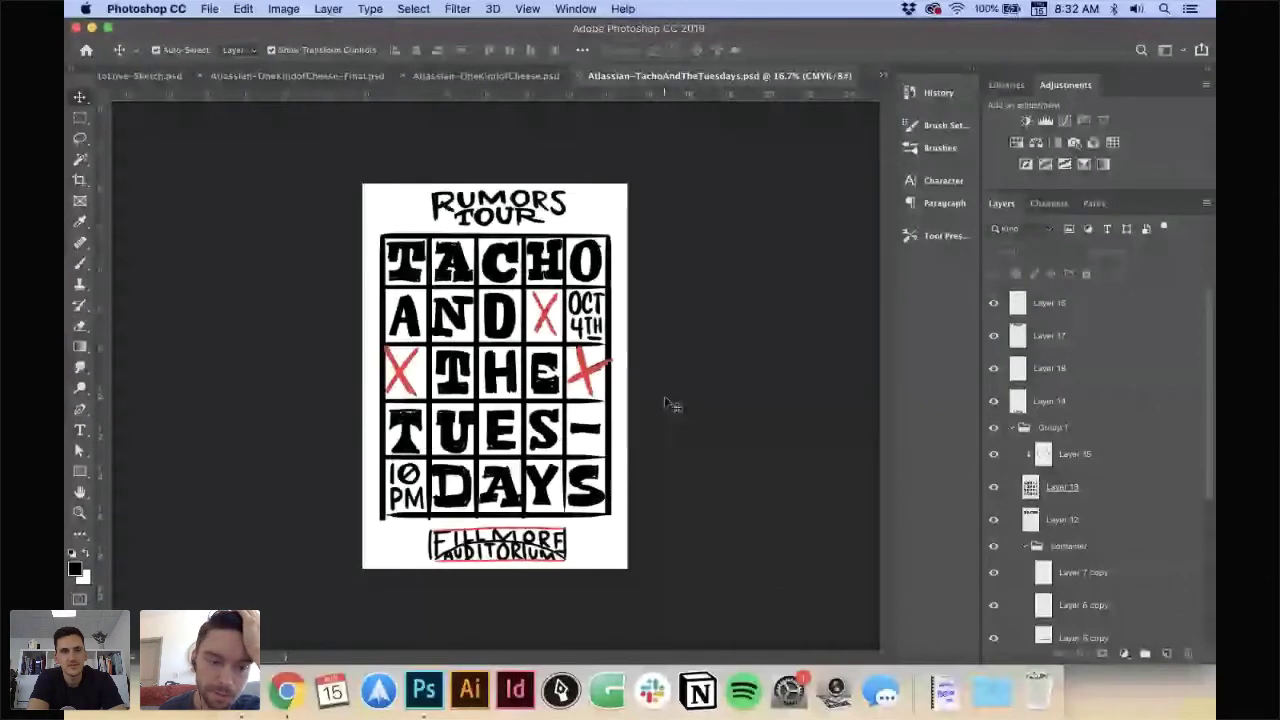
- Look through the Atlassian Band Posters document in Chrome for the Tacho and the Tuesdays row with its copy notes and description
{"action": "key", "text": "super+Tab"}
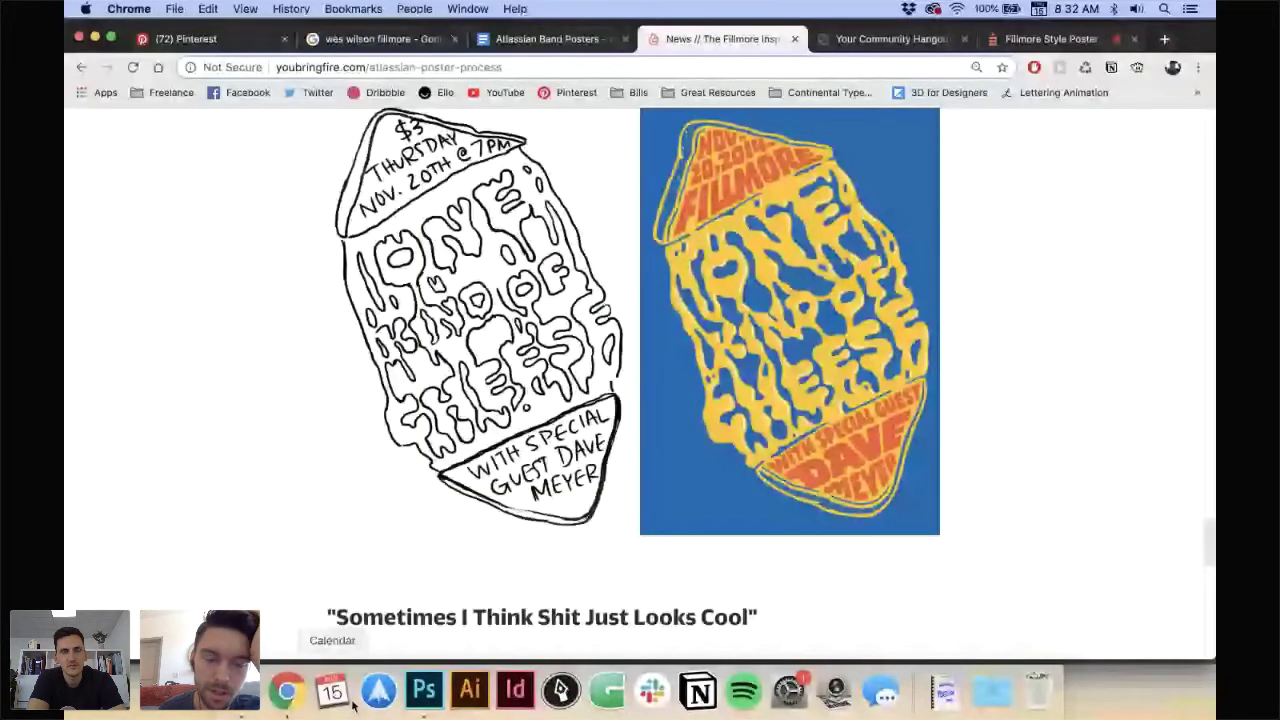
{"action": "key", "text": "super+Tab"}
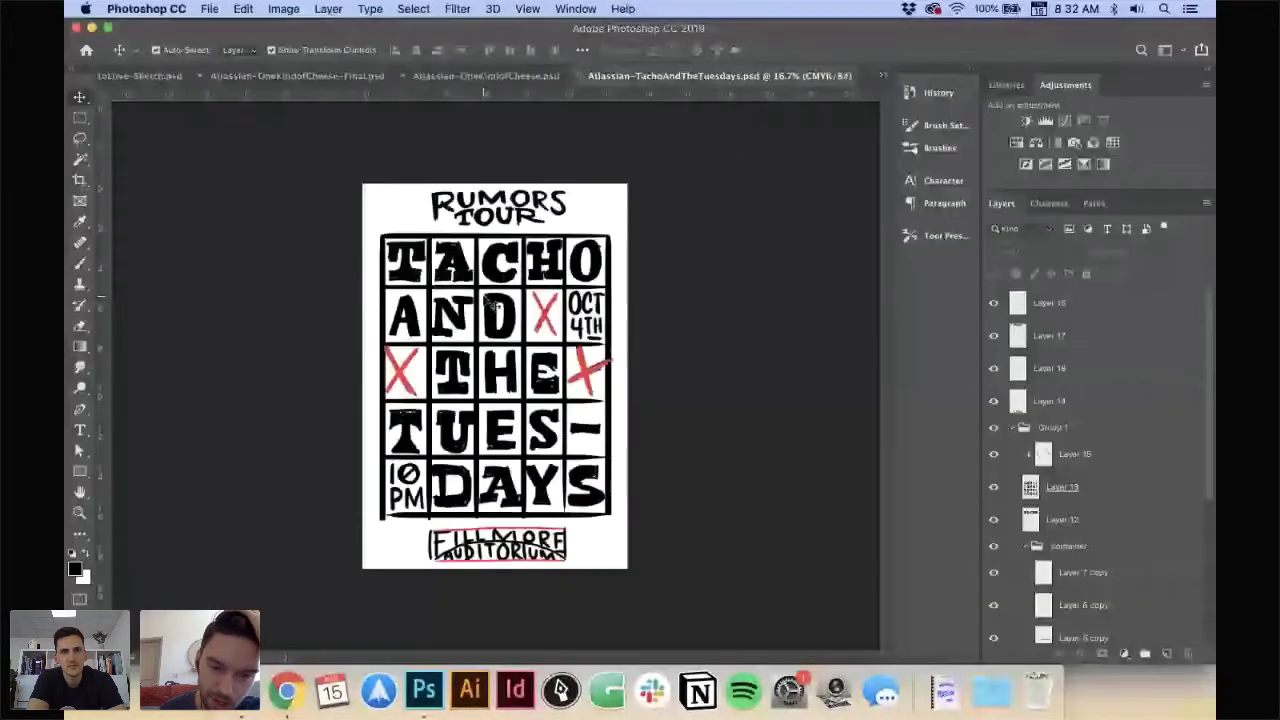
{"action": "left_click", "coordinate": [286, 688]}
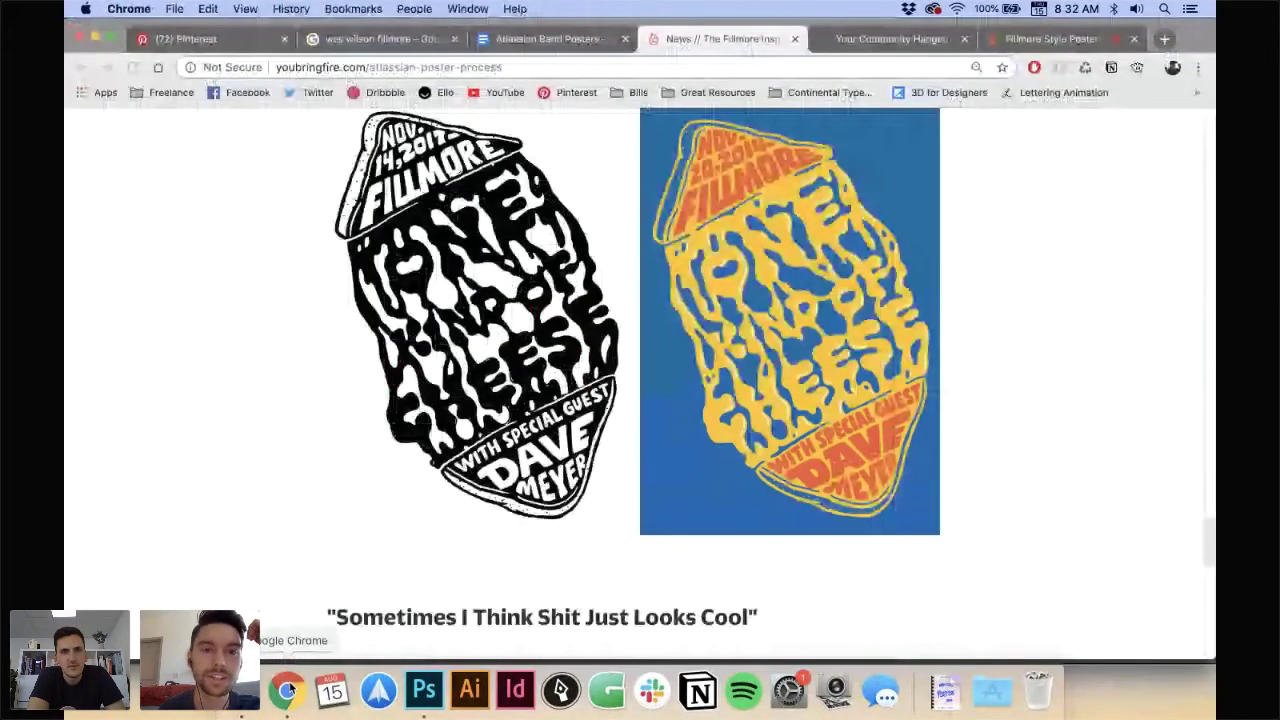
{"action": "key", "text": "ctrl+shift+Tab"}
{"action": "scroll", "coordinate": [381, 494], "scroll_direction": "up", "scroll_amount": 10}
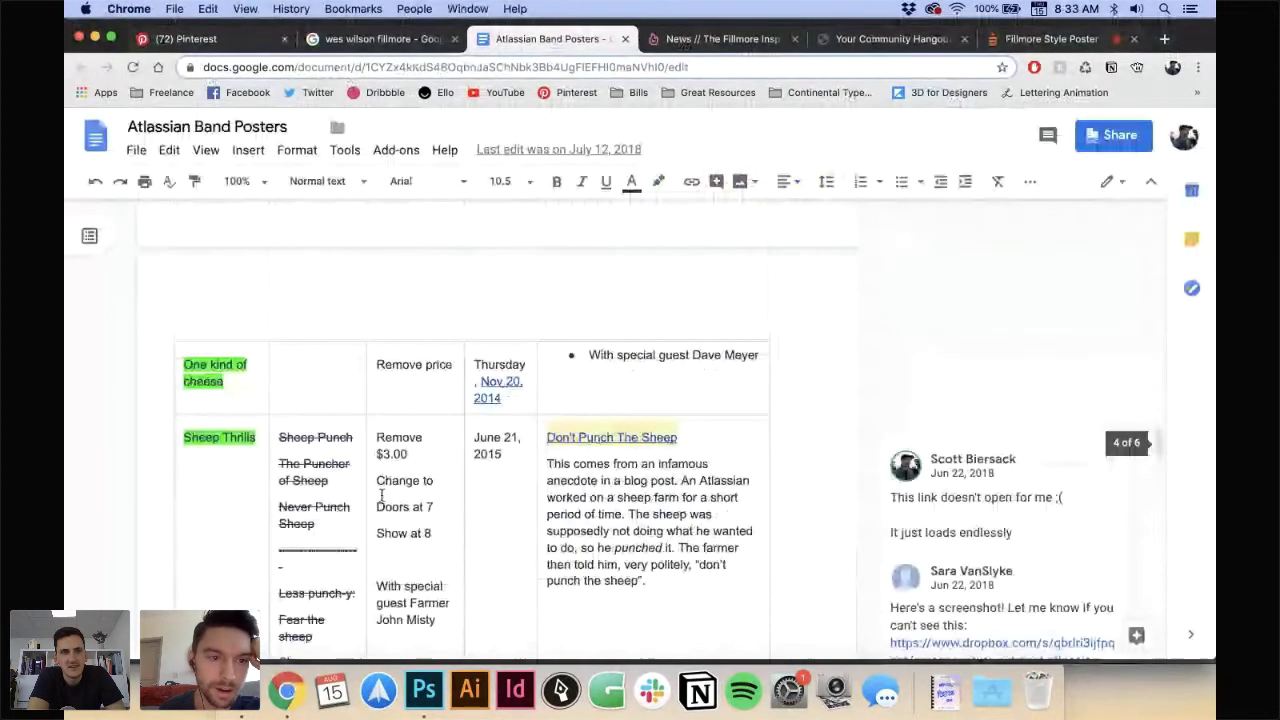
{"action": "scroll", "coordinate": [381, 494], "scroll_direction": "down", "scroll_amount": 3}
{"action": "scroll", "coordinate": [240, 400], "scroll_direction": "down", "scroll_amount": 15}
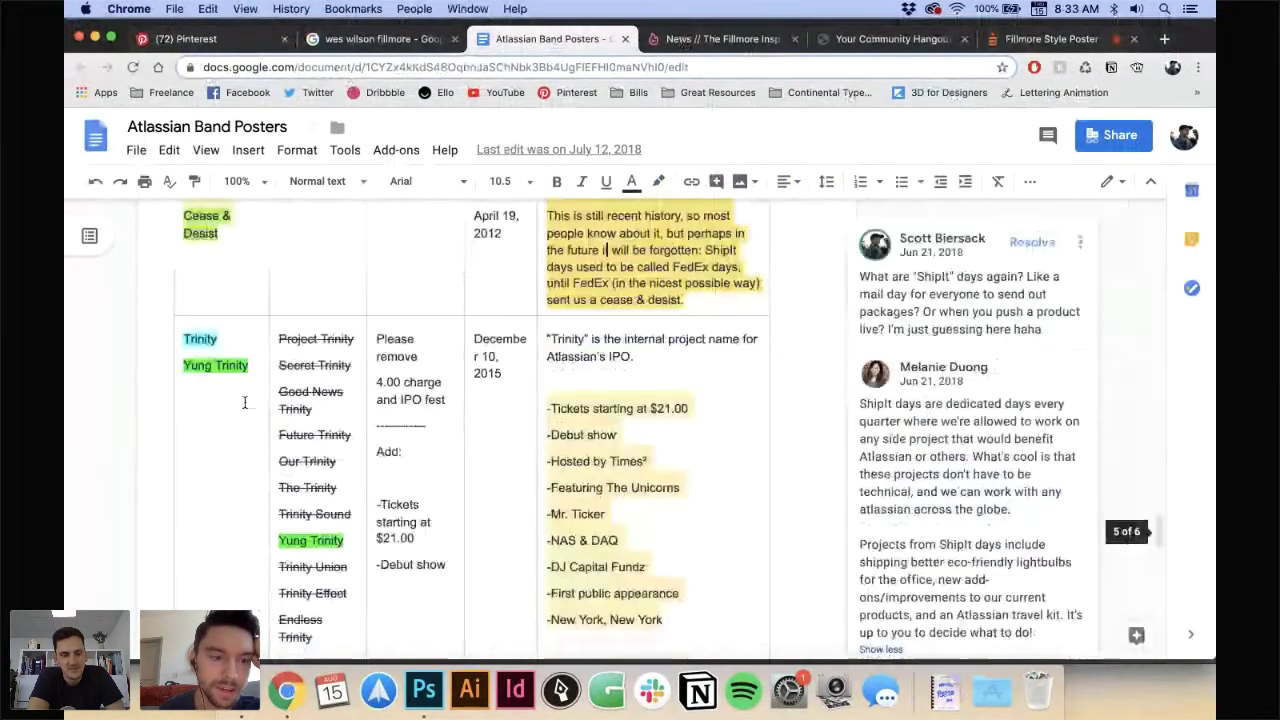
{"action": "scroll", "coordinate": [235, 404], "scroll_direction": "down", "scroll_amount": 4}
{"action": "scroll", "coordinate": [235, 404], "scroll_direction": "up", "scroll_amount": 12}
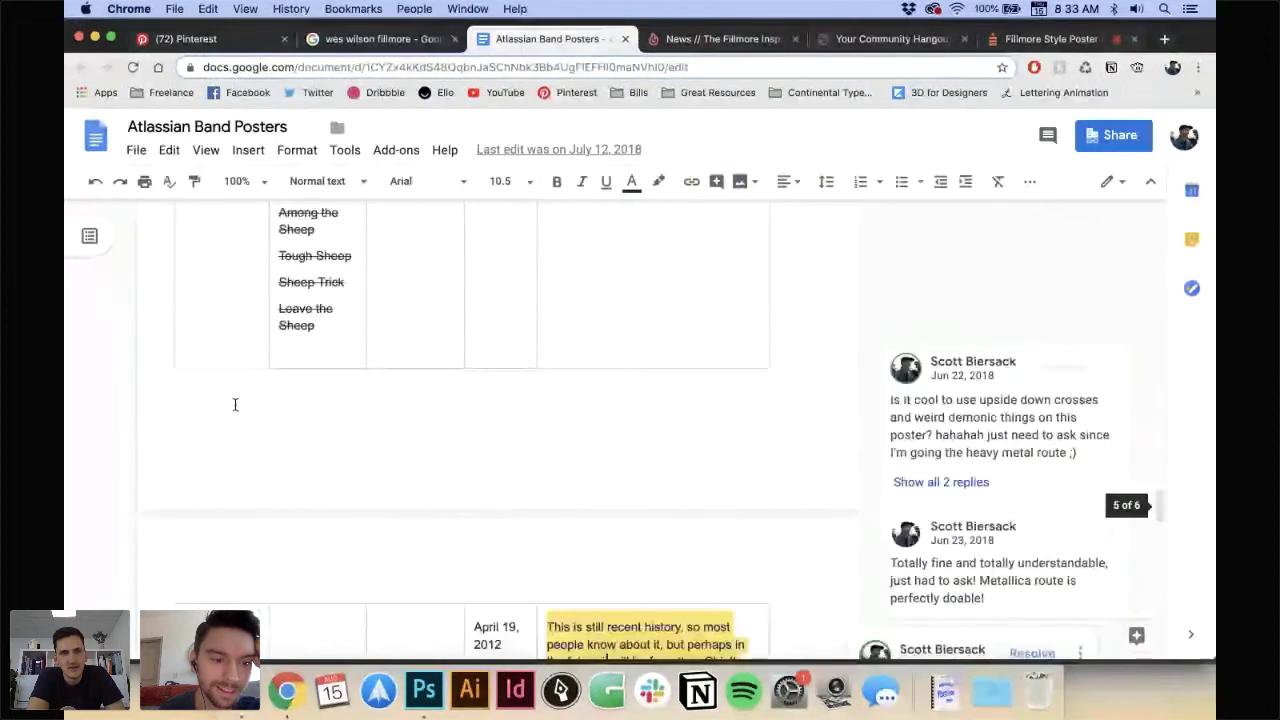
{"action": "scroll", "coordinate": [235, 404], "scroll_direction": "up", "scroll_amount": 5}
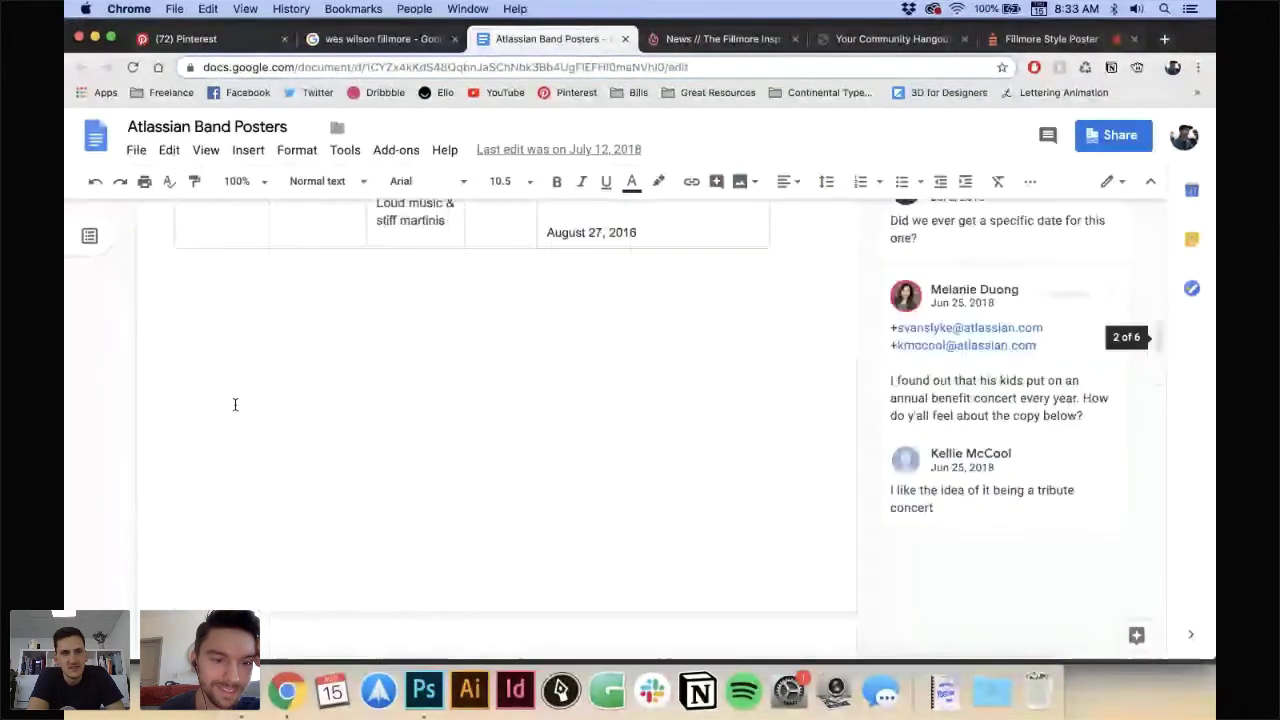
{"action": "scroll", "coordinate": [235, 404], "scroll_direction": "up", "scroll_amount": 5}
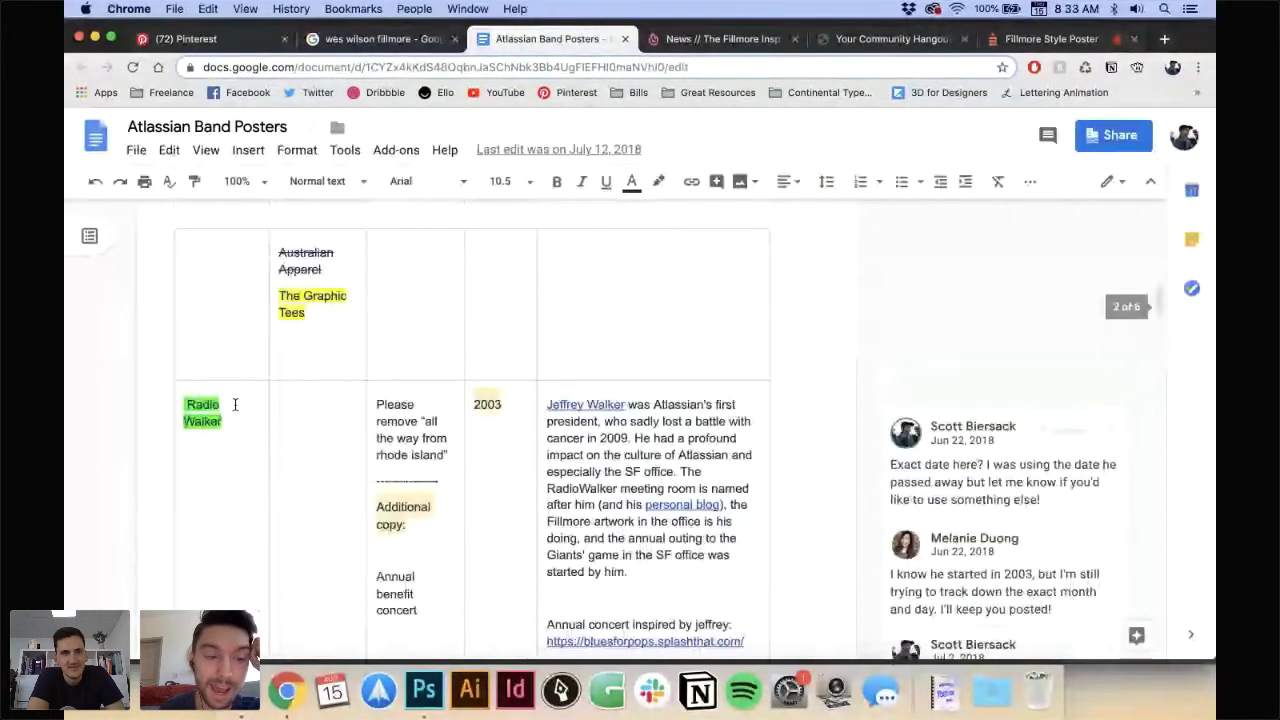
{"action": "scroll", "coordinate": [235, 404], "scroll_direction": "up", "scroll_amount": 2}
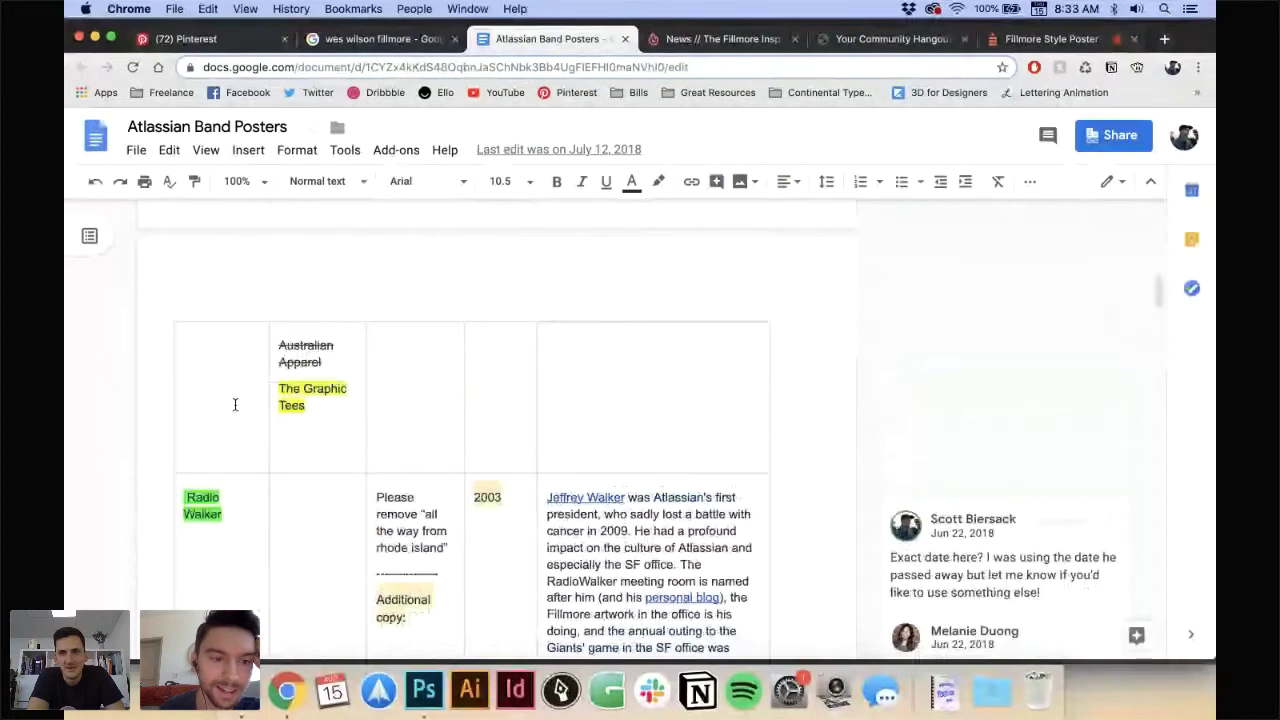
{"action": "scroll", "coordinate": [235, 404], "scroll_direction": "up", "scroll_amount": 5}
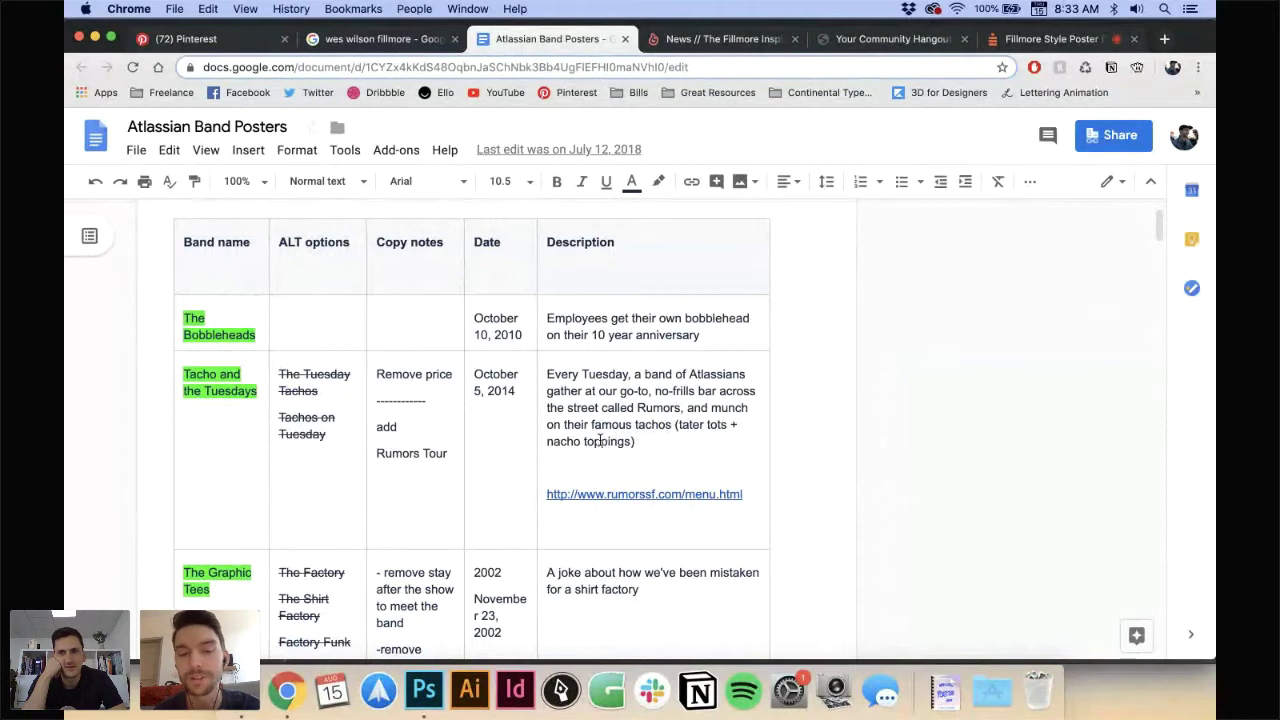
- Open Atlassian-TachoAndTheTuesdays-Final.psd from the Finals folder in Photoshop and enlarge the view to 25%
{"action": "left_click", "coordinate": [424, 692]}
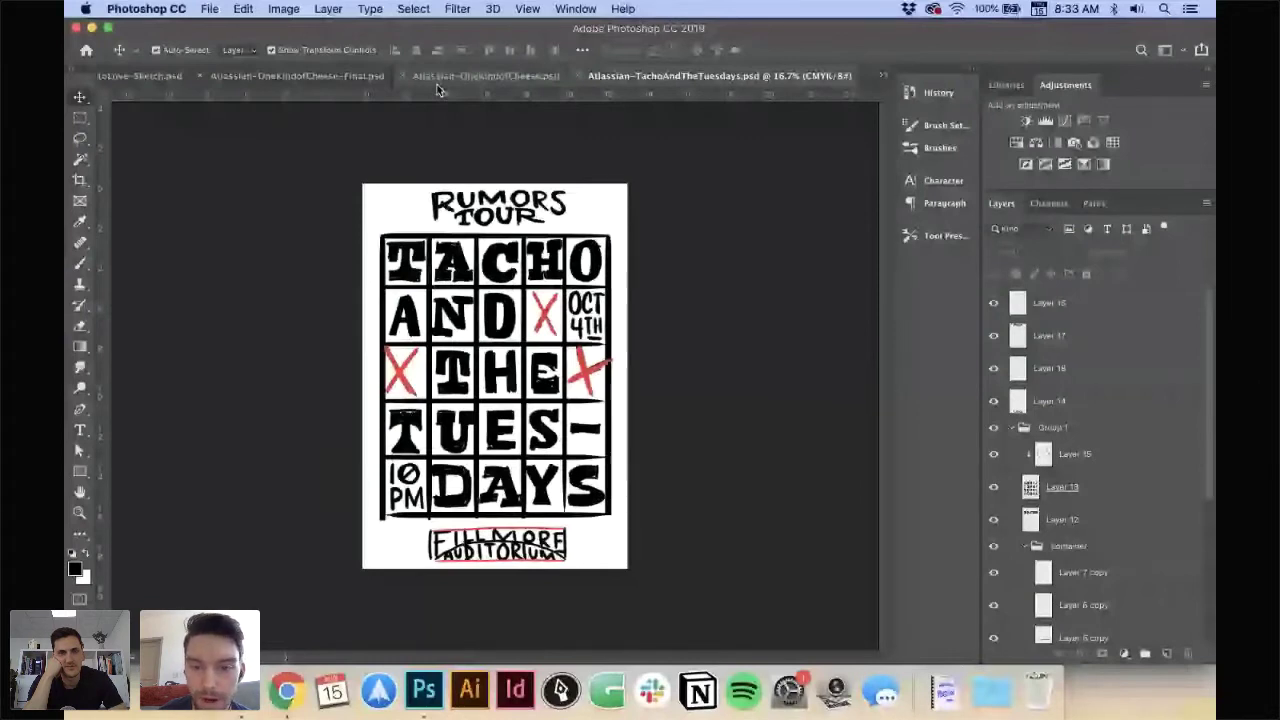
{"action": "key", "text": "super+Tab"}
{"action": "left_click", "coordinate": [790, 323]}
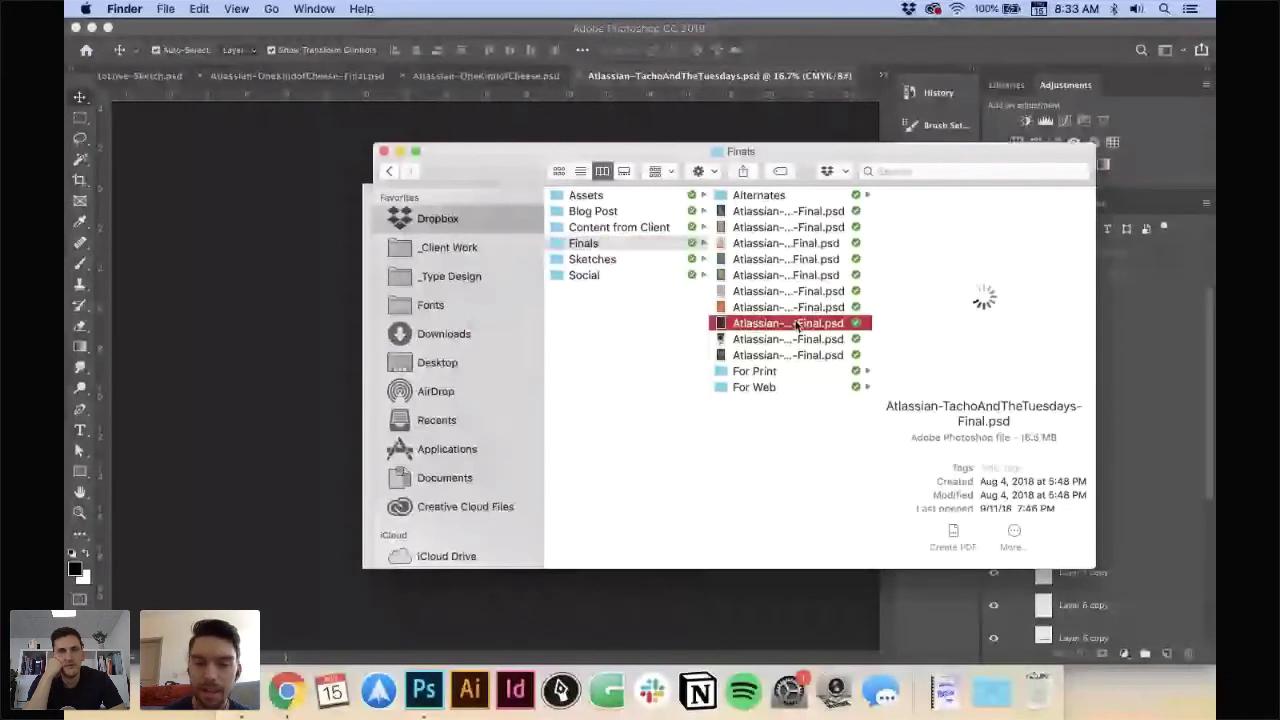
{"action": "double_click", "coordinate": [797, 325]}
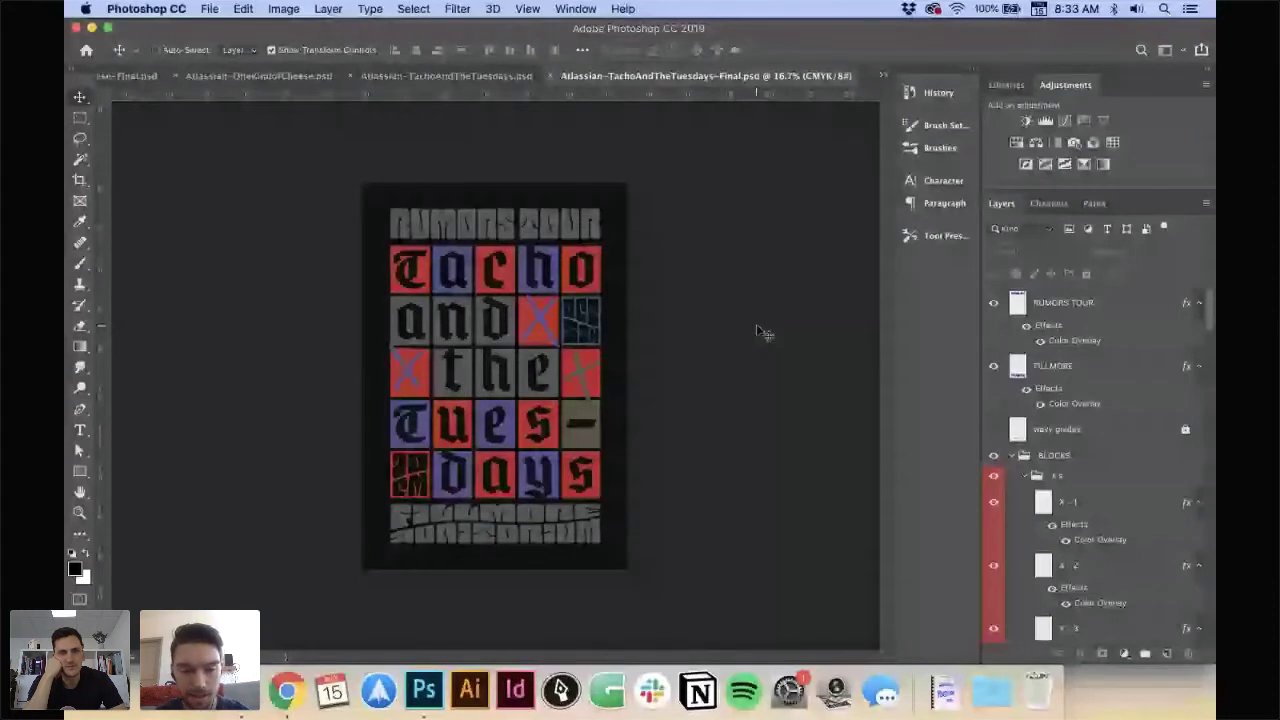
{"action": "key", "text": "super+equal"}
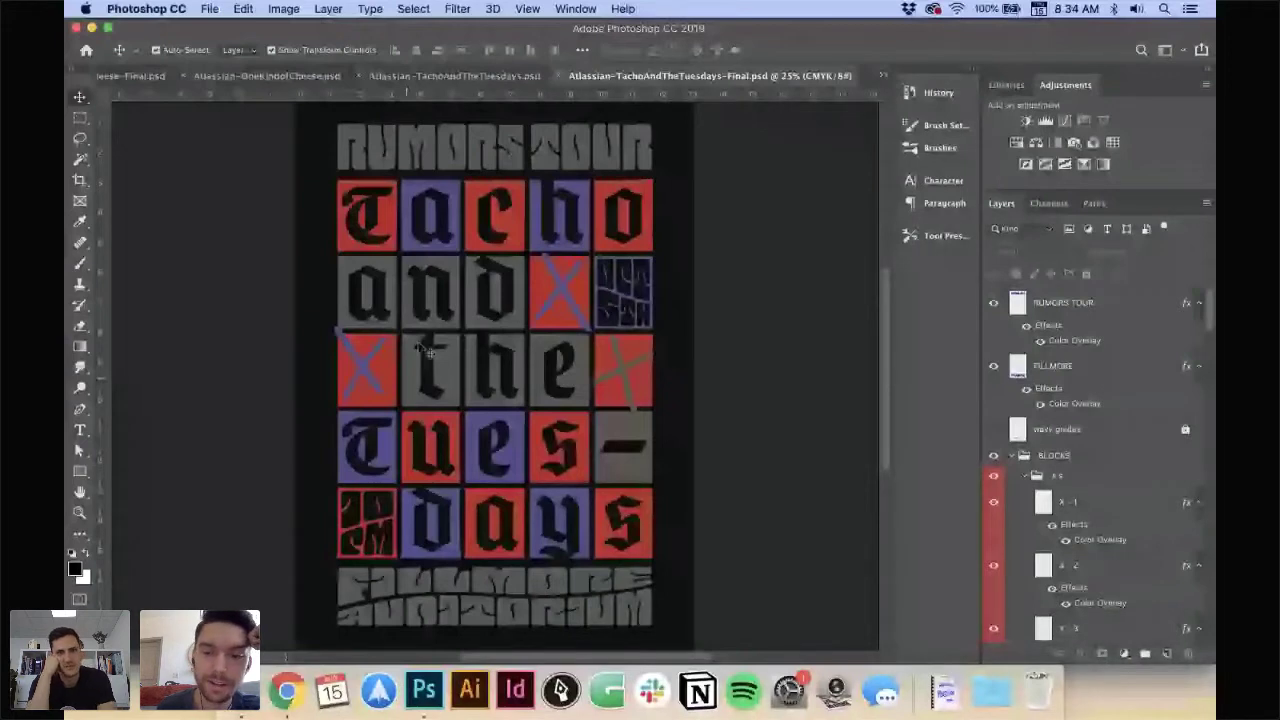
- Open Atlassian-TheGraphicTees.psd from the Sketches folder in Photoshop and deselect its active layer
{"action": "key", "text": "super+Tab"}
{"action": "left_click", "coordinate": [749, 325]}
{"action": "left_click", "coordinate": [752, 340]}
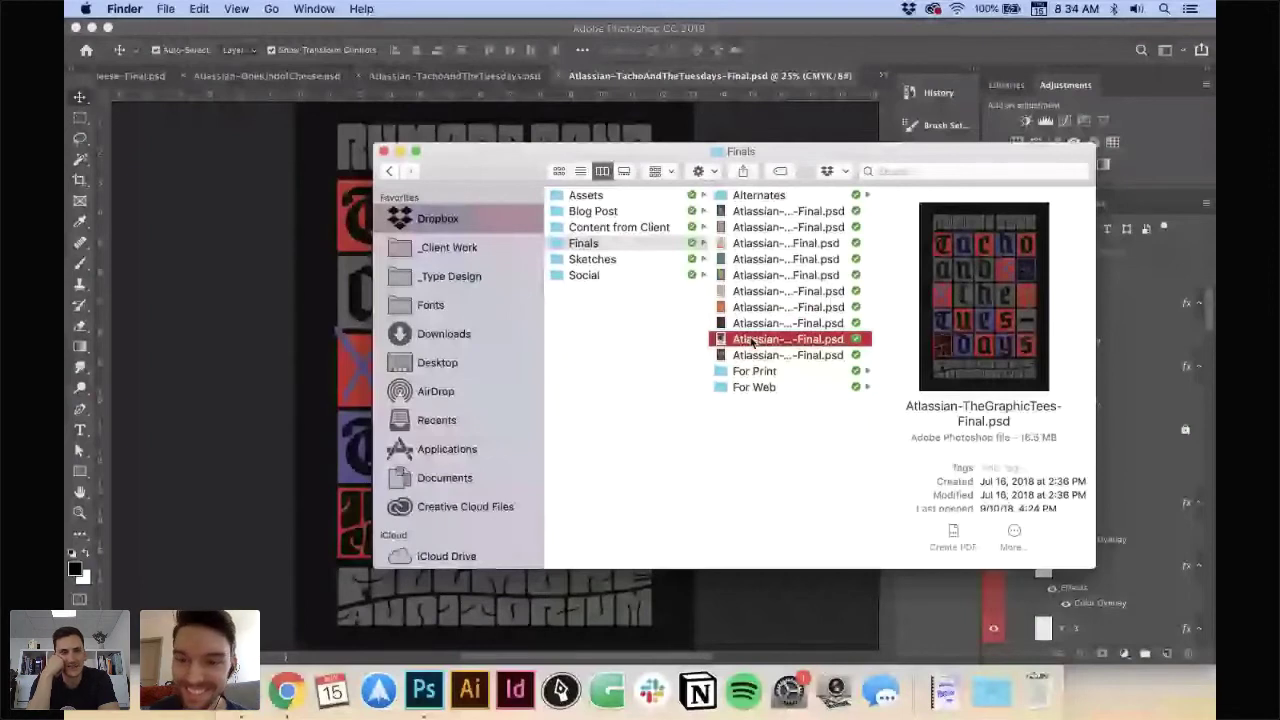
{"action": "key", "text": "Left"}
{"action": "key", "text": "Down"}
{"action": "left_click", "coordinate": [751, 294]}
{"action": "key", "text": "Down"}
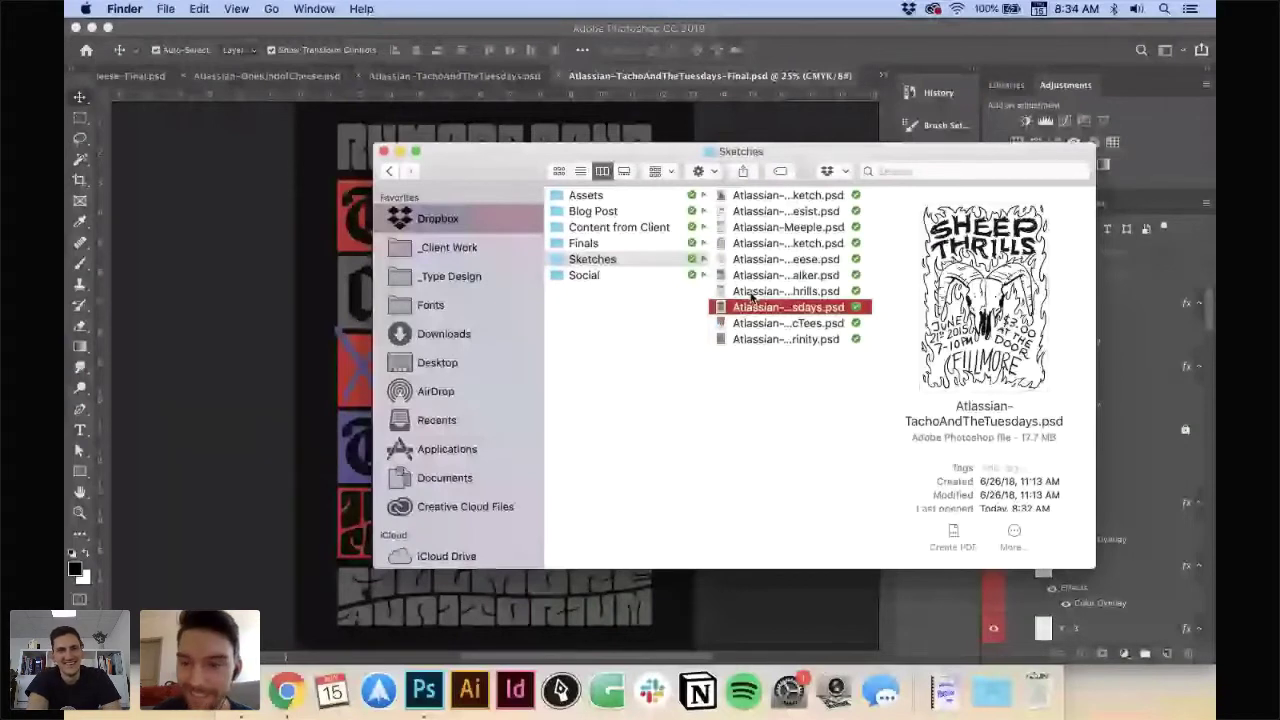
{"action": "left_click", "coordinate": [766, 324]}
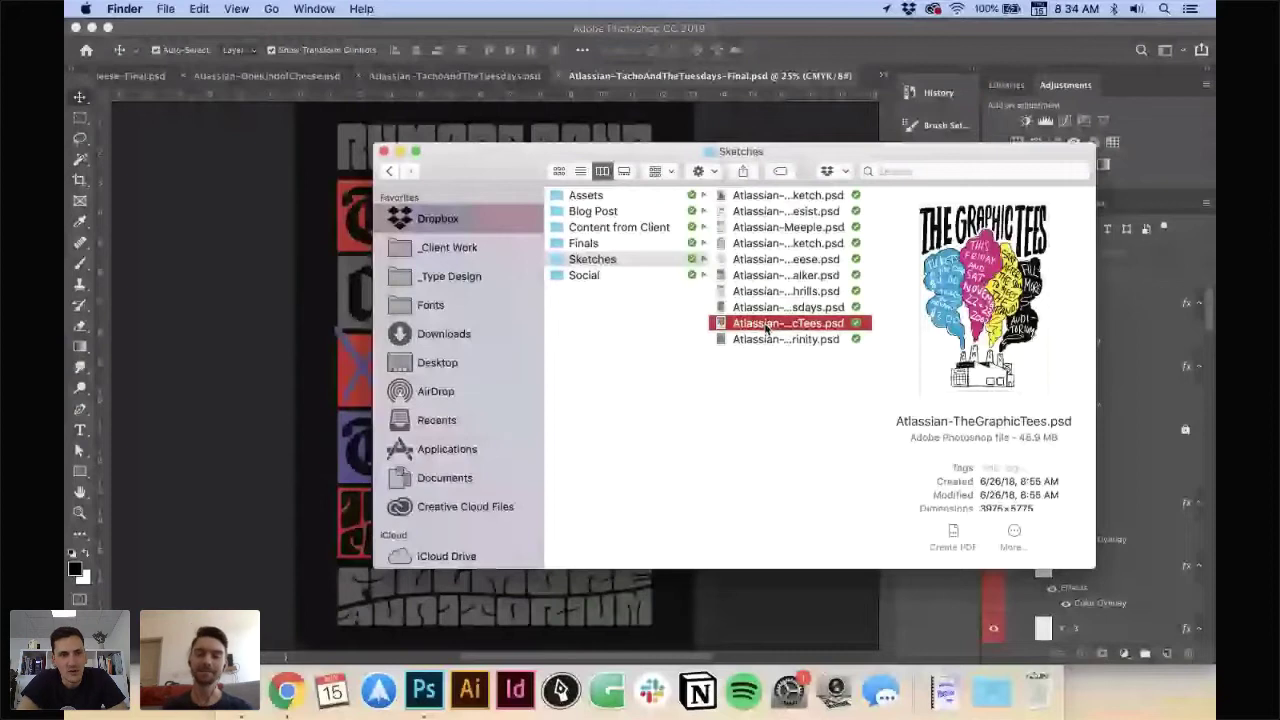
{"action": "double_click", "coordinate": [766, 324]}
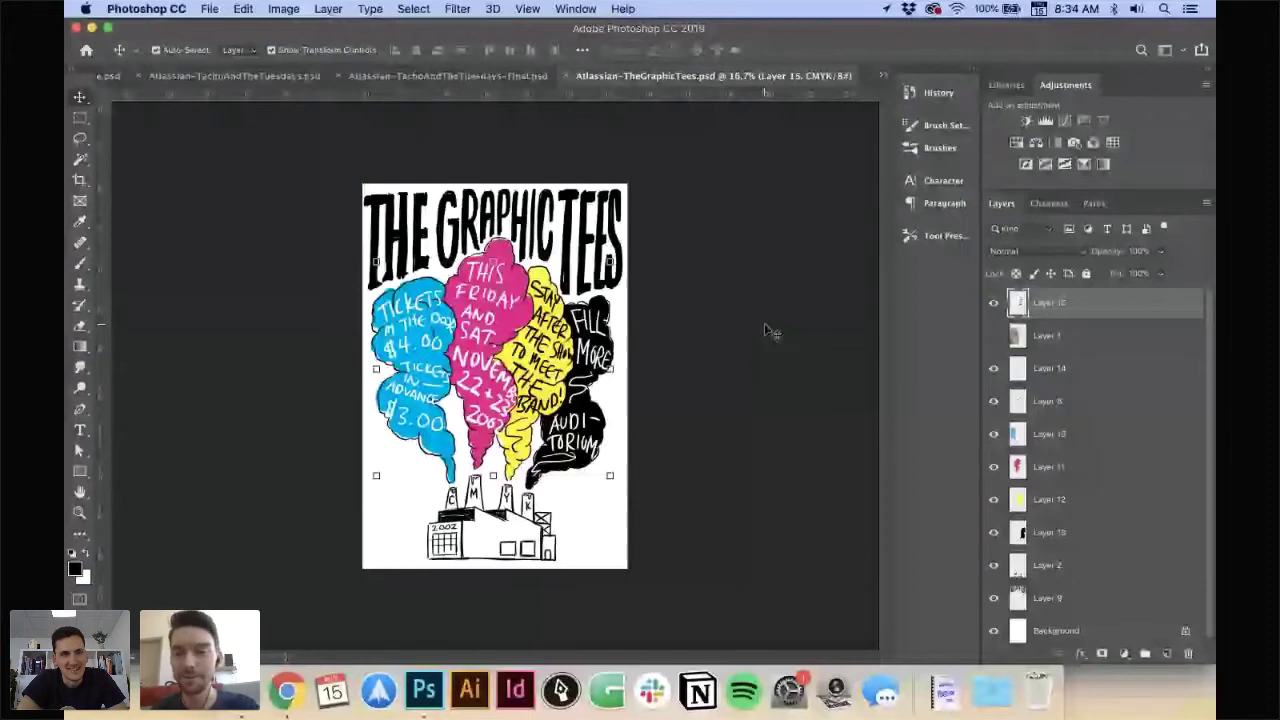
{"action": "scroll", "coordinate": [1058, 339], "scroll_direction": "down", "scroll_amount": 1}
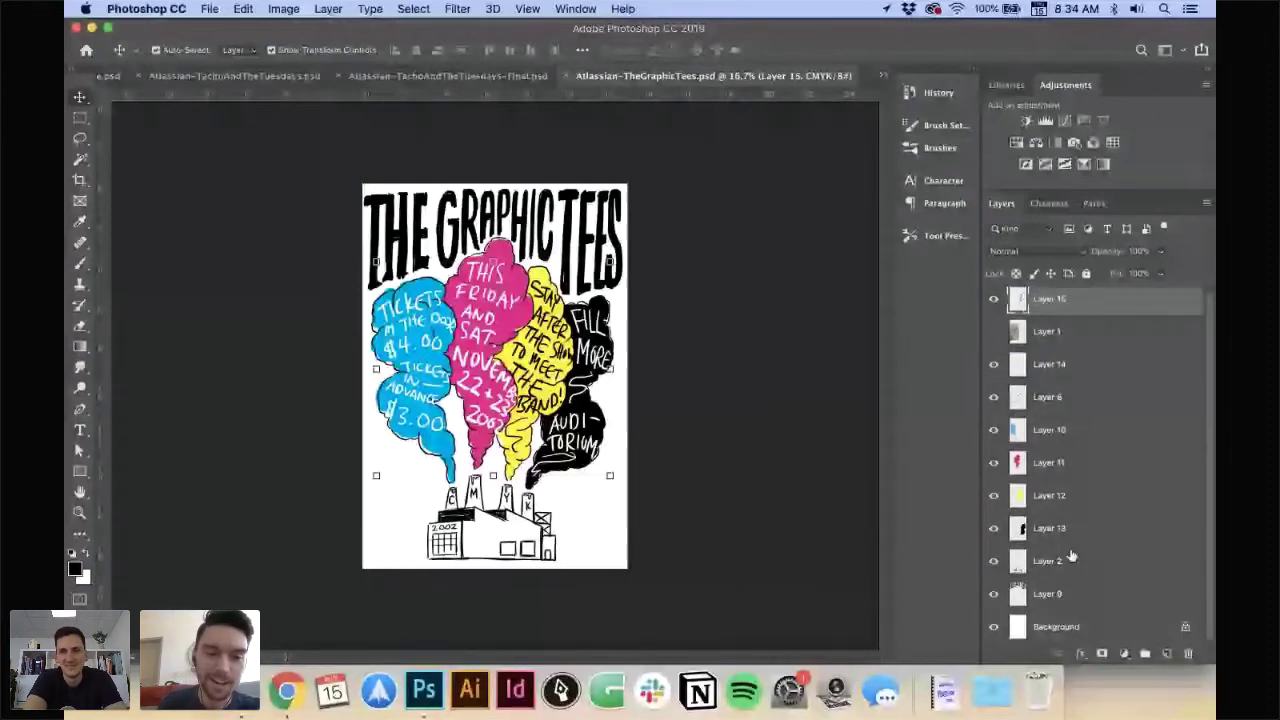
{"action": "left_click", "coordinate": [356, 531]}
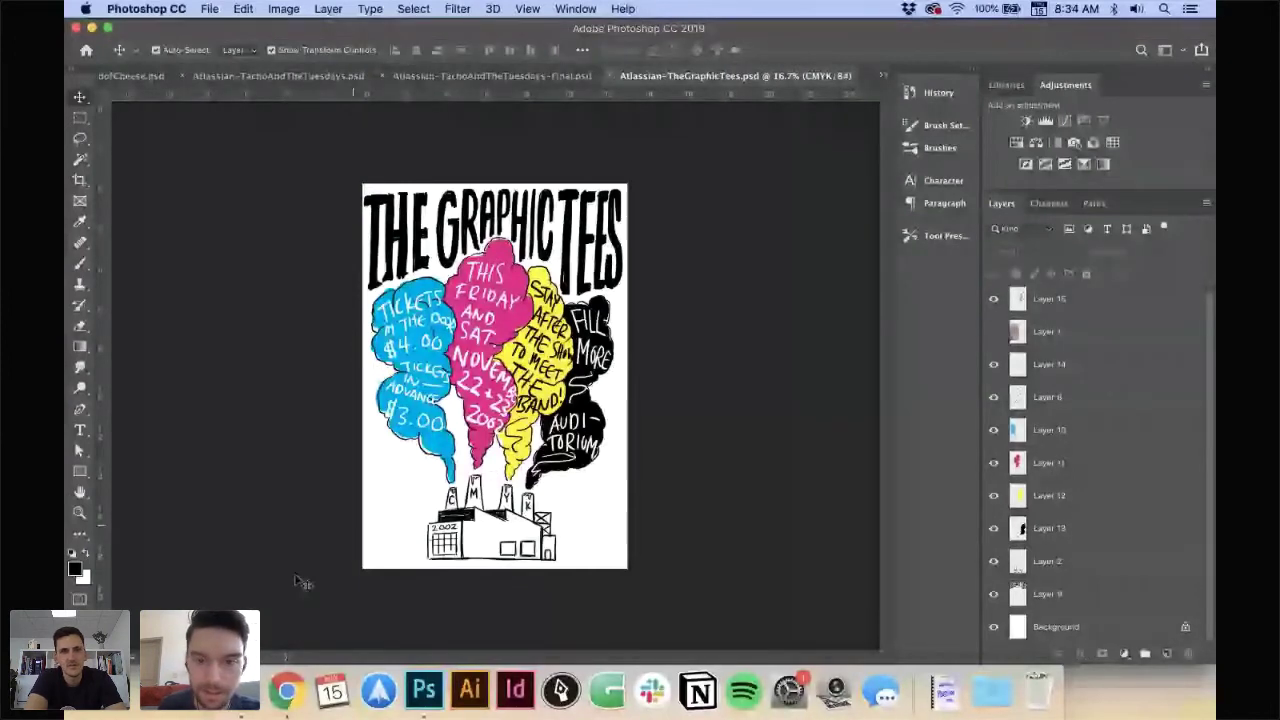
- Open Atlassian-TheGraphicTees-Final.psd from the Finals folder in Photoshop and enlarge the view to 25%
{"action": "key", "text": "super+Tab"}
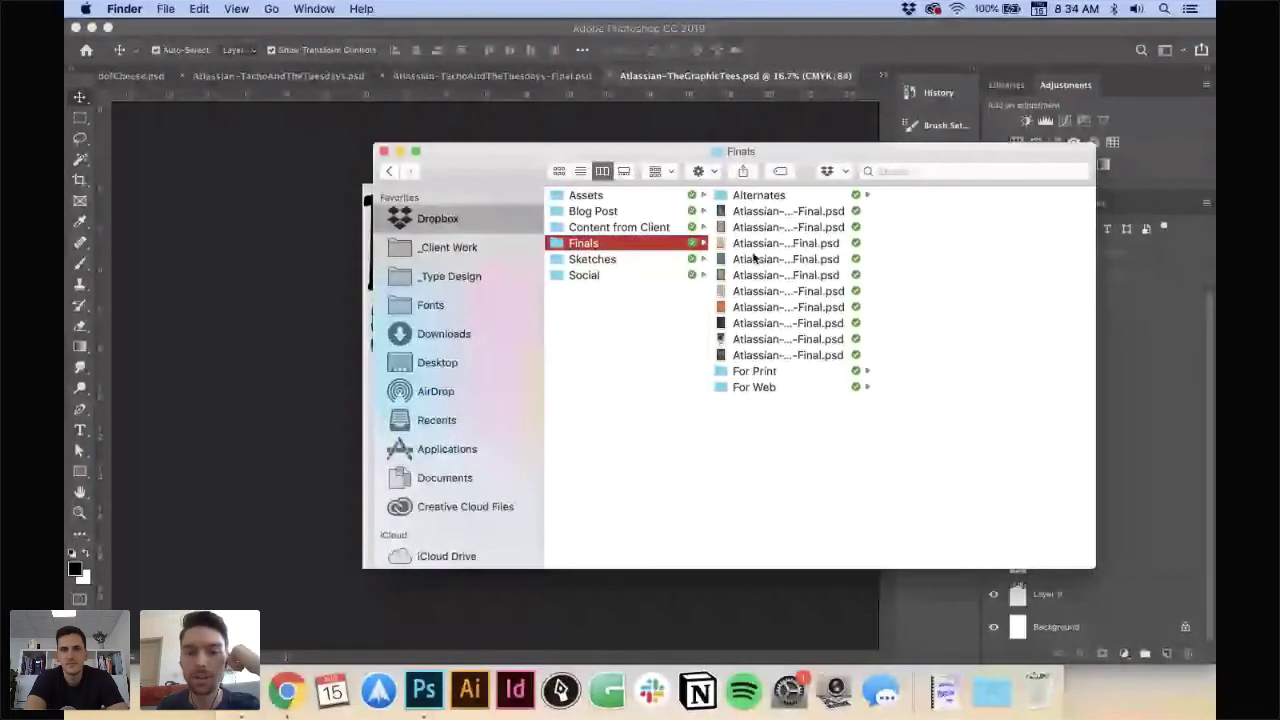
{"action": "key", "text": "super+Tab"}
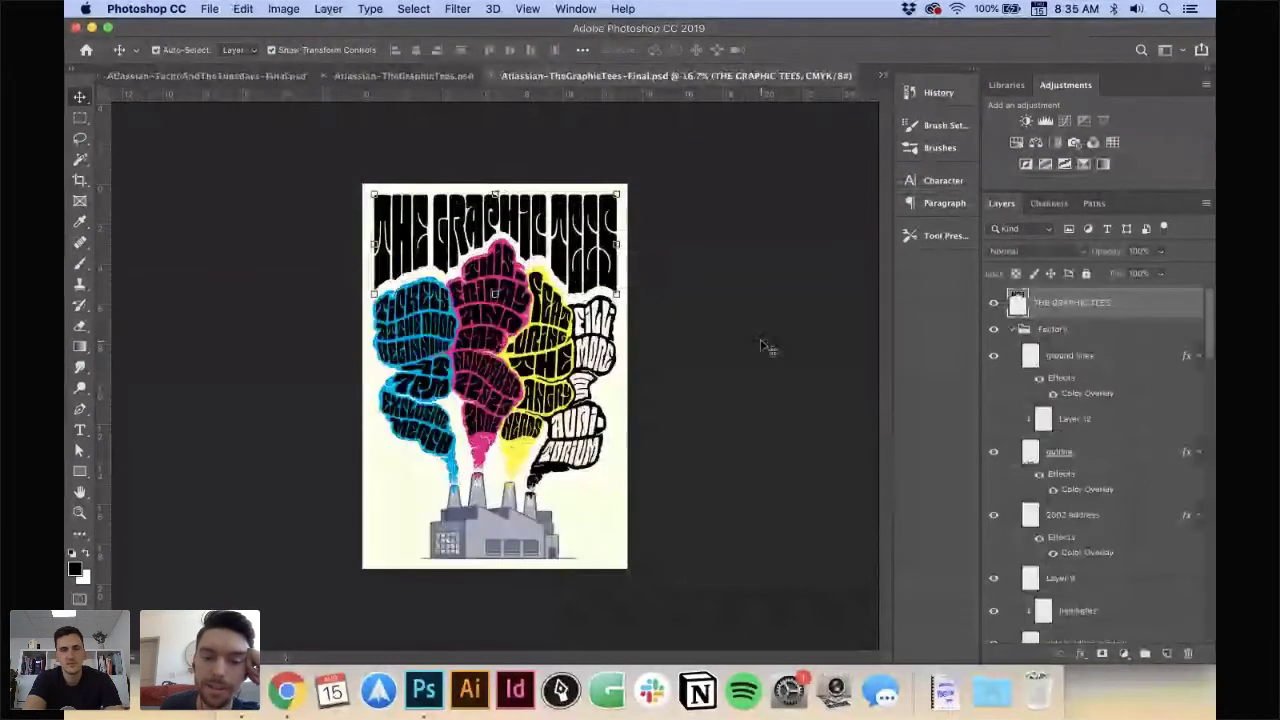
{"action": "key", "text": "super+equal"}
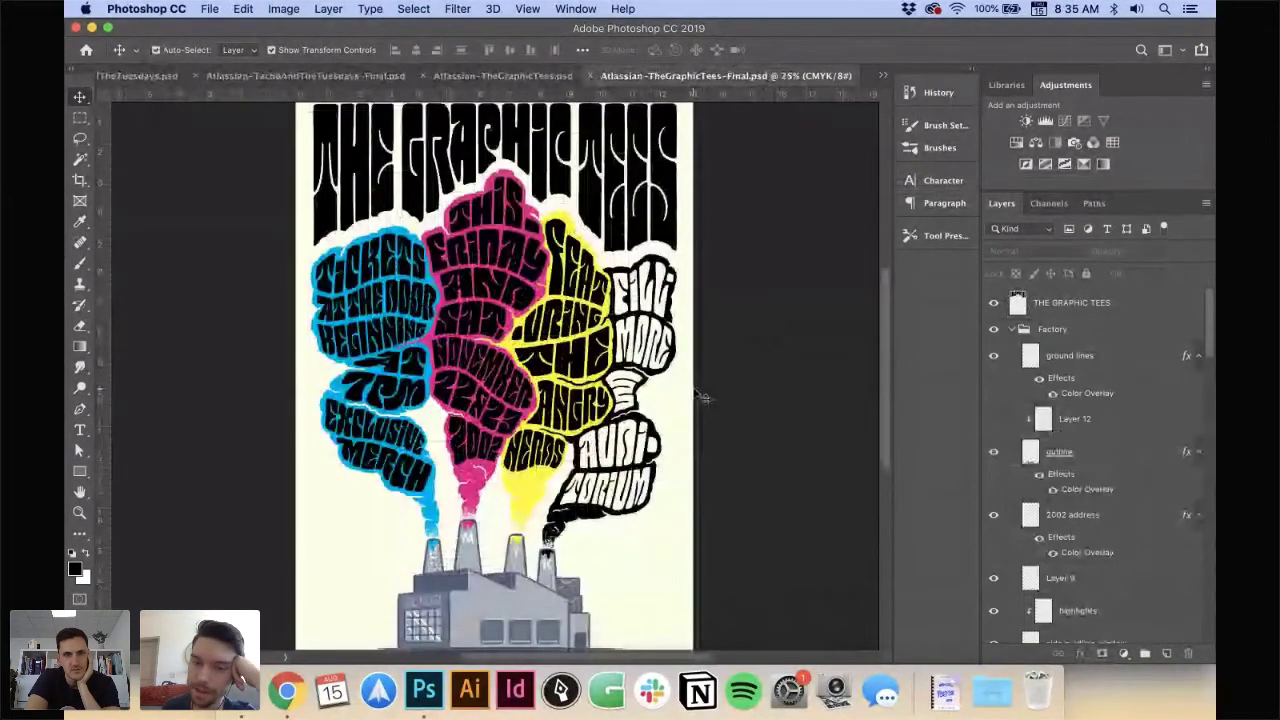
- Collapse the Factory layer group in the final Graphic Tees poster and toggle the CYAN smoke group off and on
{"action": "left_click", "coordinate": [1013, 330]}
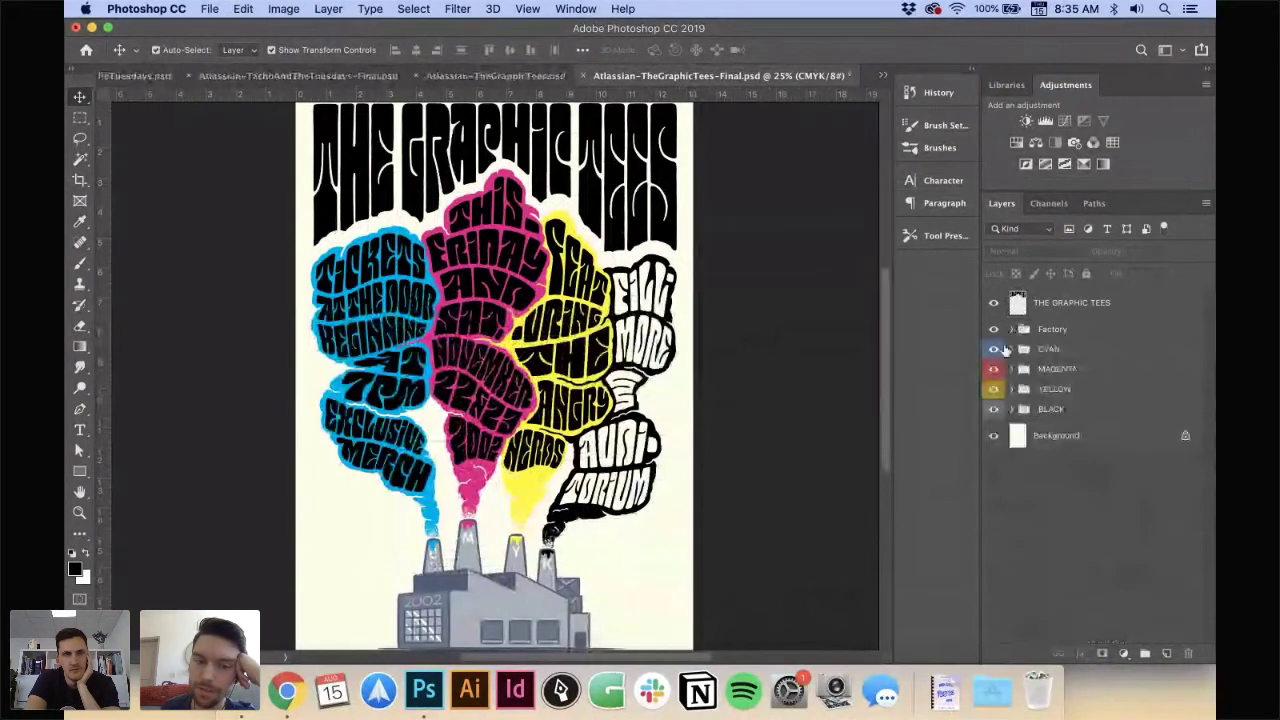
{"action": "left_click", "coordinate": [994, 349]}
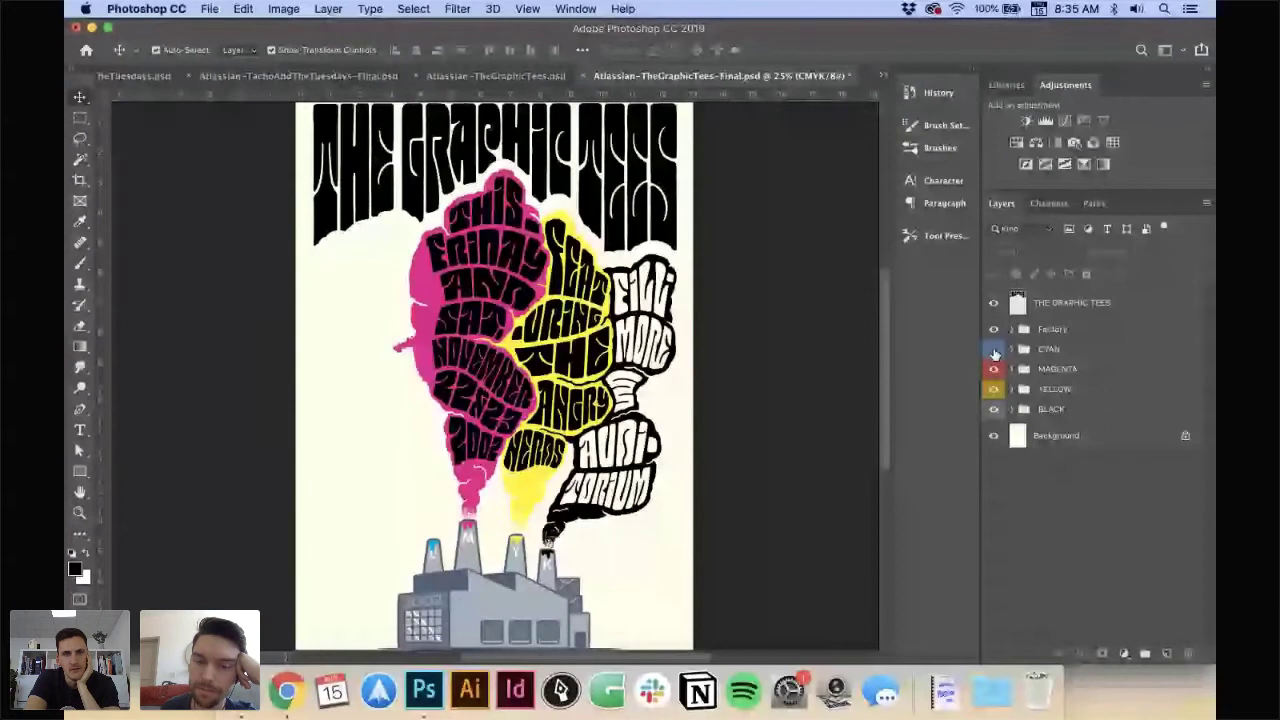
{"action": "left_click", "coordinate": [994, 350]}
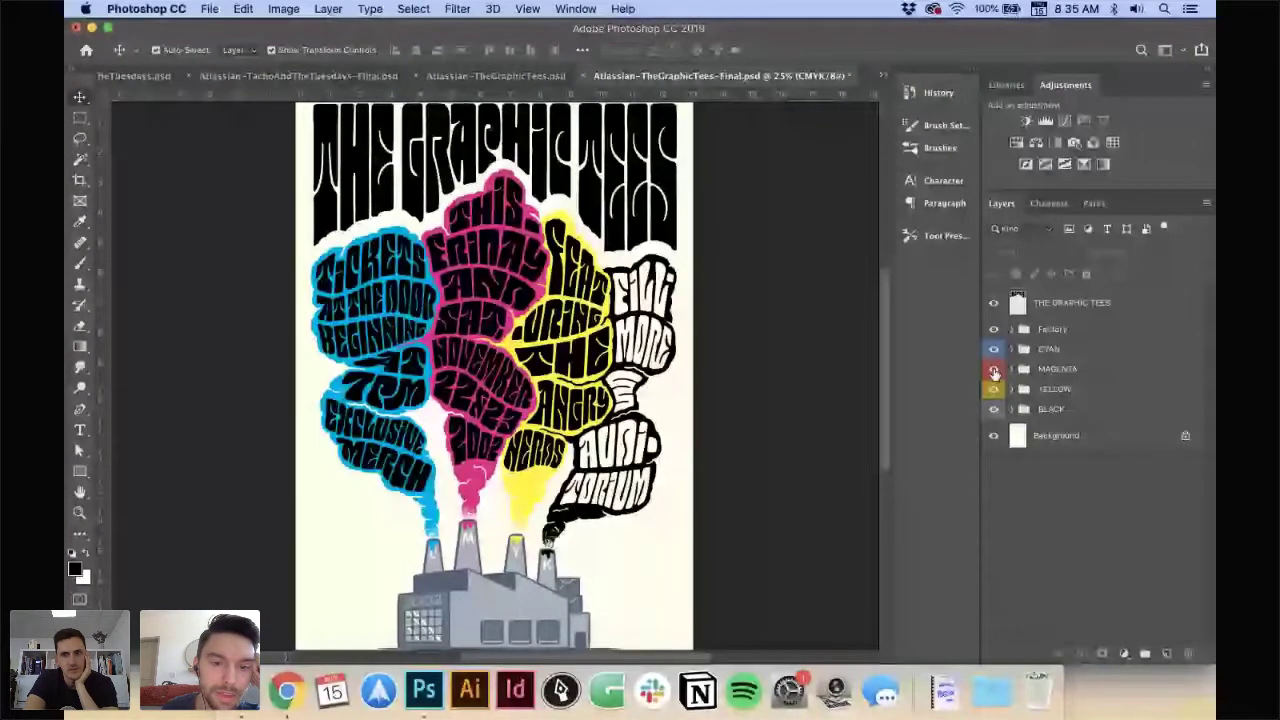
- Highlight the shirt factory description in The Graphic Tees row of the Chrome document, and return to the final poster in Photoshop
{"action": "key", "text": "super+Tab"}
{"action": "scroll", "coordinate": [597, 334], "scroll_direction": "down", "scroll_amount": 3}
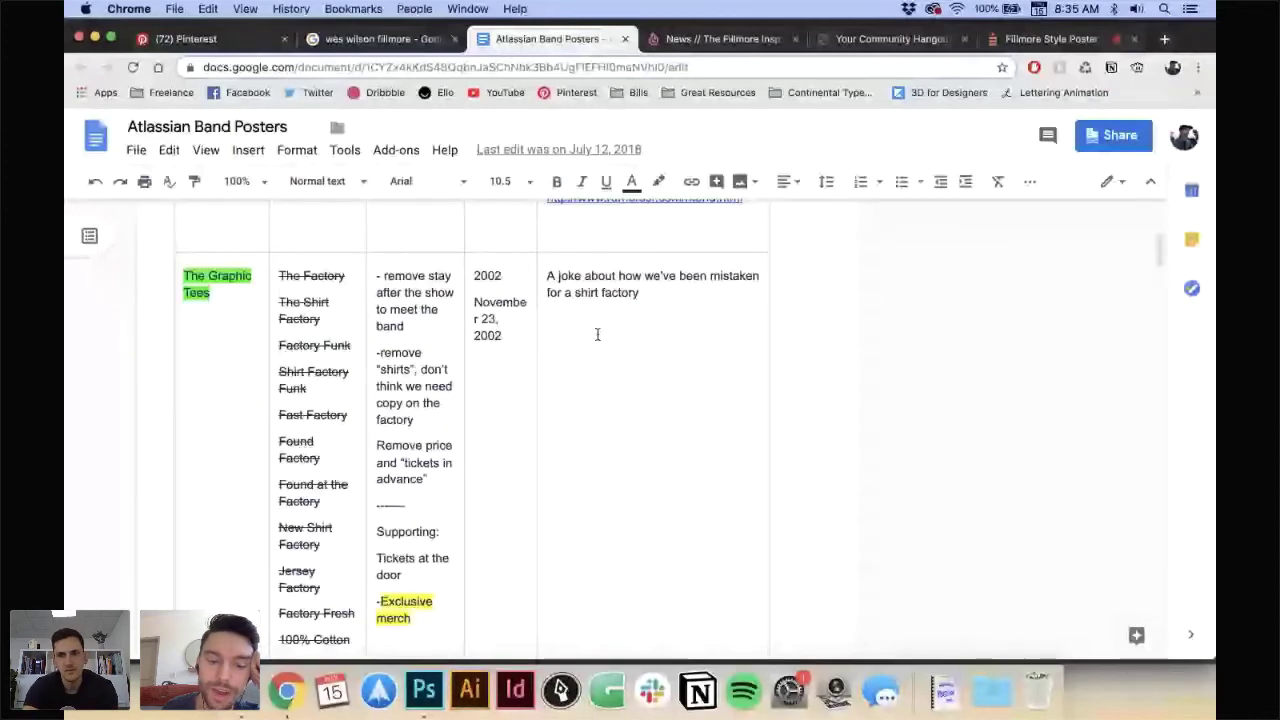
{"action": "triple_click", "coordinate": [597, 334]}
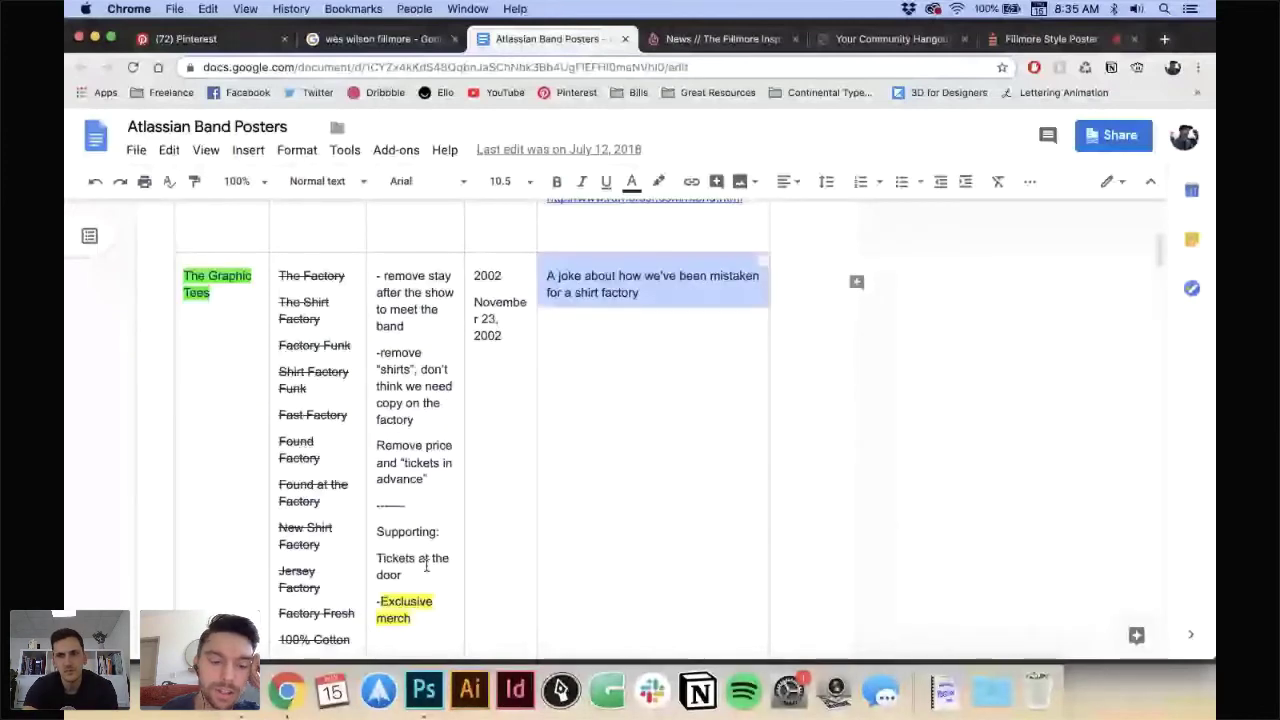
{"action": "left_click", "coordinate": [424, 692]}
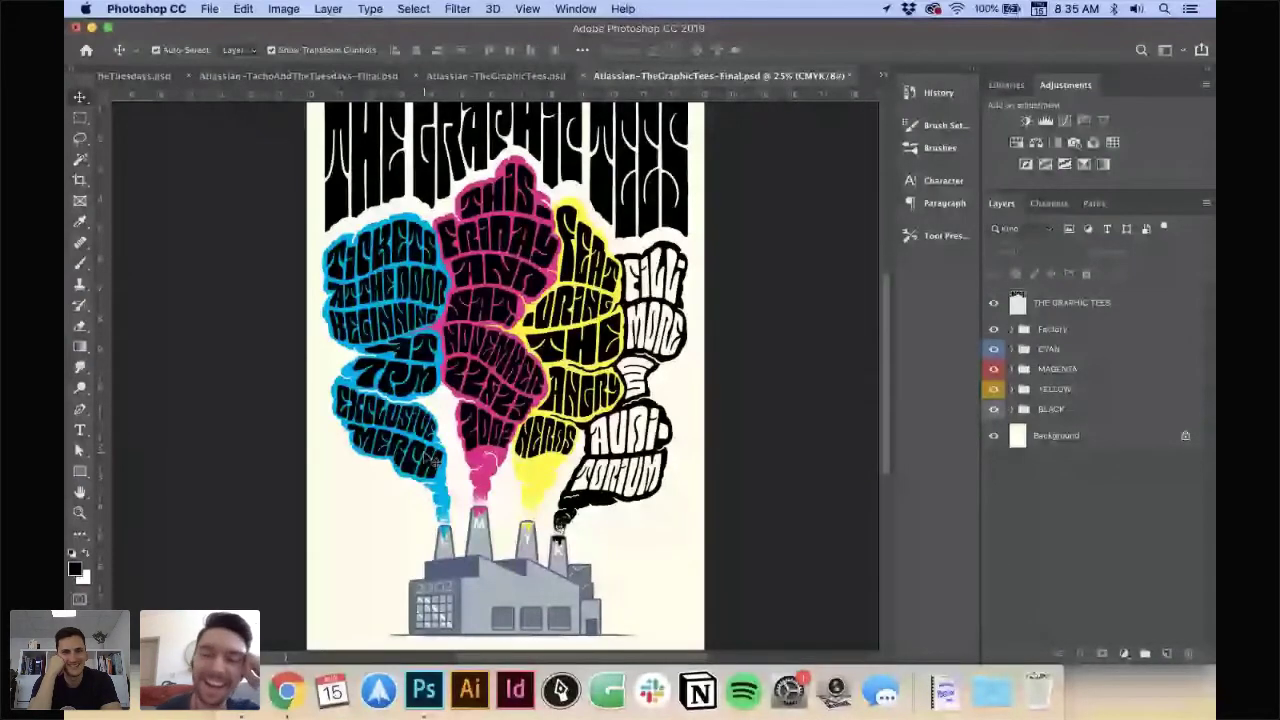
{"action": "scroll", "coordinate": [429, 460], "scroll_direction": "up", "scroll_amount": 2}
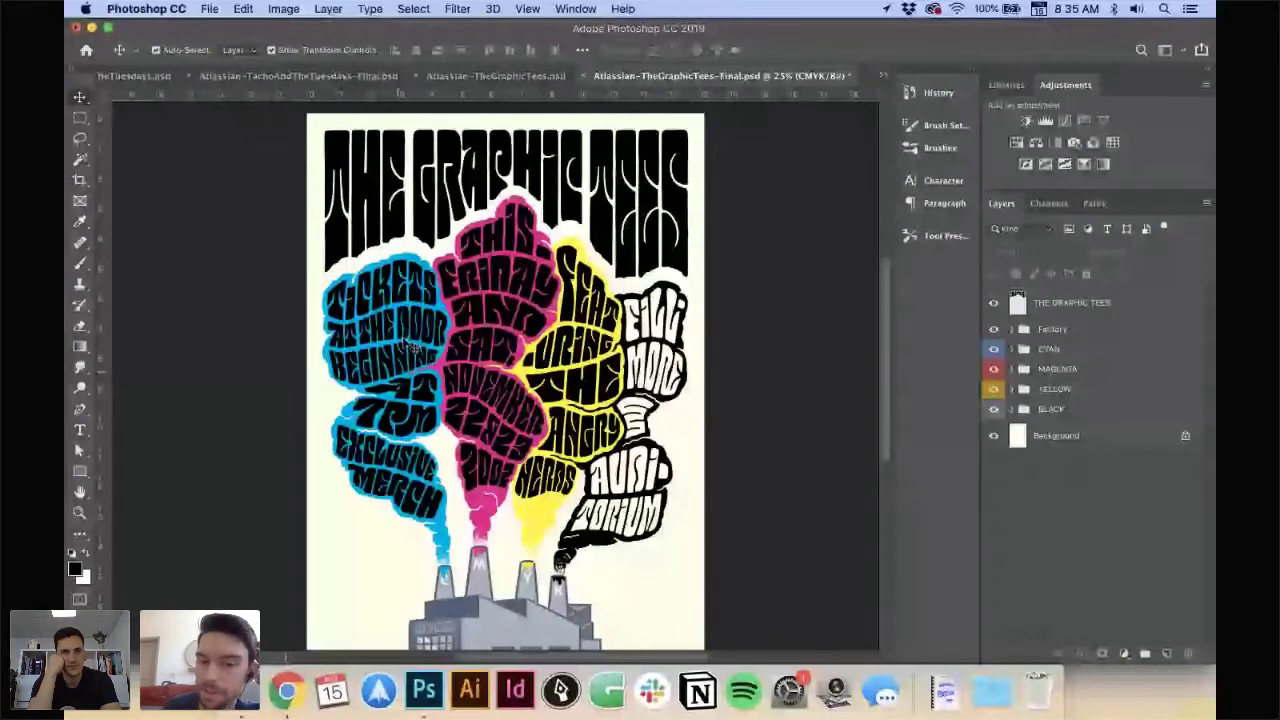
- In Atlassian-TheGraphicTees.psd, show only Layer 1 with the rough factory sketch above the Background and select it
{"action": "key", "text": "ctrl+shift+Tab"}
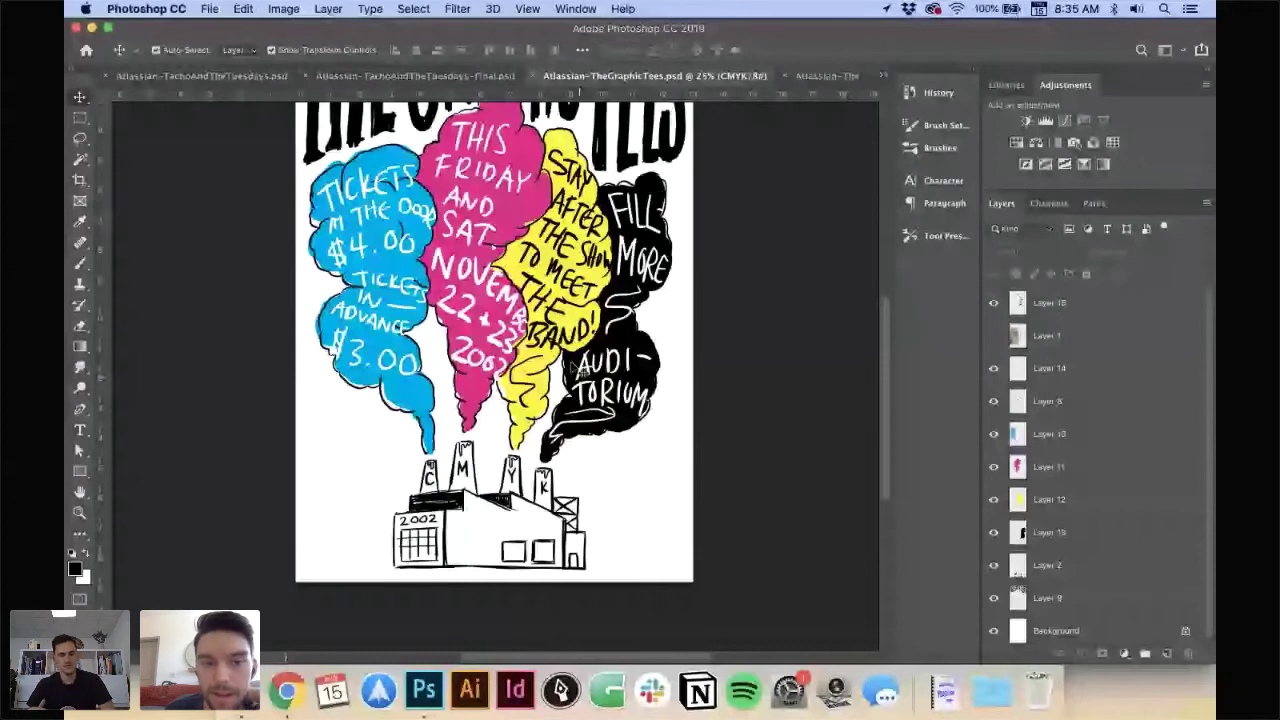
{"action": "scroll", "coordinate": [506, 198], "scroll_direction": "up", "scroll_amount": 2}
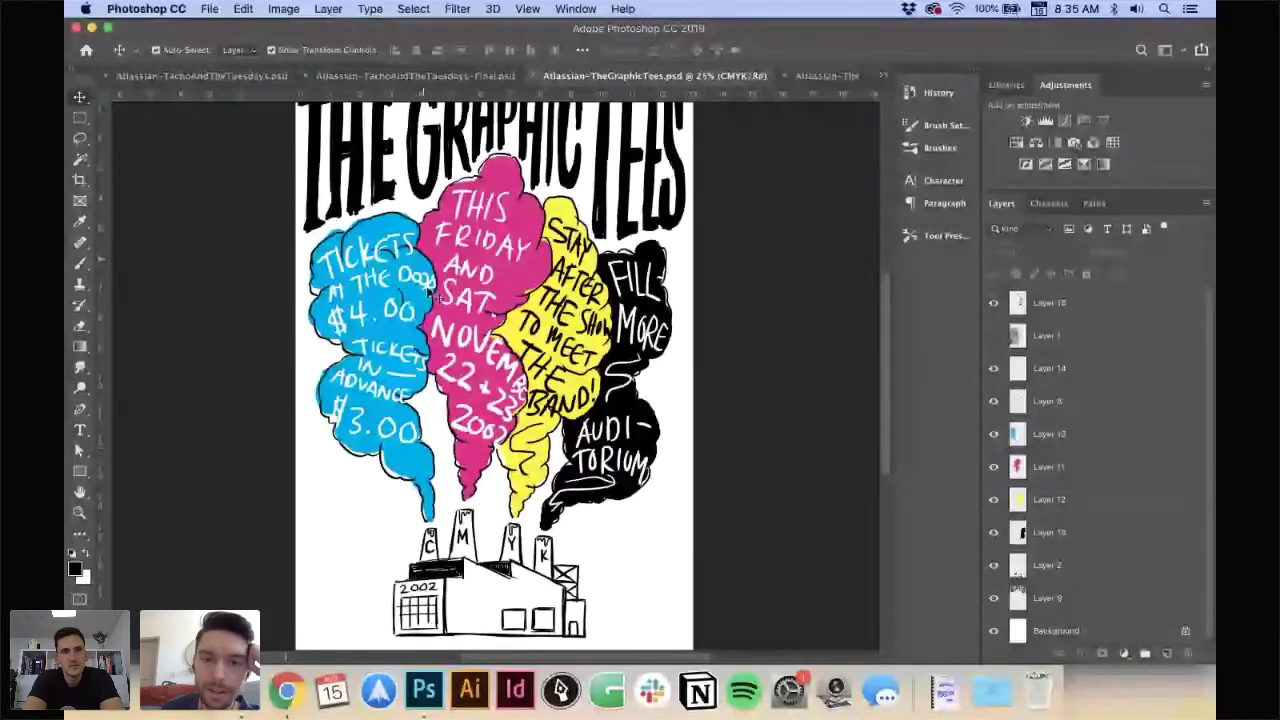
{"action": "scroll", "coordinate": [890, 306], "scroll_direction": "up", "scroll_amount": 2}
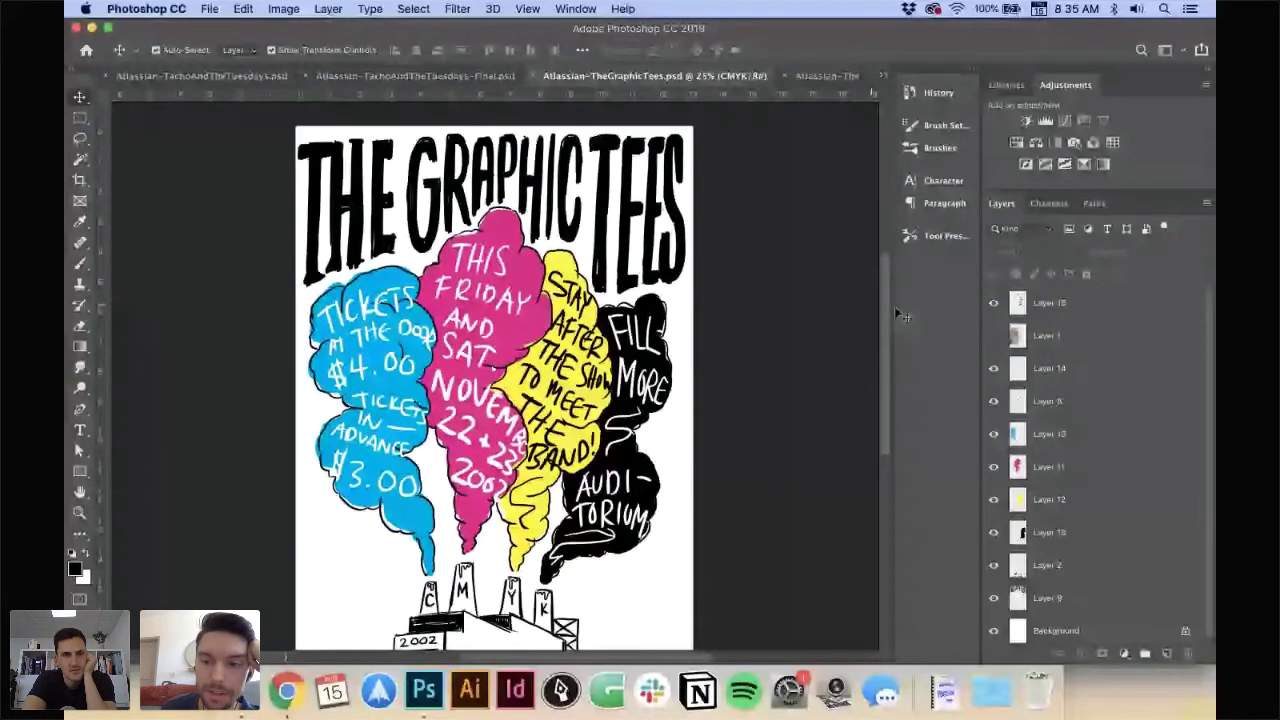
{"action": "left_click", "coordinate": [988, 337]}
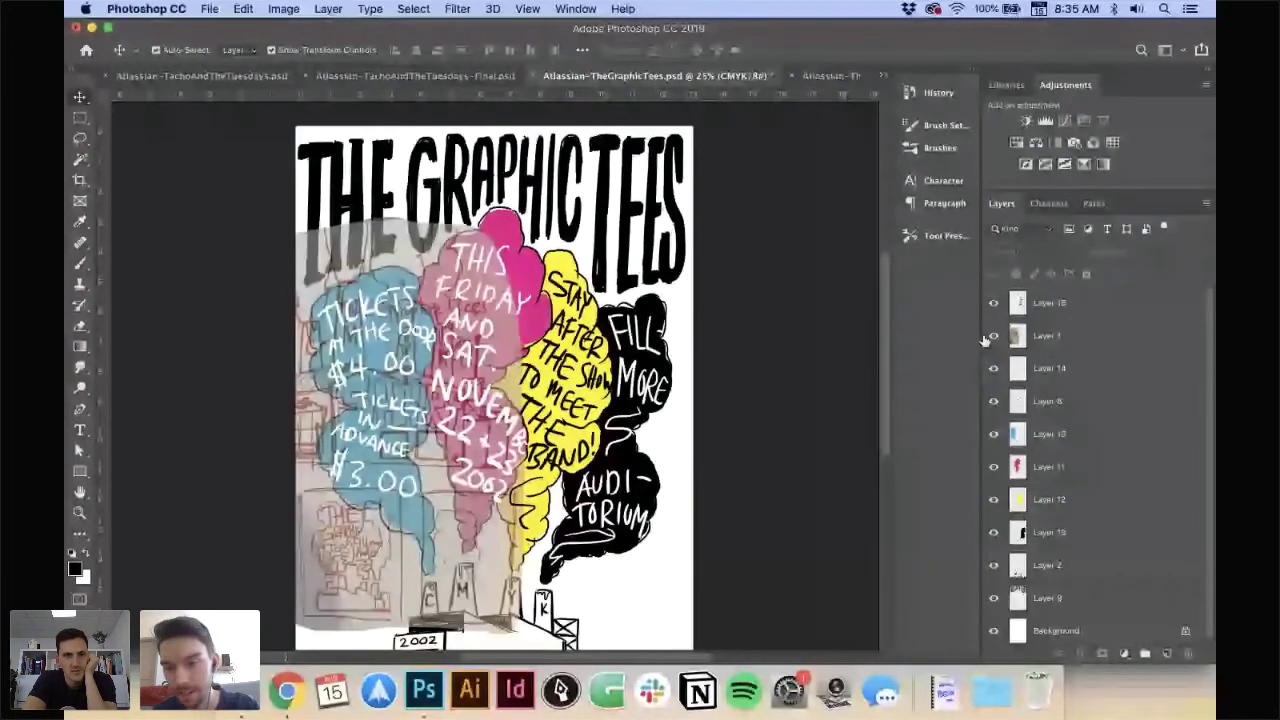
{"action": "left_click", "coordinate": [993, 336], "text": "alt"}
{"action": "left_click", "coordinate": [1045, 336]}
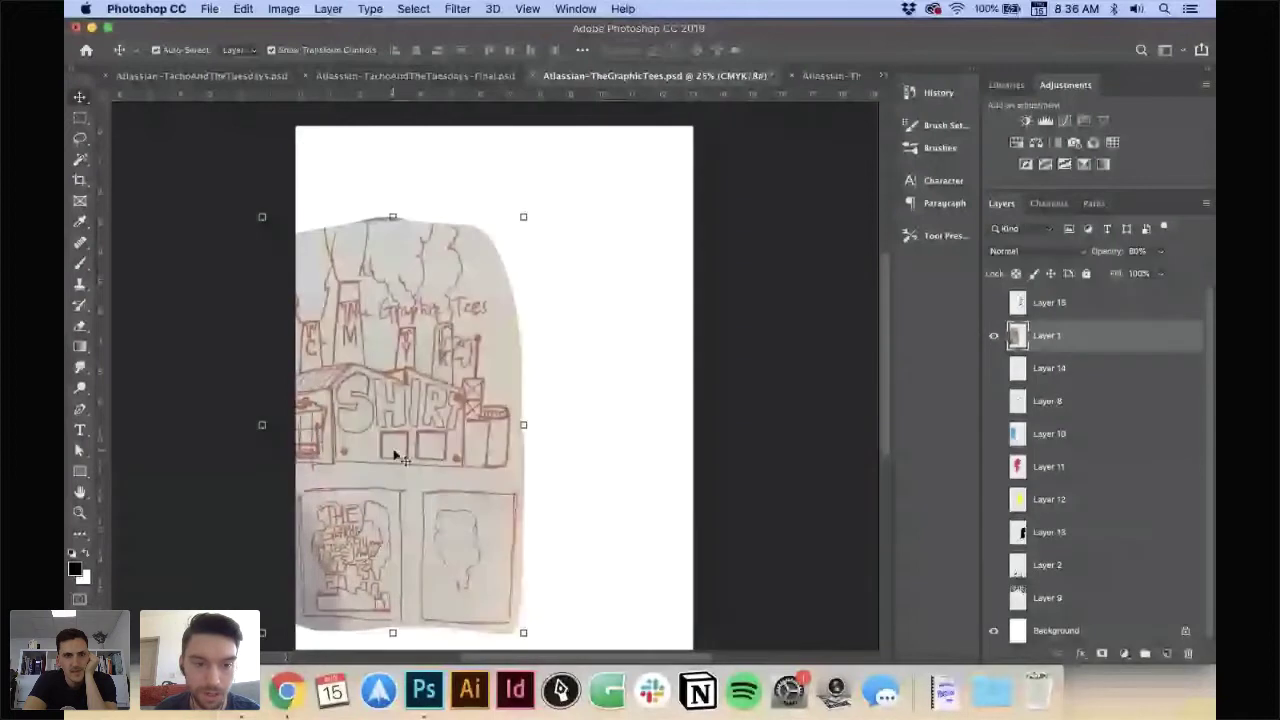
- Move the Layer 1 factory sketch to the middle of the page, scale it up, and examine its factory and thumbnail drawings
{"action": "left_click_drag", "start_coordinate": [396, 456], "coordinate": [515, 430]}
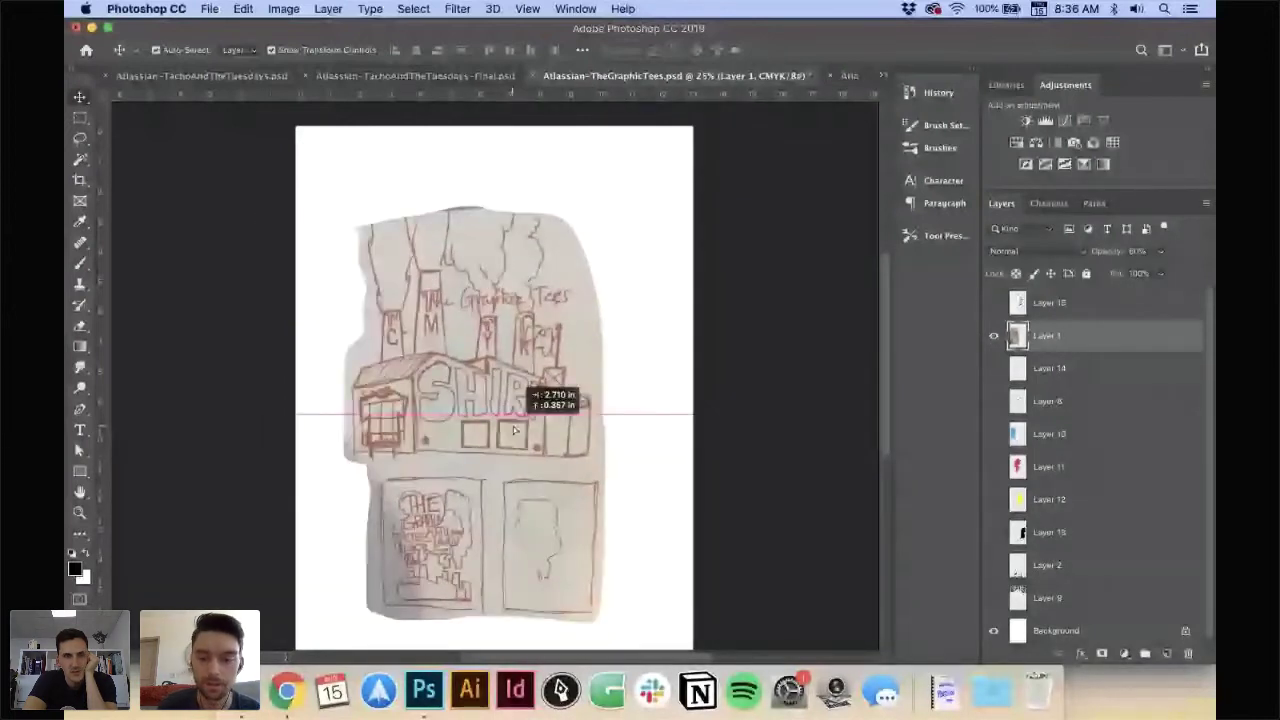
{"action": "key", "text": "super+t"}
{"action": "key", "text": "Return"}
{"action": "key", "text": "super+equal"}
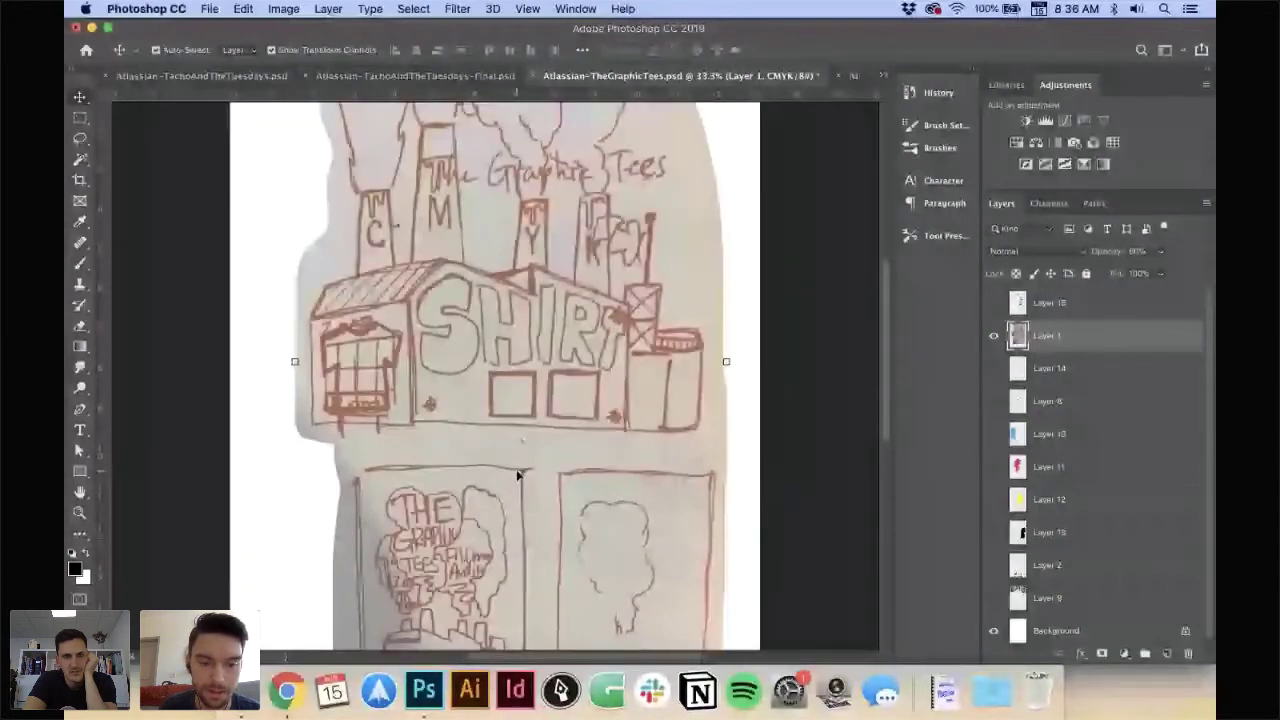
{"action": "key", "text": "super+equal"}
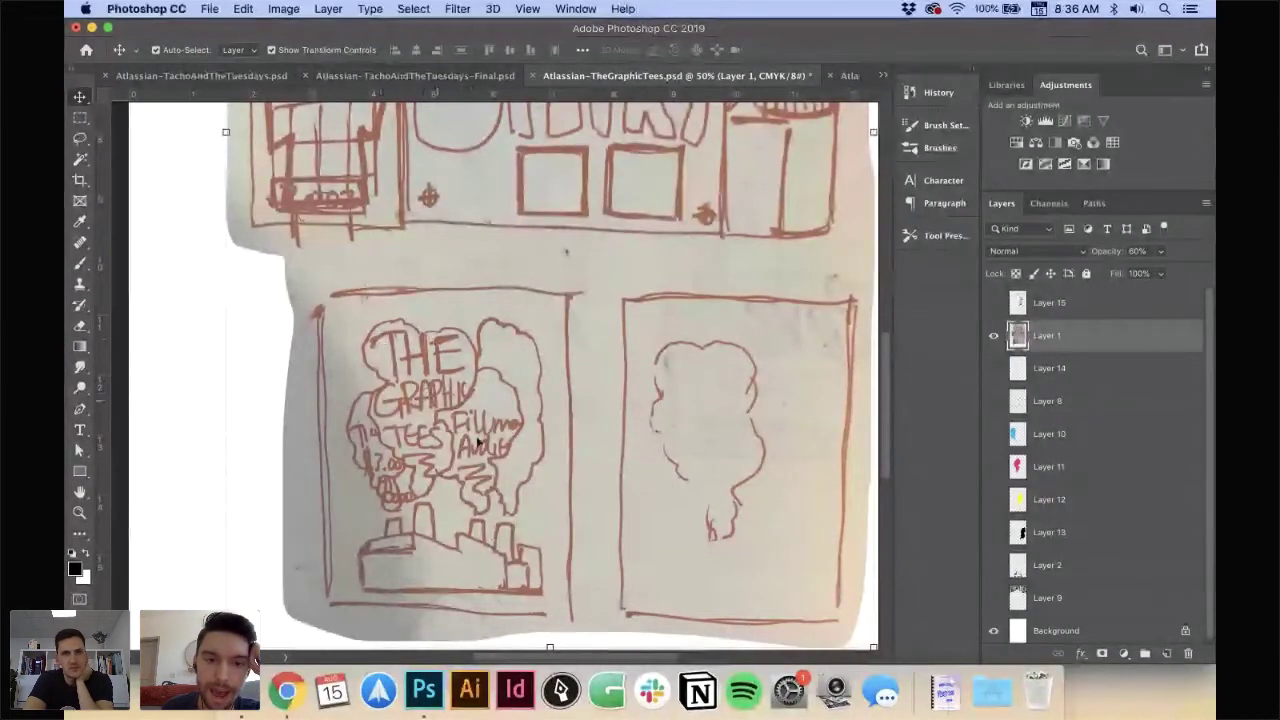
{"action": "scroll", "coordinate": [477, 443], "scroll_direction": "up", "scroll_amount": 5}
{"action": "key", "text": "super+minus"}
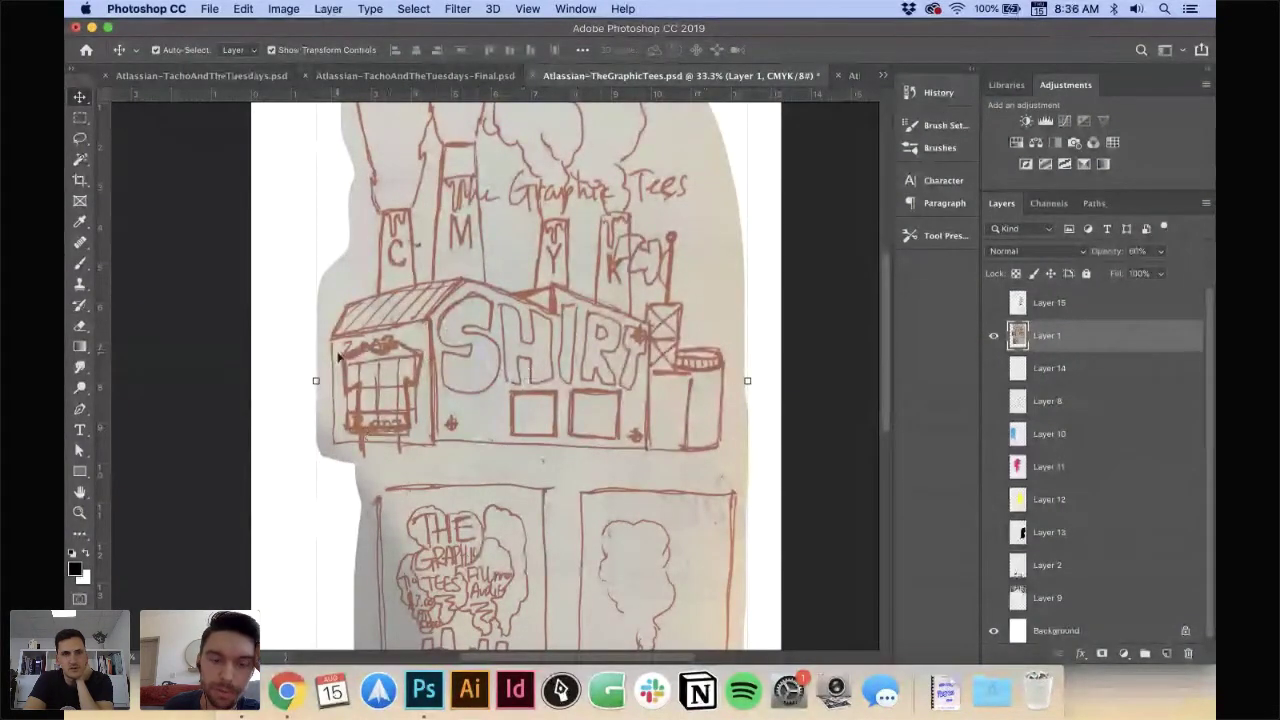
{"action": "scroll", "coordinate": [338, 356], "scroll_direction": "up", "scroll_amount": 2}
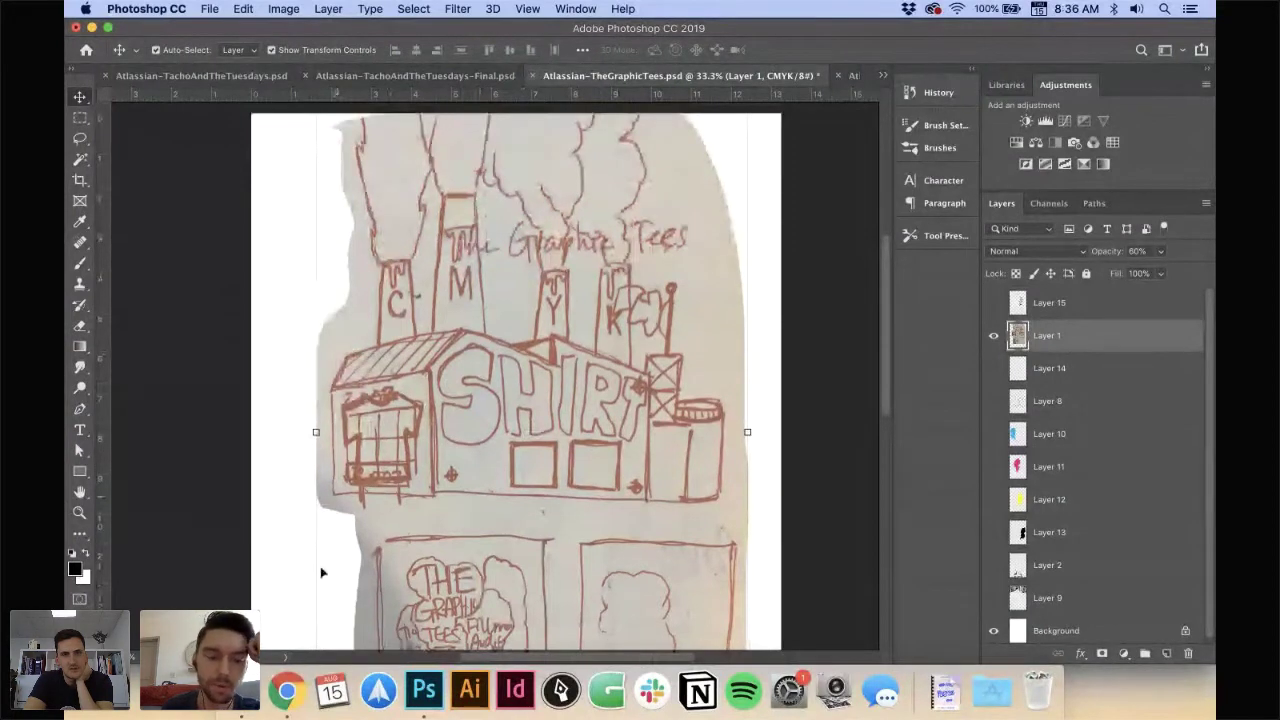
- Bring up Atlassian-TheGraphicTees-Final.psd from the Finals folder and examine its smoke lettering and factory
{"action": "left_click", "coordinate": [241, 690]}
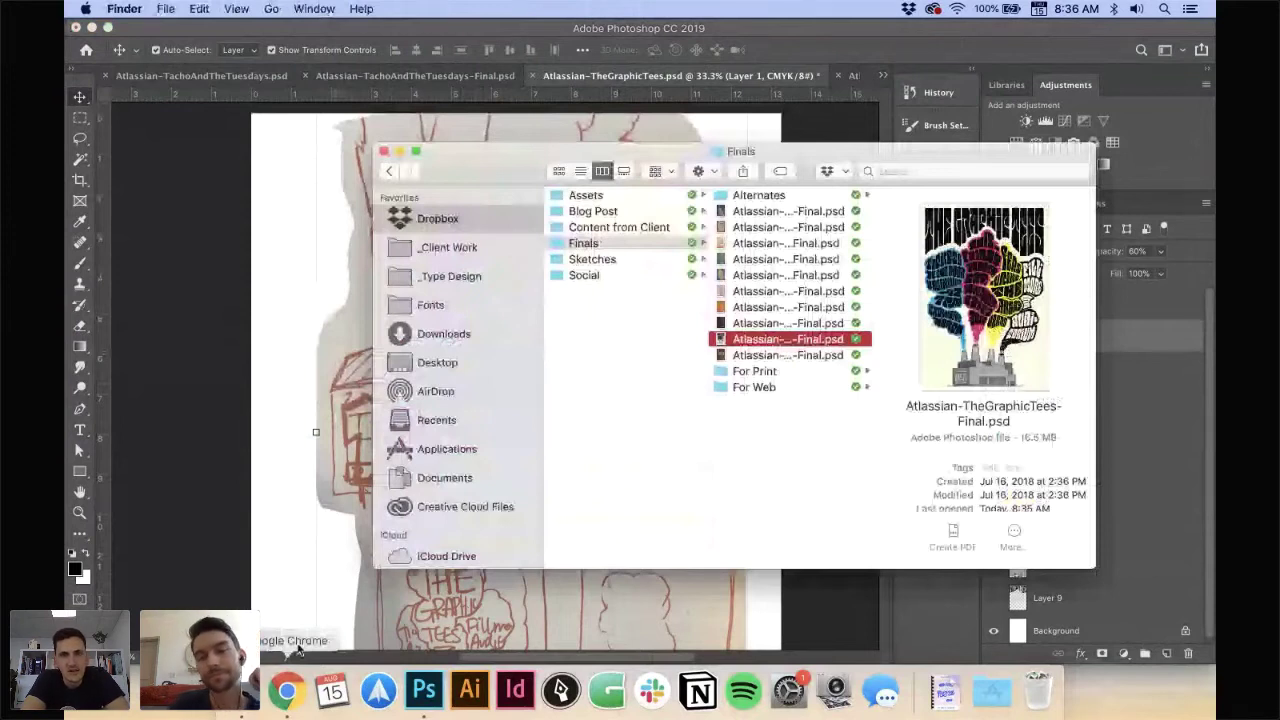
{"action": "double_click", "coordinate": [788, 339]}
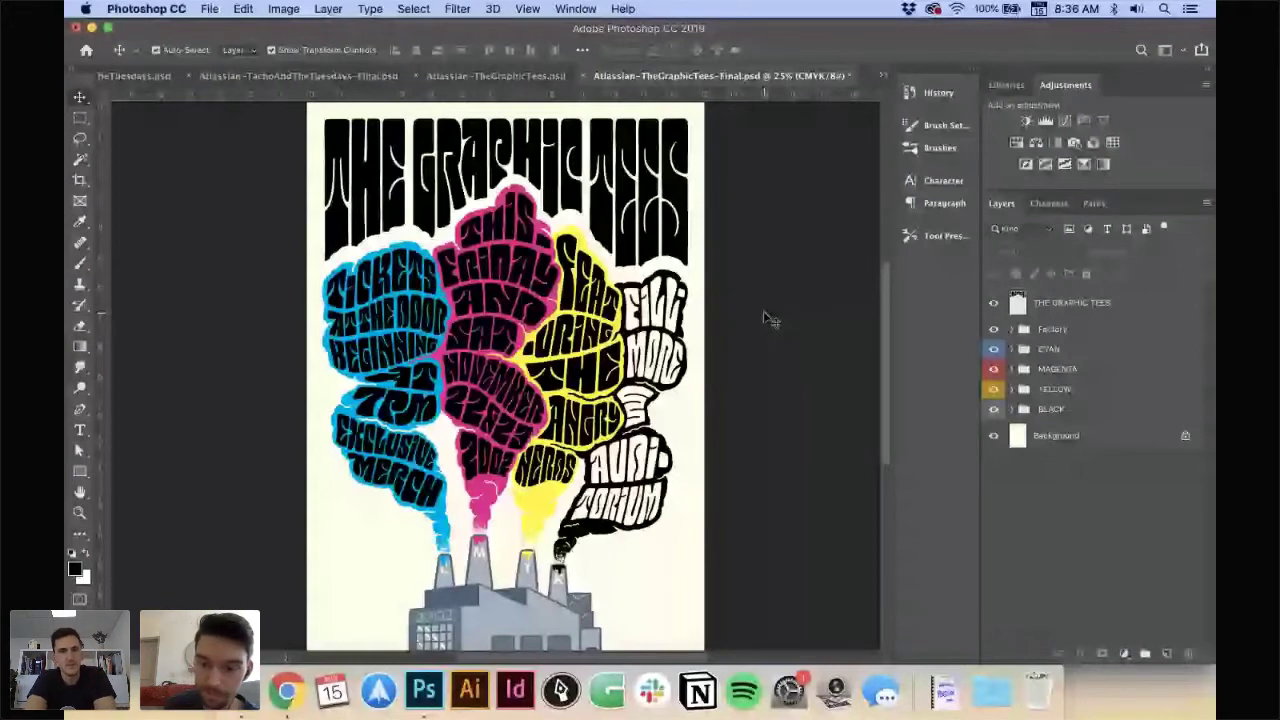
{"action": "key", "text": "super+equal"}
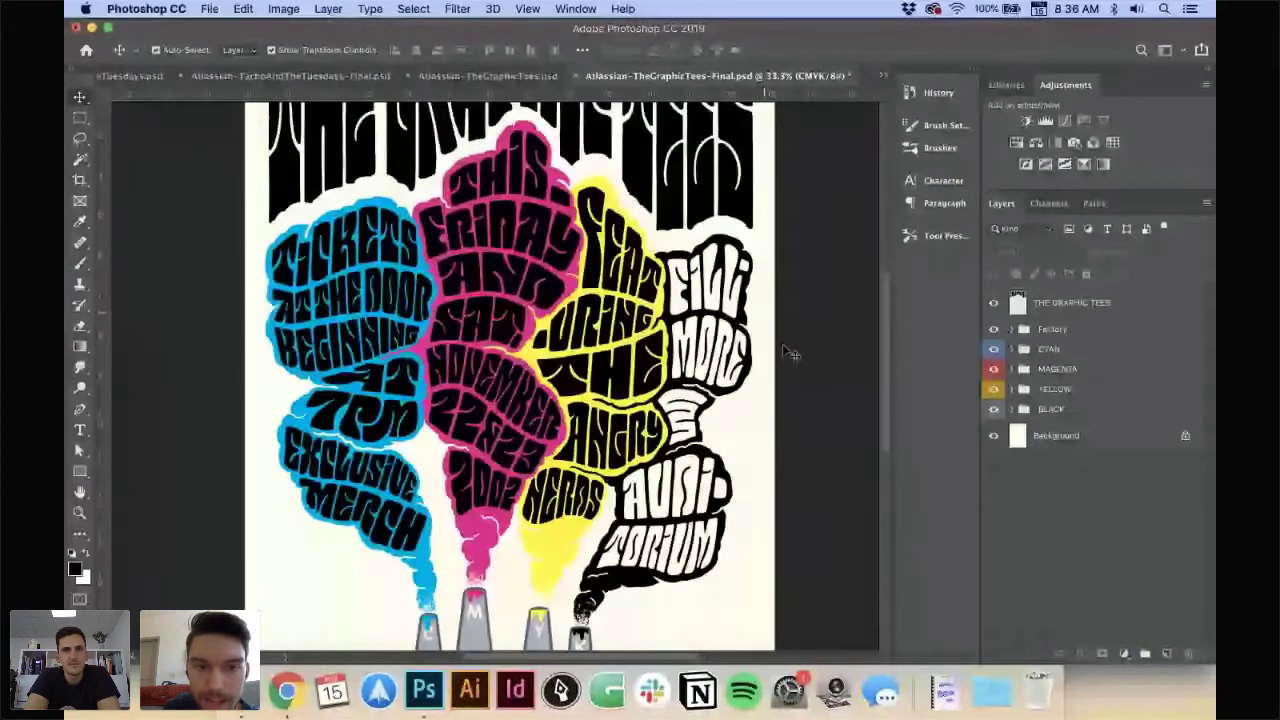
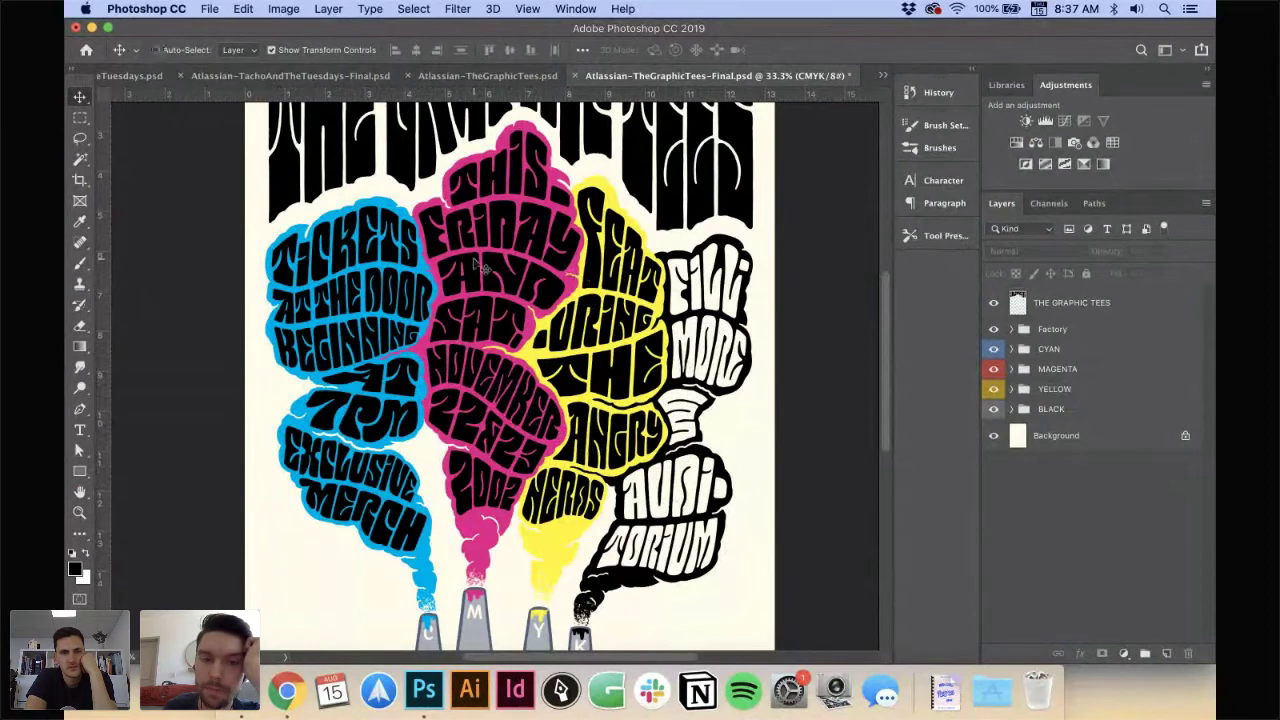
{"action": "key", "text": "super+minus"}
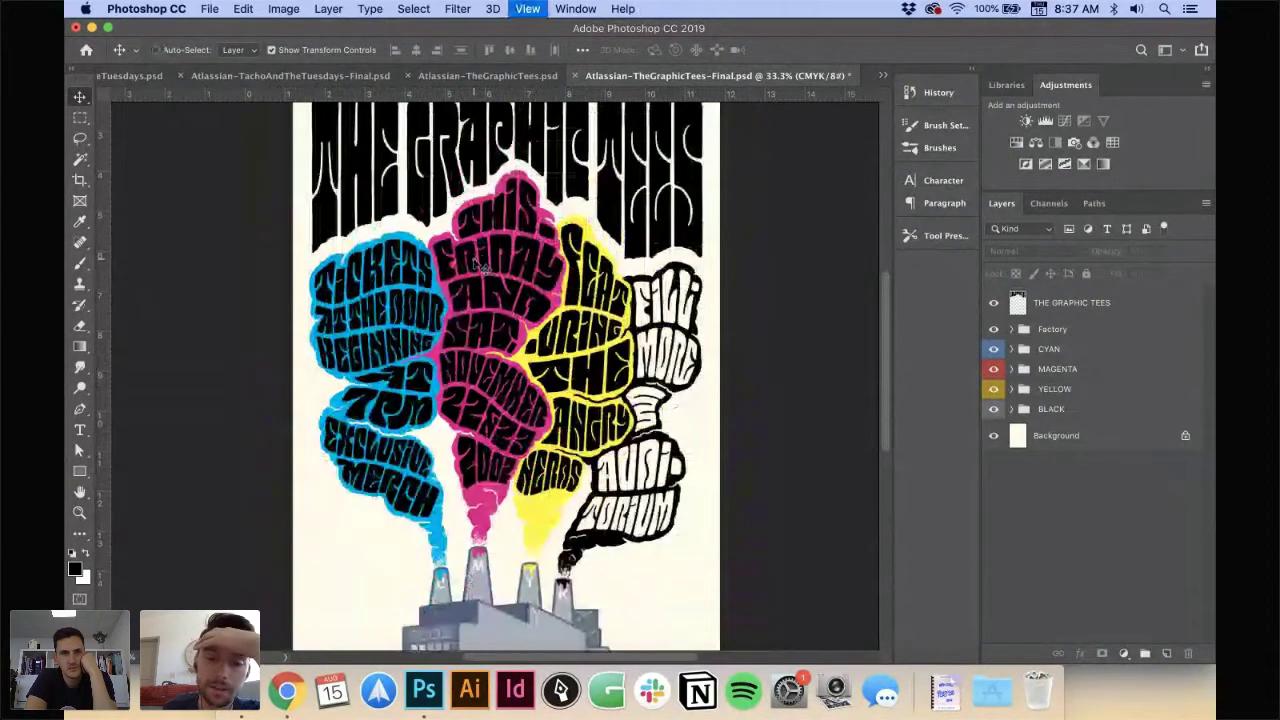
{"action": "key", "text": "super+minus"}
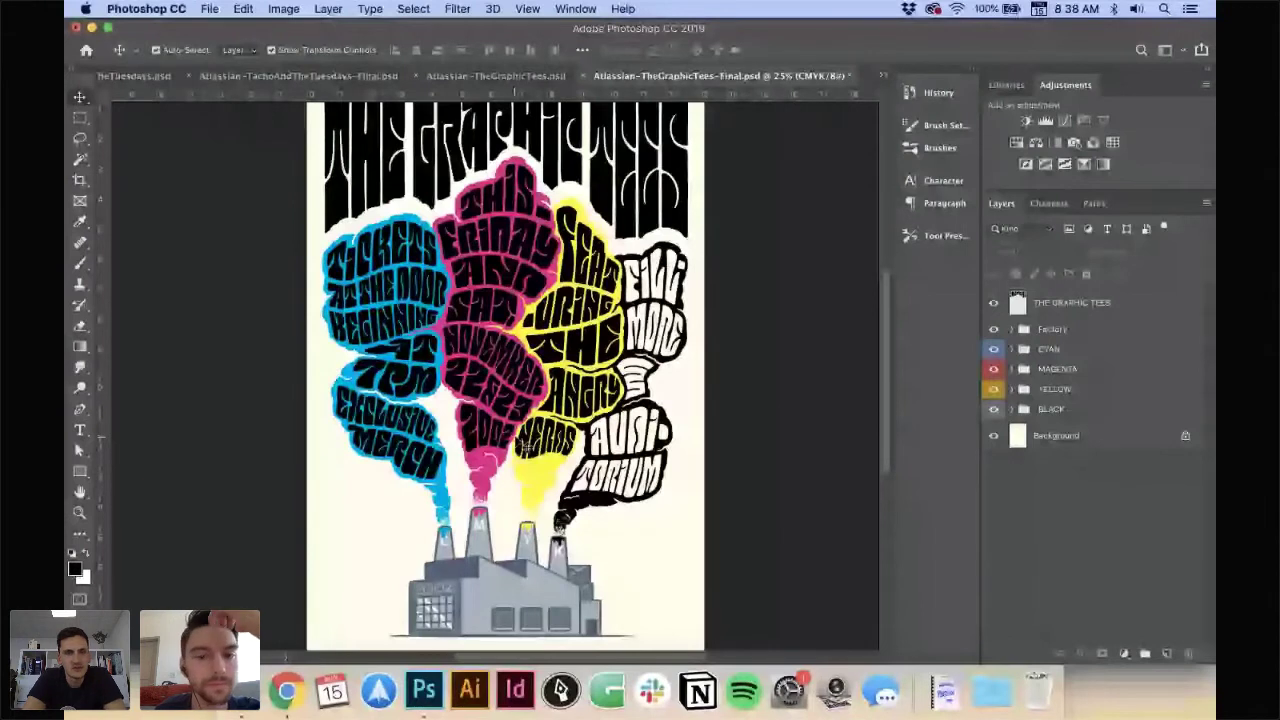
- Open Atlassian-Bobblehead-Final.psd from the Finals folder in Photoshop
{"action": "key", "text": "super+Tab"}
{"action": "key", "text": "Up"}
{"action": "key", "text": "Up"}
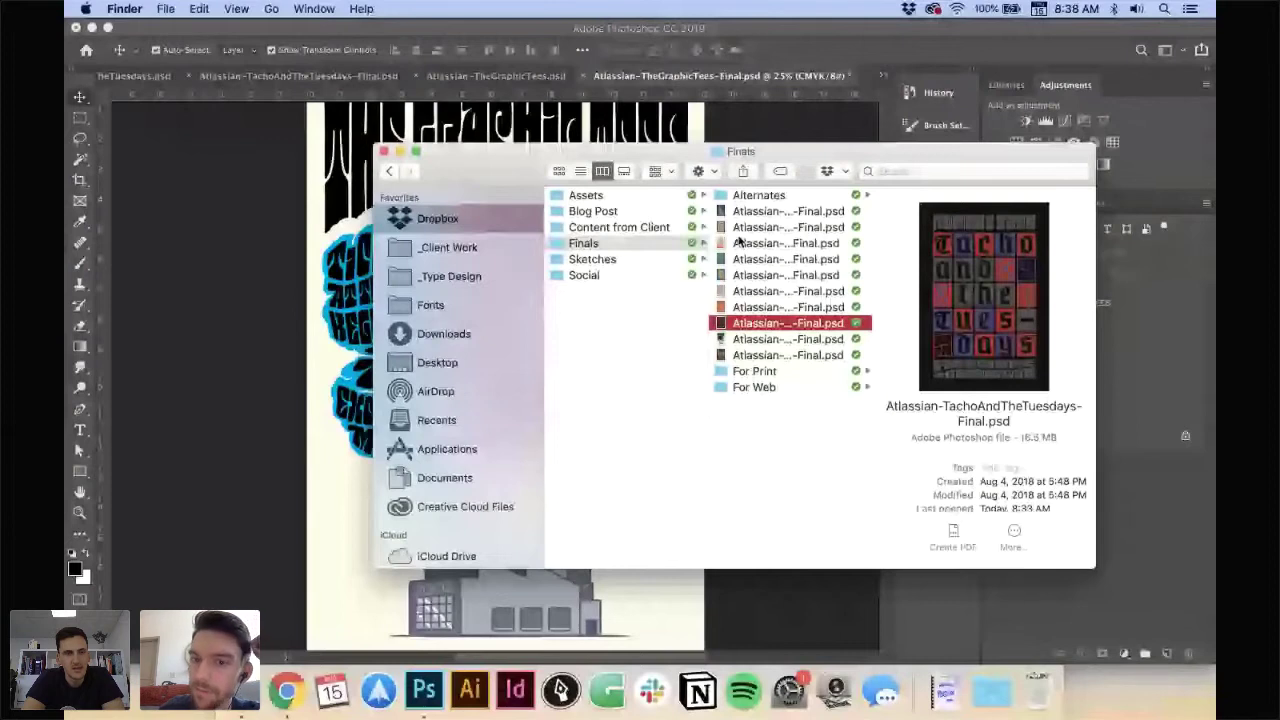
{"action": "left_click", "coordinate": [762, 210]}
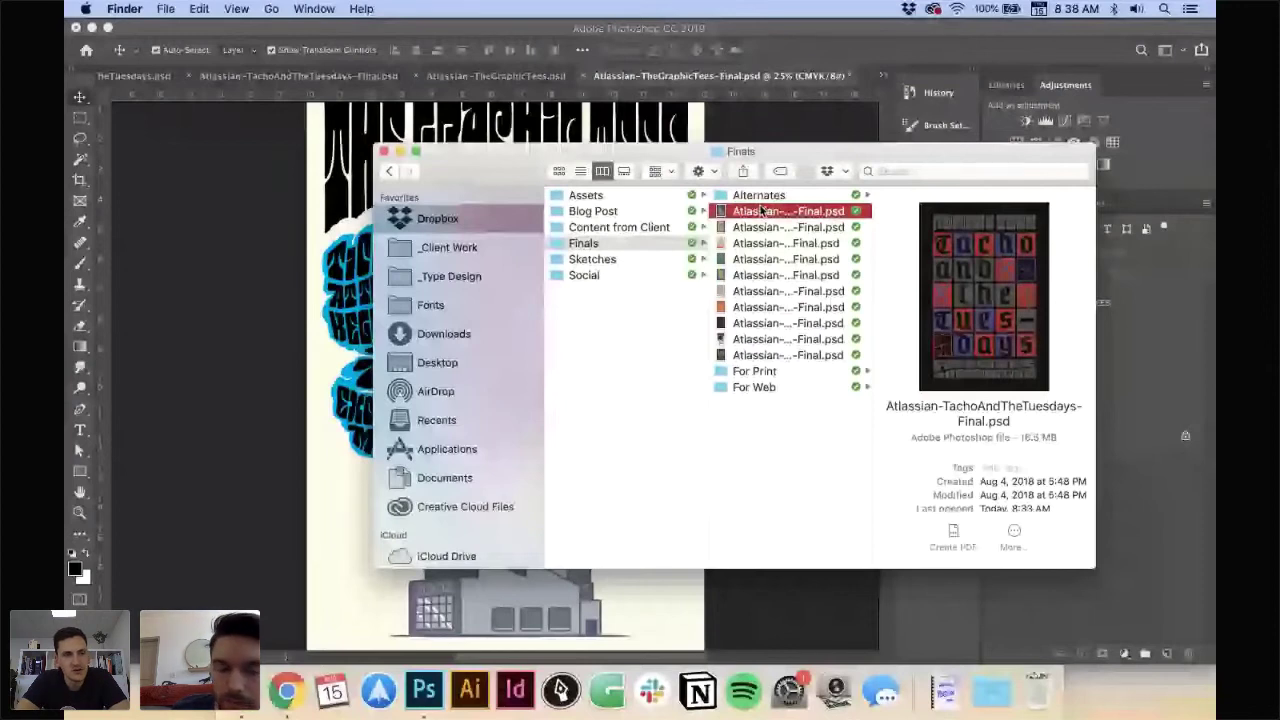
{"action": "key", "text": "super+Tab"}
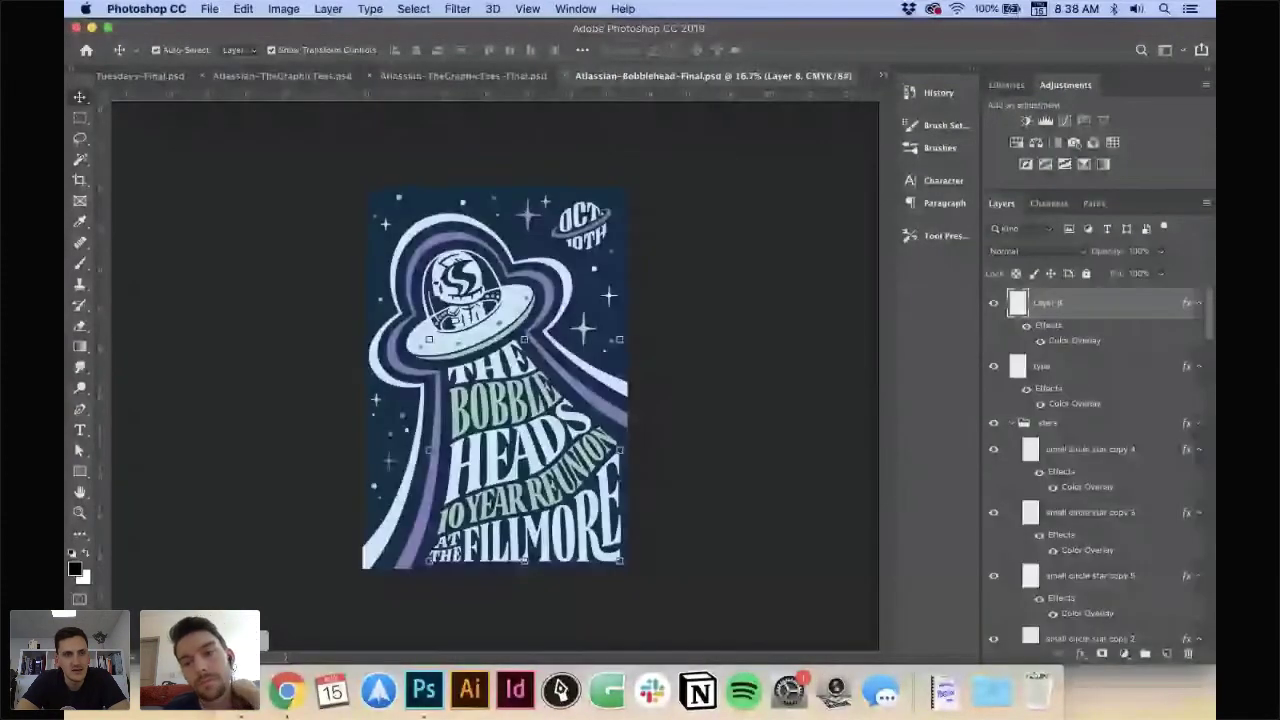
- Open Atlassian-Bobblehead-Sketch.psd from the Sketches folder in Photoshop
{"action": "key", "text": "super+Tab"}
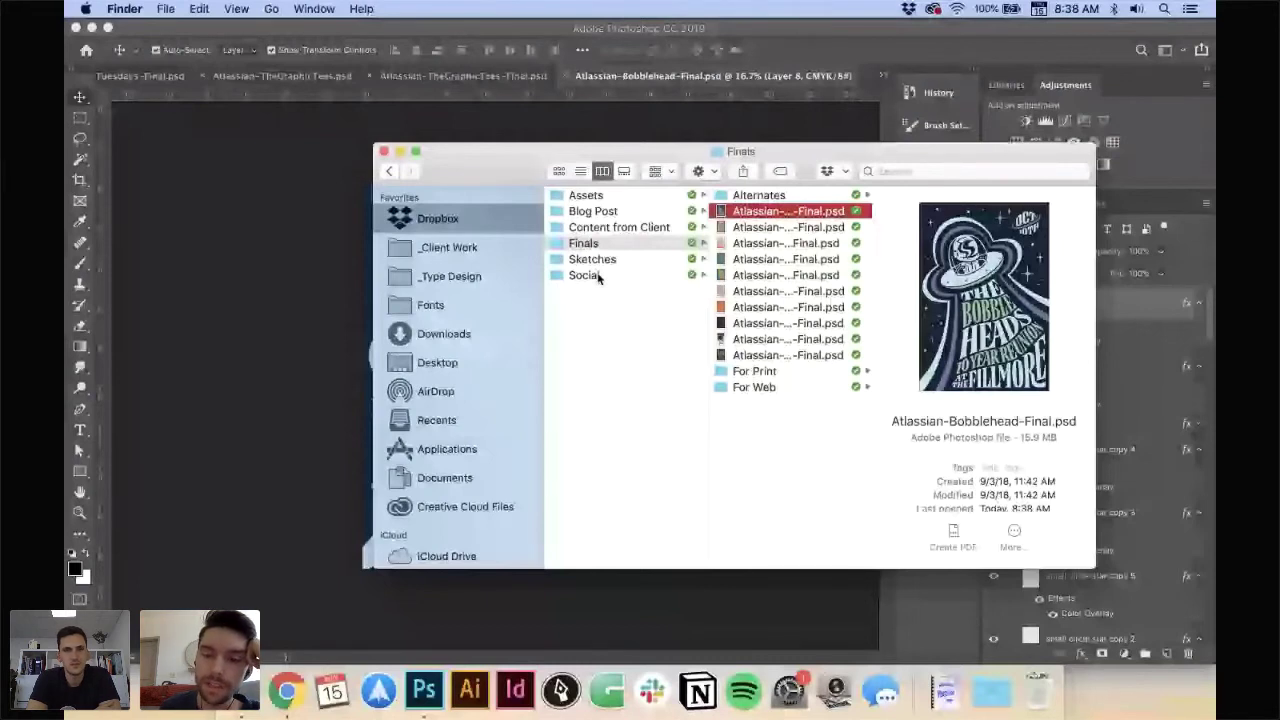
{"action": "left_click", "coordinate": [592, 260]}
{"action": "key", "text": "Right"}
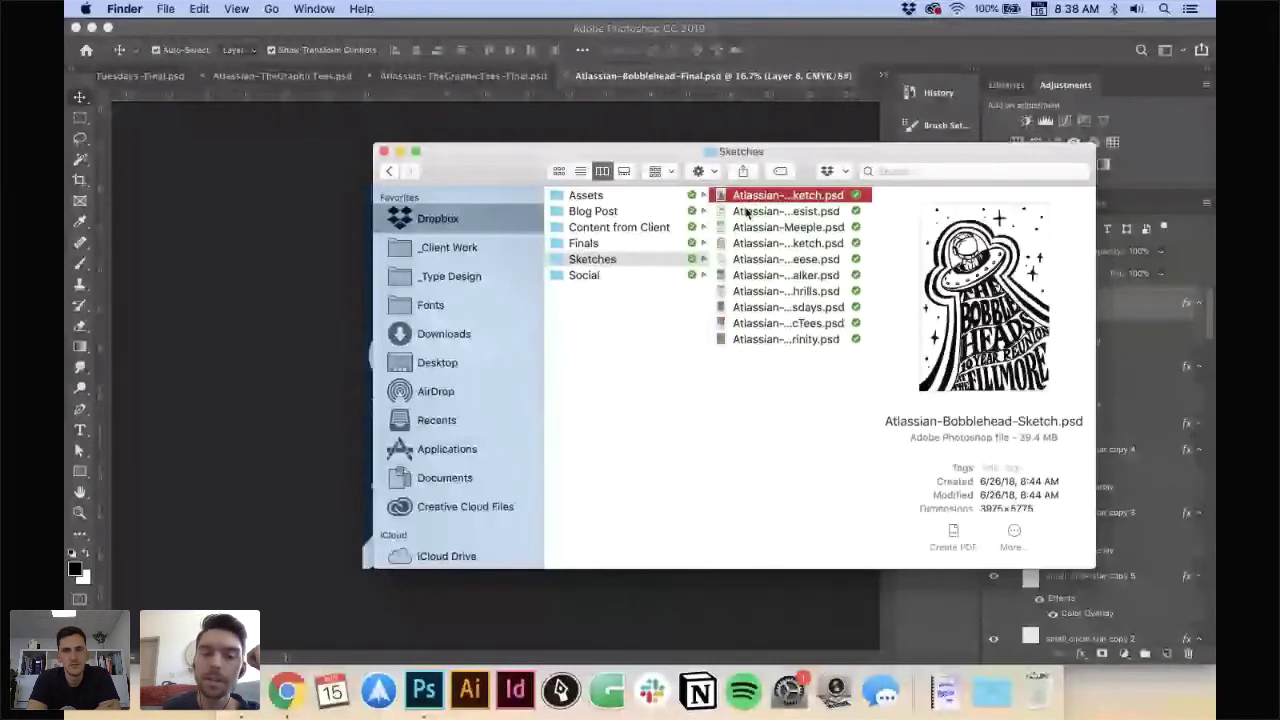
{"action": "key", "text": "super+Tab"}
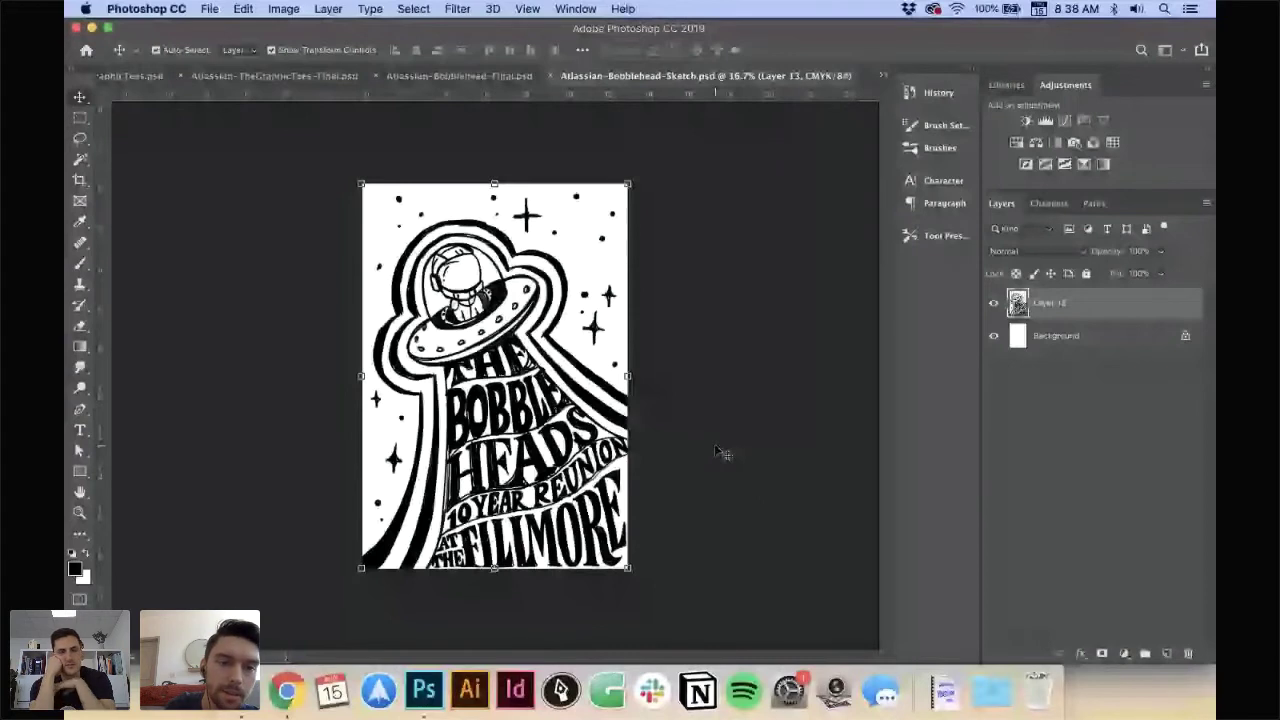
- Revisit the final Graphic Tees poster, and view the red October Fillmore and blue Journey to the End of the Night pins on Pinterest in Chrome
{"action": "left_click", "coordinate": [320, 76]}
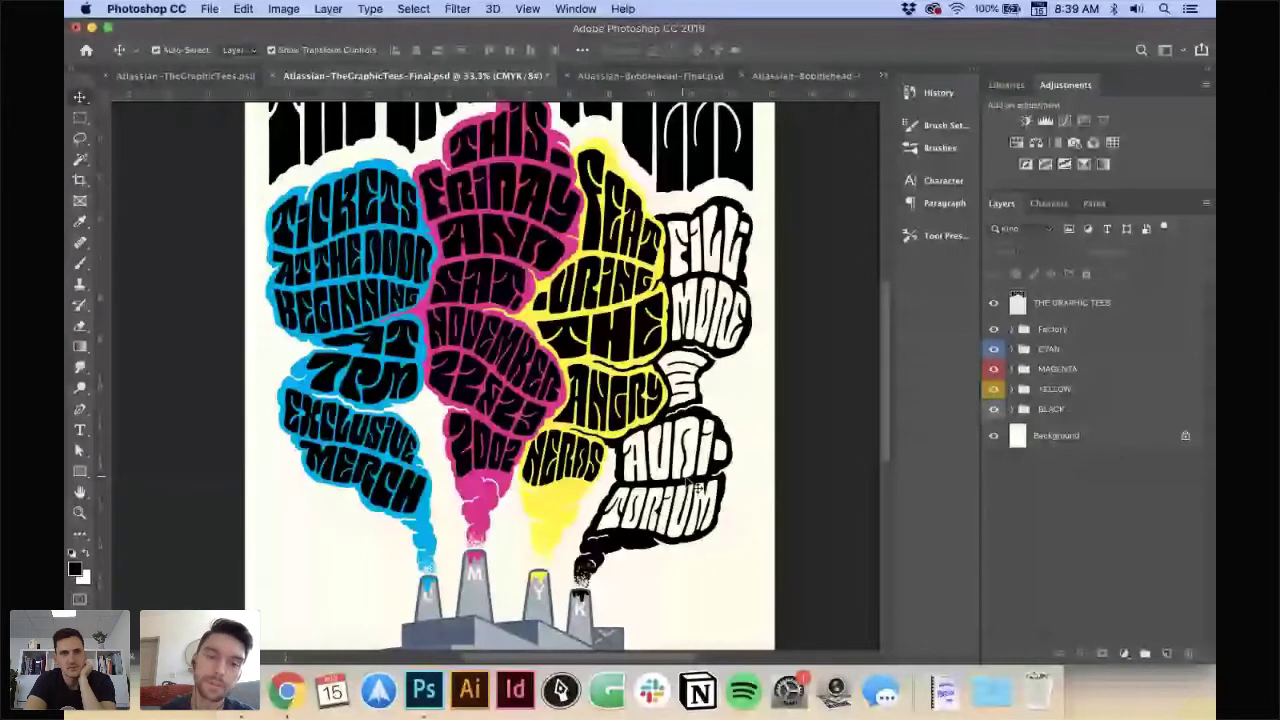
{"action": "key", "text": "super+Tab"}
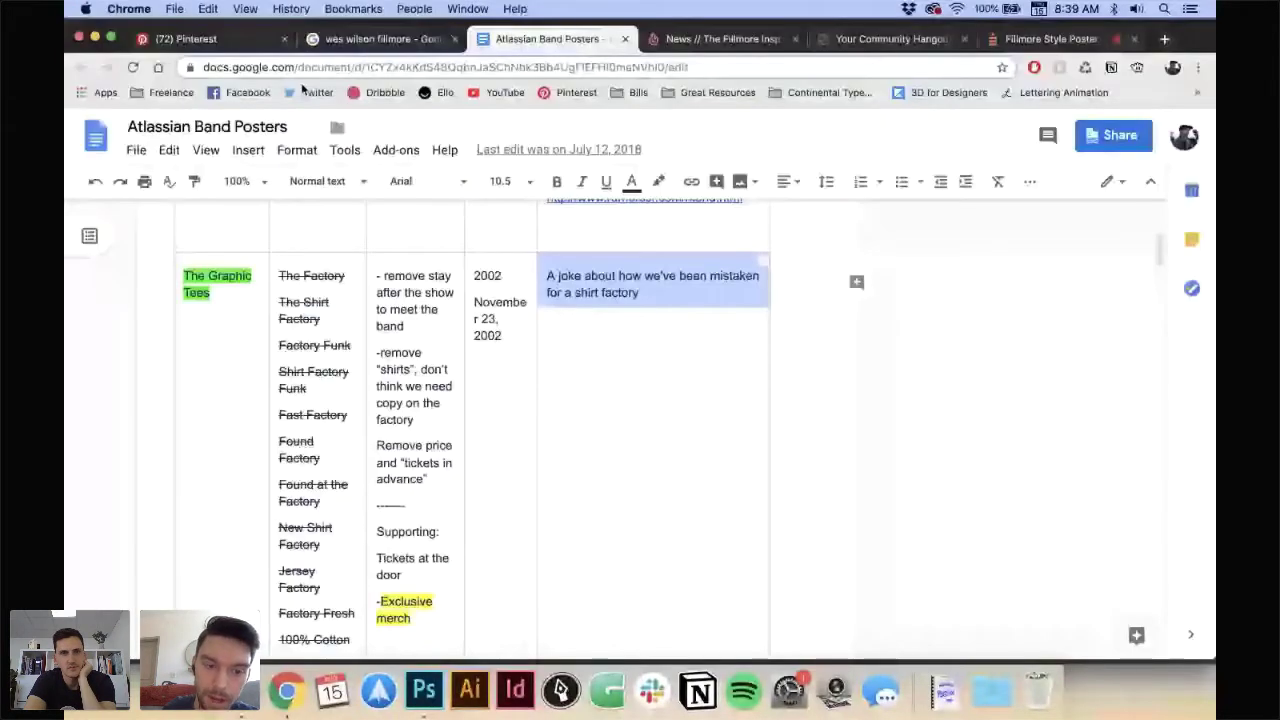
{"action": "key", "text": "super+1"}
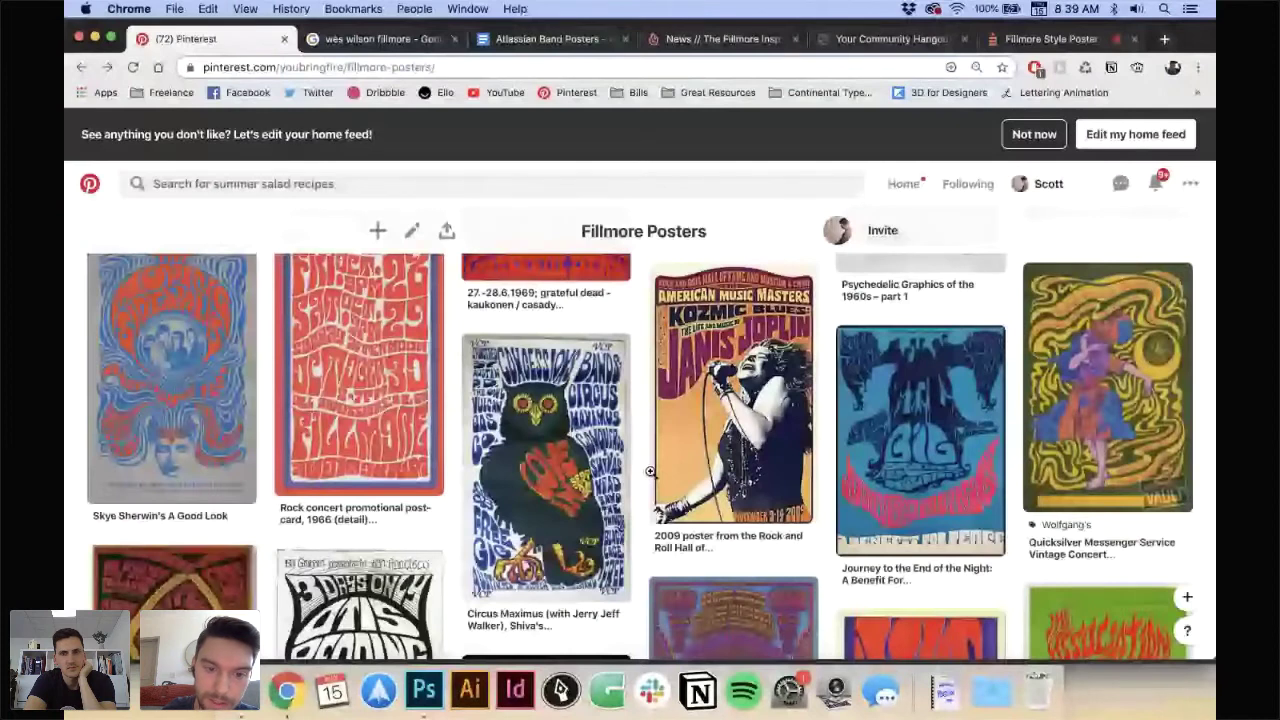
{"action": "left_click", "coordinate": [421, 330]}
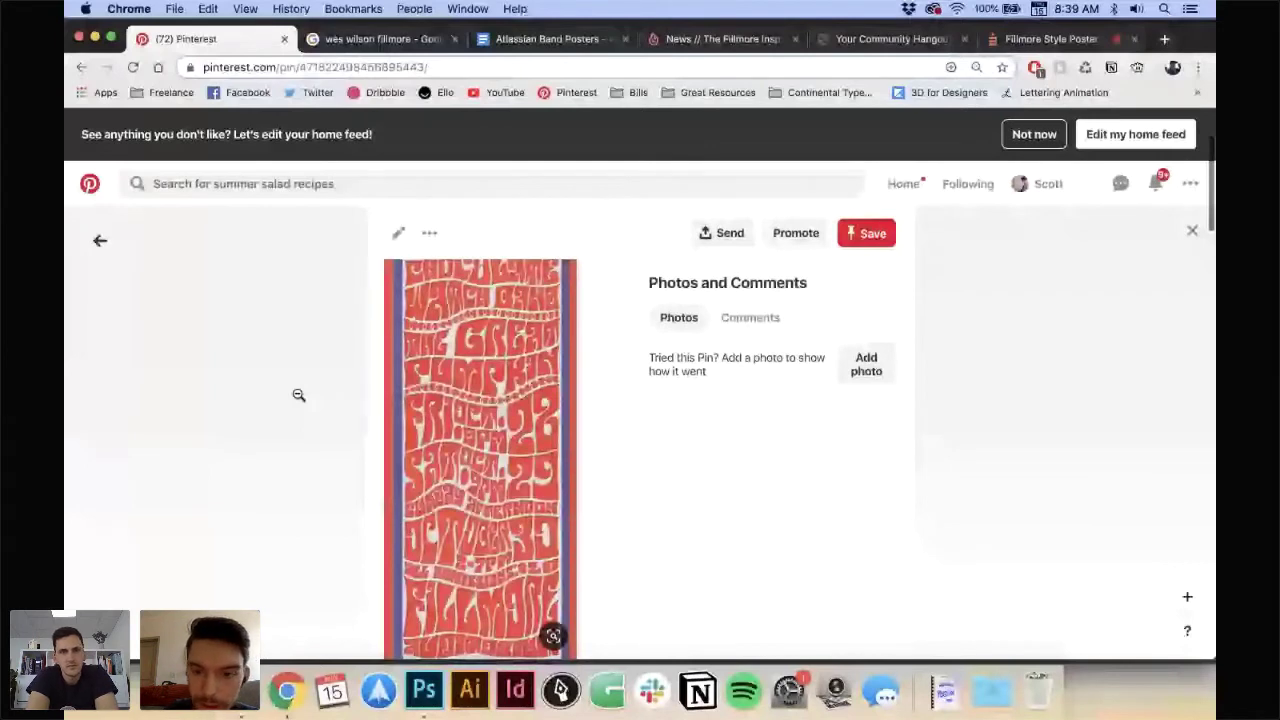
{"action": "left_click", "coordinate": [298, 395]}
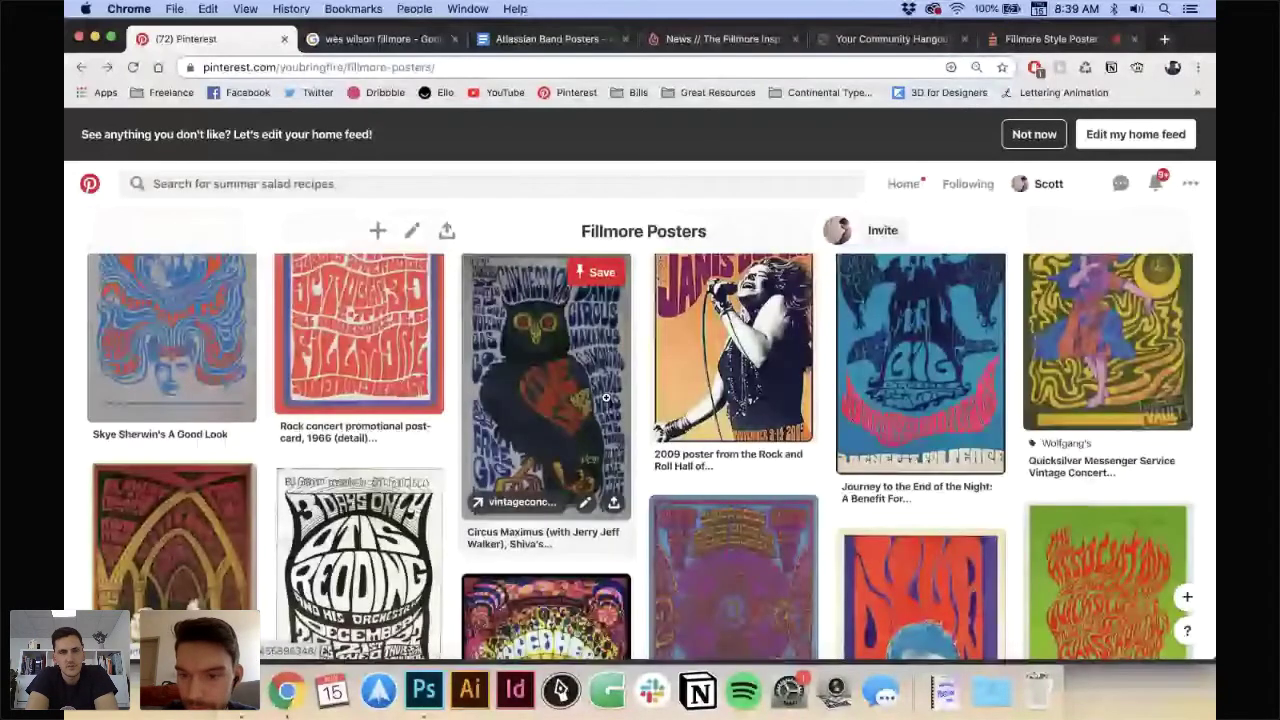
{"action": "left_click", "coordinate": [906, 385]}
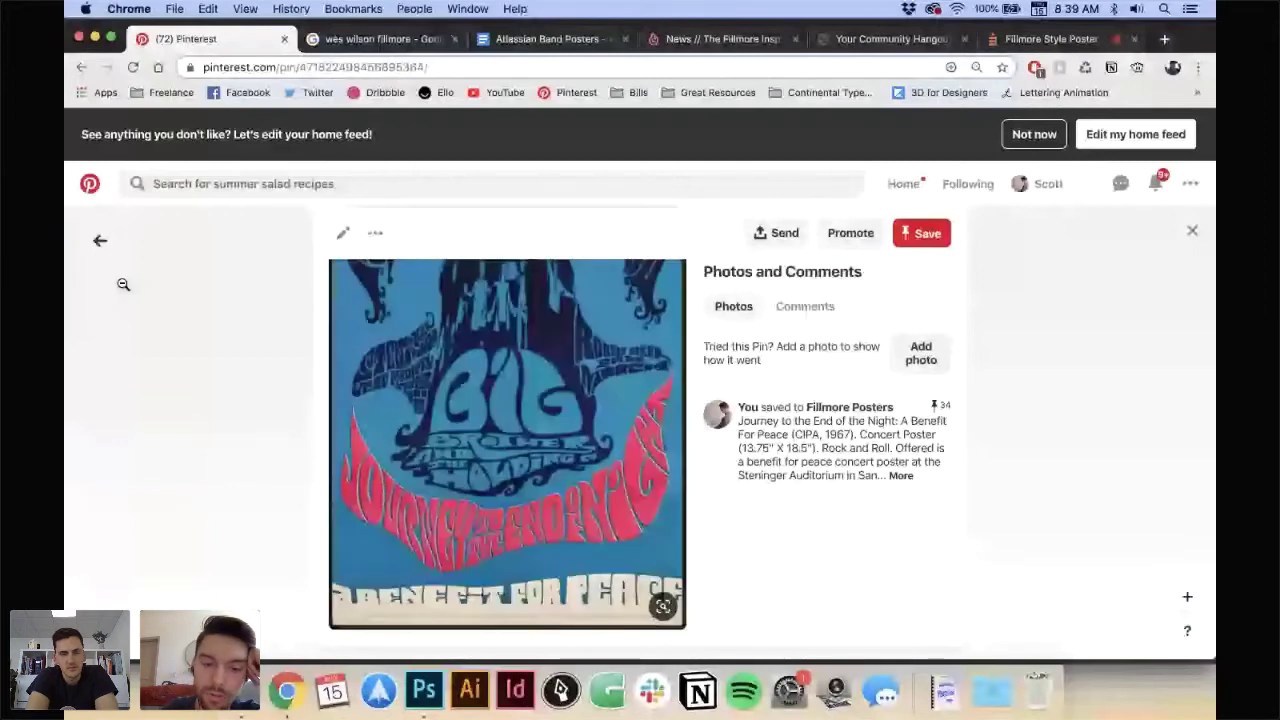
- Return to the Fillmore Posters board, open the orange and blue Byrds poster pin, and examine its lettering
{"action": "left_click", "coordinate": [100, 240]}
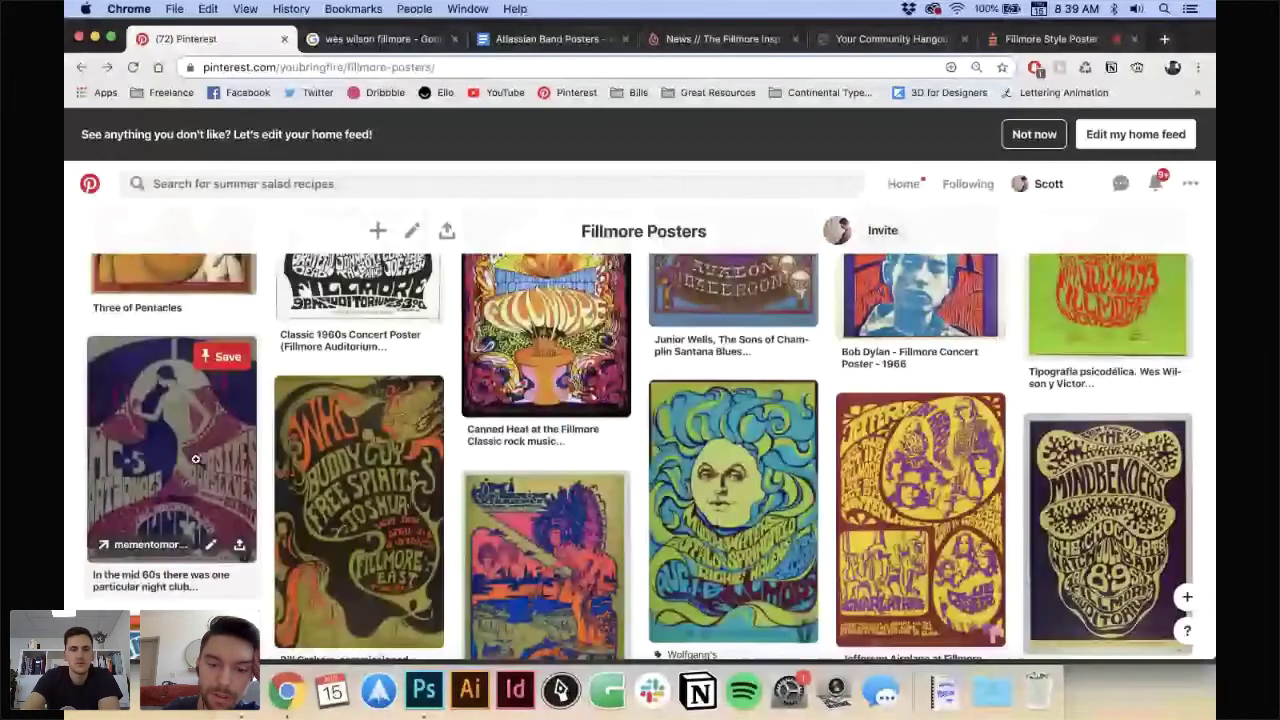
{"action": "scroll", "coordinate": [232, 457], "scroll_direction": "down", "scroll_amount": 2}
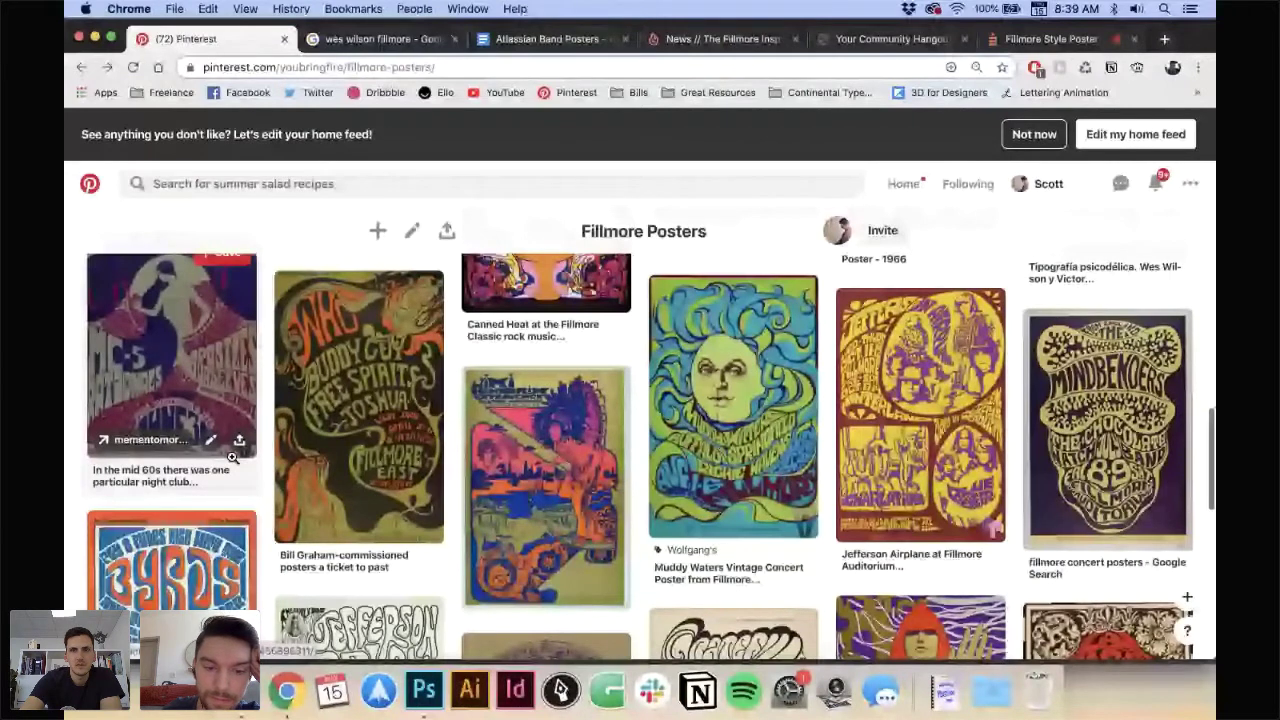
{"action": "left_click", "coordinate": [200, 560]}
{"action": "left_click", "coordinate": [460, 466]}
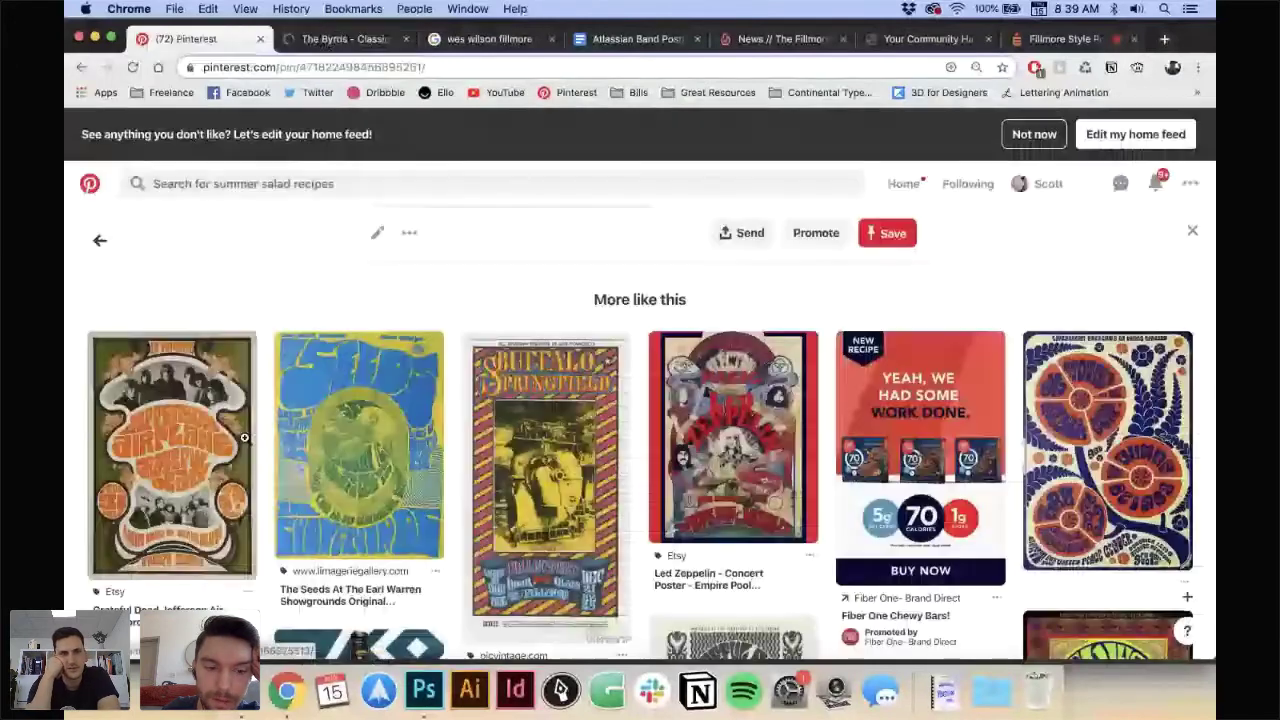
{"action": "key", "text": "ctrl+shift+Tab"}
{"action": "scroll", "coordinate": [244, 437], "scroll_direction": "down", "scroll_amount": 5}
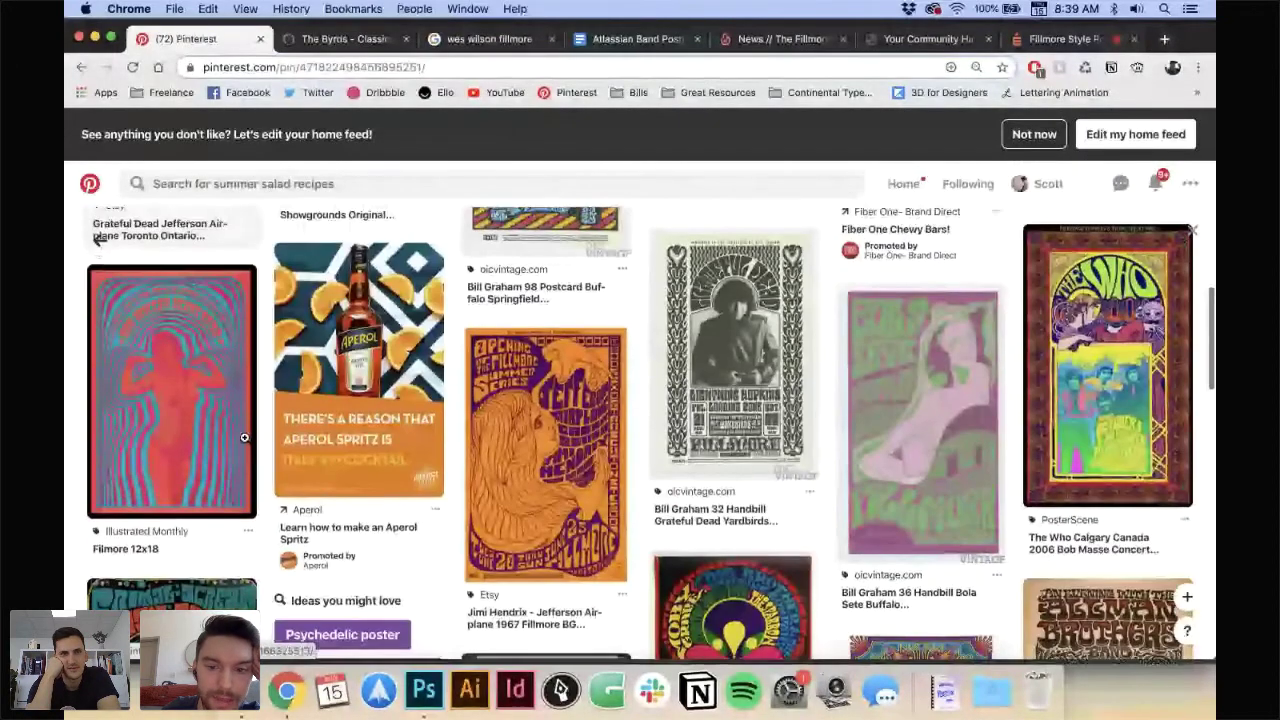
{"action": "scroll", "coordinate": [244, 437], "scroll_direction": "up", "scroll_amount": 10}
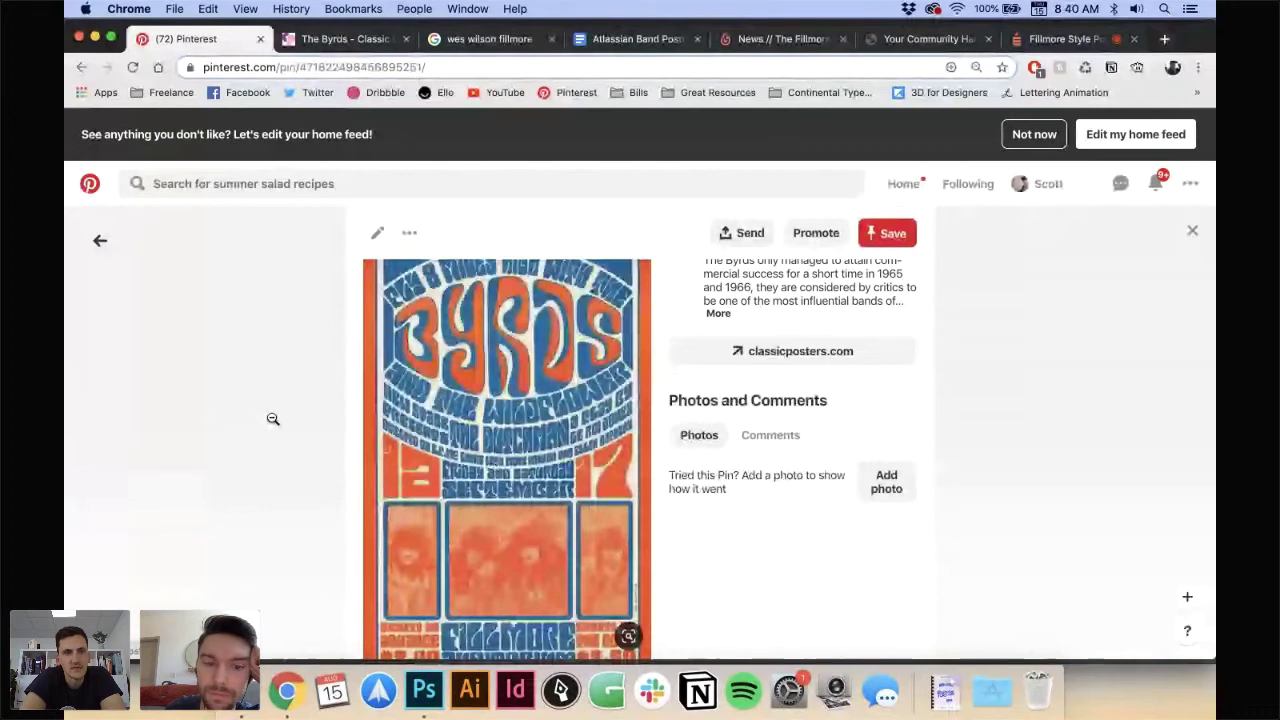
{"action": "scroll", "coordinate": [223, 453], "scroll_direction": "up", "scroll_amount": 1}
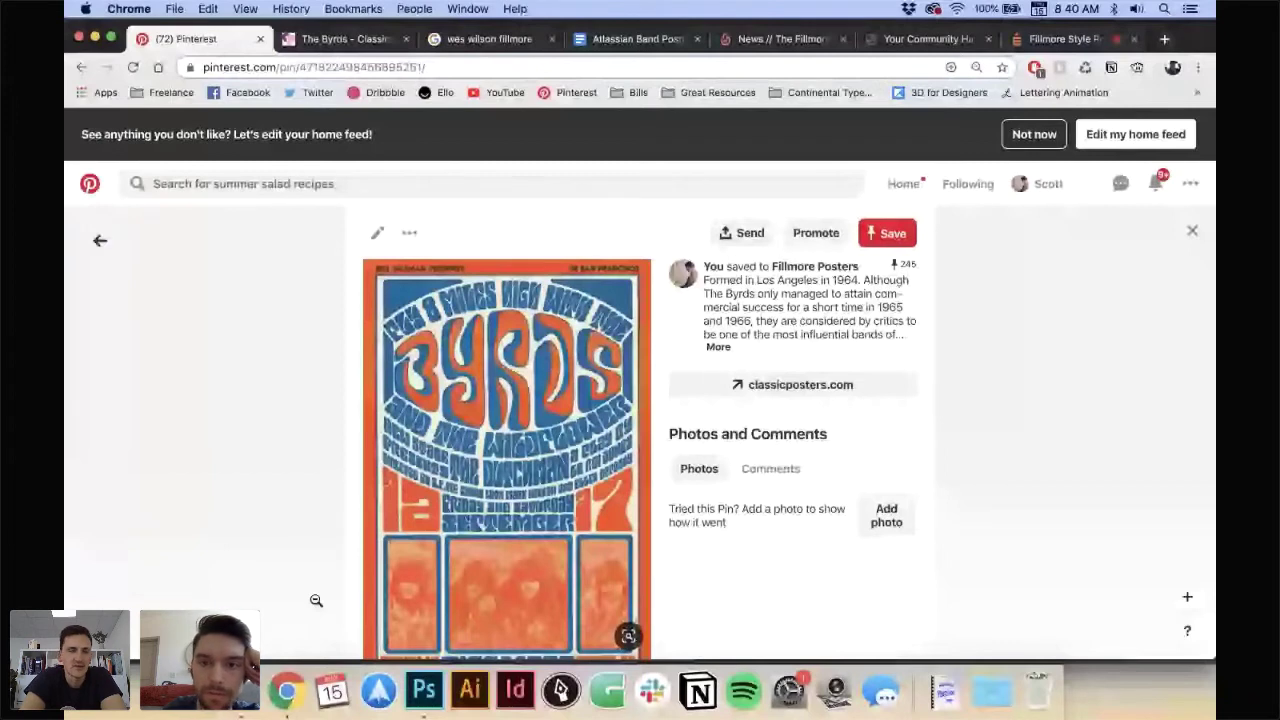
- Switch to Photoshop and view the final Bobbleheads poster, followed by a closer look at Atlassian-Bobblehead-Sketch.psd
{"action": "key", "text": "super+Tab"}
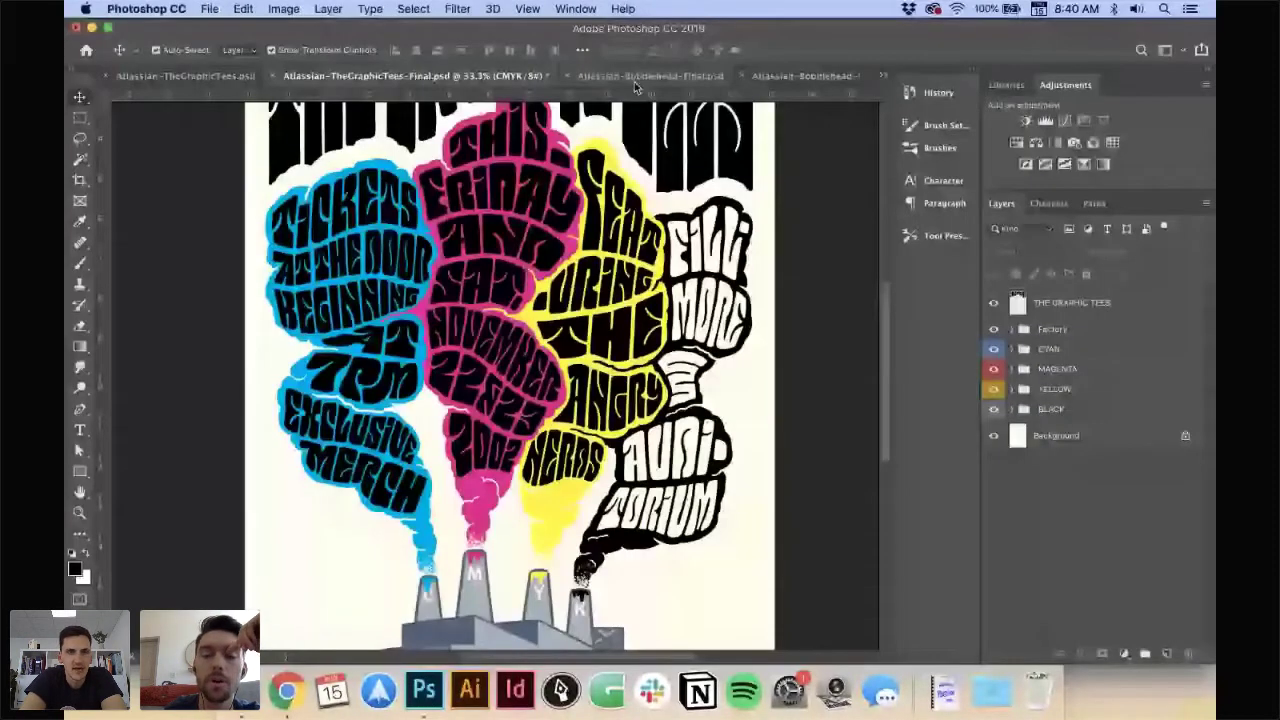
{"action": "key", "text": "ctrl+Tab"}
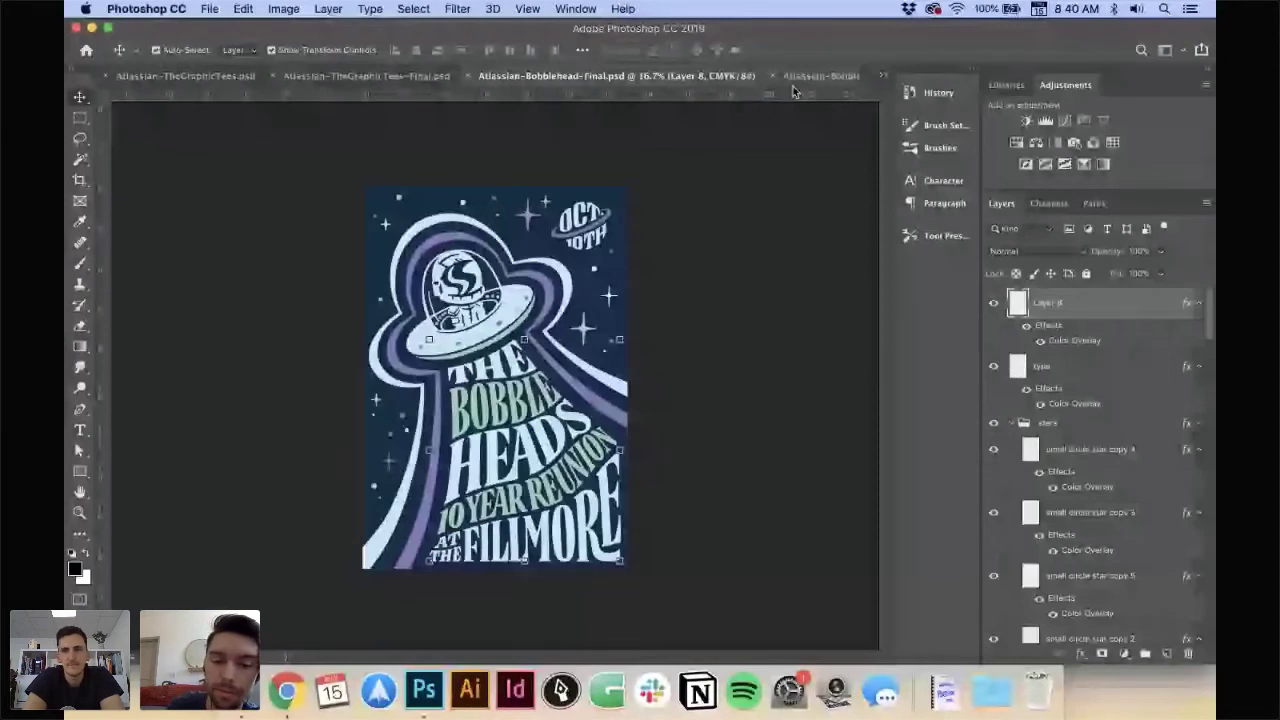
{"action": "left_click", "coordinate": [805, 76]}
{"action": "key", "text": "super+minus"}
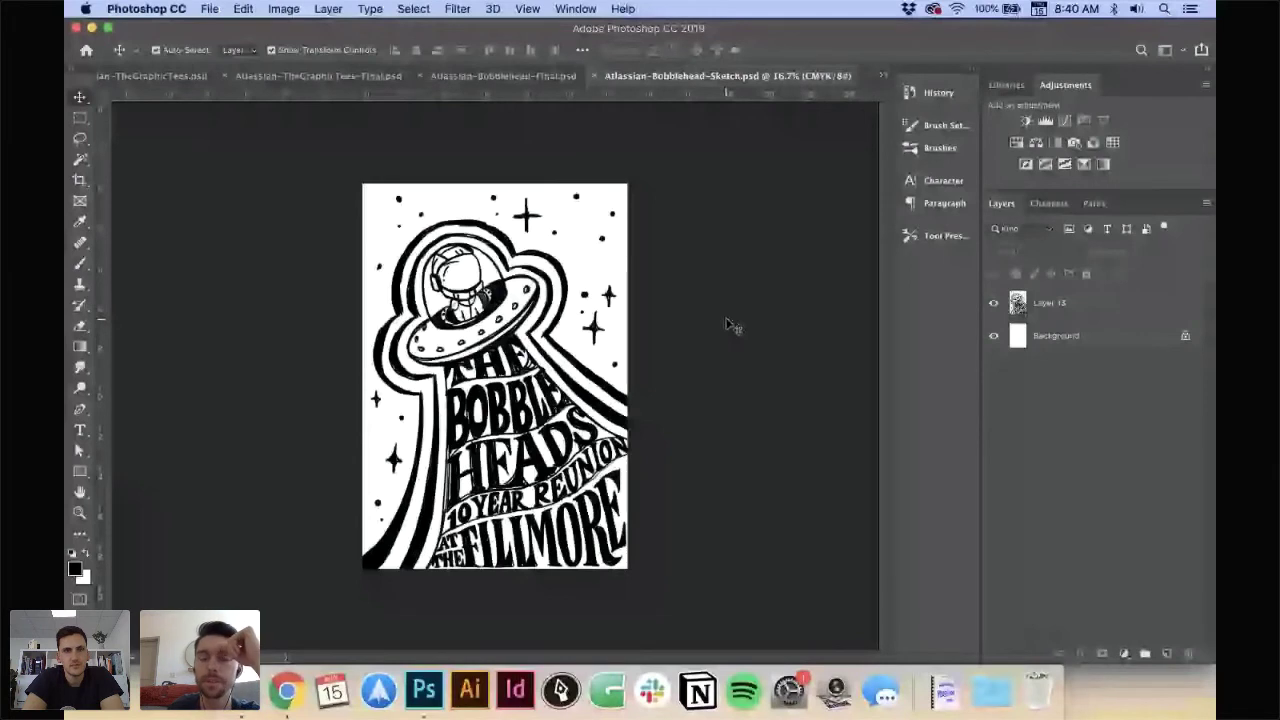
{"action": "key", "text": "super+equal"}
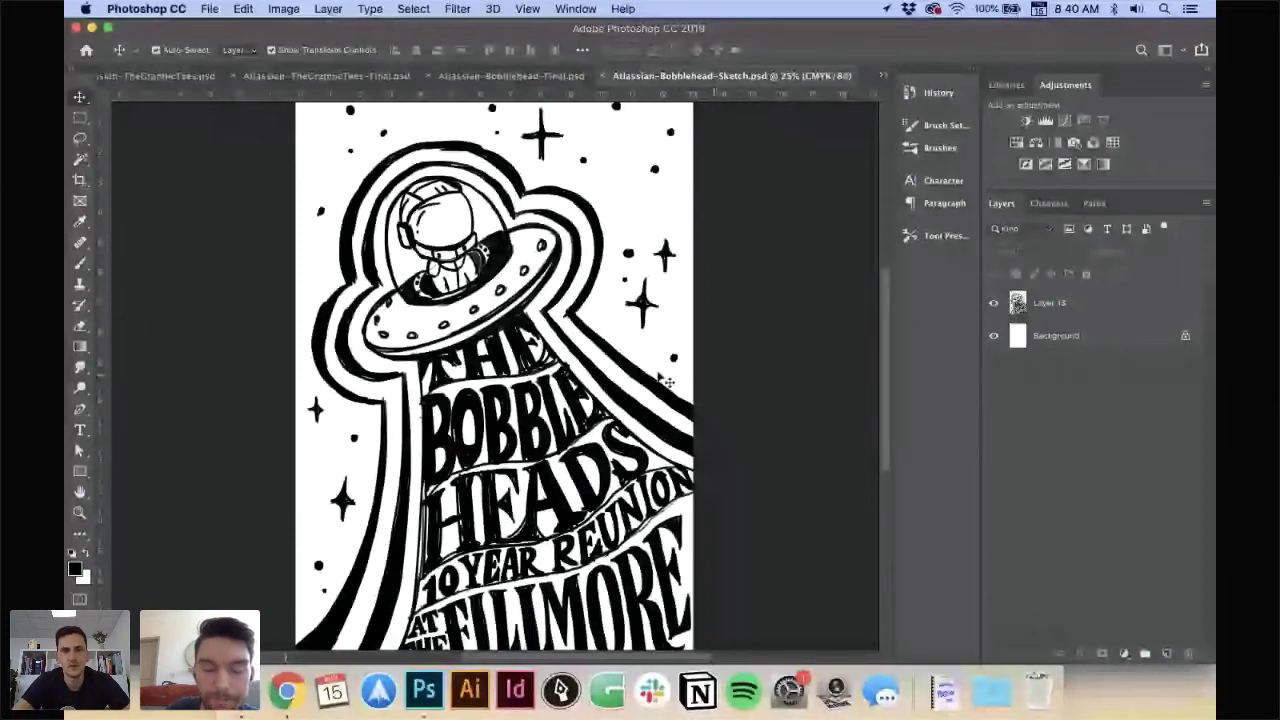
- Bring up the Atlassian Band Posters document in Chrome and review its band names, copy notes, dates and descriptions, including The Bobbleheads
{"action": "left_click", "coordinate": [287, 690]}
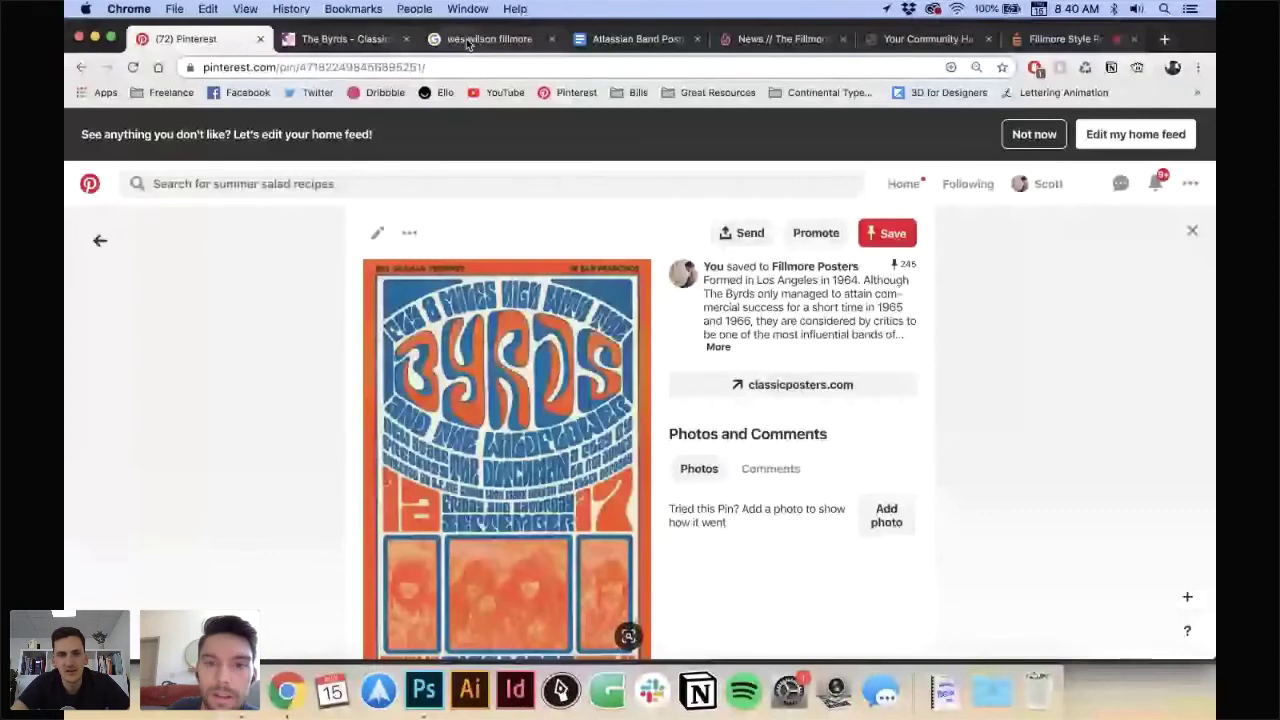
{"action": "left_click", "coordinate": [636, 38]}
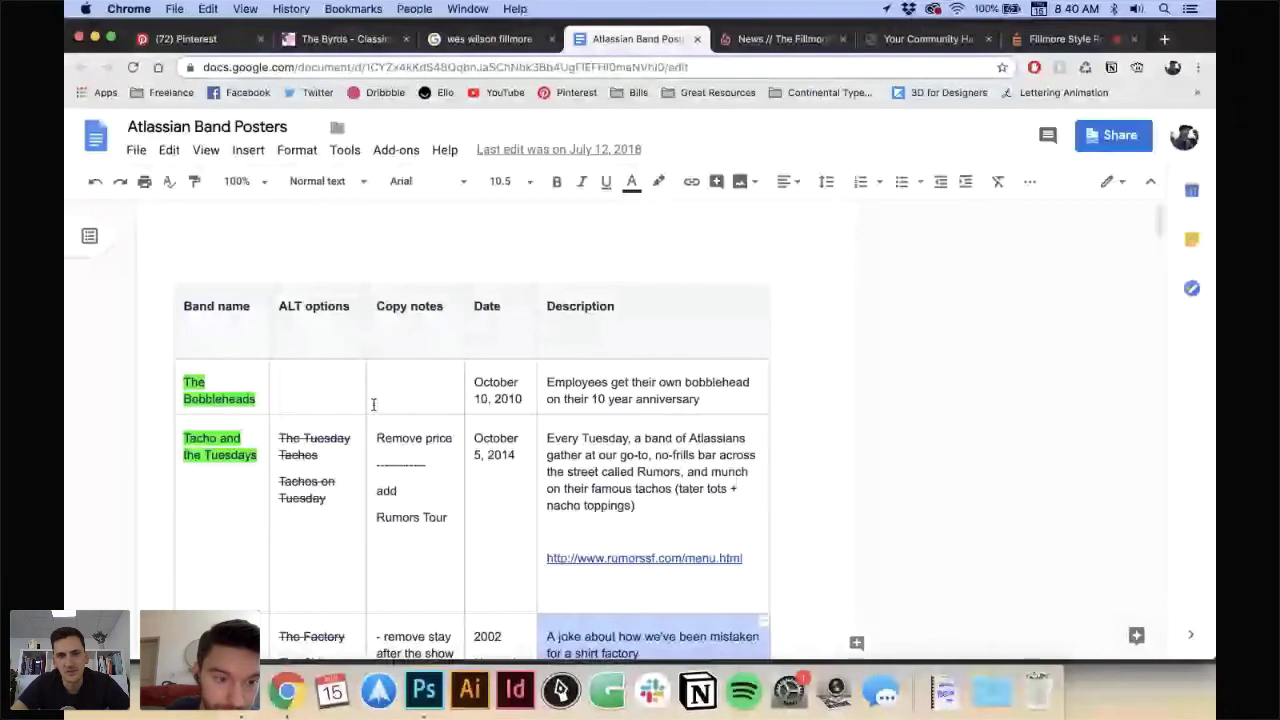
{"action": "scroll", "coordinate": [373, 404], "scroll_direction": "down", "scroll_amount": 10}
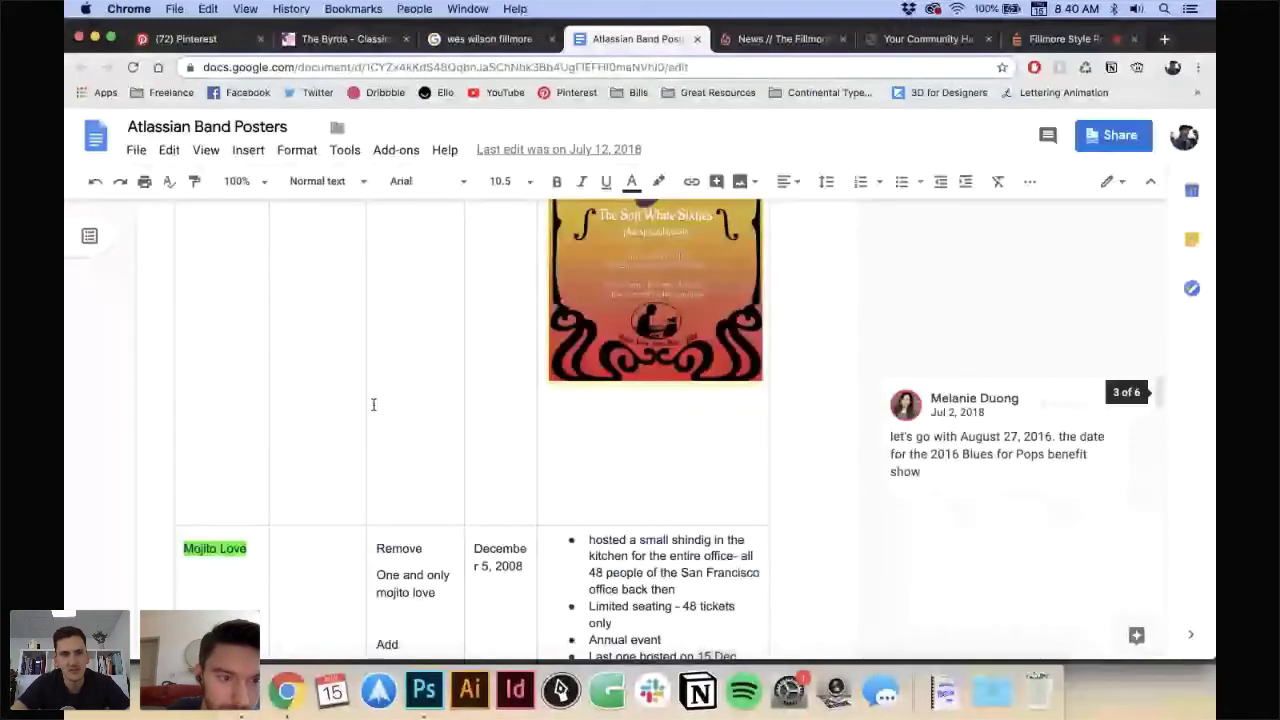
{"action": "scroll", "coordinate": [373, 404], "scroll_direction": "down", "scroll_amount": 10}
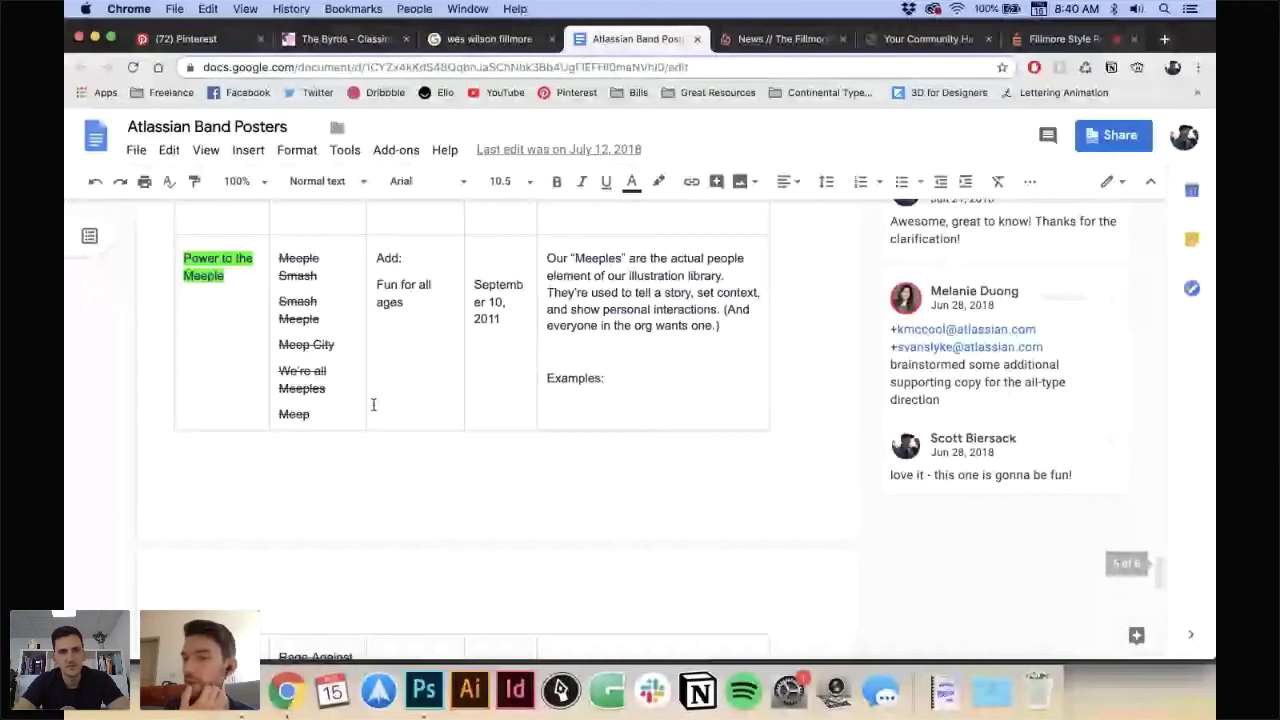
{"action": "scroll", "coordinate": [373, 404], "scroll_direction": "down", "scroll_amount": 3}
{"action": "scroll", "coordinate": [373, 404], "scroll_direction": "up", "scroll_amount": 5}
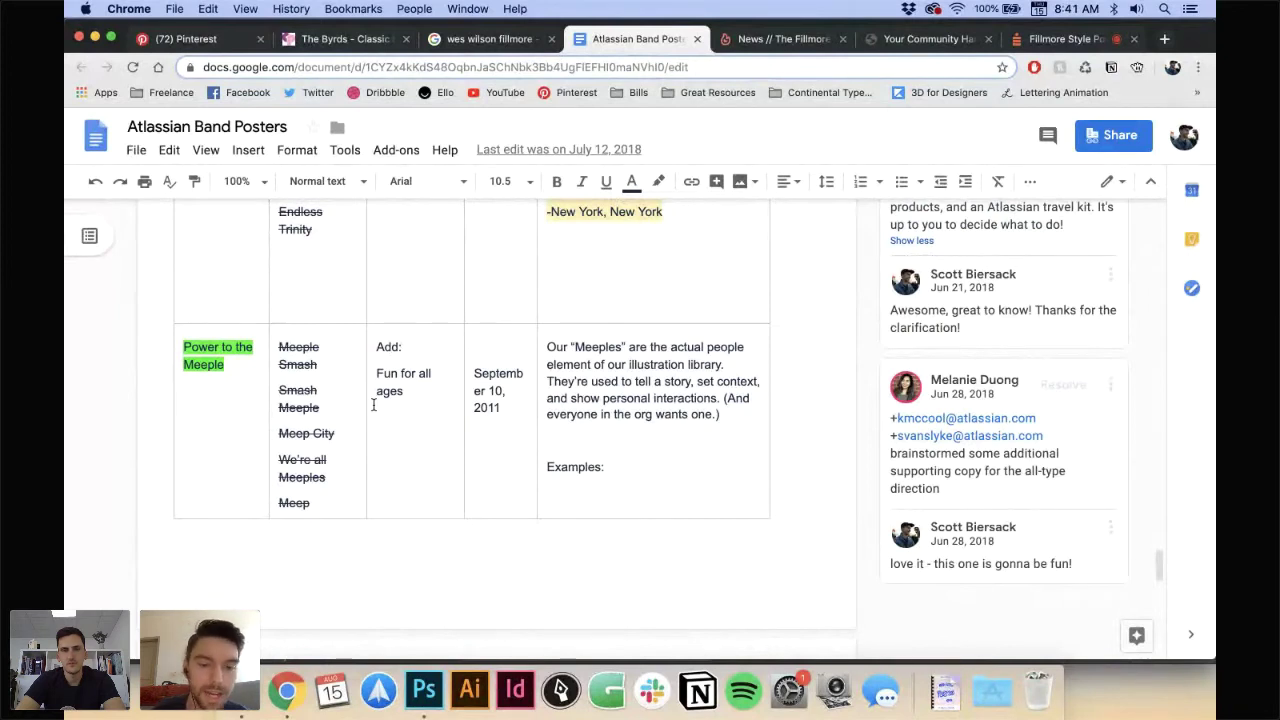
{"action": "scroll", "coordinate": [373, 404], "scroll_direction": "down", "scroll_amount": 1}
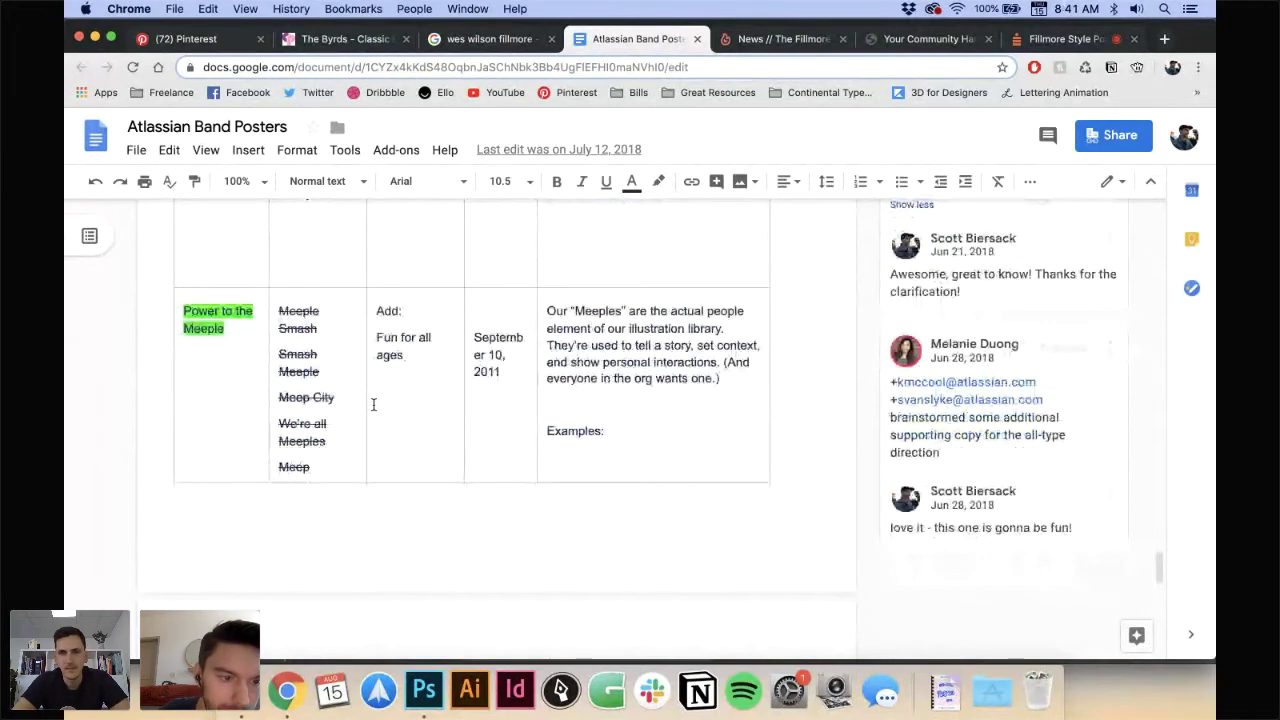
{"action": "scroll", "coordinate": [373, 404], "scroll_direction": "down", "scroll_amount": 10}
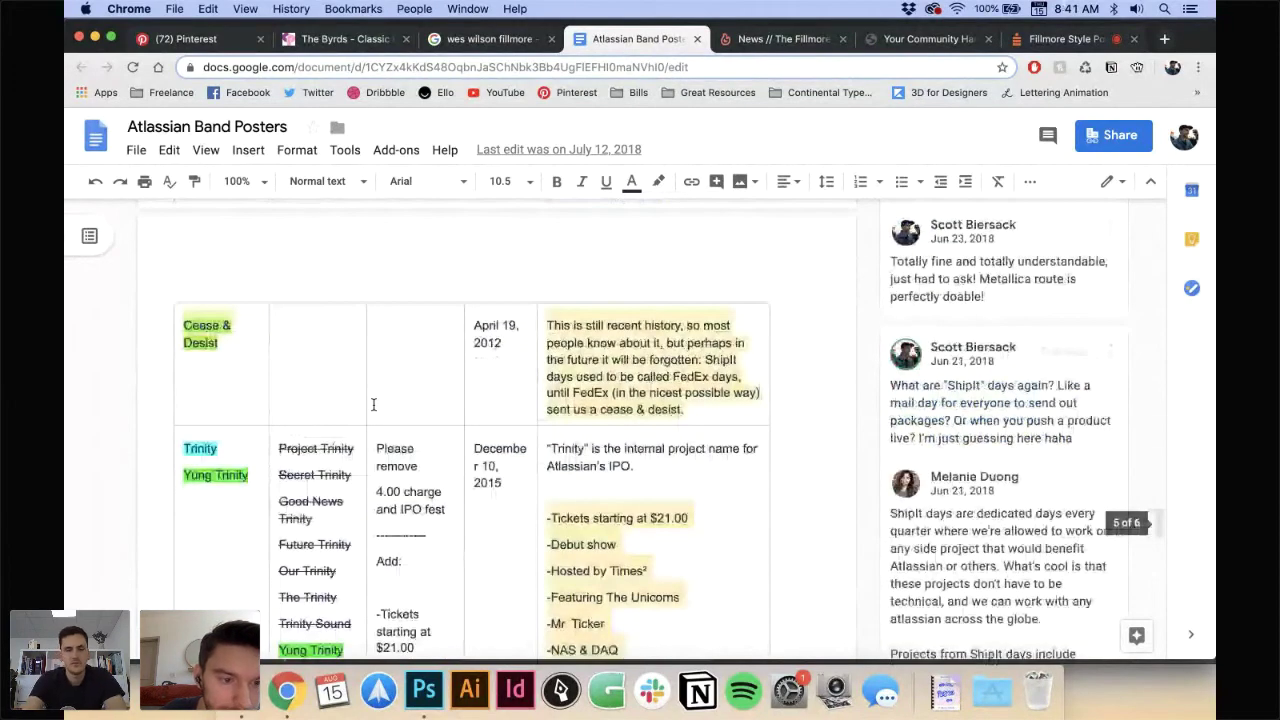
{"action": "scroll", "coordinate": [373, 404], "scroll_direction": "up", "scroll_amount": 8}
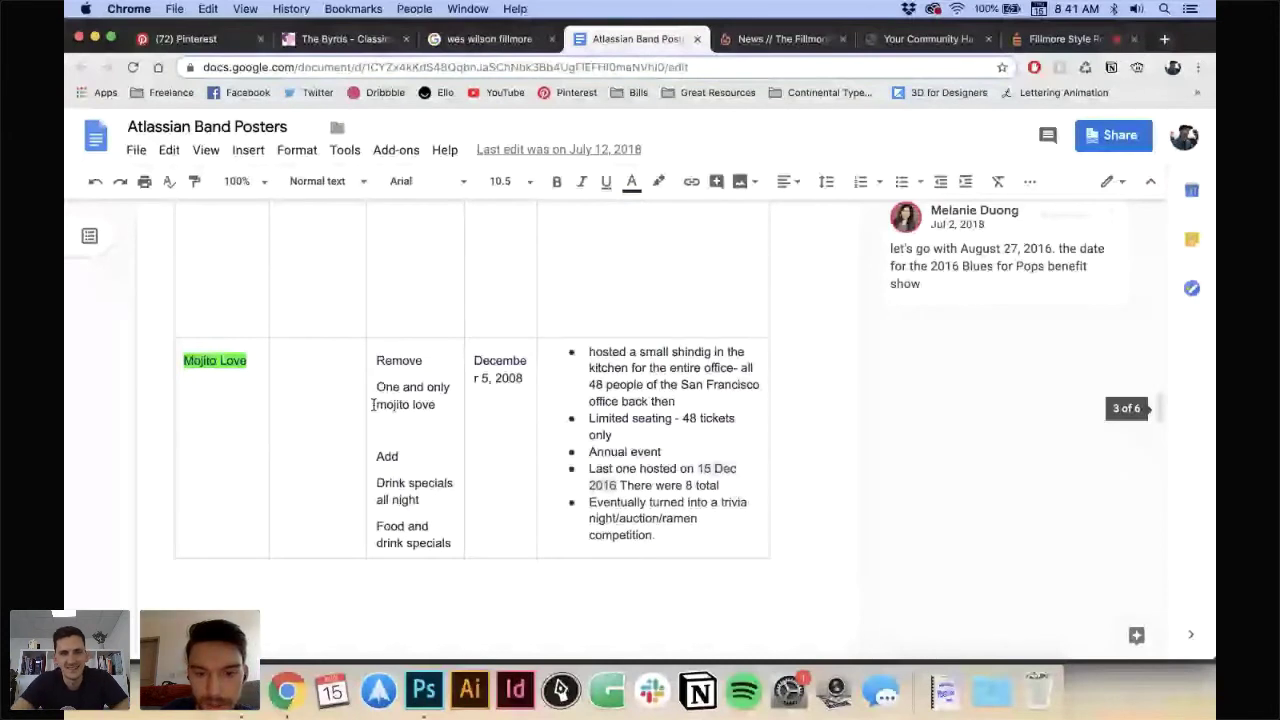
{"action": "scroll", "coordinate": [634, 406], "scroll_direction": "up", "scroll_amount": 15}
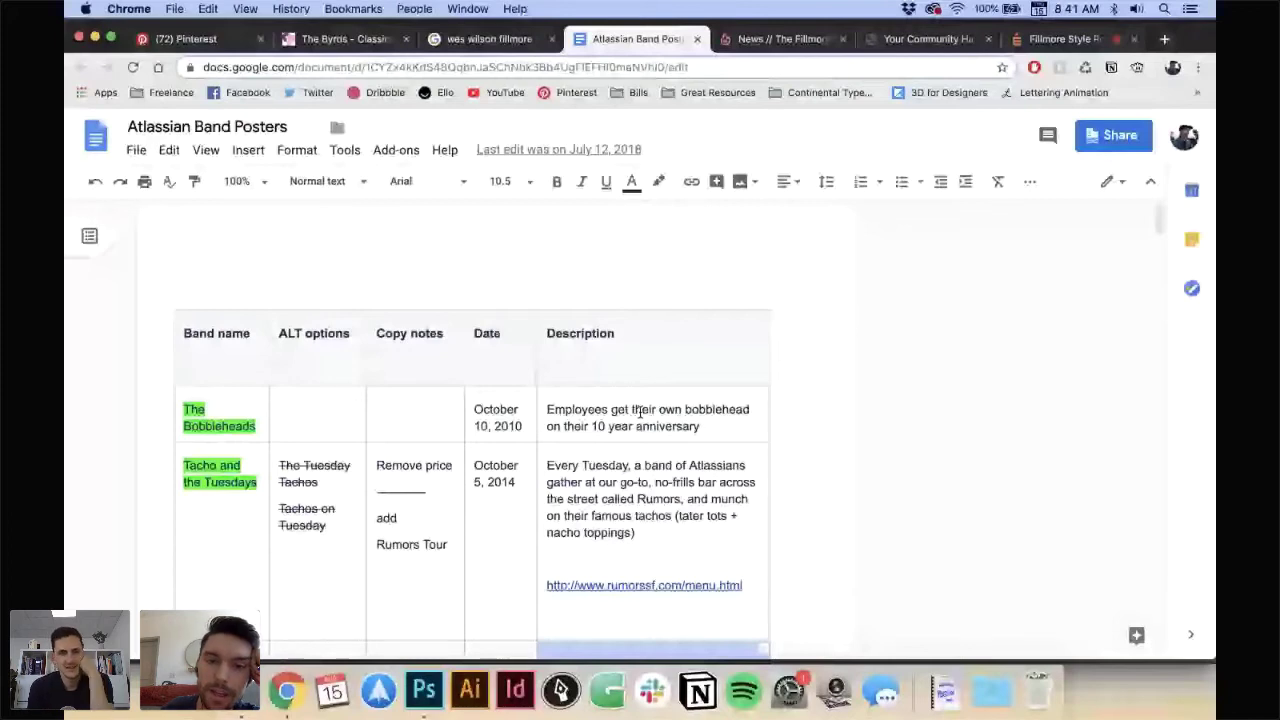
- Switch to Photoshop and compare the final Bobbleheads poster with its sketch up close, examining the flying saucer and beam lettering
{"action": "key", "text": "super+Tab"}
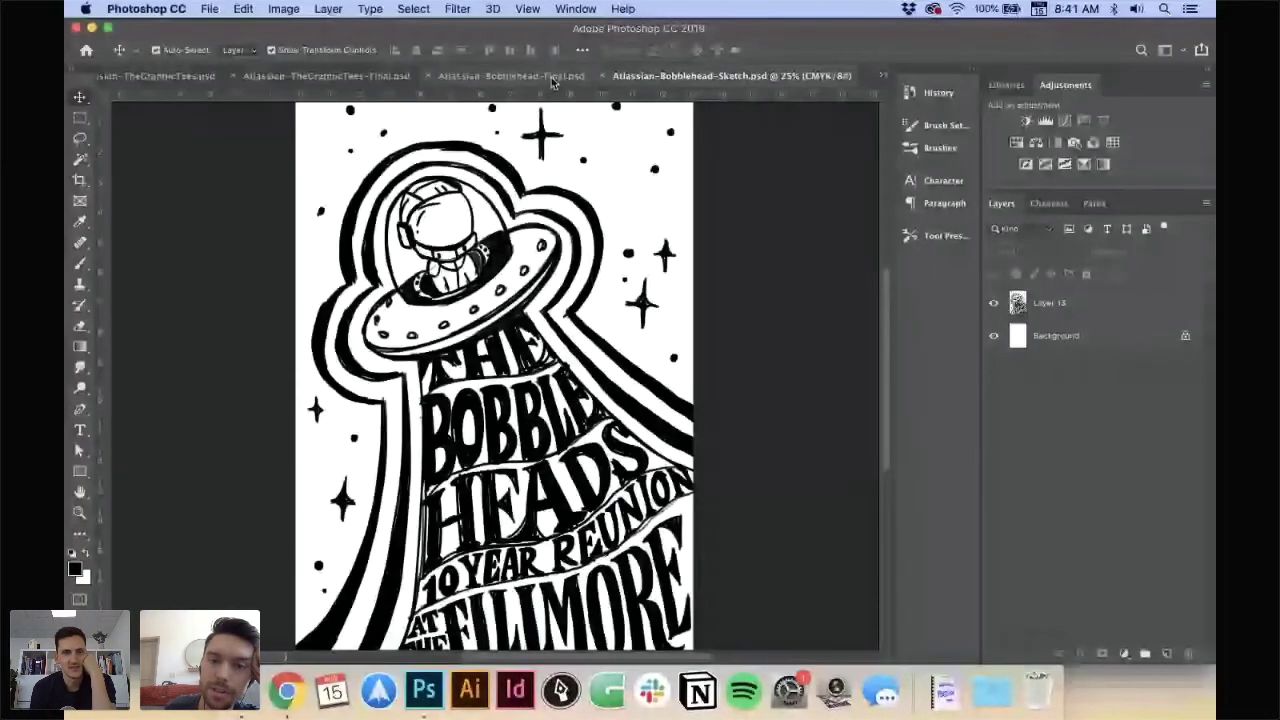
{"action": "left_click", "coordinate": [511, 76]}
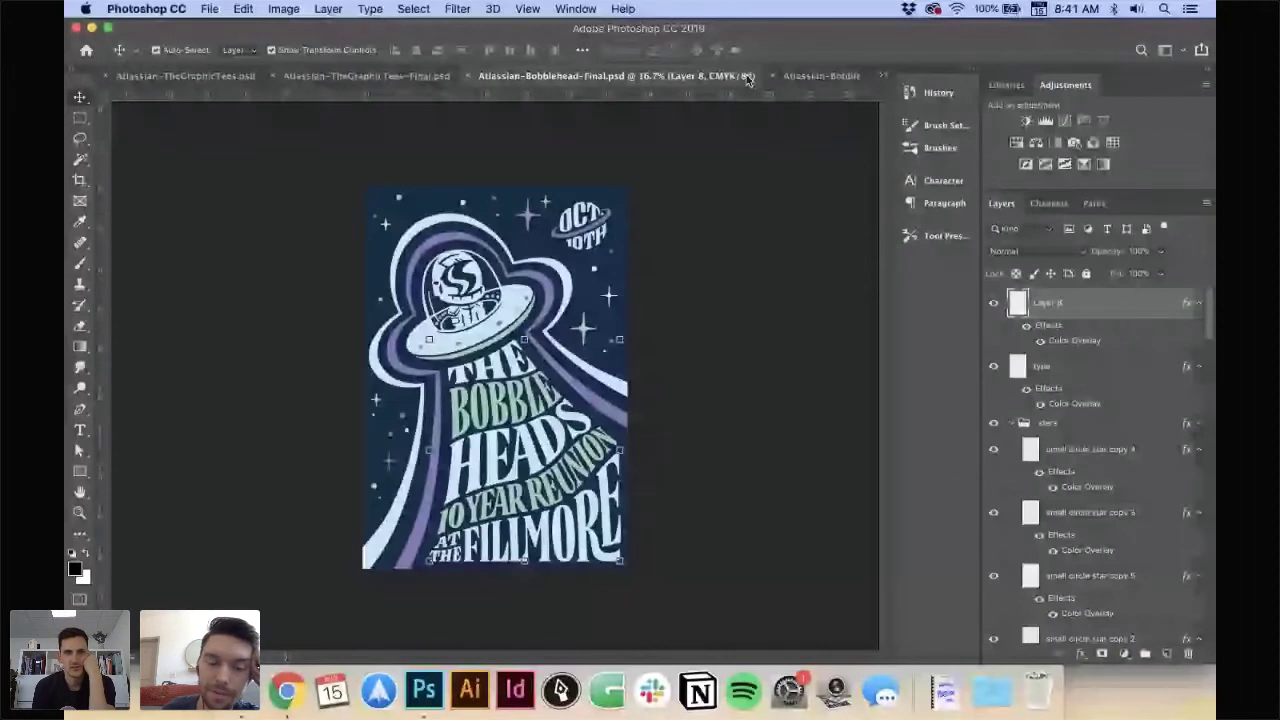
{"action": "key", "text": "super+plus"}
{"action": "left_click", "coordinate": [779, 378]}
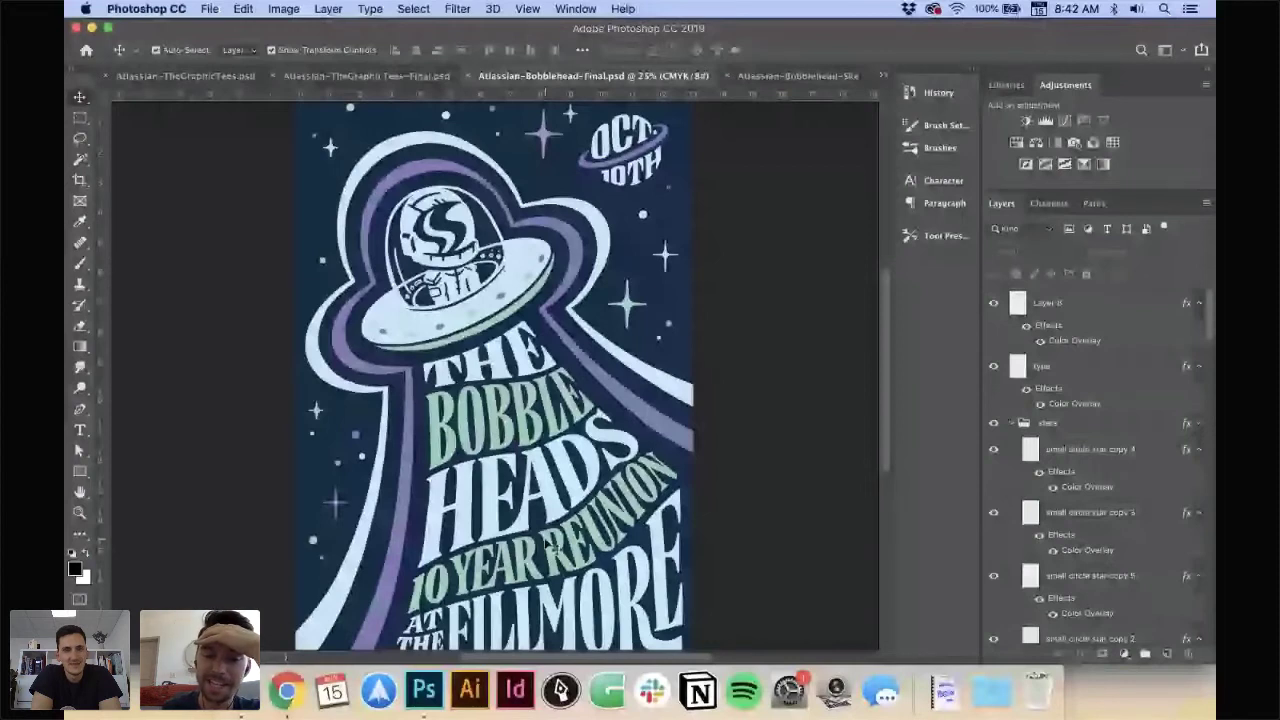
{"action": "scroll", "coordinate": [537, 479], "scroll_direction": "down", "scroll_amount": 2}
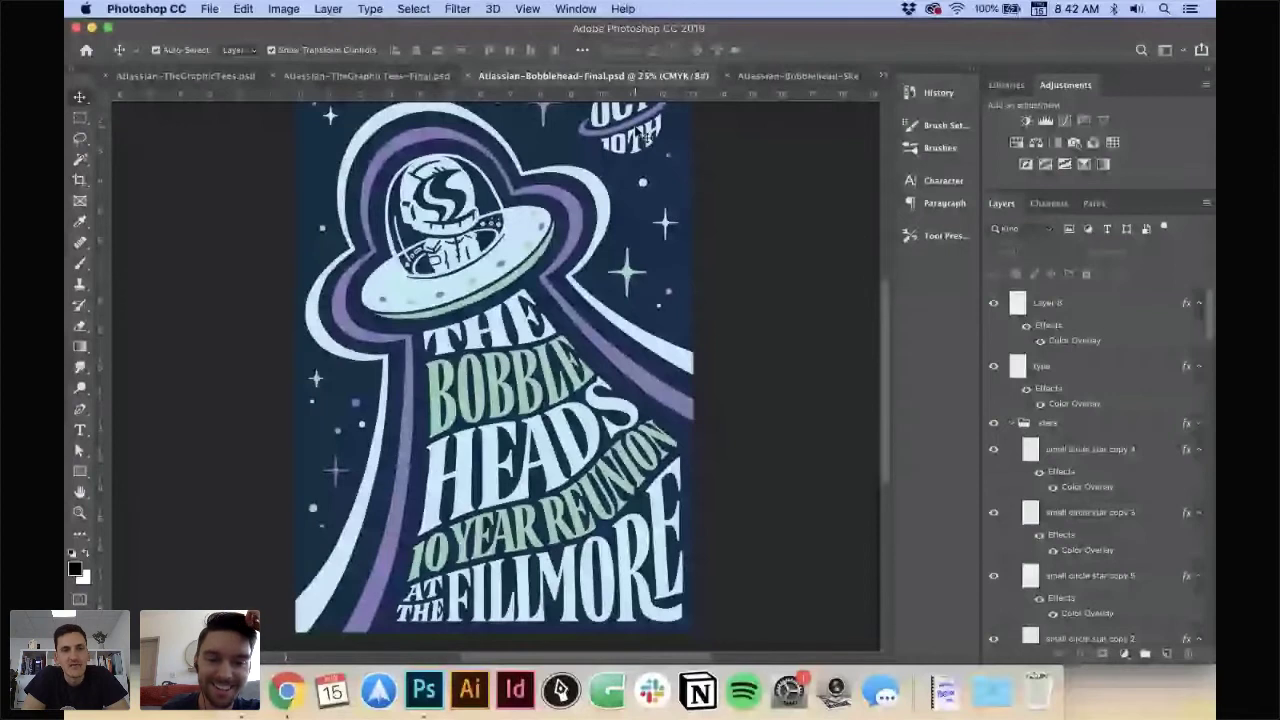
{"action": "left_click", "coordinate": [804, 82]}
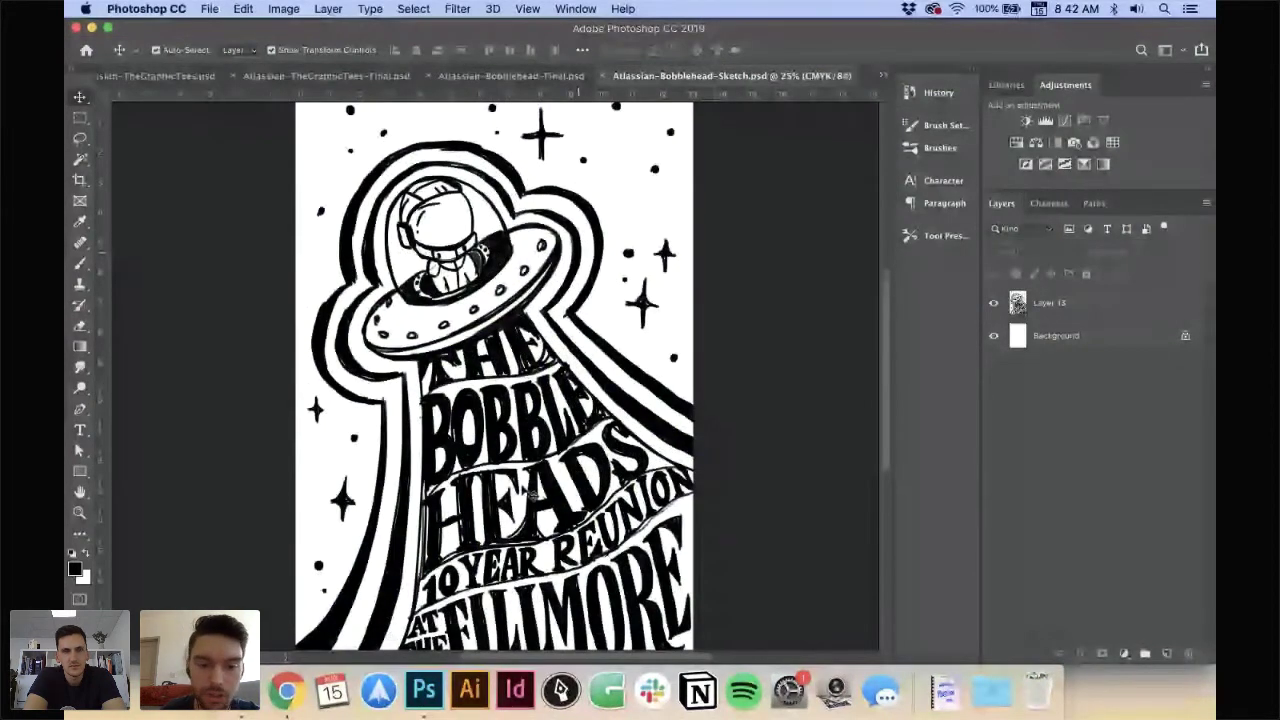
{"action": "scroll", "coordinate": [463, 459], "scroll_direction": "down", "scroll_amount": 2}
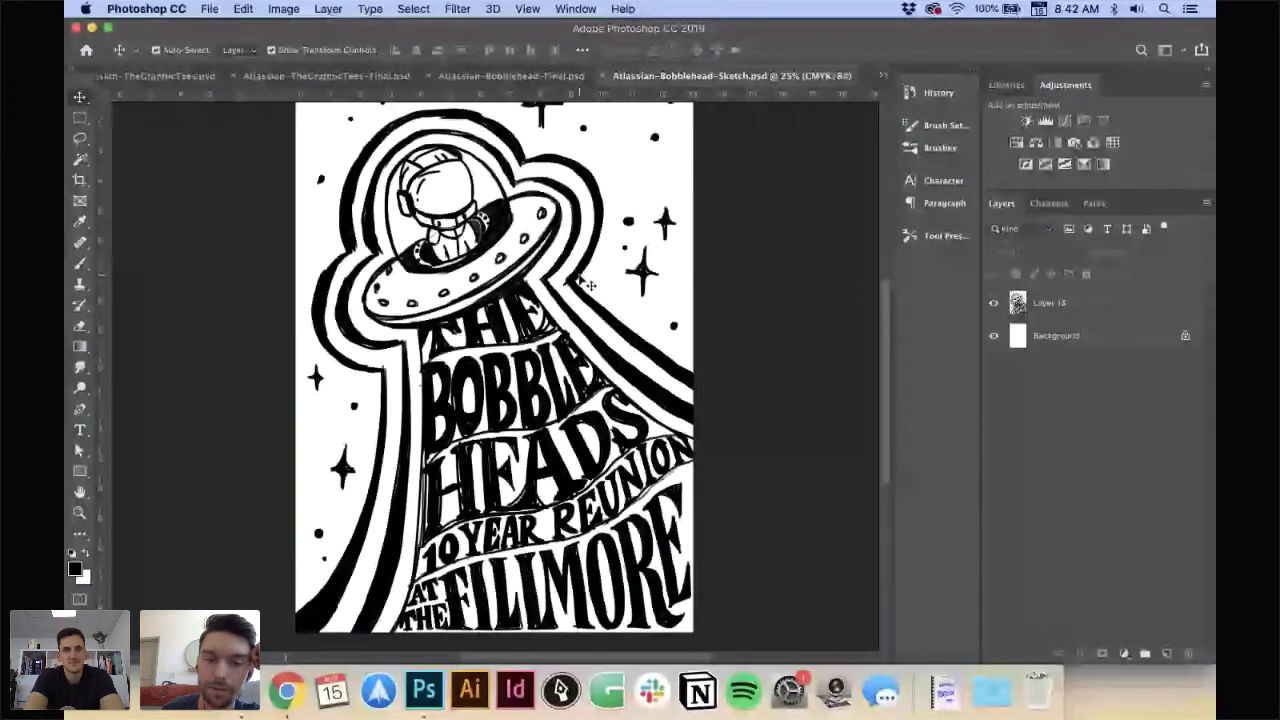
{"action": "key", "text": "ctrl+shift+Tab"}
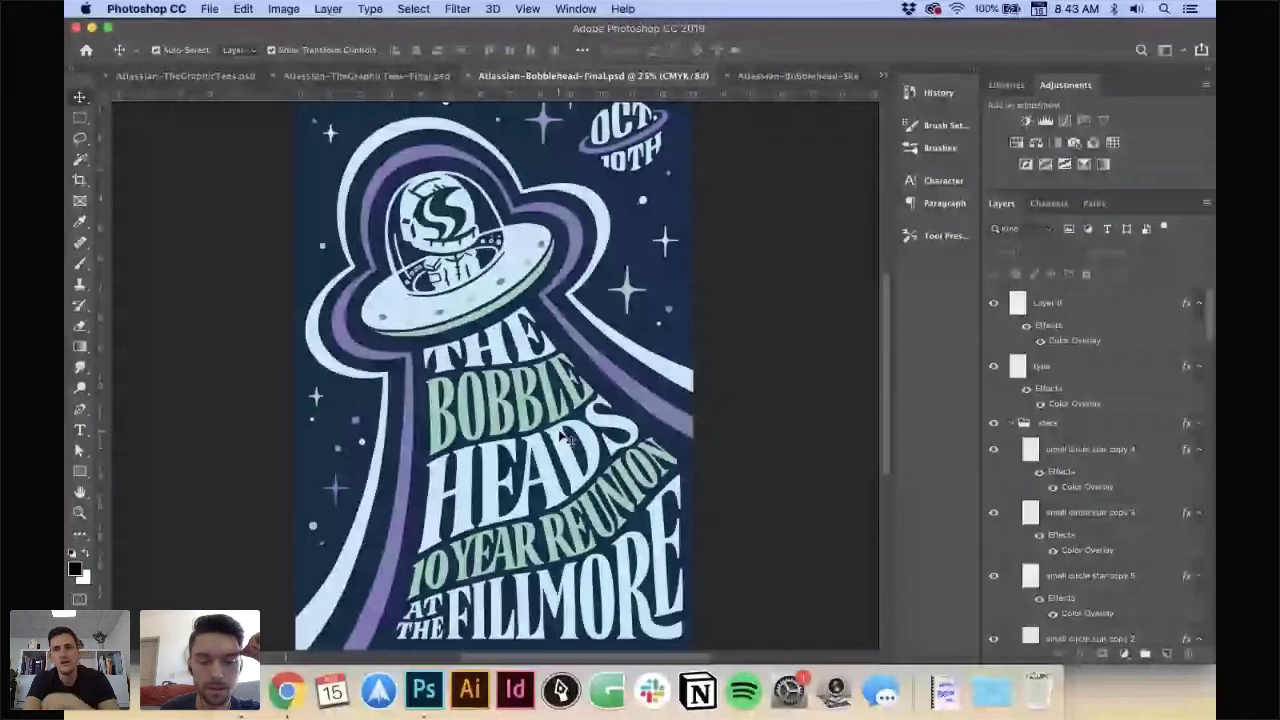
- Open Atlassian-Meeple.psd from the Sketches folder in Photoshop and view the book-stack concept at 25%
{"action": "key", "text": "super+Tab"}
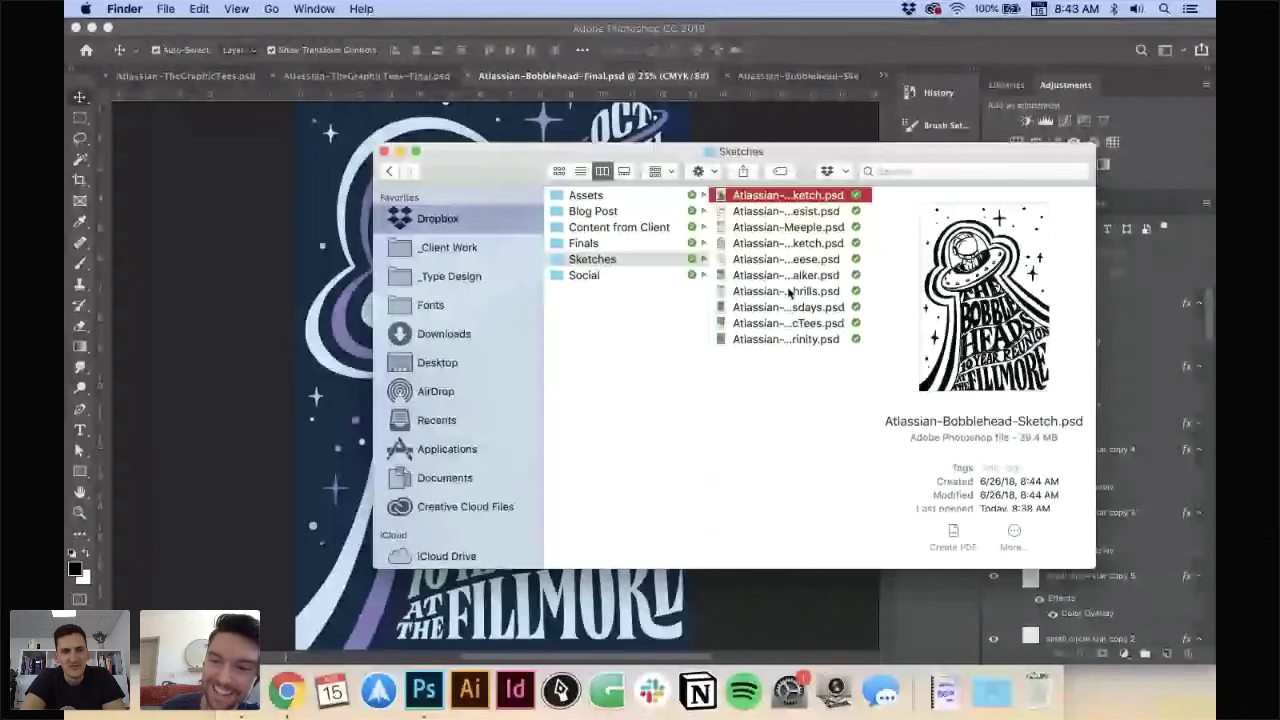
{"action": "left_click", "coordinate": [778, 323]}
{"action": "key", "text": "Up"}
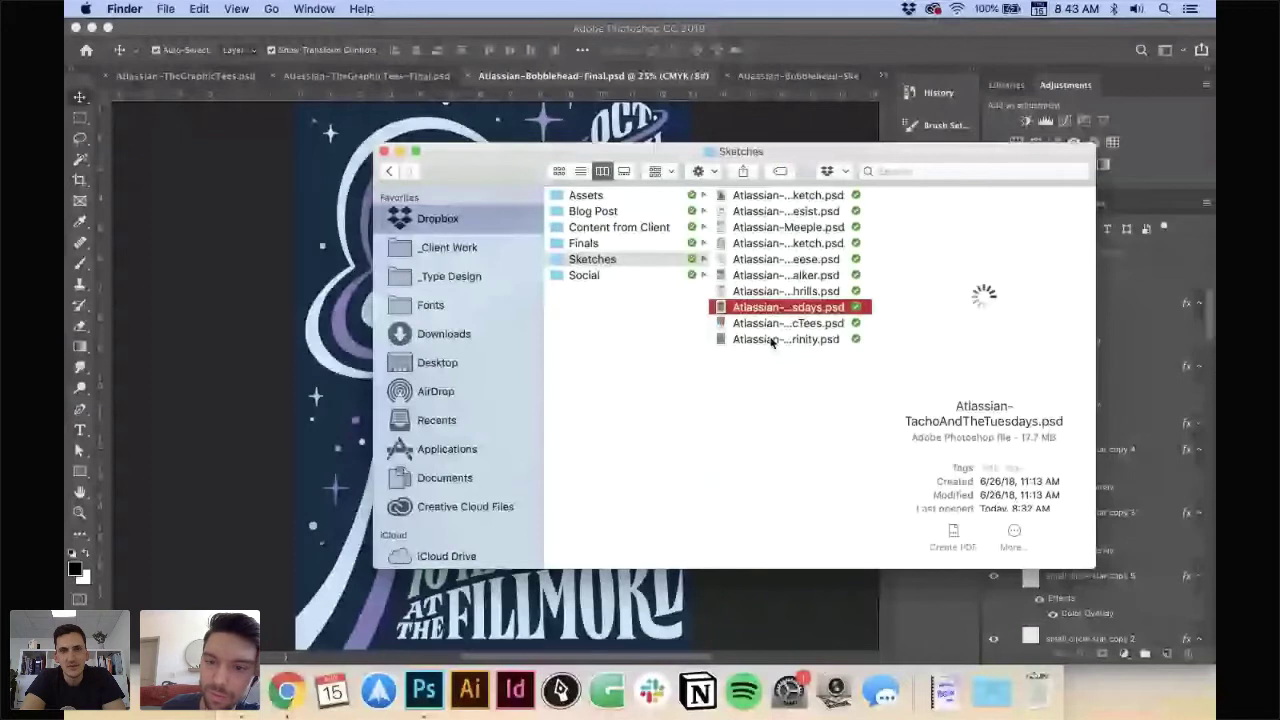
{"action": "left_click", "coordinate": [765, 243]}
{"action": "left_click", "coordinate": [764, 229]}
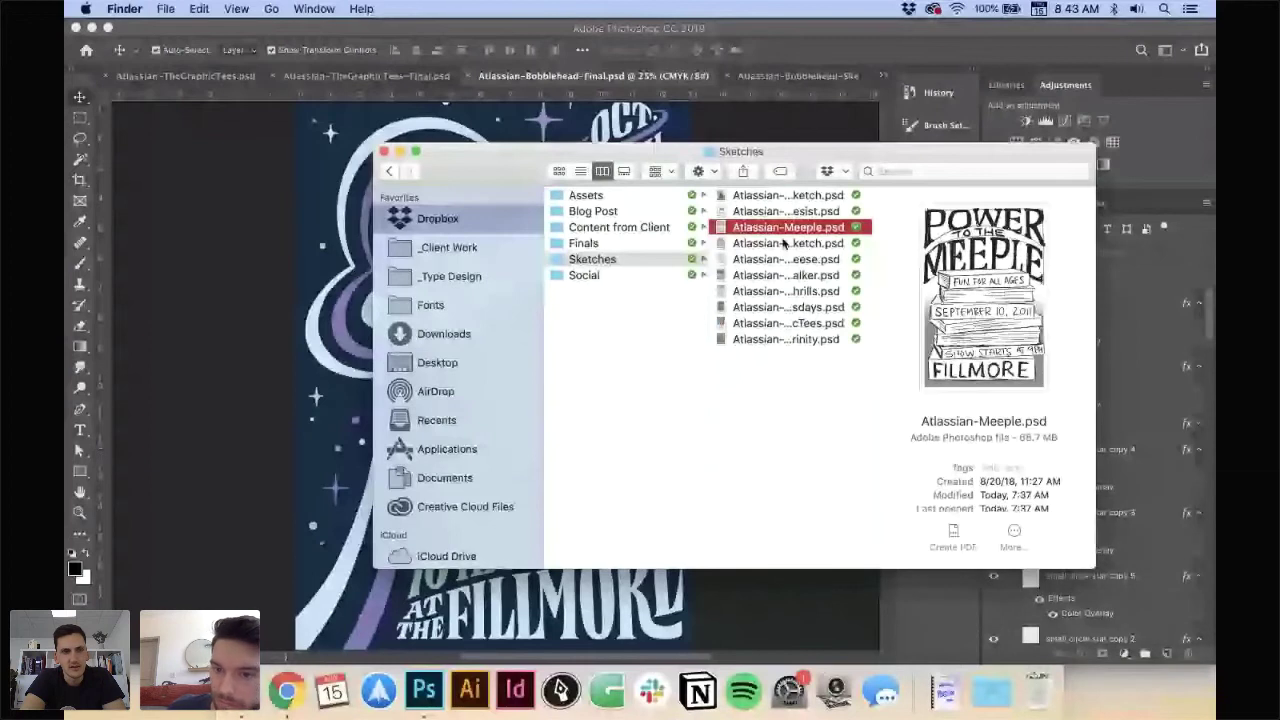
{"action": "key", "text": "super+Tab"}
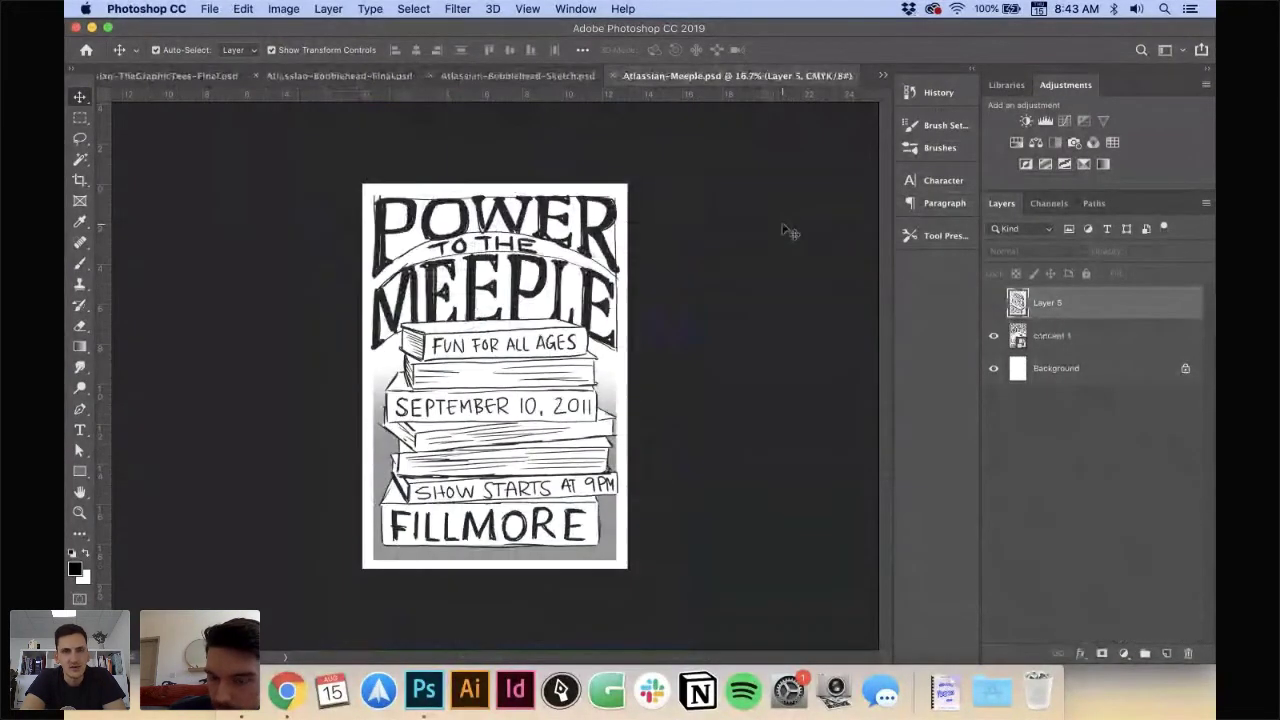
{"action": "key", "text": "super+0"}
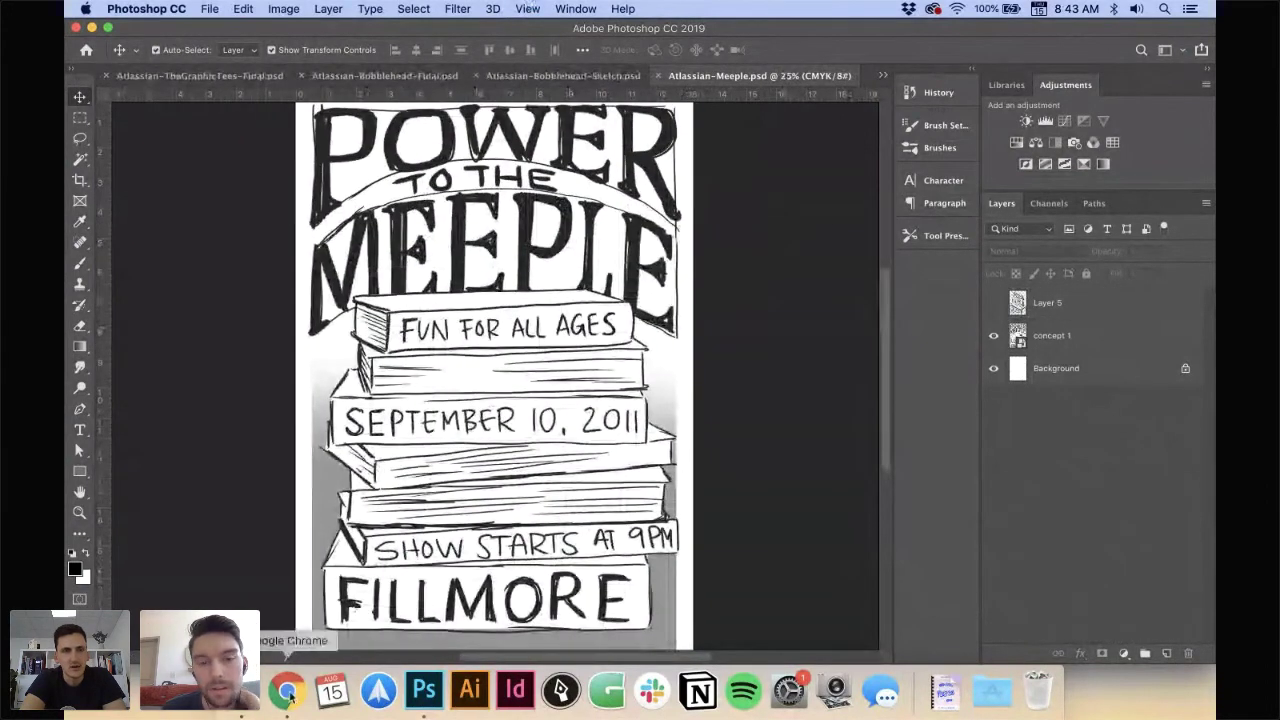
- Open Atlassian-Meeple-Final.psd from the Finals folder in Photoshop
{"action": "key", "text": "super+Tab"}
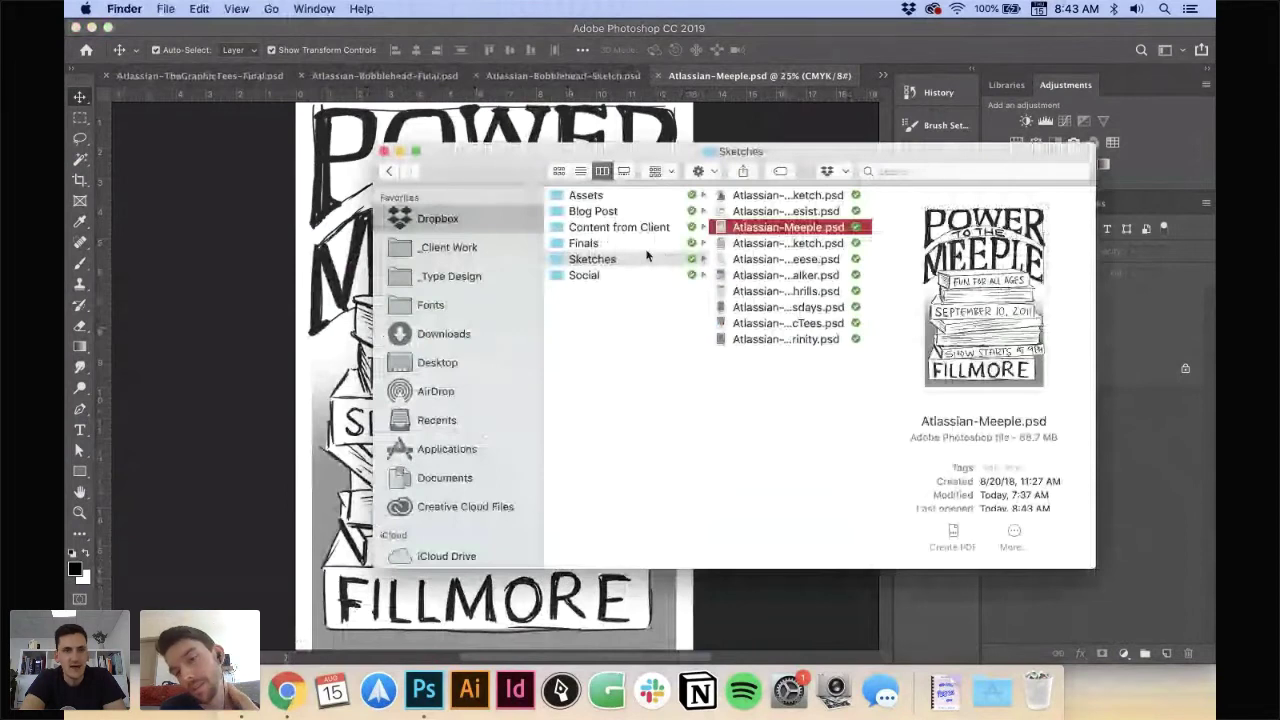
{"action": "left_click", "coordinate": [583, 243]}
{"action": "left_click", "coordinate": [788, 243]}
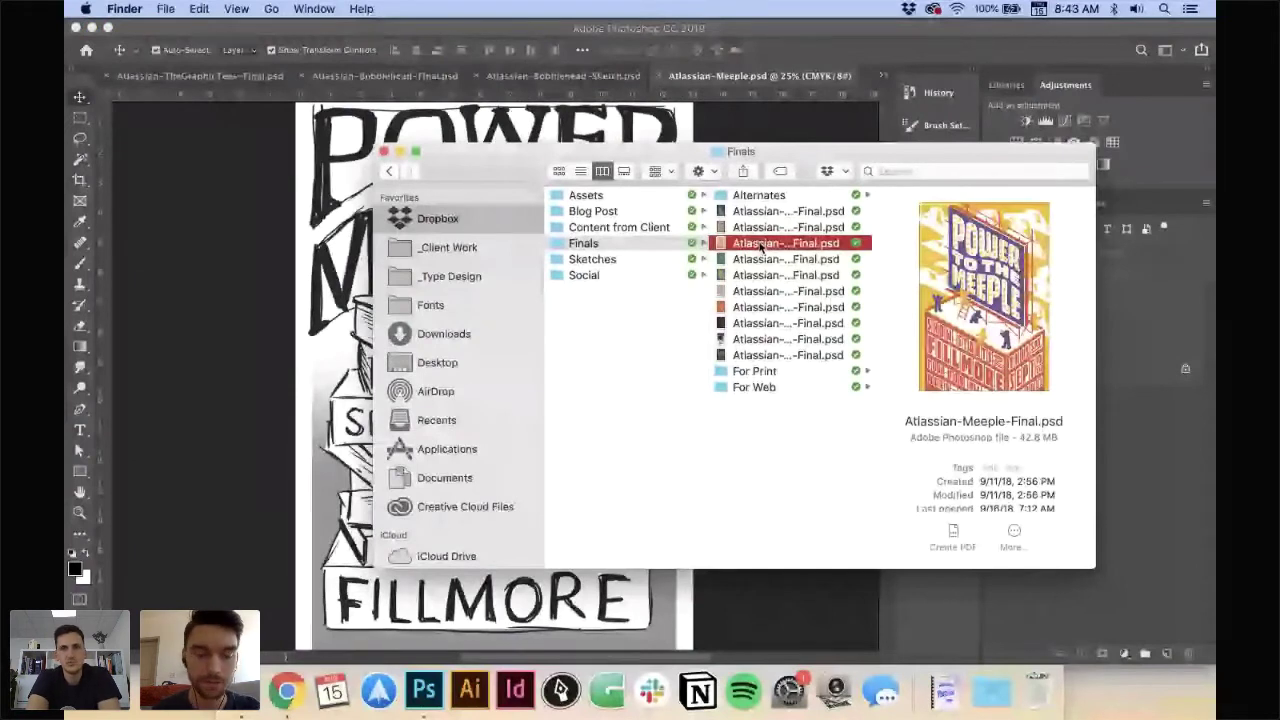
{"action": "double_click", "coordinate": [760, 245]}
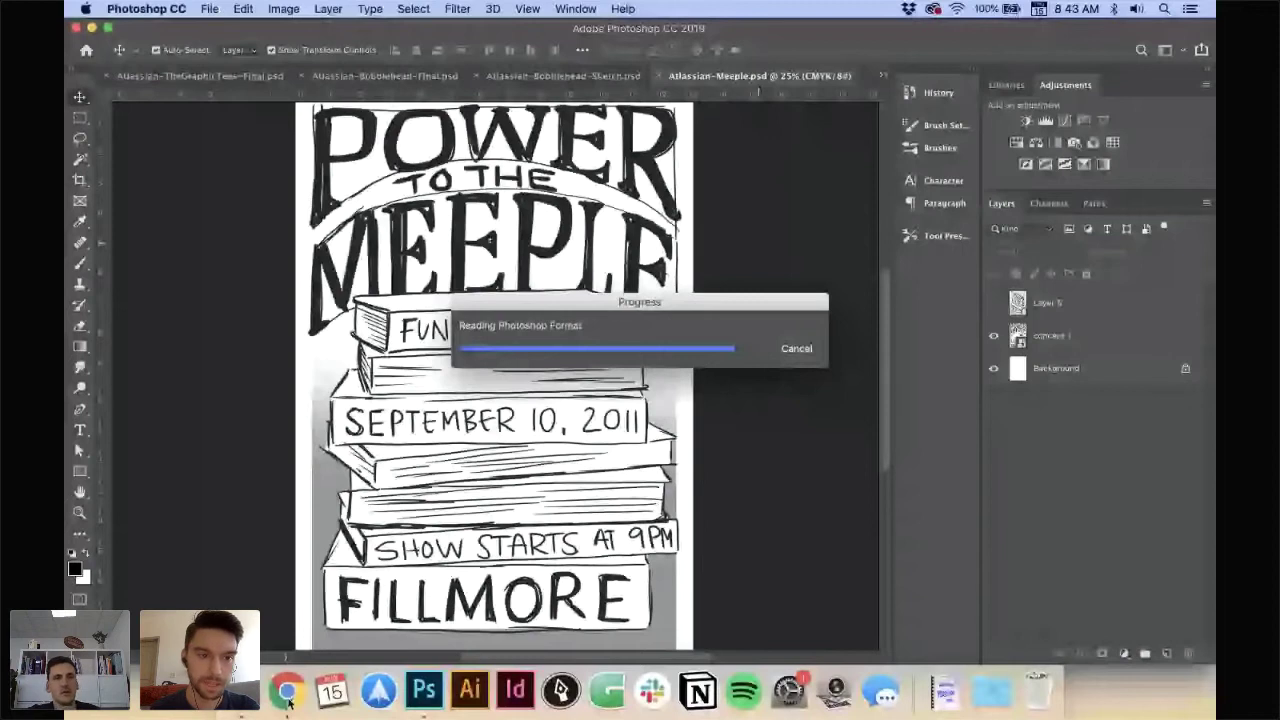
- Switch to Chrome and bring up the Atlassian Band Posters document
{"action": "left_click", "coordinate": [287, 690]}
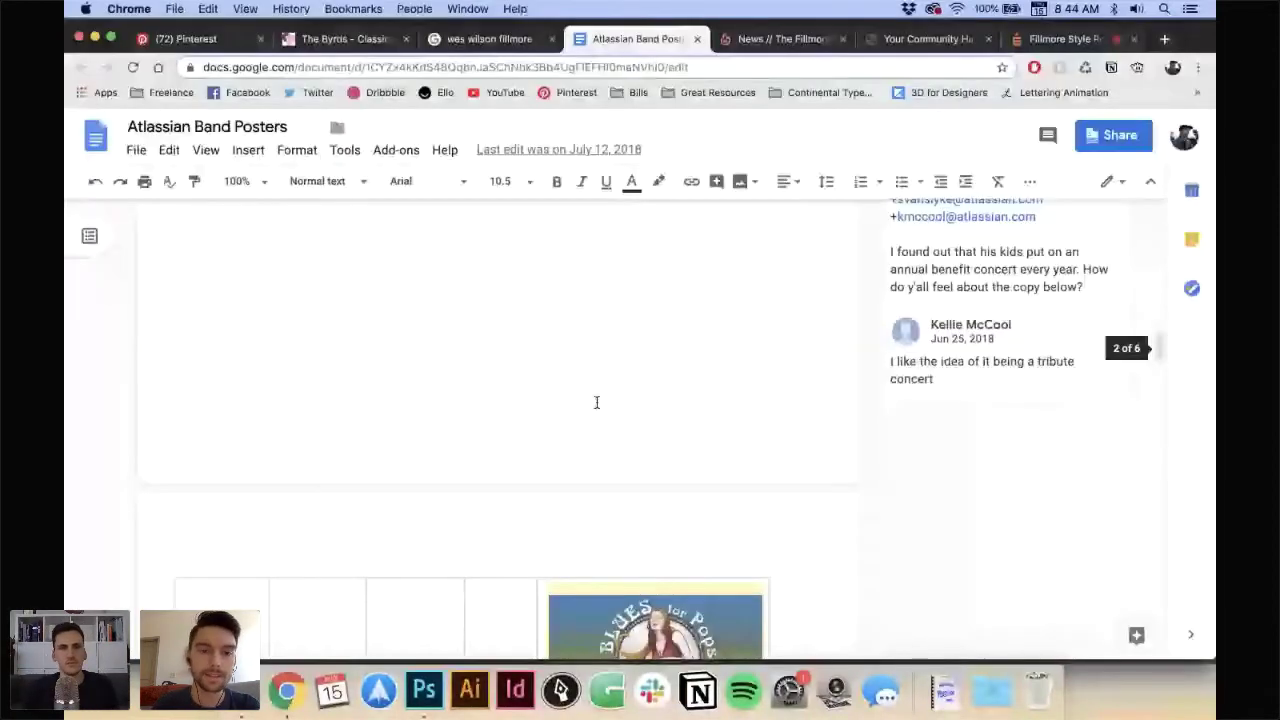
{"action": "key", "text": "super+t"}
{"action": "type", "text": "atlass"}
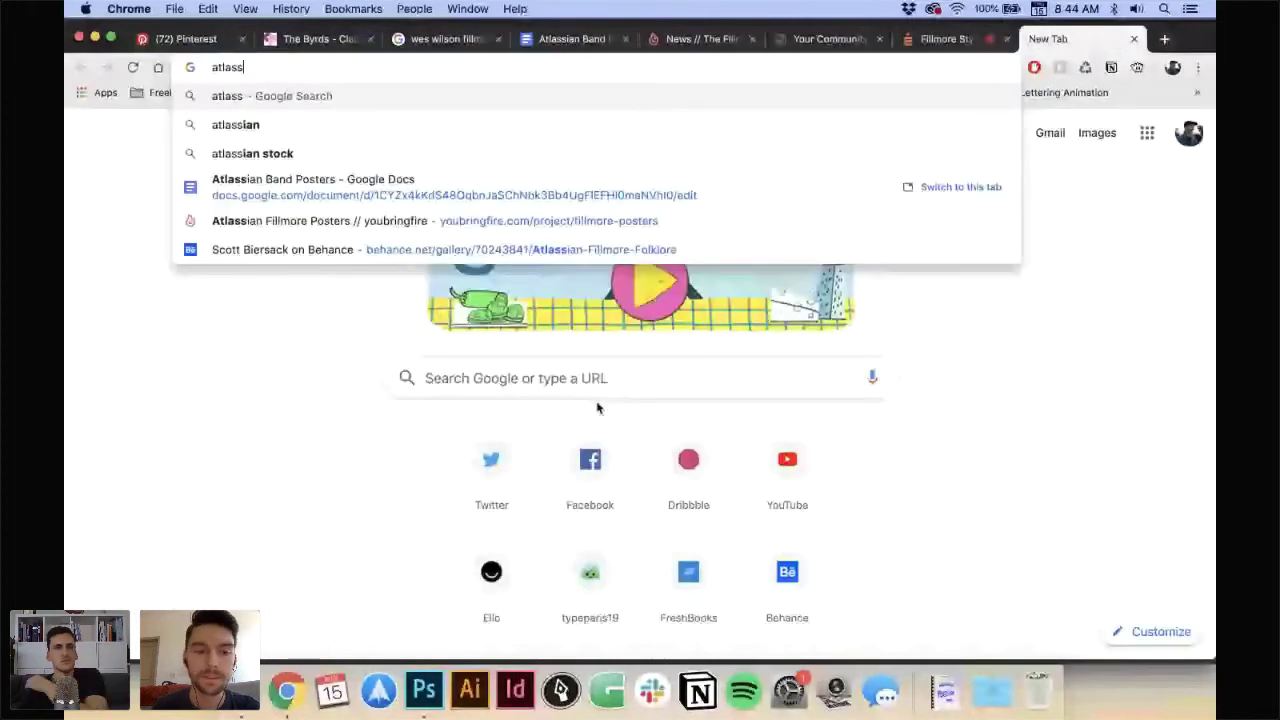
{"action": "key", "text": "super+w"}
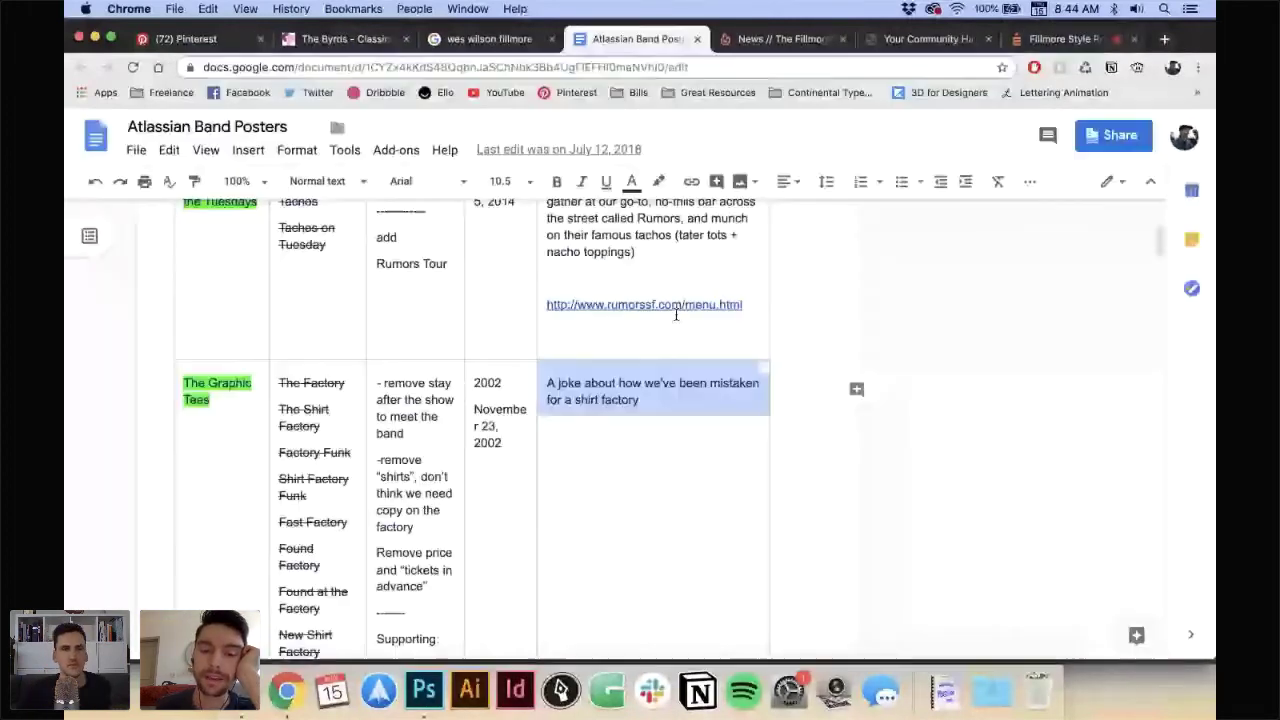
- Look through the Atlassian Band Posters table, covering The Graphic Tees and Radio Walker entries
{"action": "scroll", "coordinate": [535, 494], "scroll_direction": "down", "scroll_amount": 5}
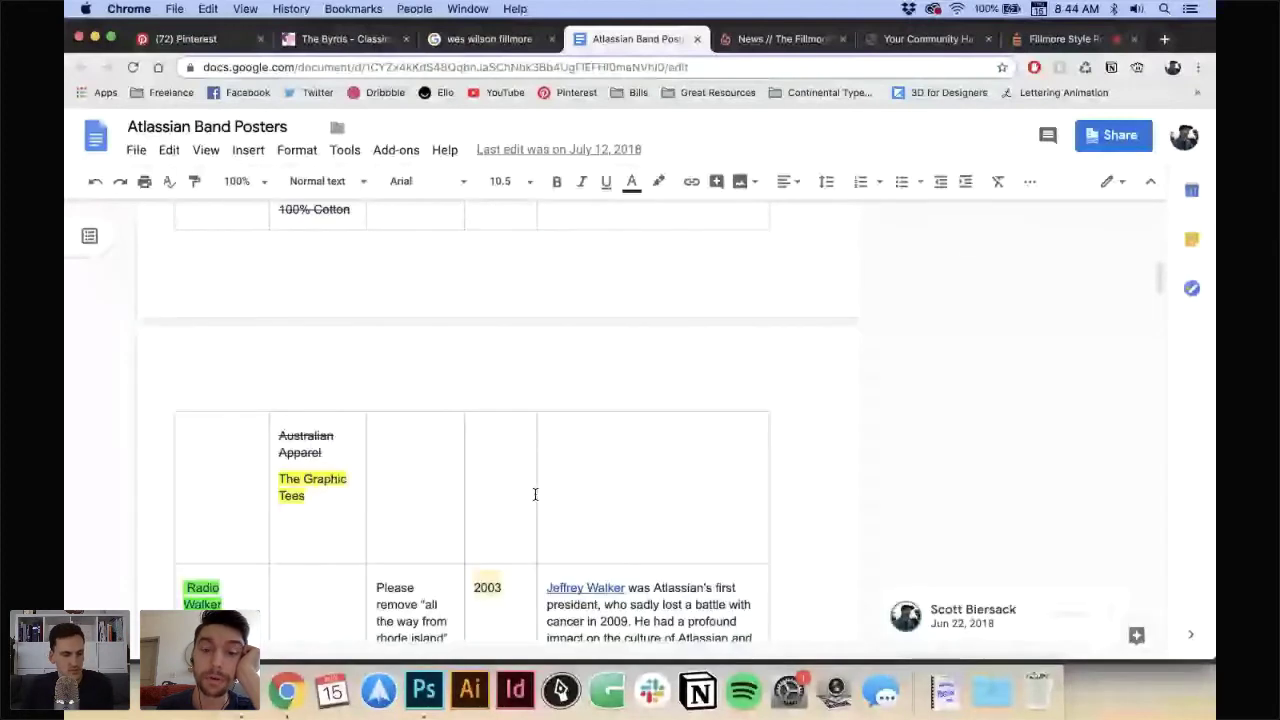
{"action": "scroll", "coordinate": [535, 494], "scroll_direction": "down", "scroll_amount": 4}
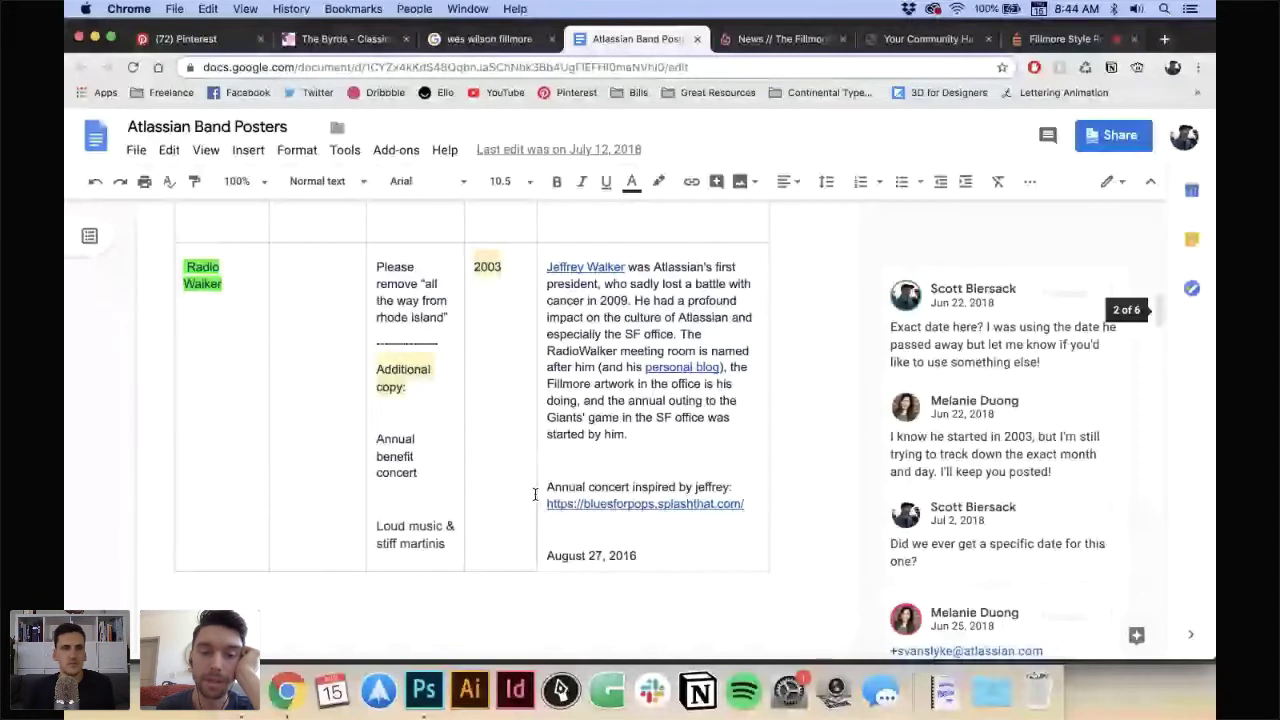
- Switch to Photoshop and examine the final Power to the Meeple poster, including its billboard, figures and building lettering
{"action": "key", "text": "super+Tab"}
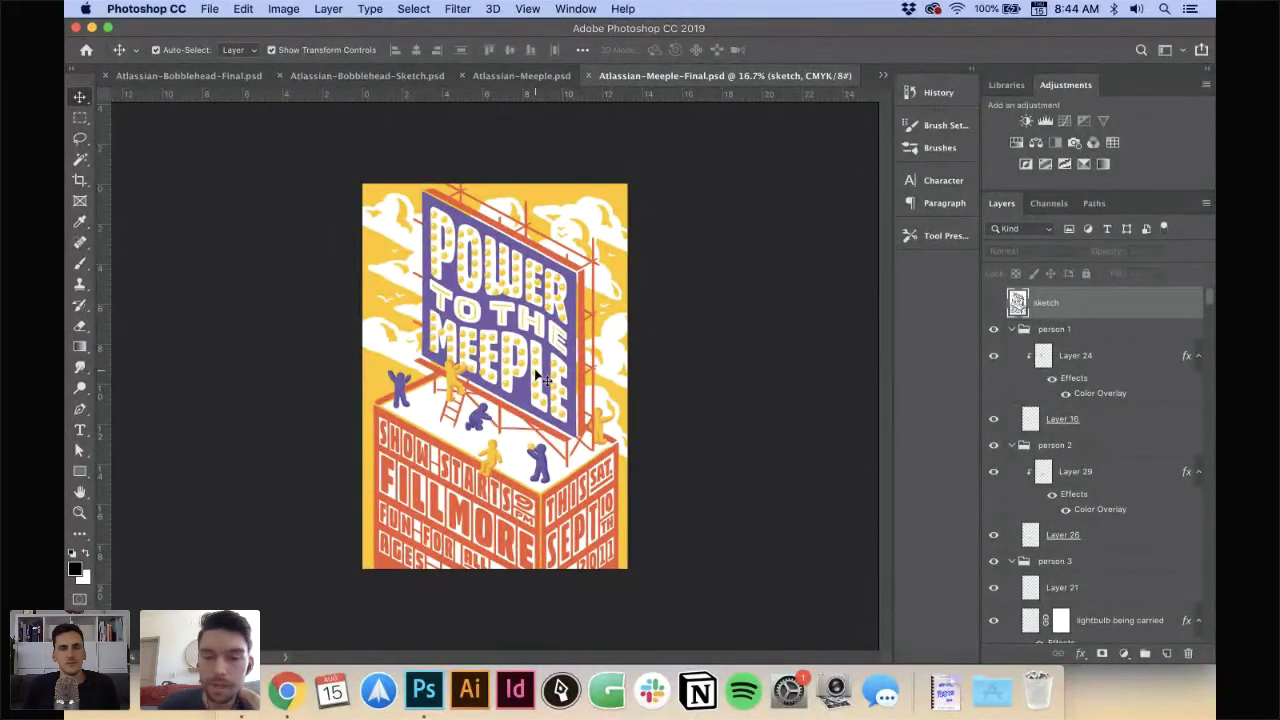
{"action": "key", "text": "super+equal"}
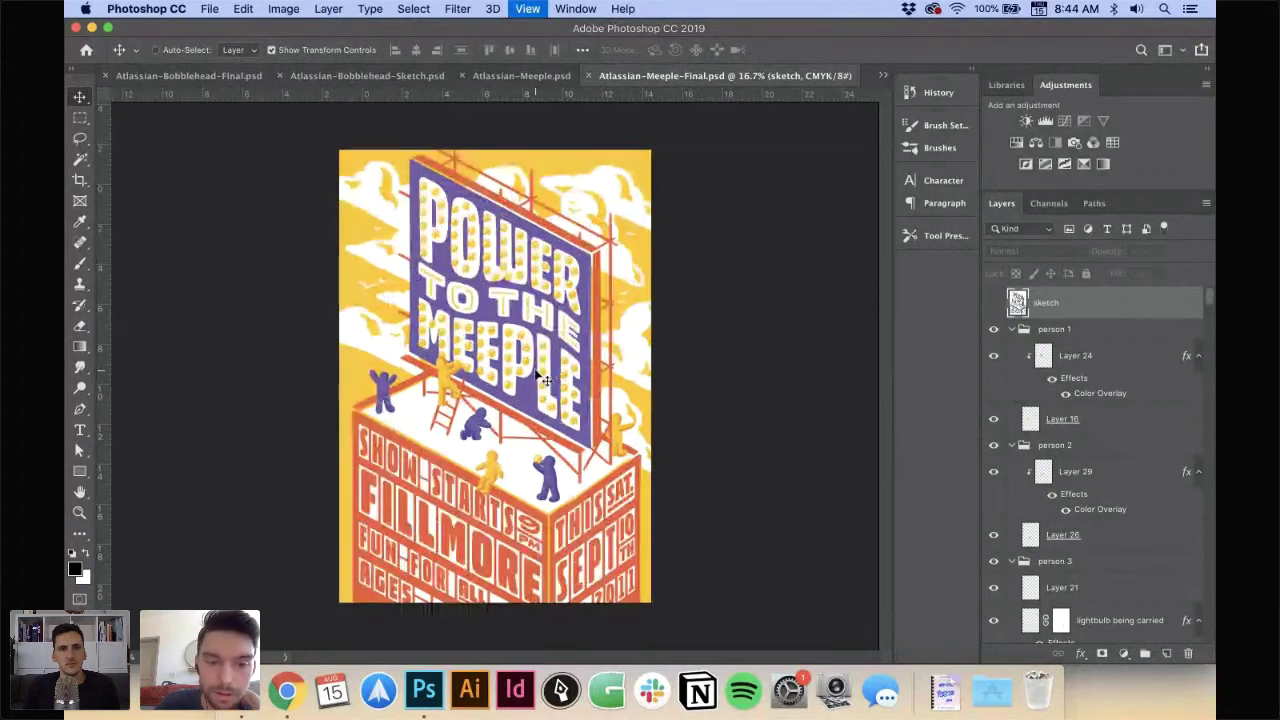
{"action": "key", "text": "super+equal"}
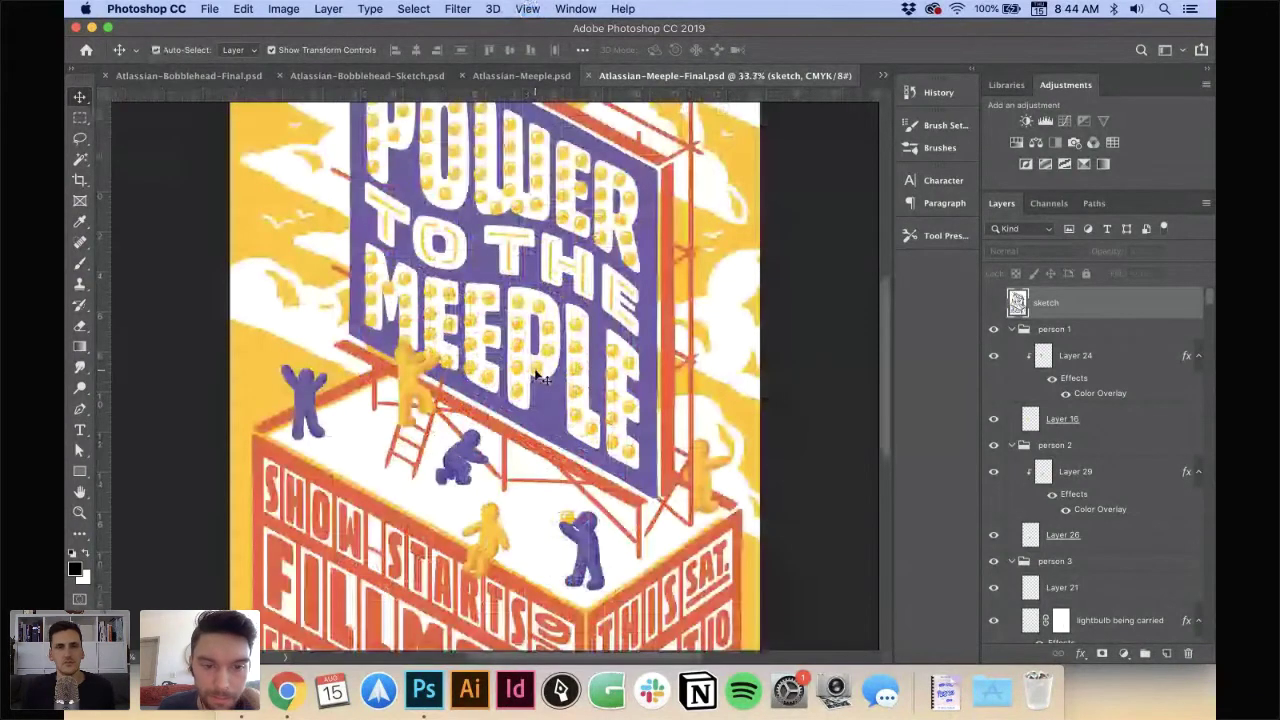
{"action": "scroll", "coordinate": [540, 378], "scroll_direction": "down", "scroll_amount": 5}
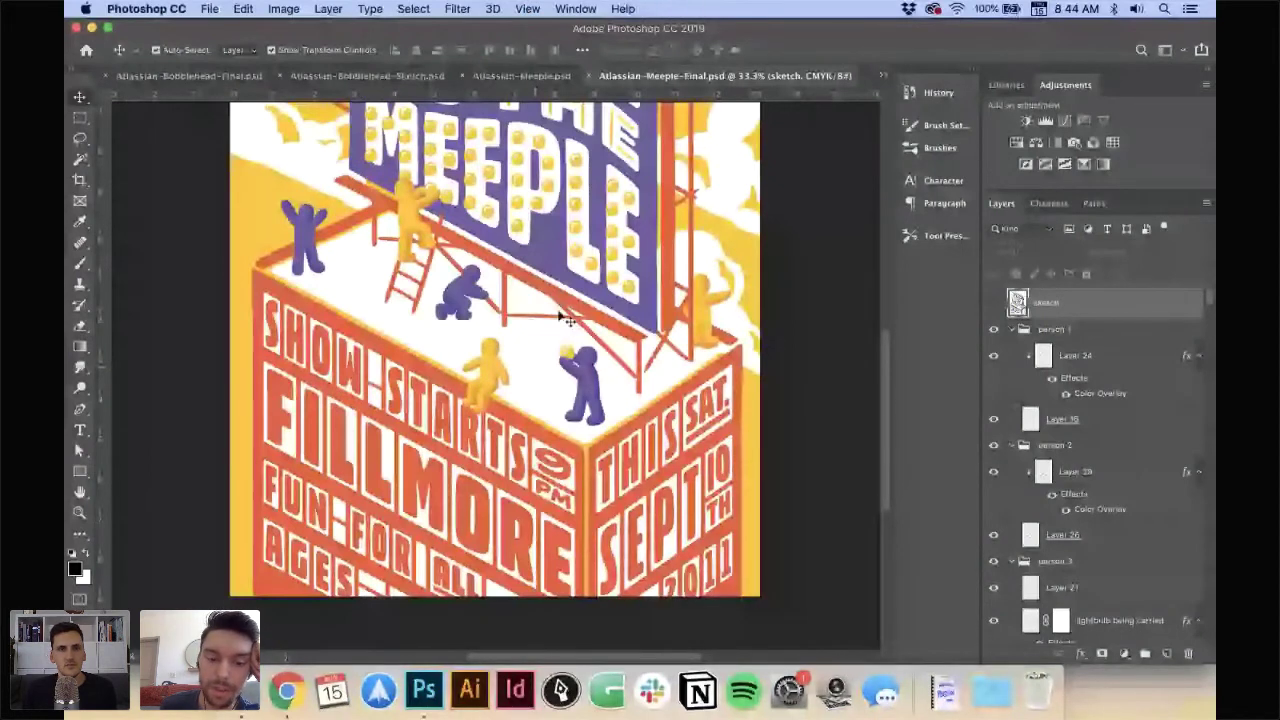
{"action": "key", "text": "super+minus"}
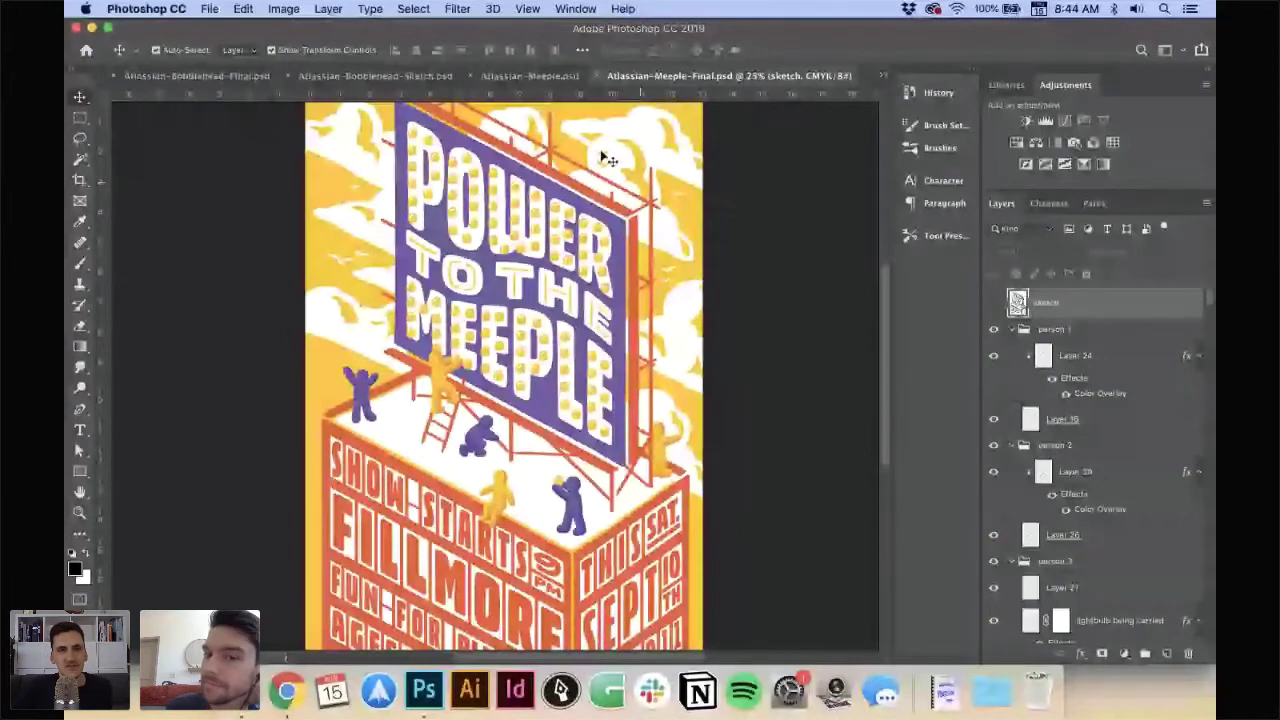
- Go back to the Atlassian-Meeple.psd sketch, then read the Power to the Meeple entry in the Band Posters document in Chrome
{"action": "left_click", "coordinate": [599, 76]}
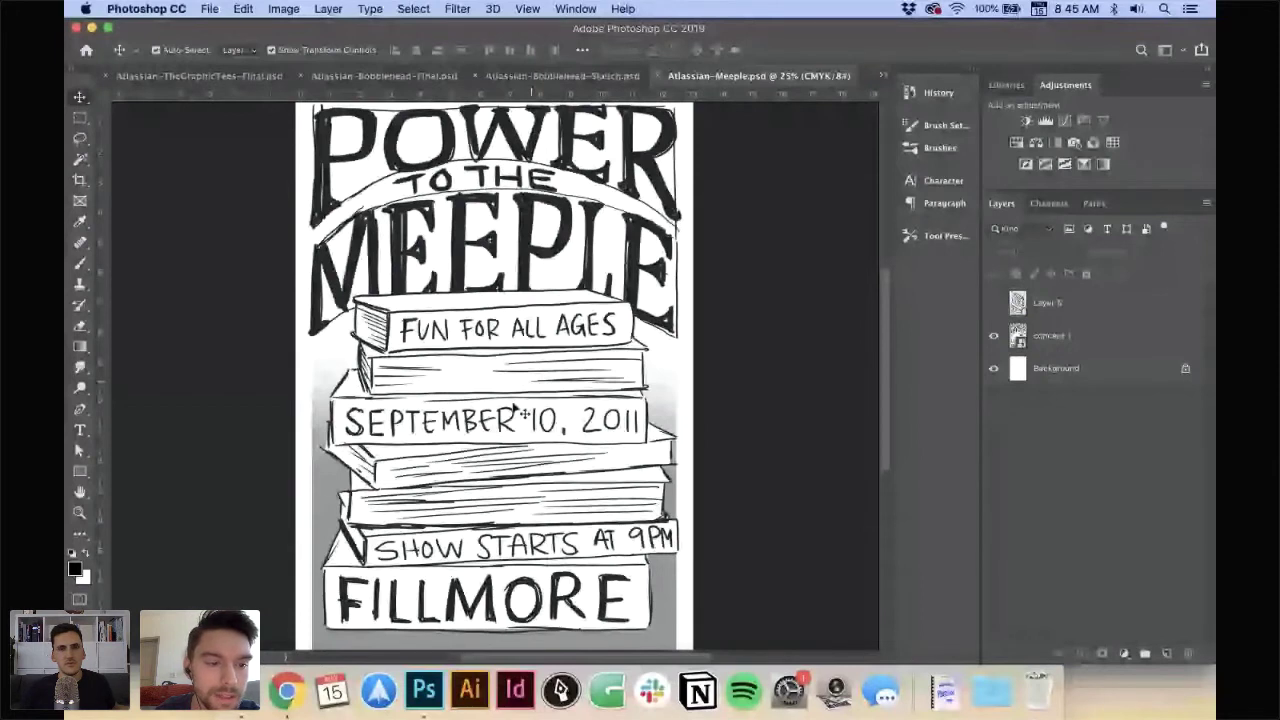
{"action": "key", "text": "super+Tab"}
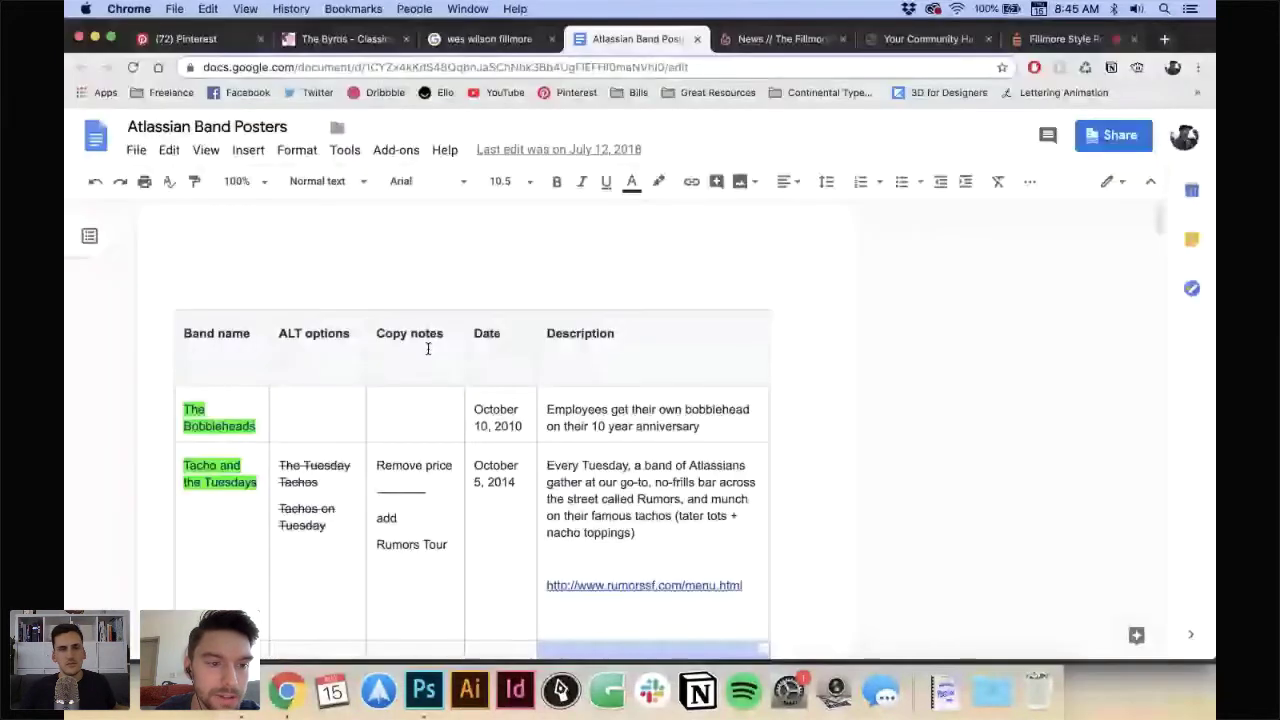
{"action": "scroll", "coordinate": [428, 348], "scroll_direction": "down", "scroll_amount": 10}
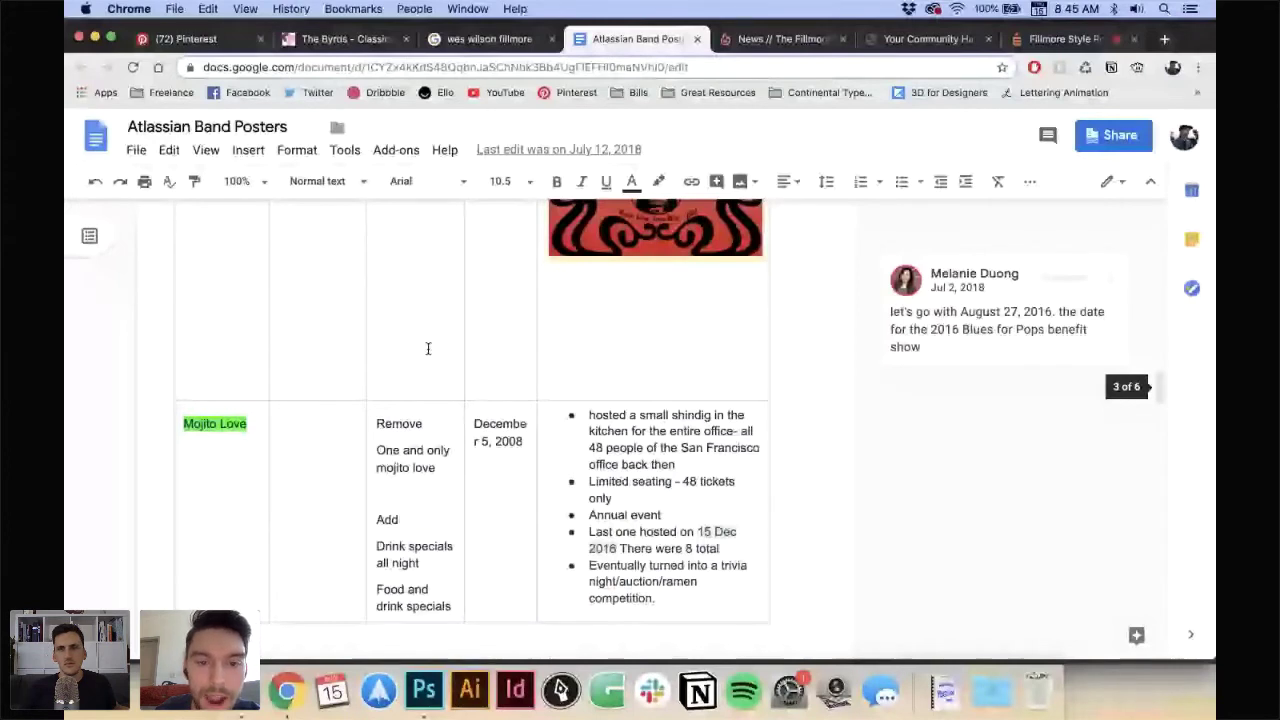
{"action": "scroll", "coordinate": [587, 268], "scroll_direction": "down", "scroll_amount": 10}
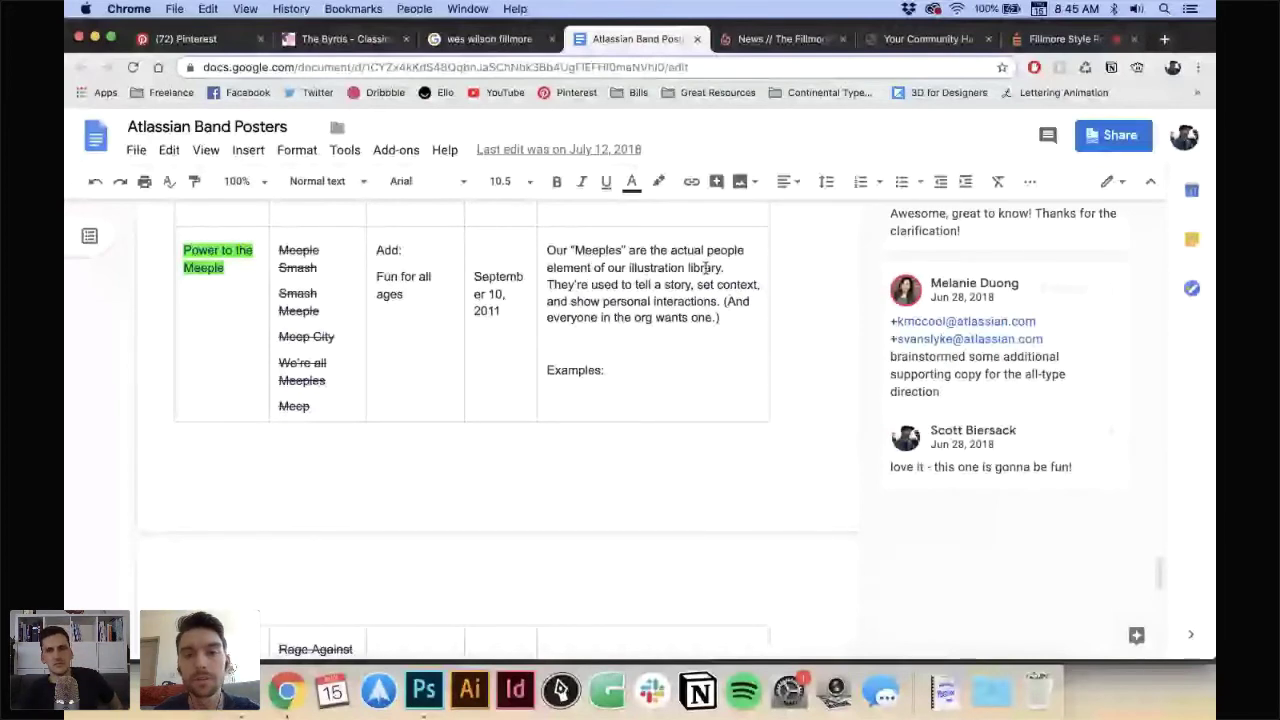
- Return to the Meeple sketch in Photoshop, hide the "concept 1" layer and show Layer 5 with the billboard concept
{"action": "left_click", "coordinate": [422, 695]}
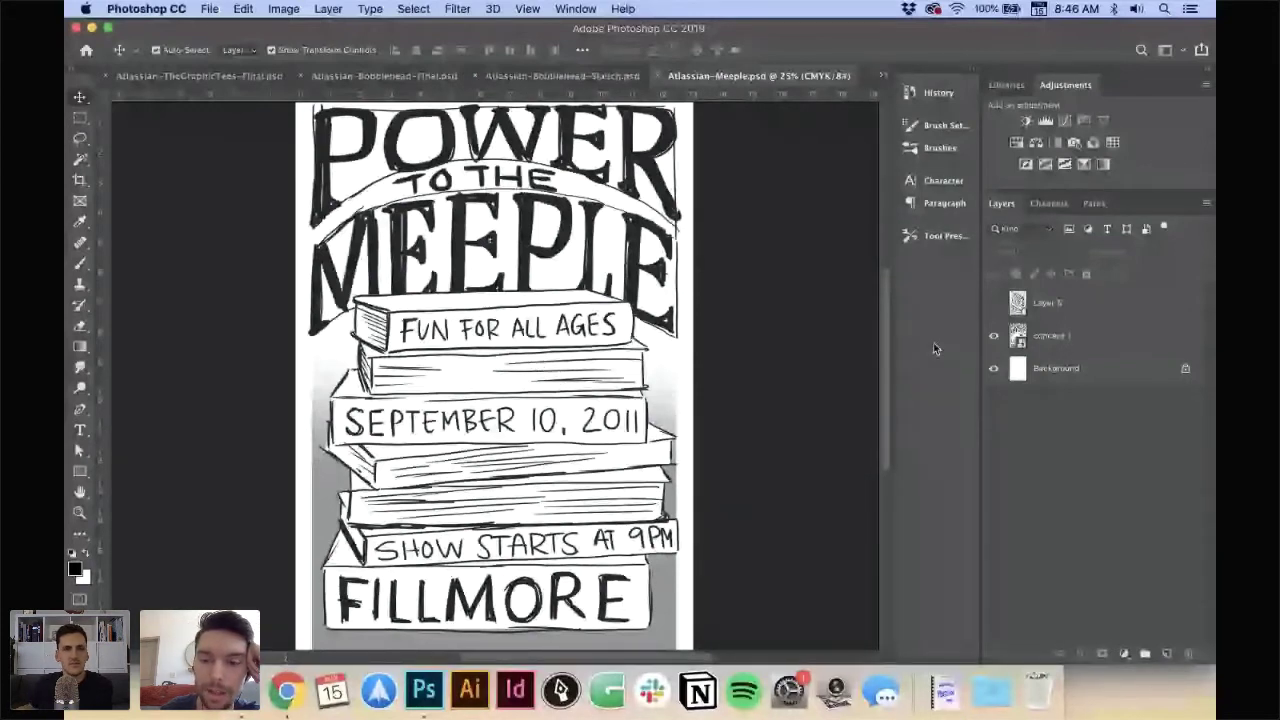
{"action": "left_click", "coordinate": [993, 336]}
{"action": "left_click", "coordinate": [993, 302]}
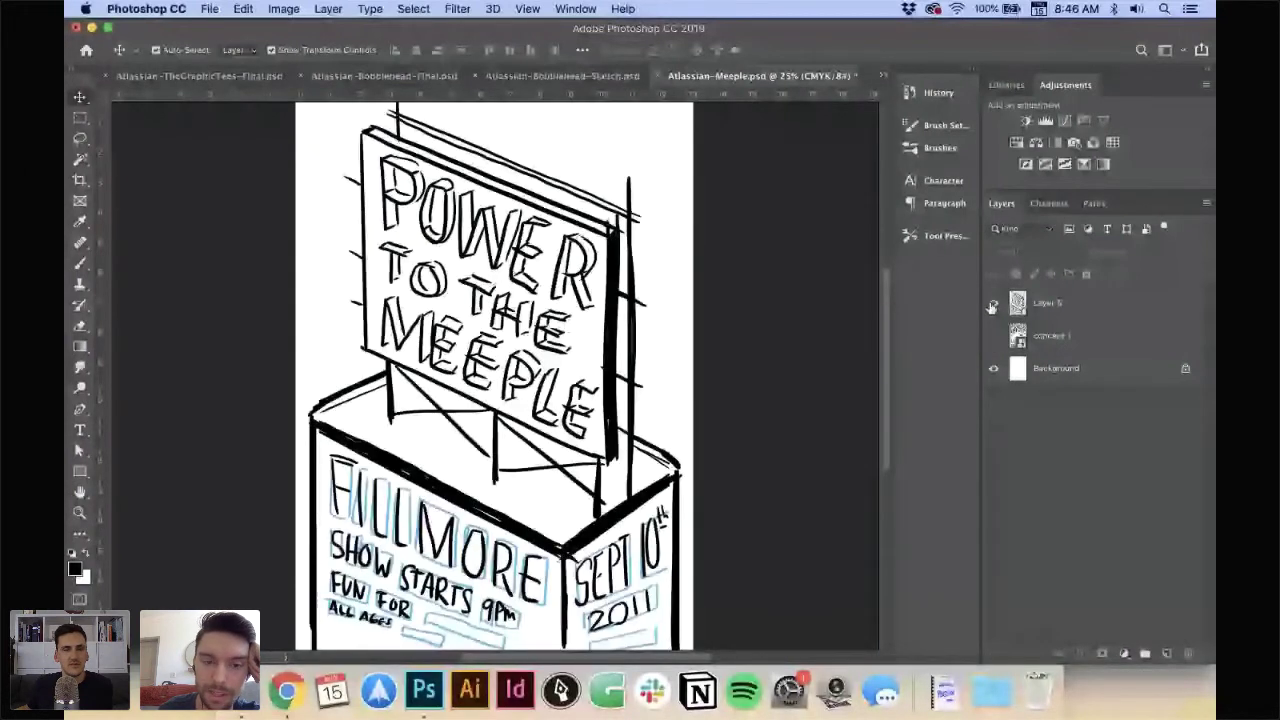
{"action": "scroll", "coordinate": [633, 363], "scroll_direction": "down", "scroll_amount": 2}
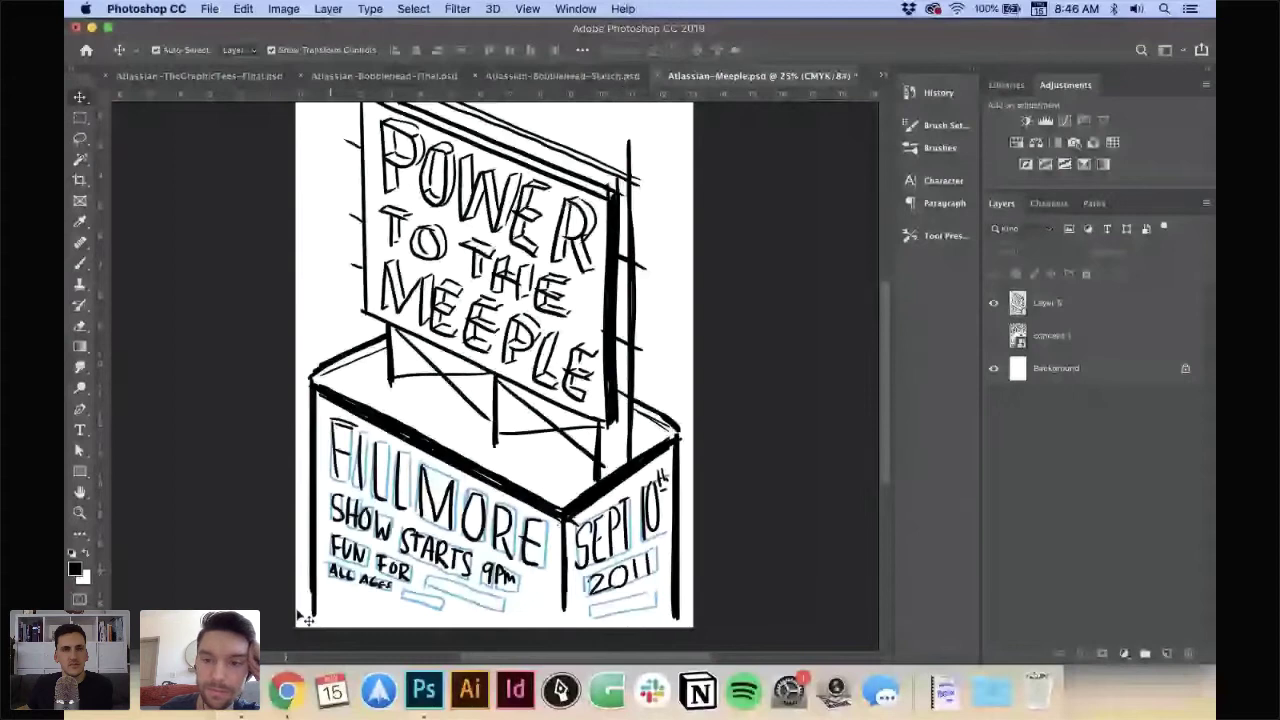
- Open Atlassian-Meeple-Final.psd from the Finals folder and look over the whole poster from the billboard to the building base
{"action": "key", "text": "super+Tab"}
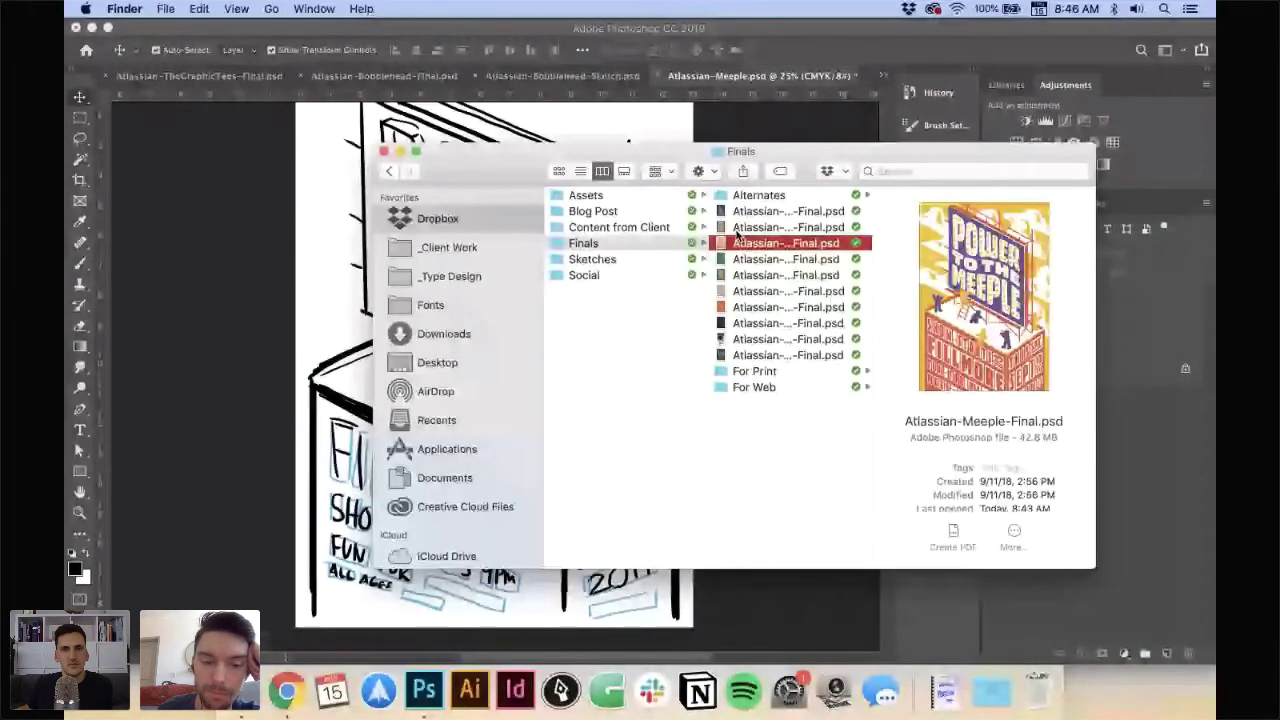
{"action": "key", "text": "super+o"}
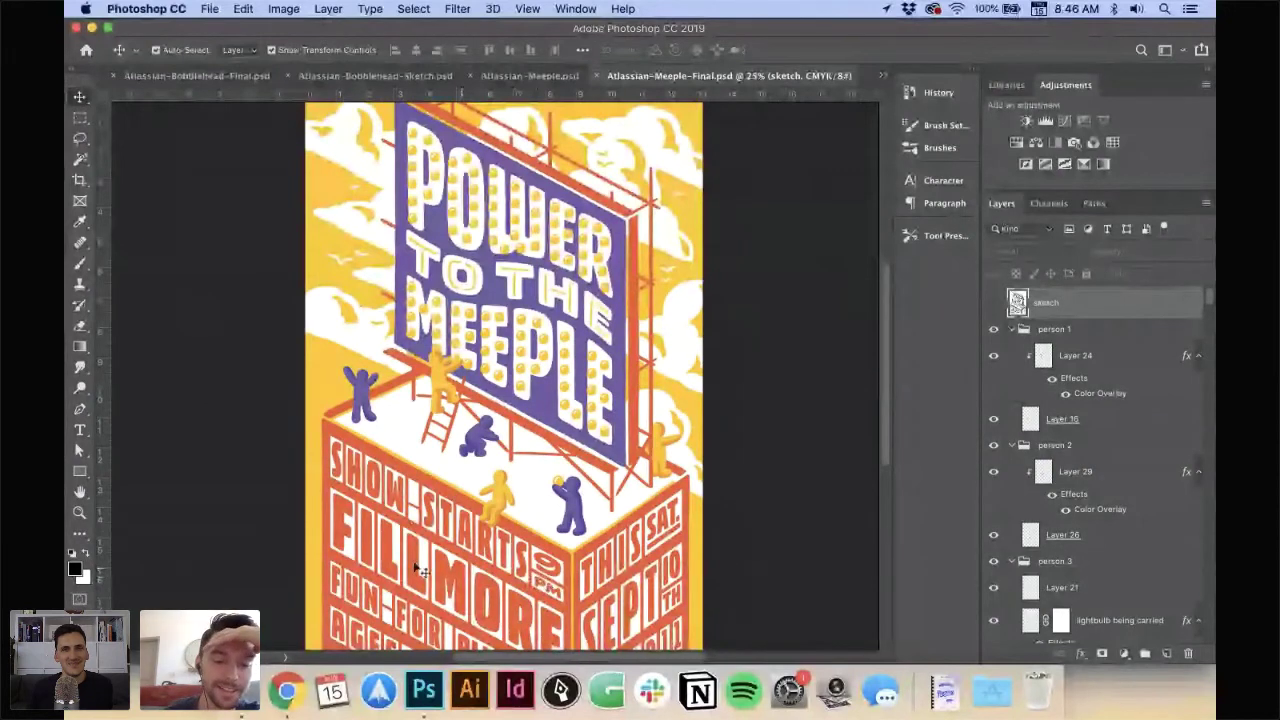
{"action": "scroll", "coordinate": [603, 522], "scroll_direction": "down", "scroll_amount": 3}
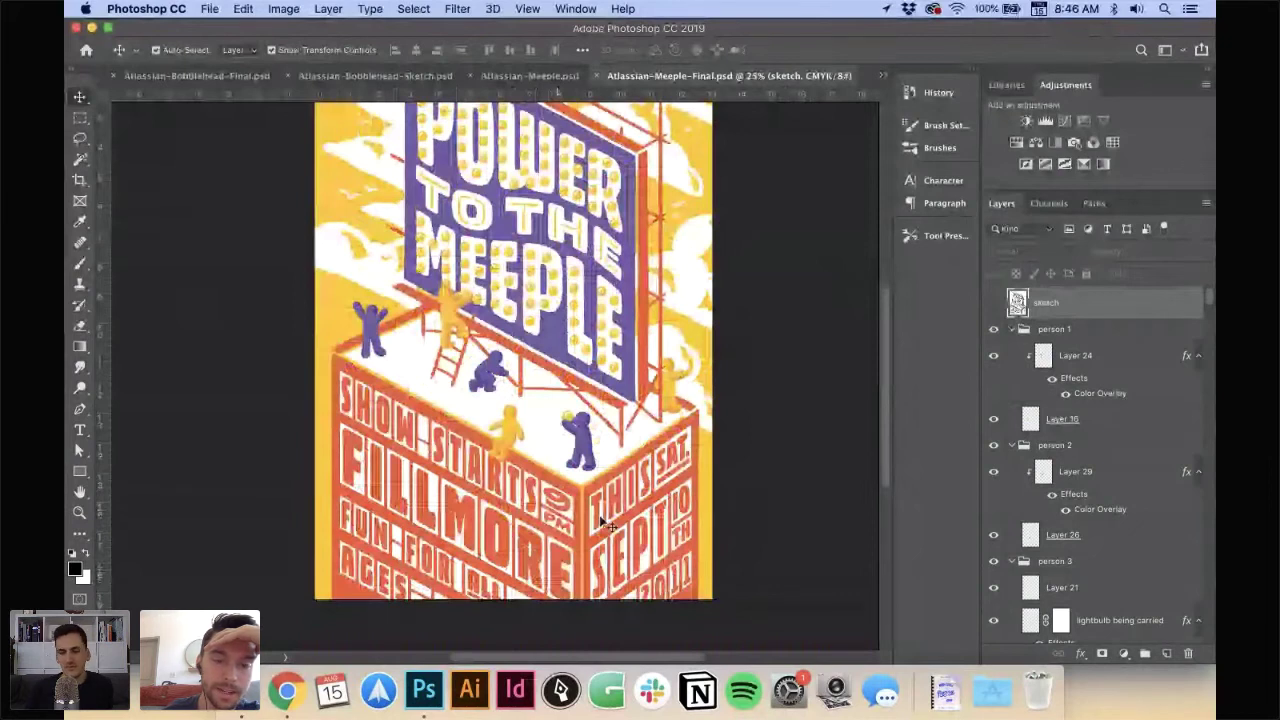
{"action": "scroll", "coordinate": [700, 458], "scroll_direction": "up", "scroll_amount": 3}
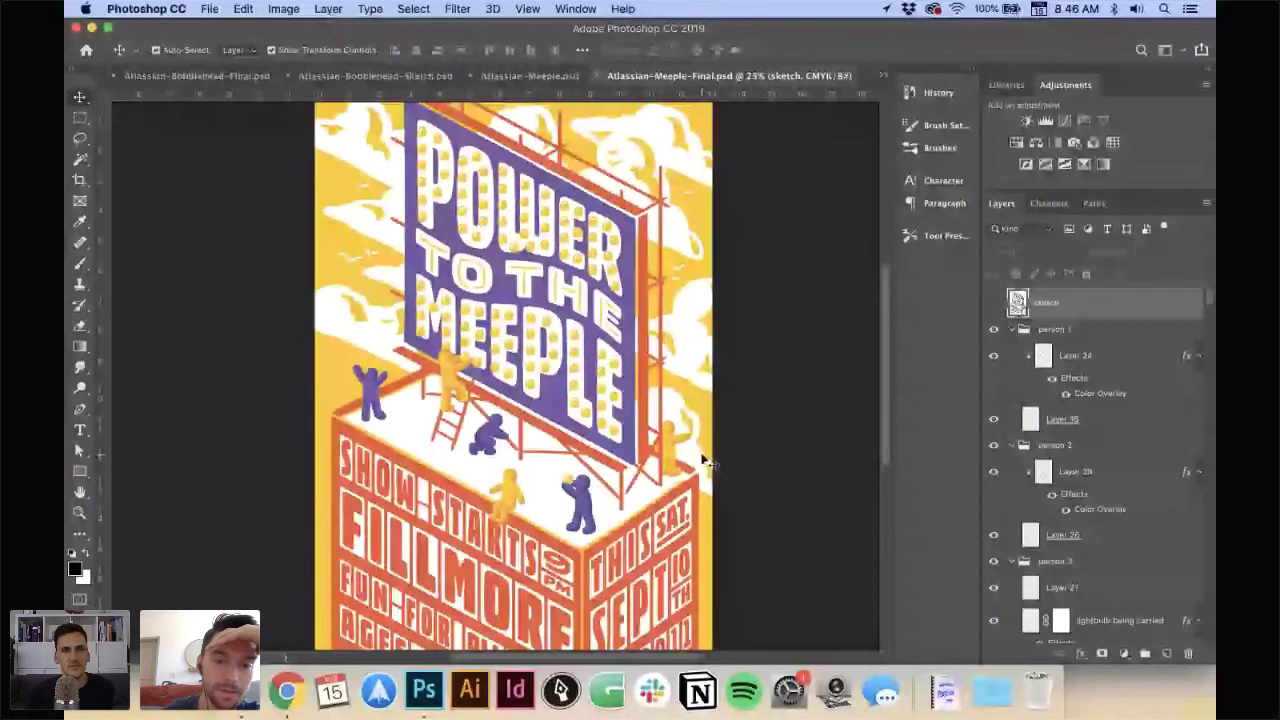
{"action": "scroll", "coordinate": [563, 407], "scroll_direction": "up", "scroll_amount": 1}
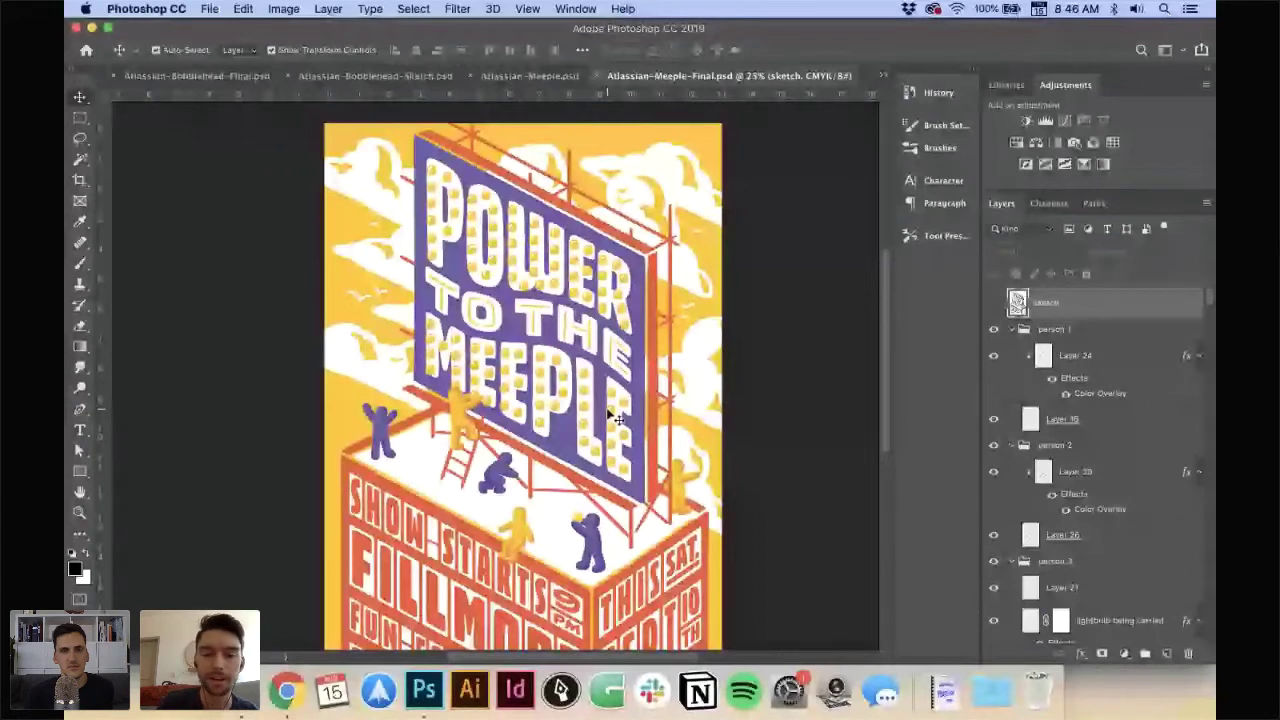
- Examine the meeple figures, light-bulb lettering and rooftop scene of the final poster up close
{"action": "key", "text": "super+equal"}
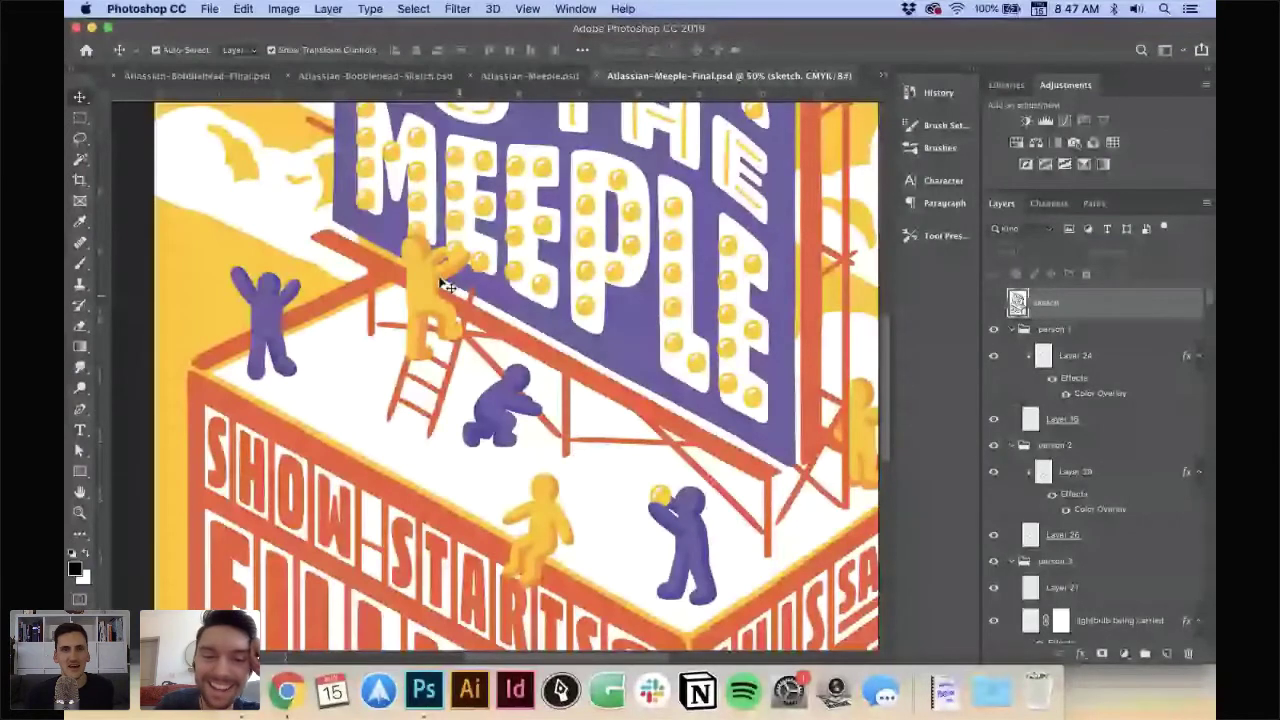
{"action": "key", "text": "super+minus"}
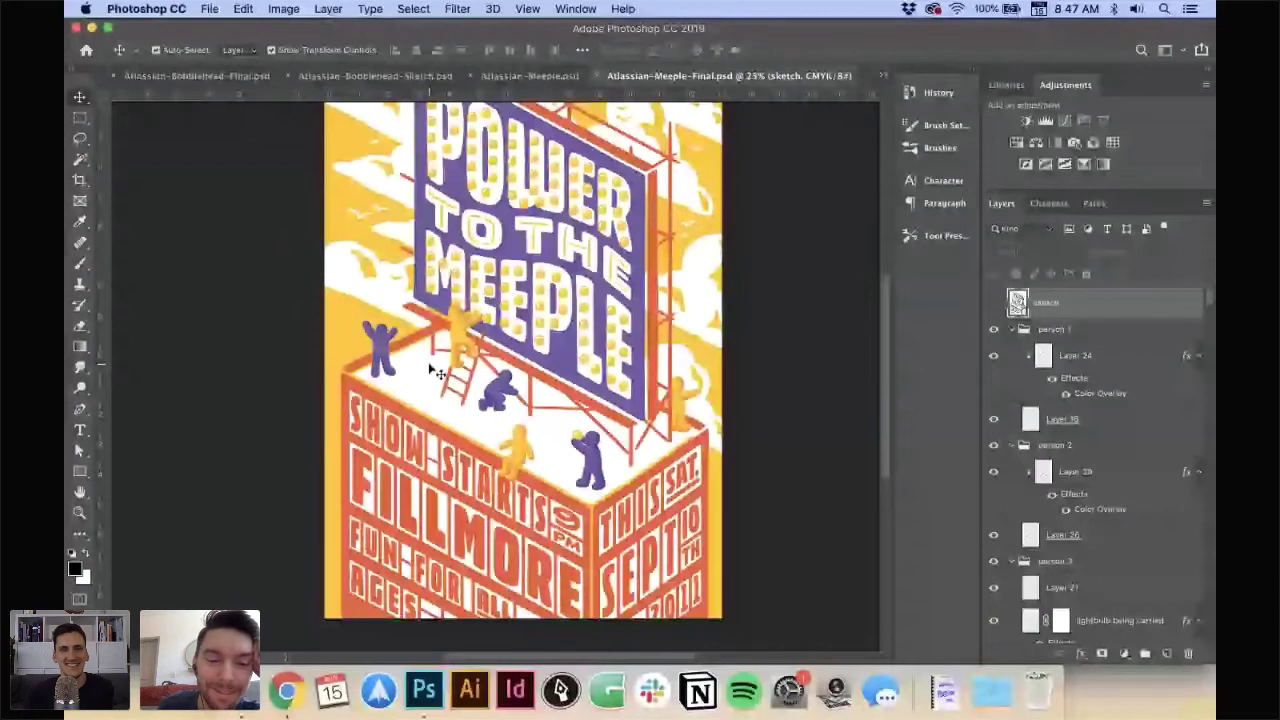
{"action": "key", "text": "super+plus"}
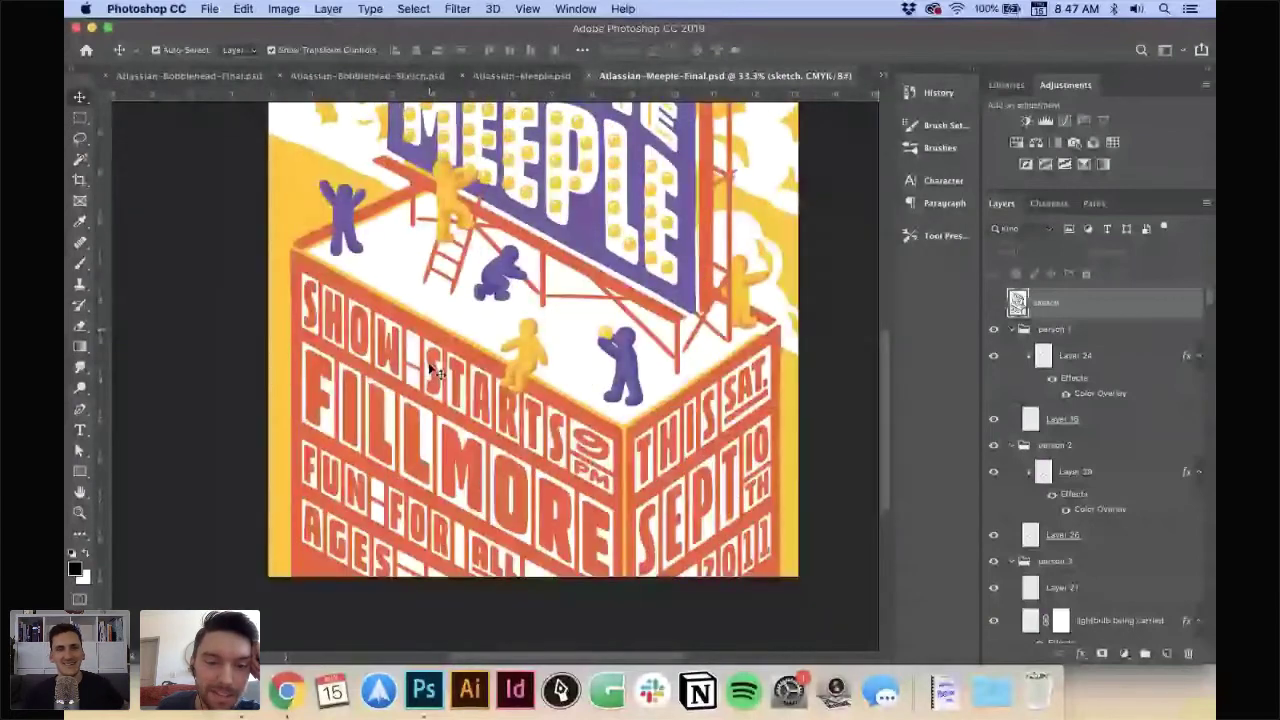
{"action": "scroll", "coordinate": [432, 372], "scroll_direction": "up", "scroll_amount": 2}
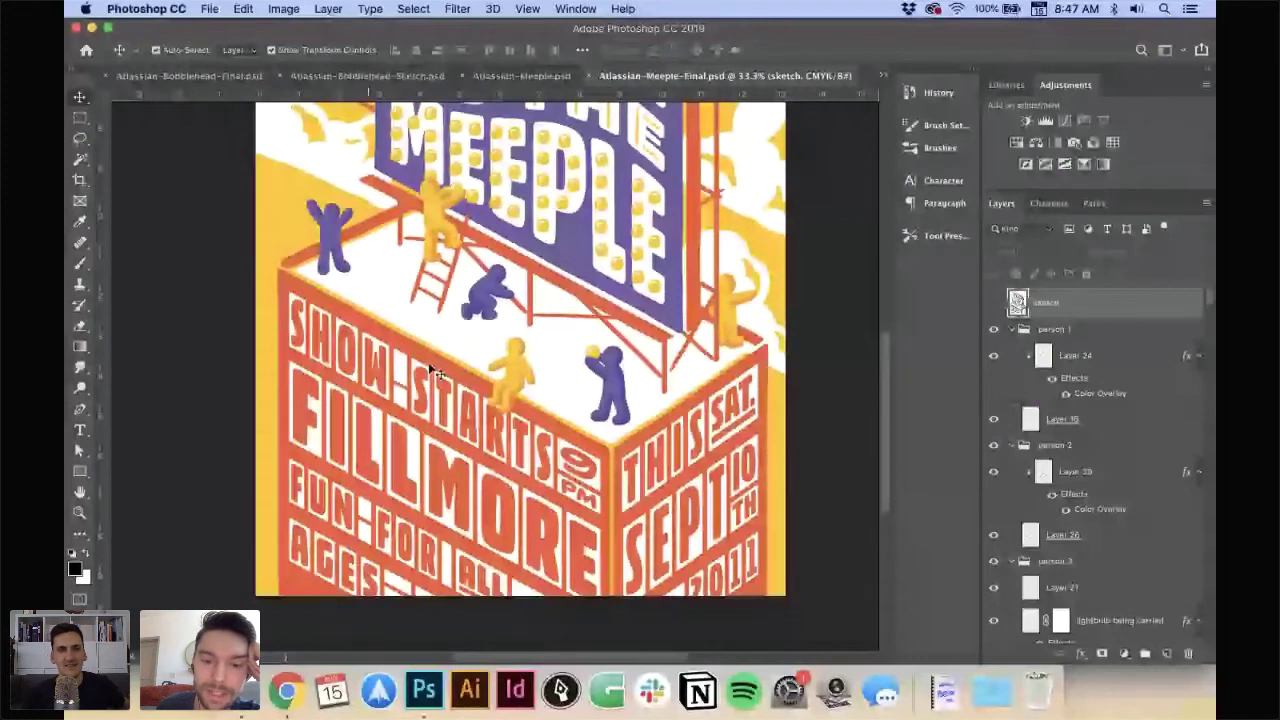
- Switch to Chrome and check the audience chat on the Crowdcast page of the Fillmore poster session
{"action": "key", "text": "super+Tab"}
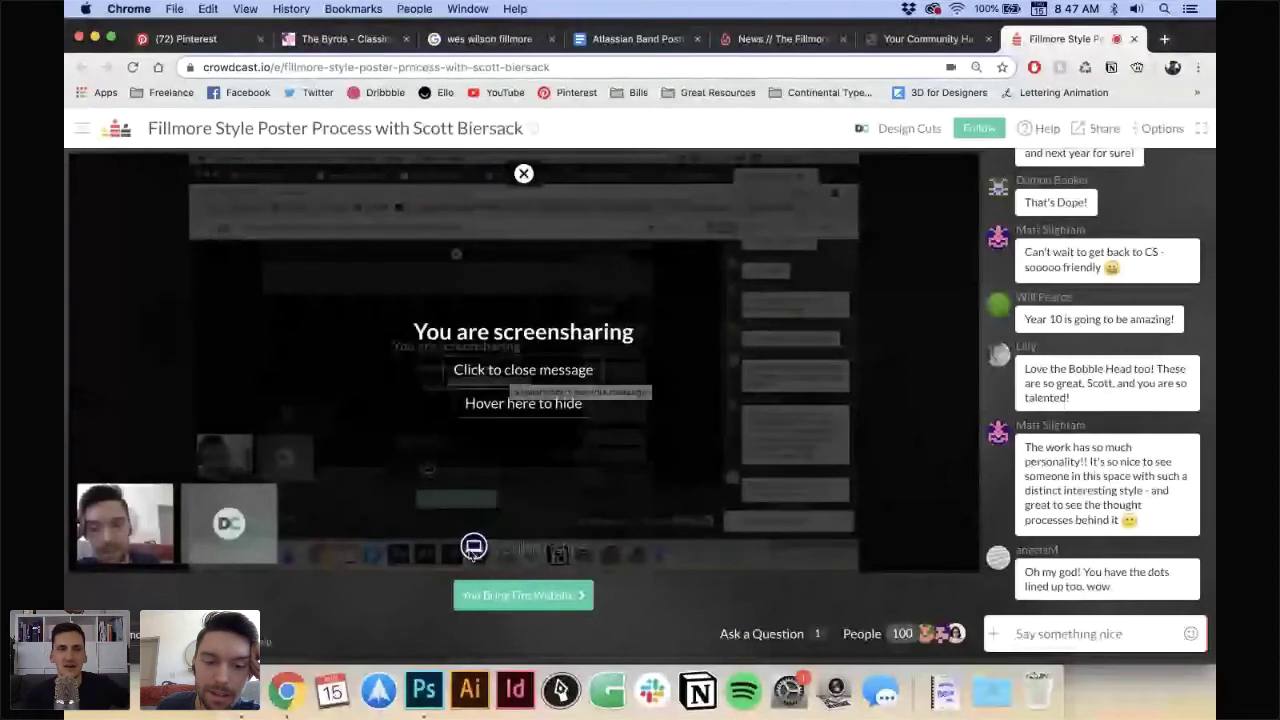
{"action": "mouse_move", "coordinate": [500, 366]}
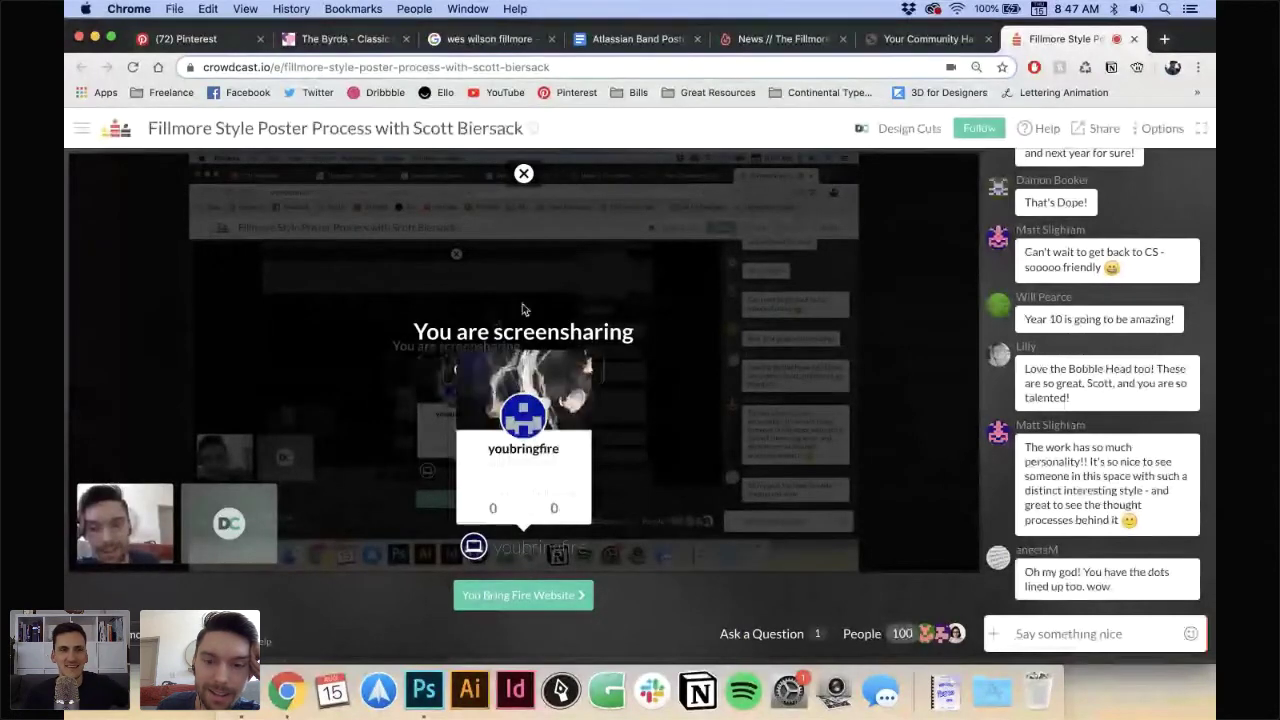